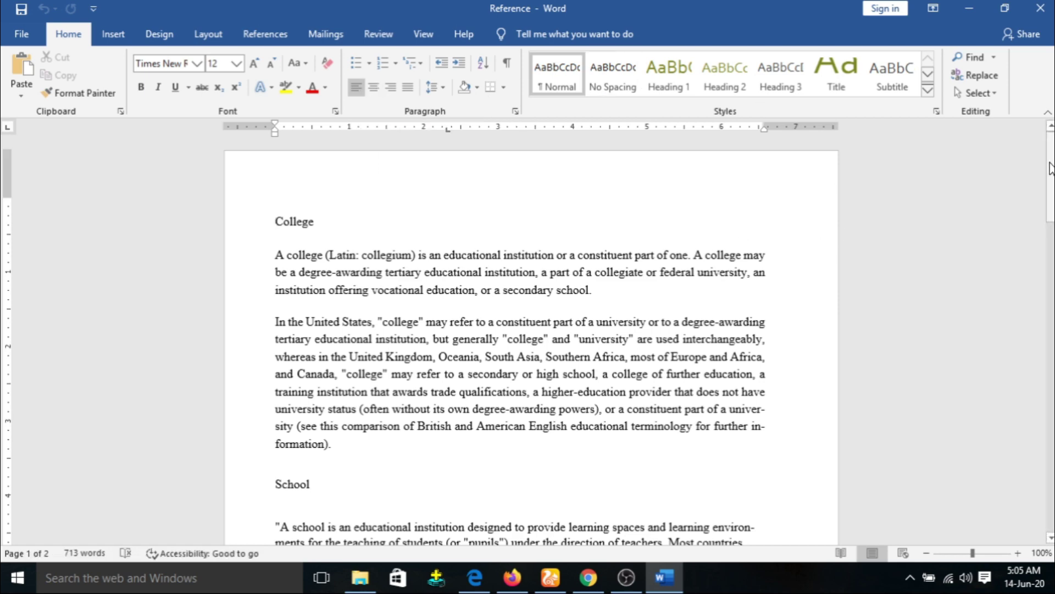
# Step: Apply the Heading 2 style to the "College" title at the start of the document
pyautogui.moveTo(1050, 168)
pyautogui.mouseDown()
pyautogui.moveTo(1050, 270)
pyautogui.moveTo(1050, 149)
pyautogui.mouseUp()
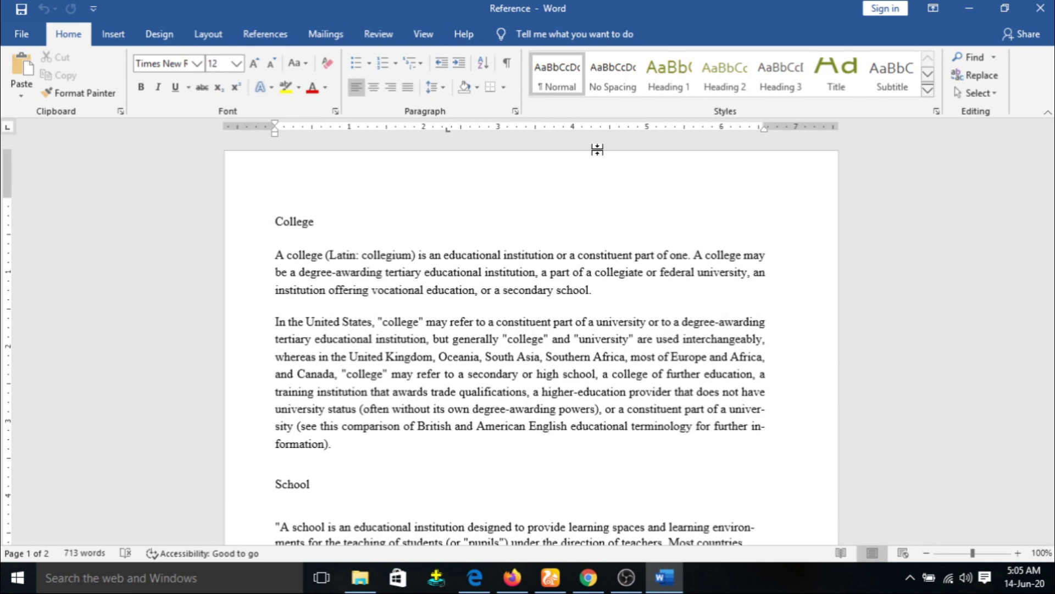
pyautogui.click(282, 44)
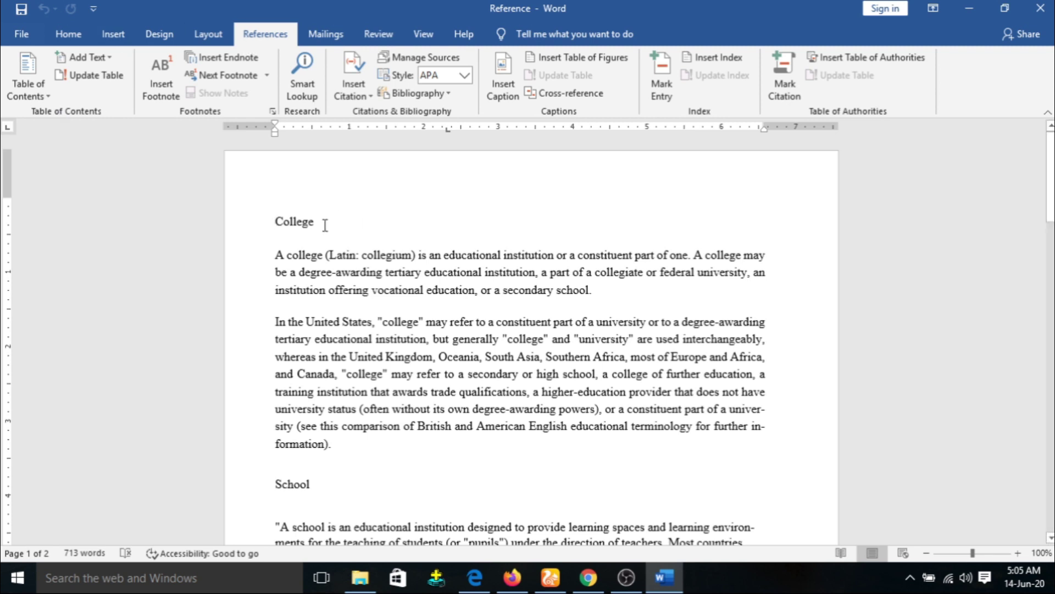
pyautogui.moveTo(325, 225); pyautogui.dragTo(275, 222)
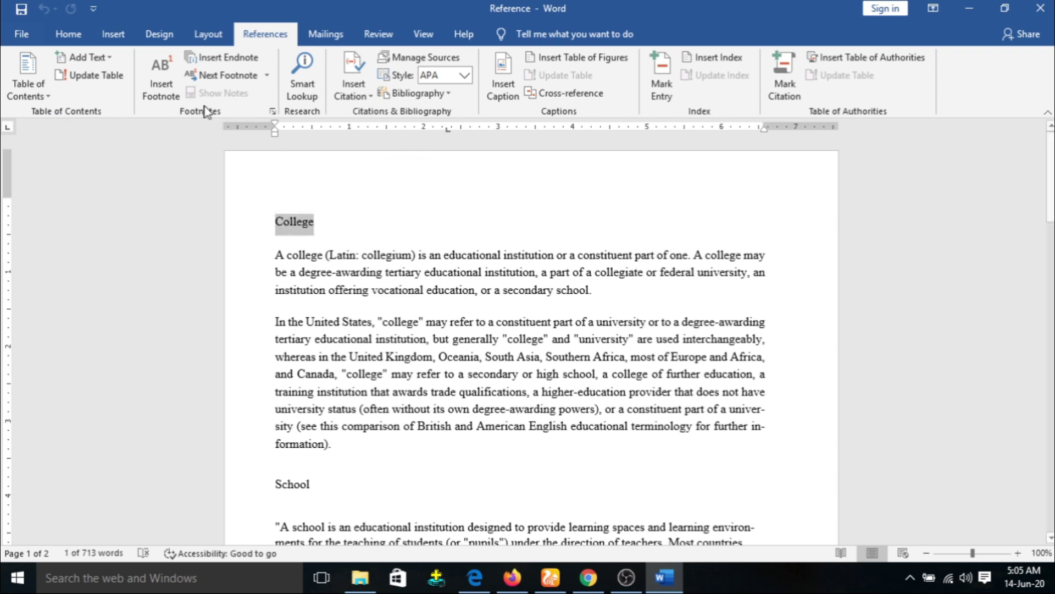
pyautogui.click(77, 36)
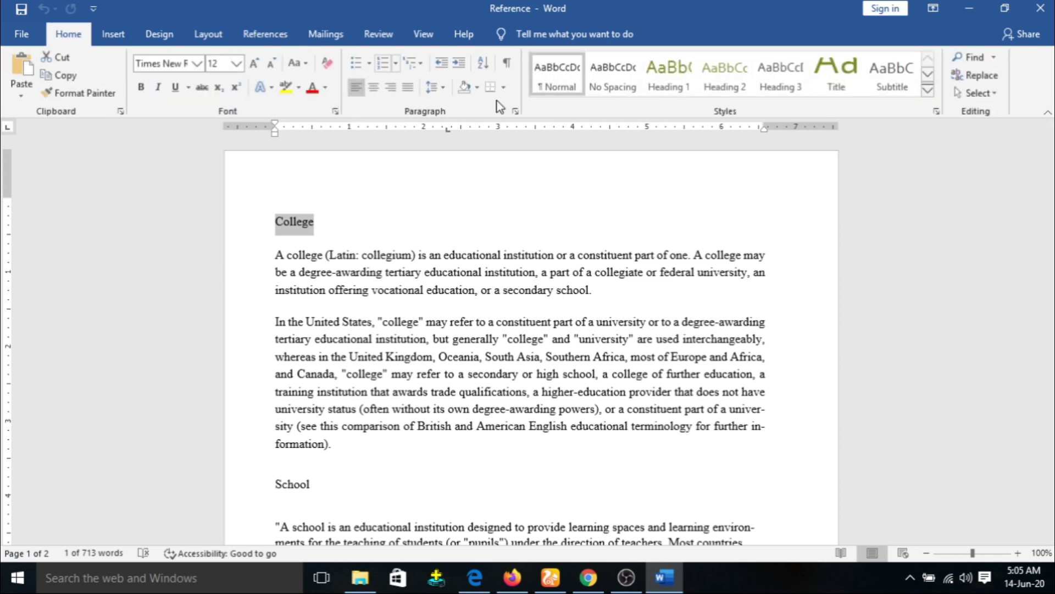
pyautogui.click(725, 85)
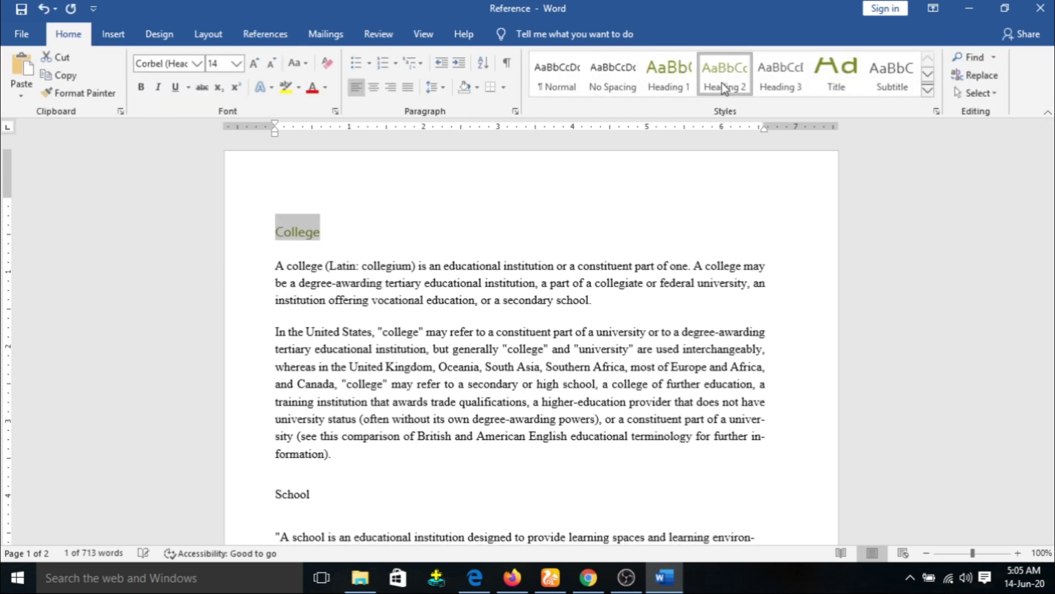
# Step: Apply the Heading 2 style to the "School" and "Cricket" section titles
pyautogui.moveTo(1053, 205); pyautogui.dragTo(1052, 259)
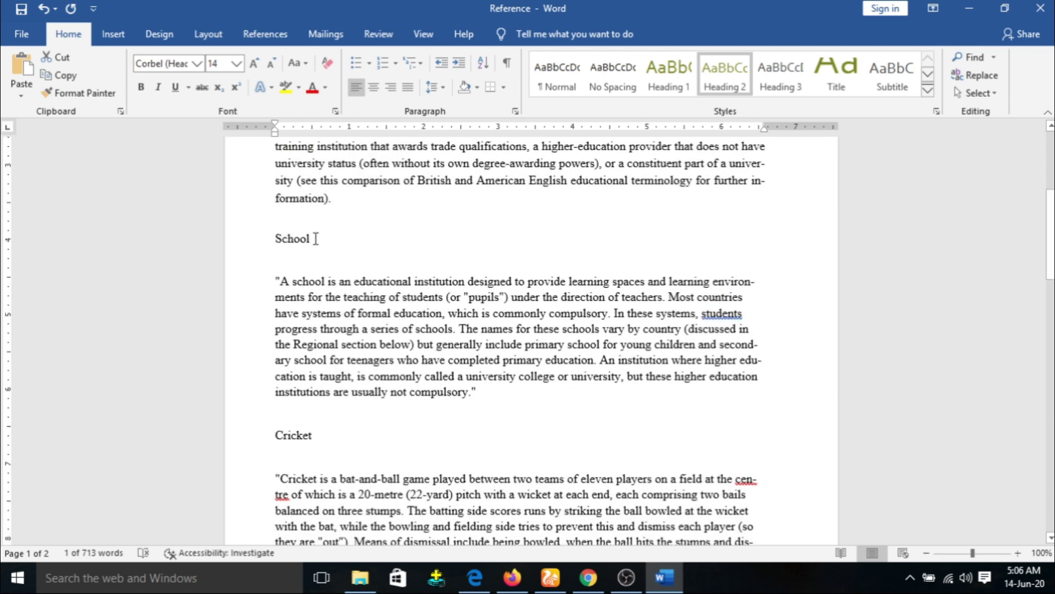
pyautogui.moveTo(316, 239); pyautogui.dragTo(274, 239)
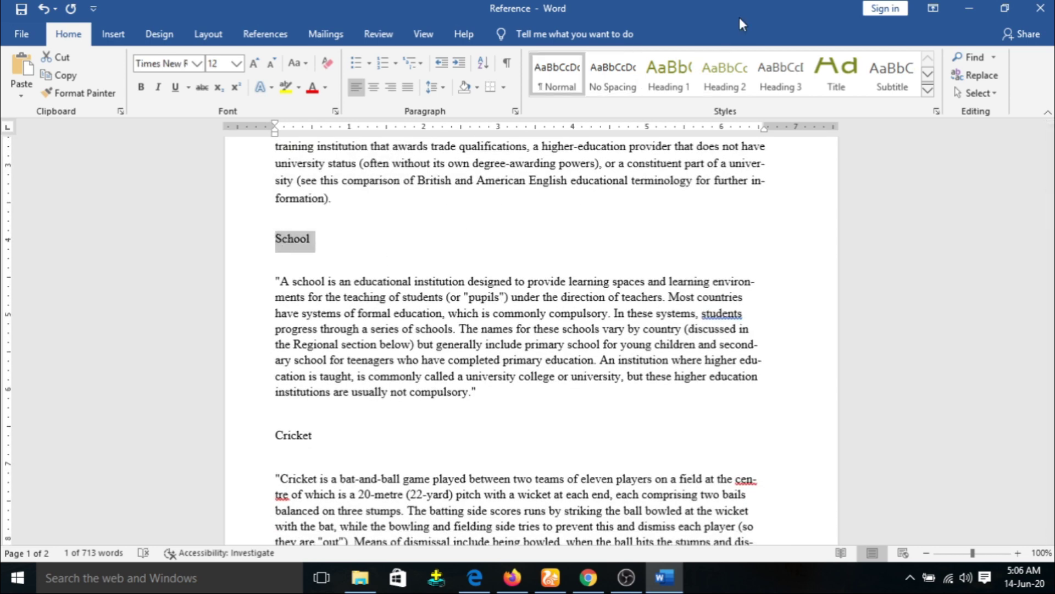
pyautogui.click(740, 77)
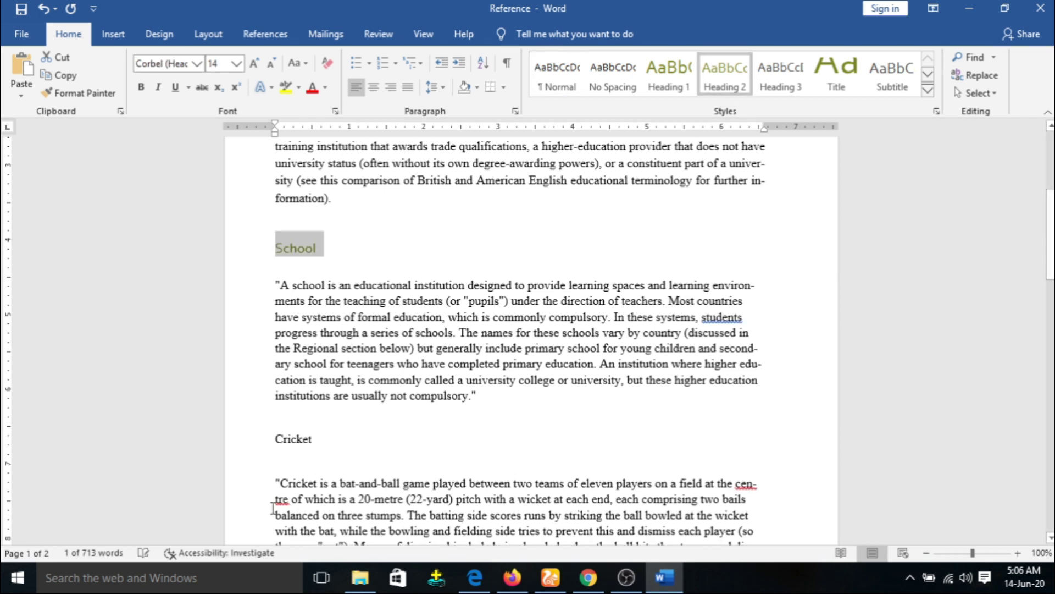
pyautogui.moveTo(322, 438); pyautogui.dragTo(274, 438)
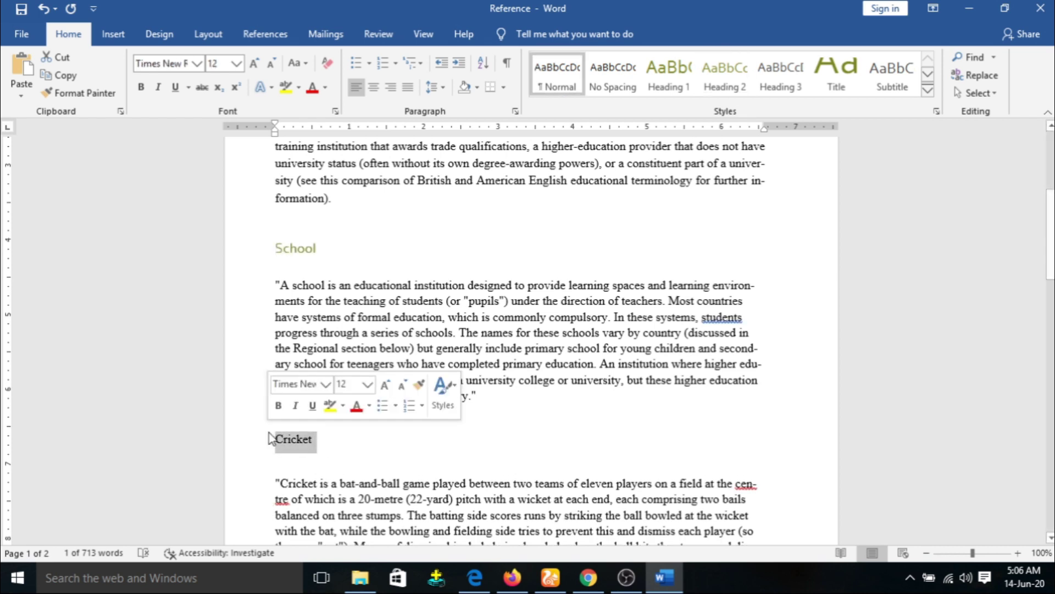
pyautogui.click(712, 71)
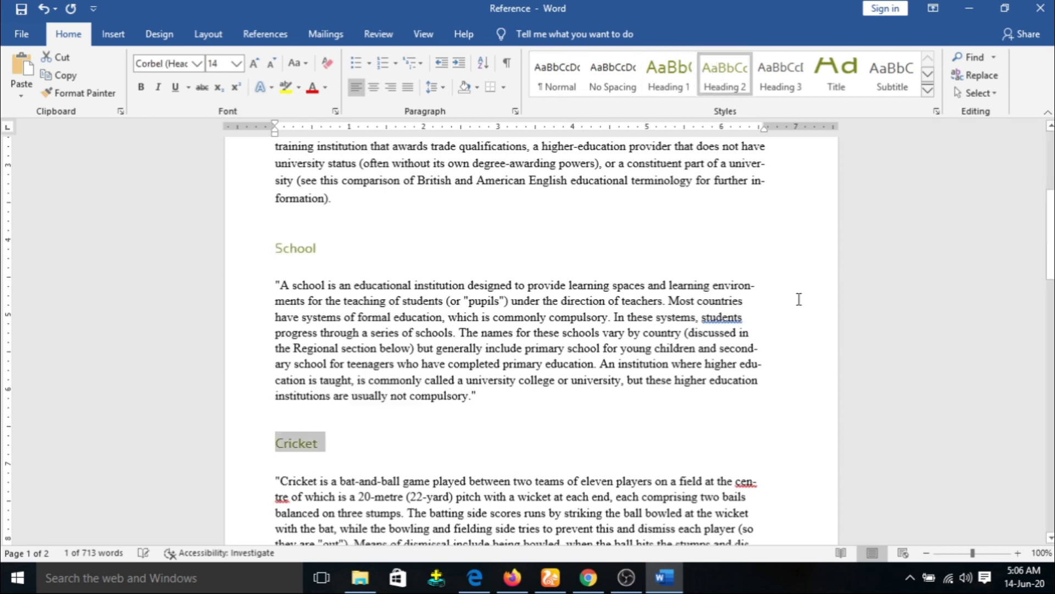
# Step: Apply the Heading 2 style to the "Hocky" title at the start of the second page
pyautogui.moveTo(1051, 235); pyautogui.dragTo(1050, 339)
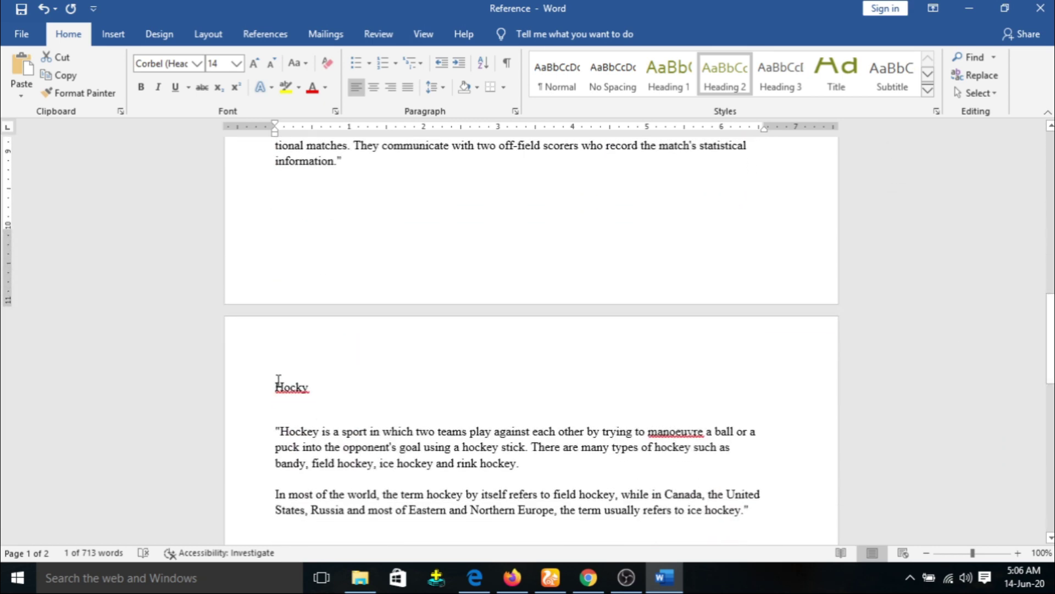
pyautogui.moveTo(313, 389); pyautogui.dragTo(275, 382)
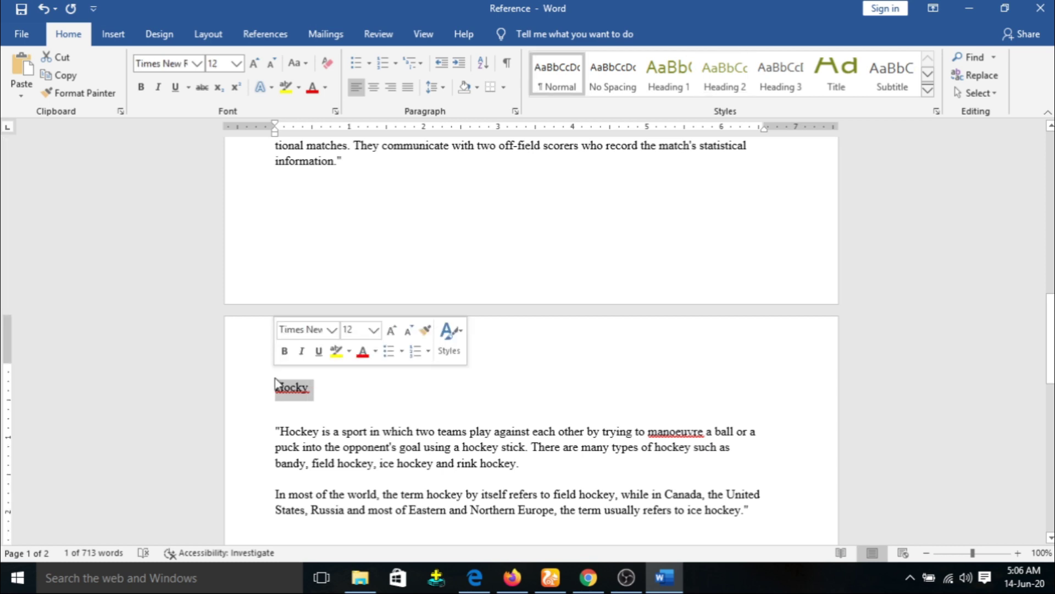
pyautogui.click(726, 85)
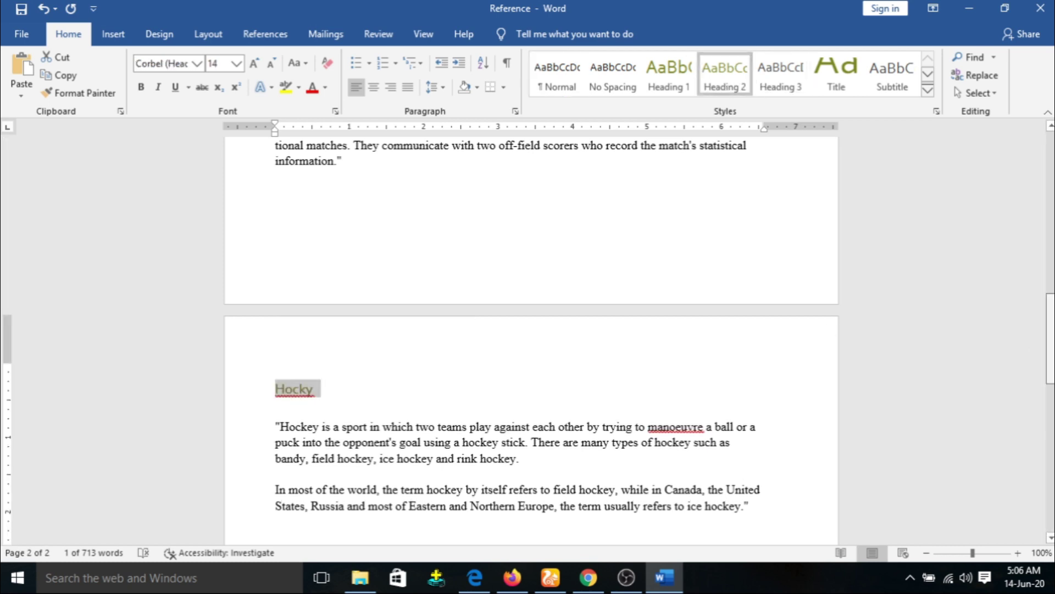
# Step: Apply the Heading 2 style to the "Banana" and "Apple" section titles
pyautogui.scroll(-8, 513, 222)
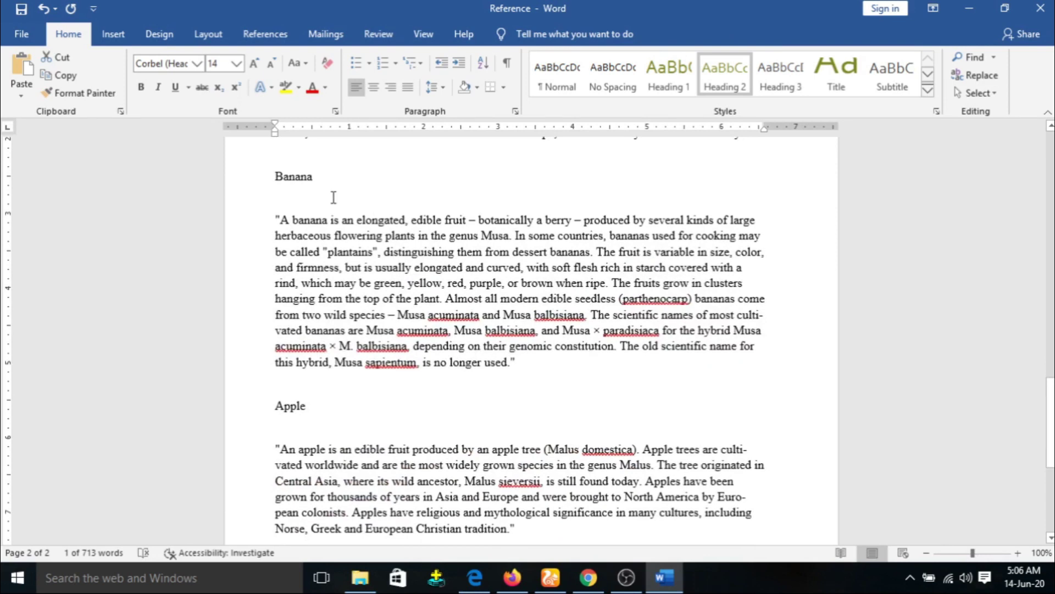
pyautogui.click(270, 176)
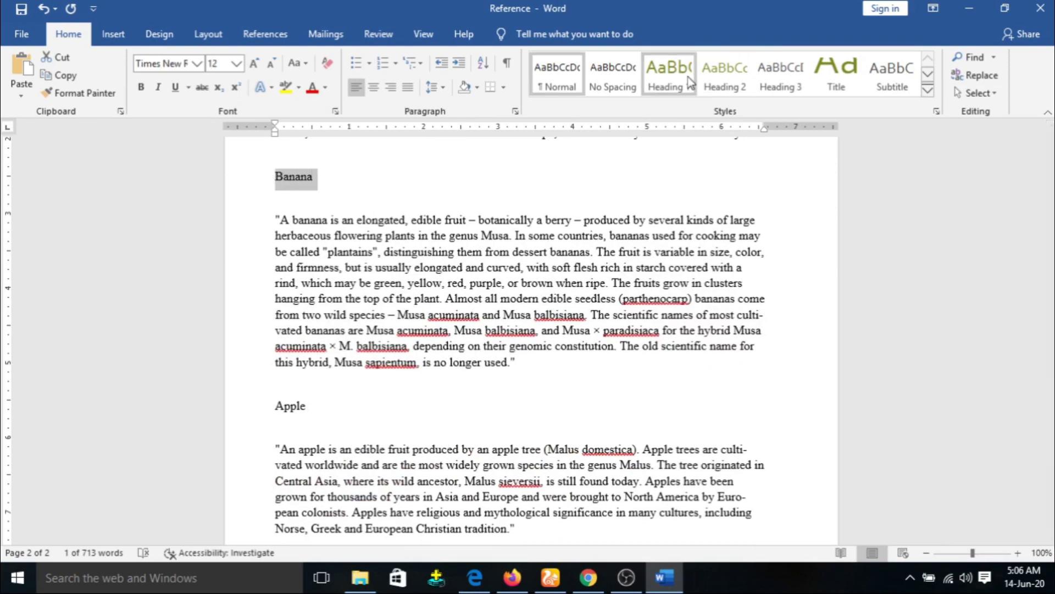
pyautogui.click(723, 74)
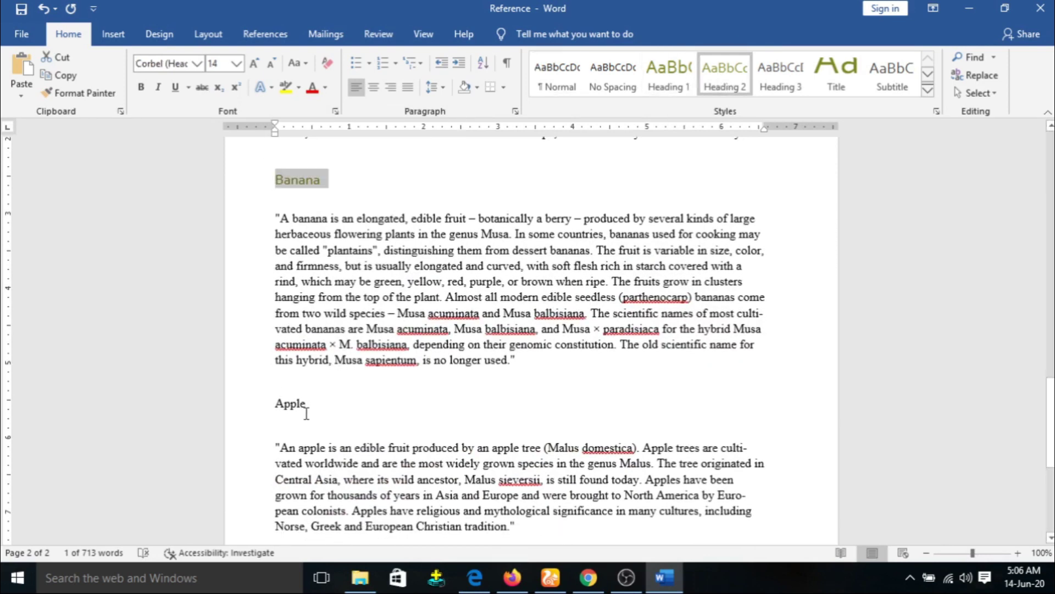
pyautogui.moveTo(311, 407); pyautogui.dragTo(275, 405)
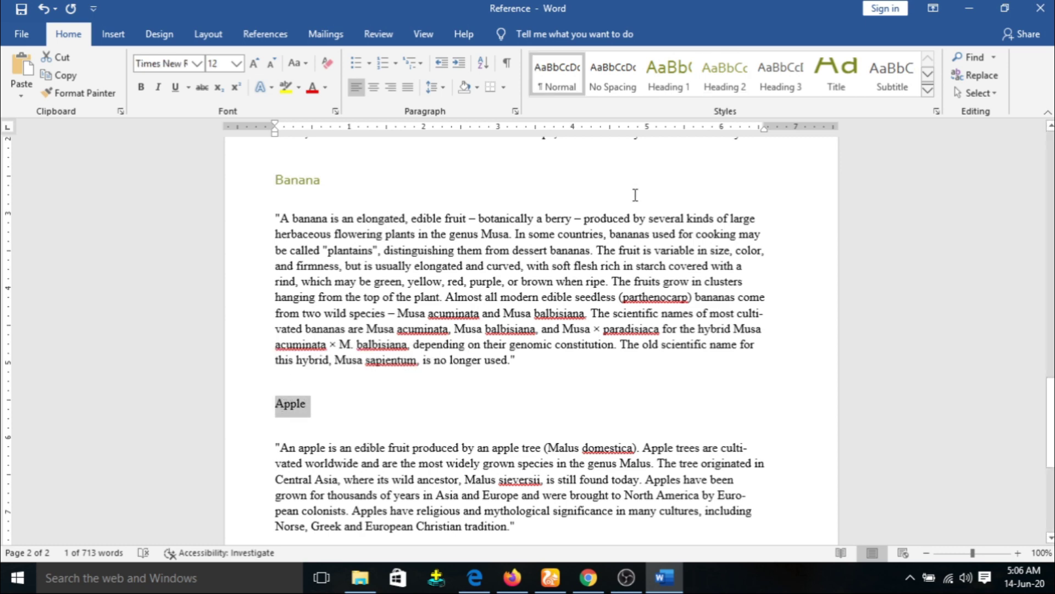
pyautogui.click(735, 68)
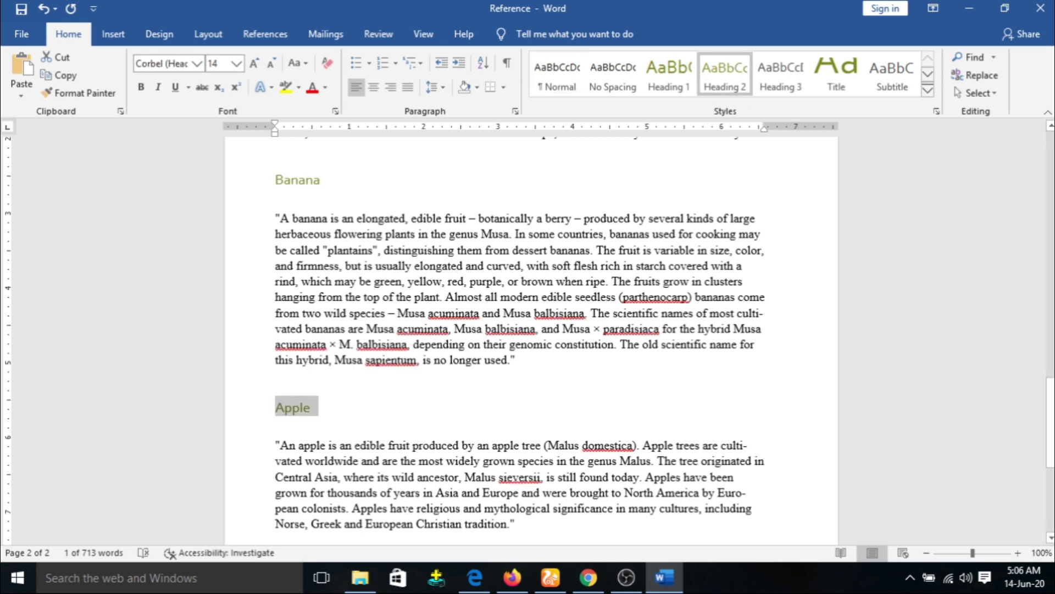
# Step: Insert an Automatic Table 2 table of contents below the Apple paragraph at the end of the document
pyautogui.moveTo(1051, 407); pyautogui.dragTo(1051, 162)
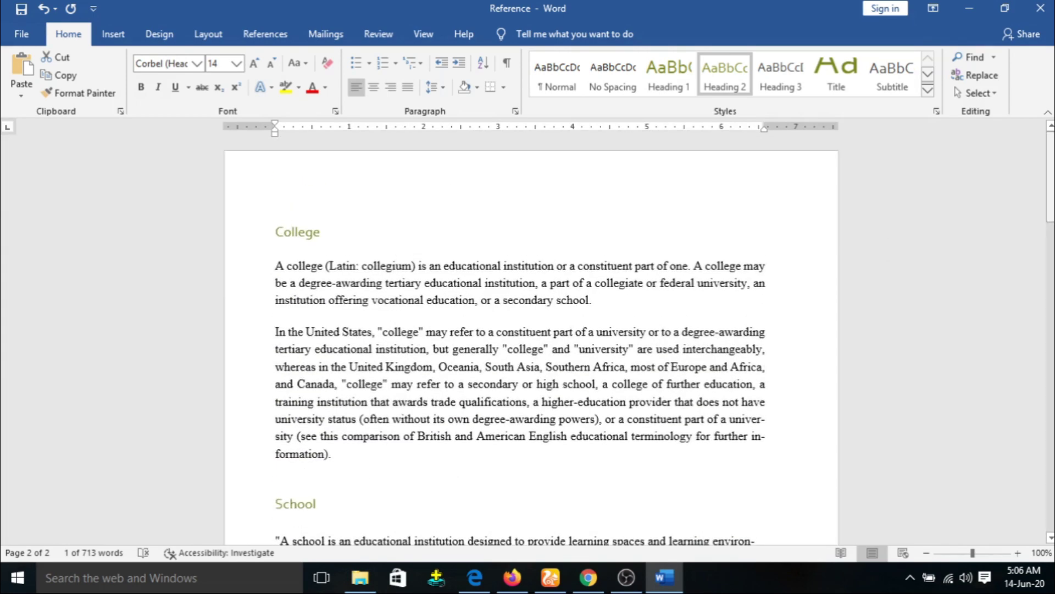
pyautogui.click(263, 35)
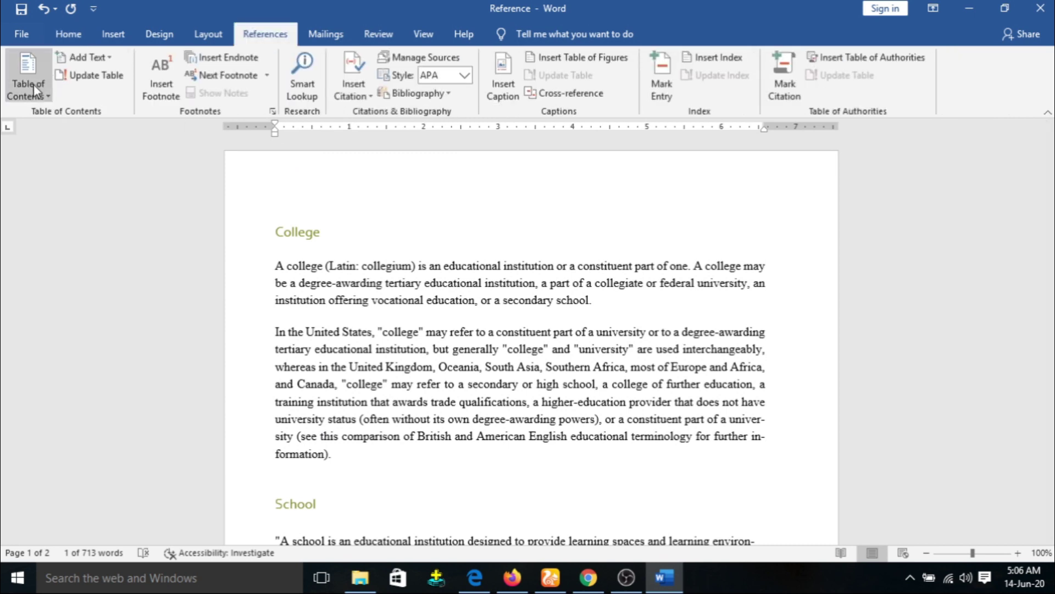
pyautogui.moveTo(1050, 158); pyautogui.dragTo(1050, 487)
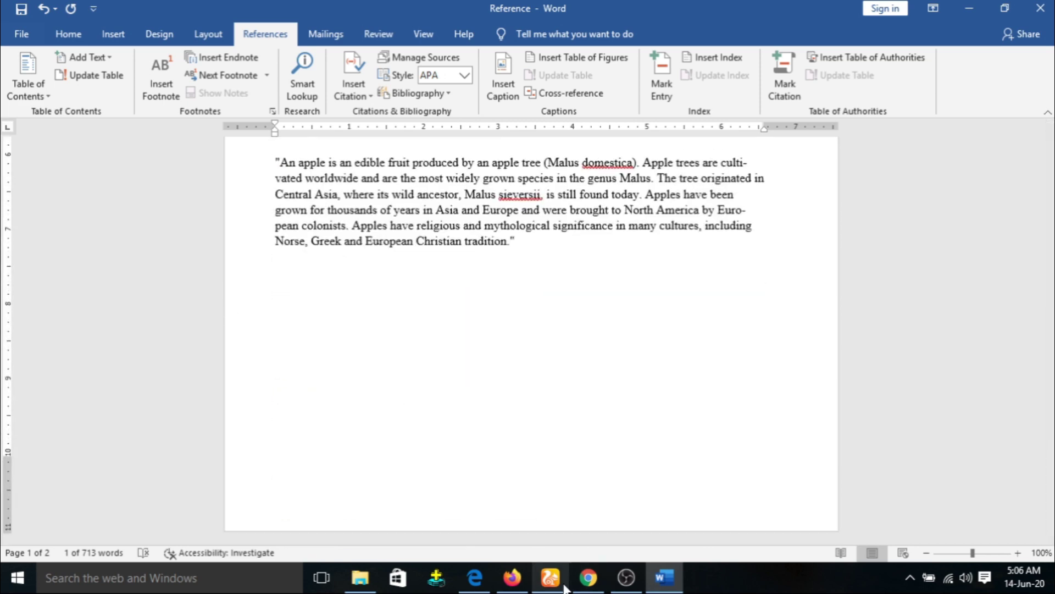
pyautogui.click(481, 380)
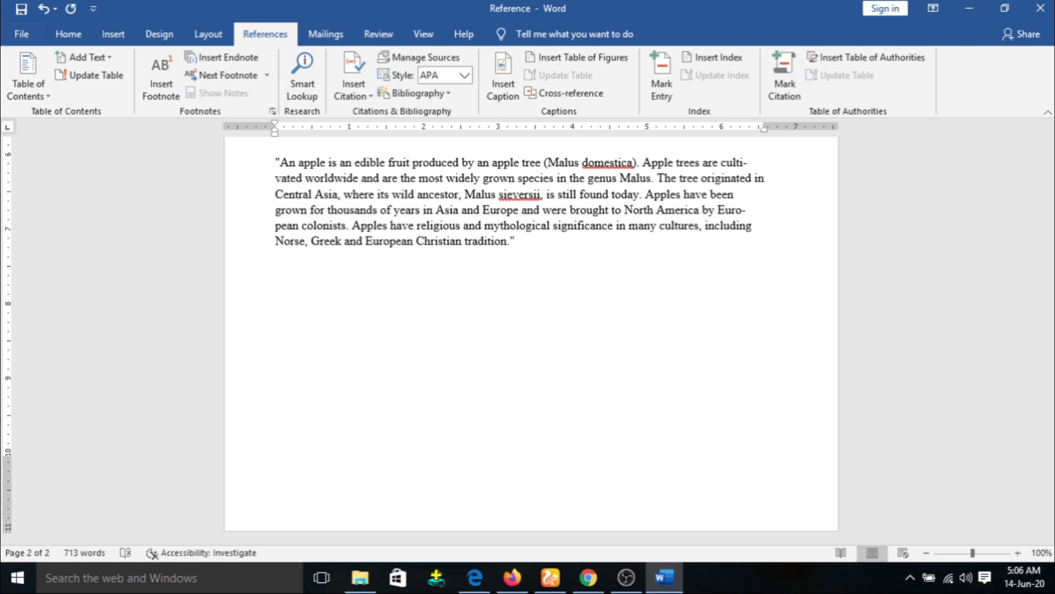
pyautogui.click(37, 84)
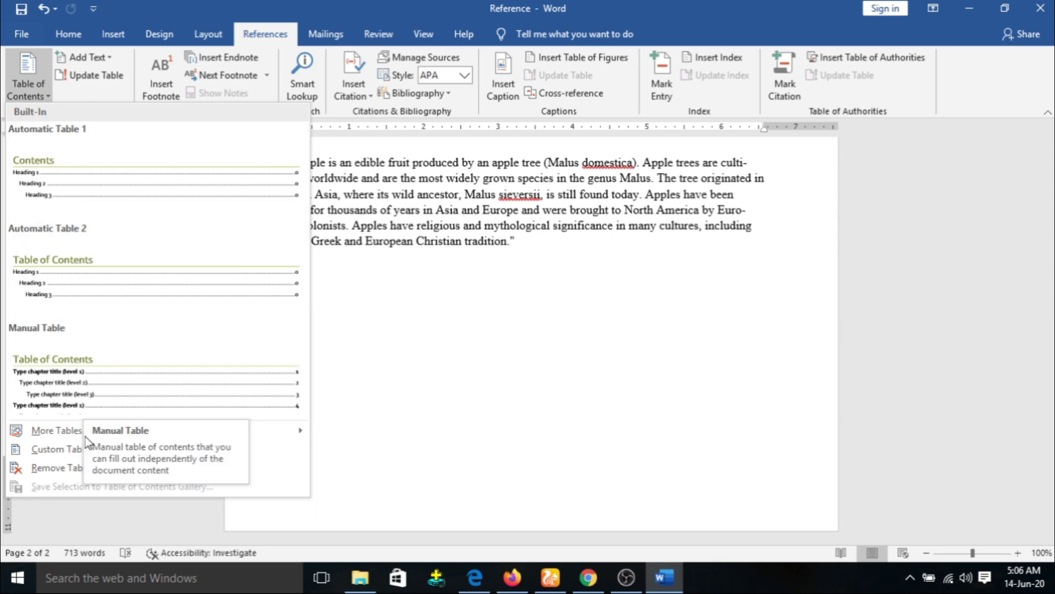
pyautogui.click(58, 431)
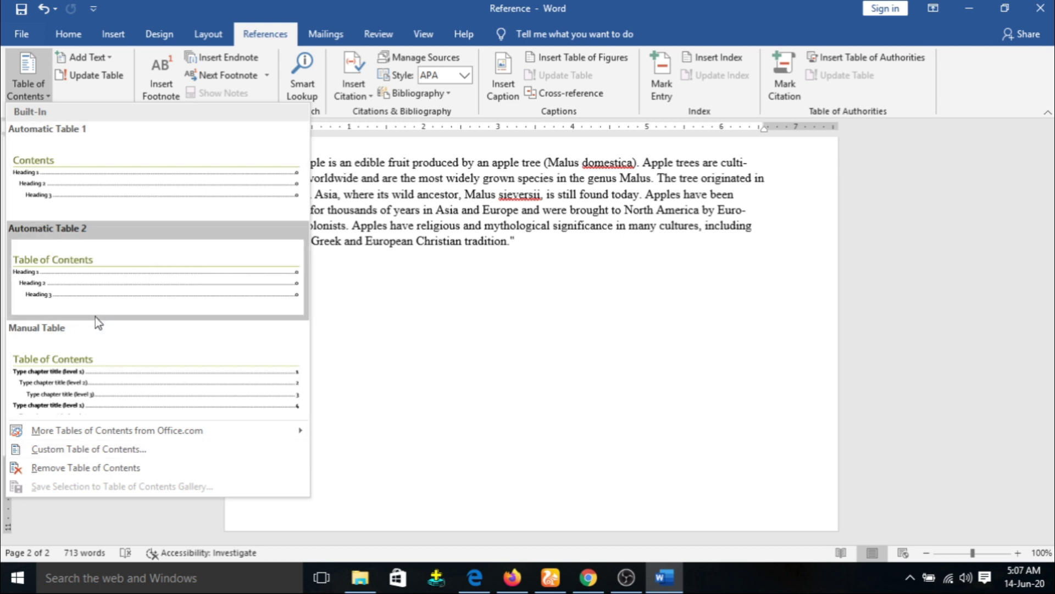
pyautogui.click(114, 294)
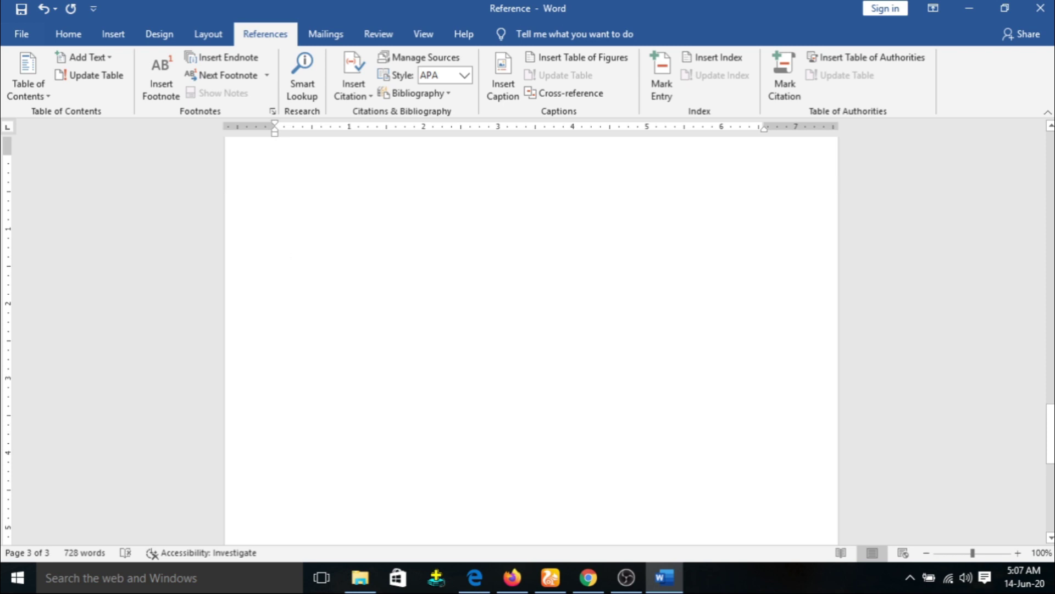
pyautogui.moveTo(1053, 429); pyautogui.dragTo(1053, 359)
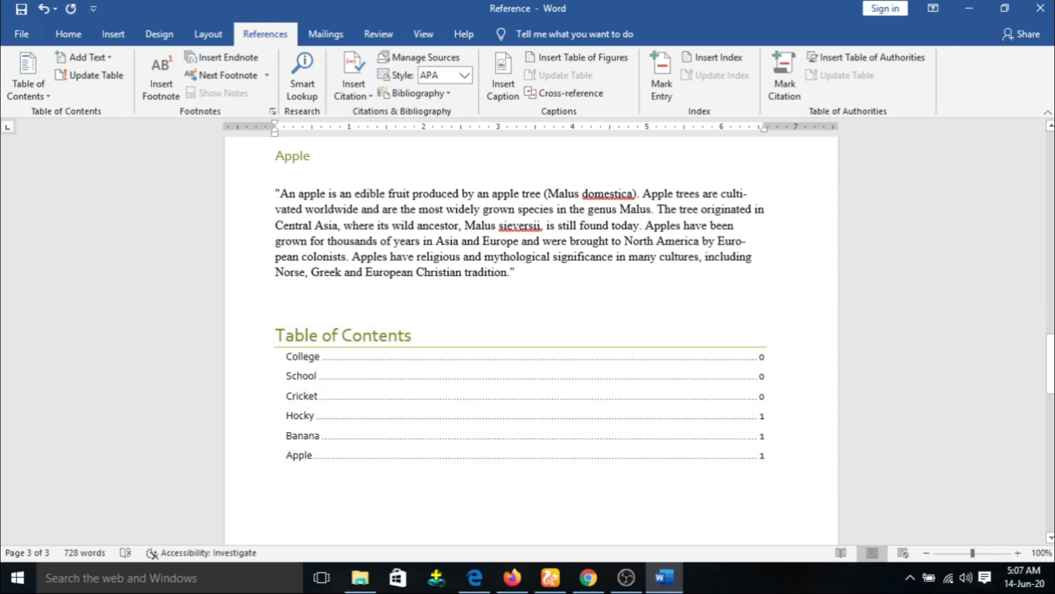
pyautogui.moveTo(1052, 360)
pyautogui.mouseDown()
pyautogui.moveTo(1052, 154)
pyautogui.moveTo(1052, 375)
pyautogui.moveTo(1052, 362)
pyautogui.mouseUp()
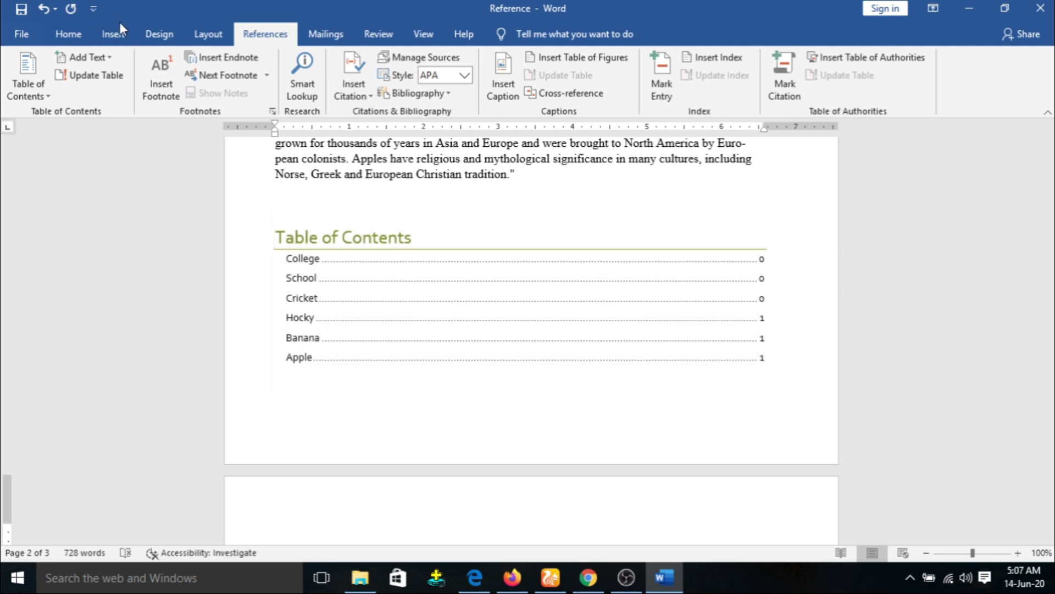
pyautogui.click(112, 63)
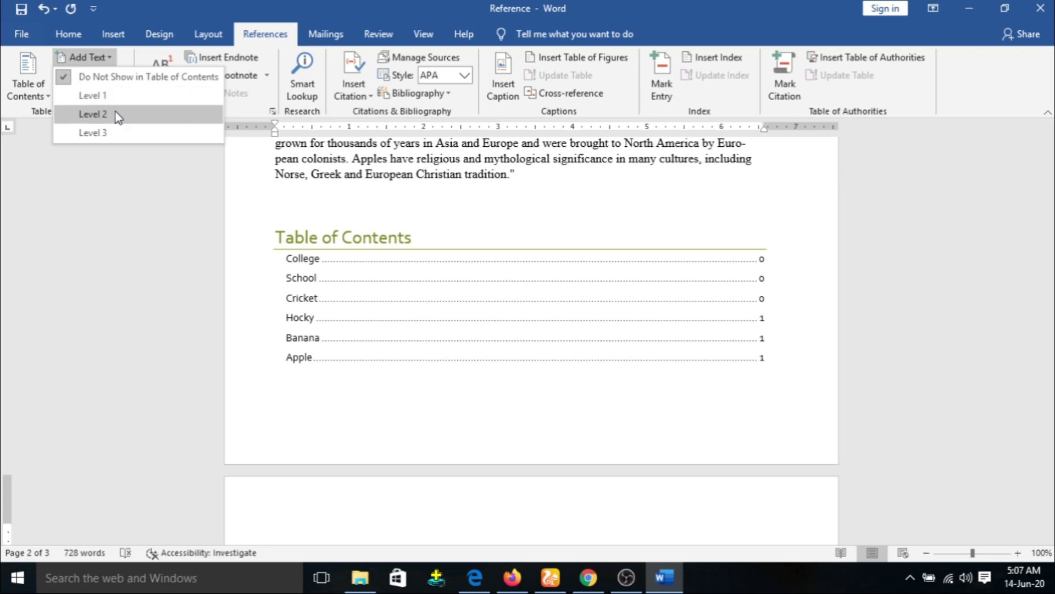
pyautogui.click(114, 195)
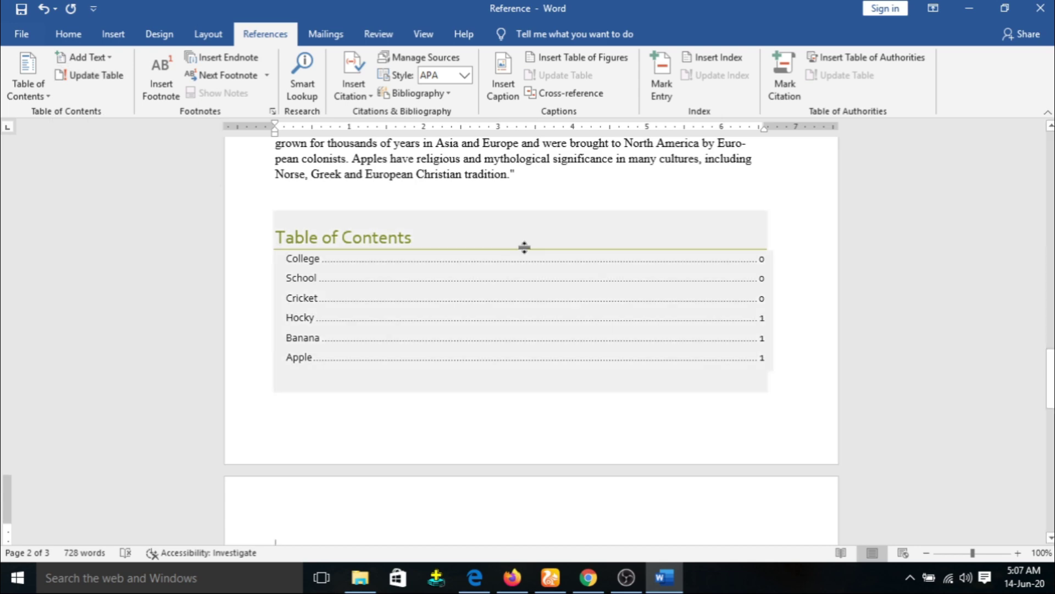
# Step: Replace the "College" heading text on the first page with "University"
pyautogui.moveTo(1051, 367); pyautogui.dragTo(1052, 148)
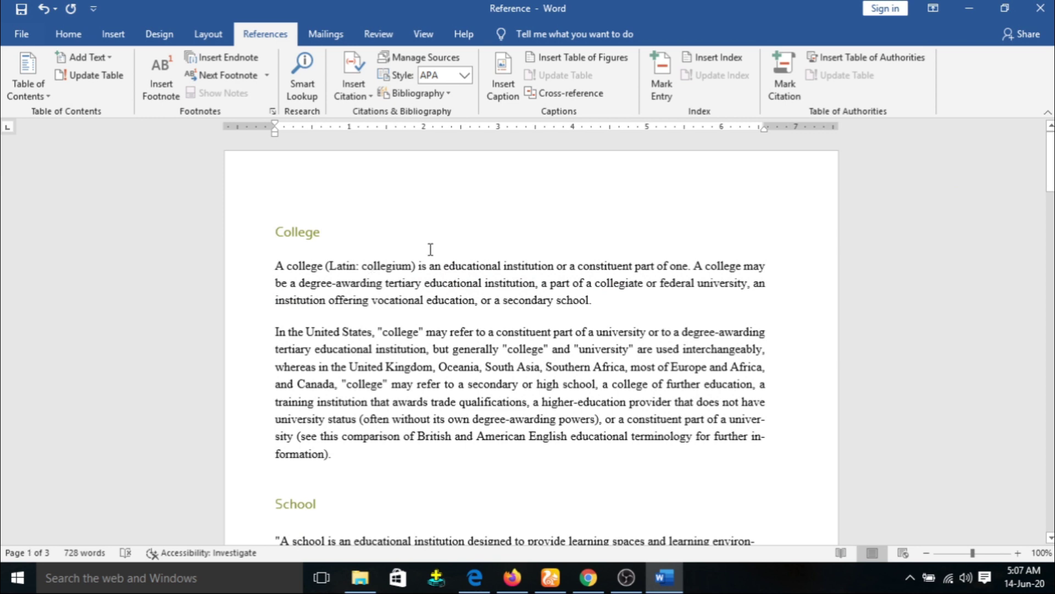
pyautogui.click(322, 233)
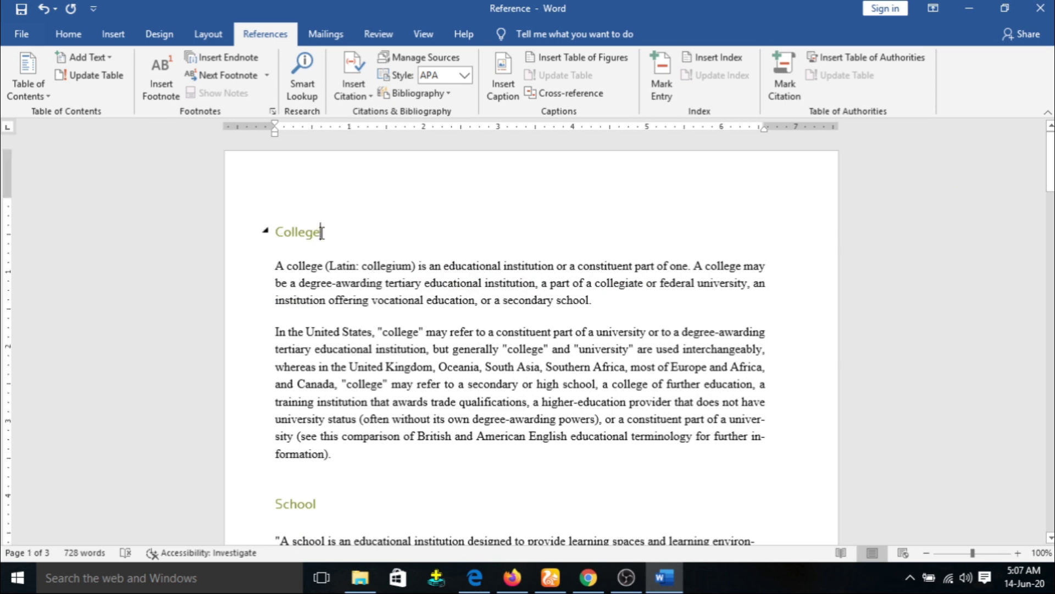
pyautogui.moveTo(323, 233); pyautogui.dragTo(279, 235)
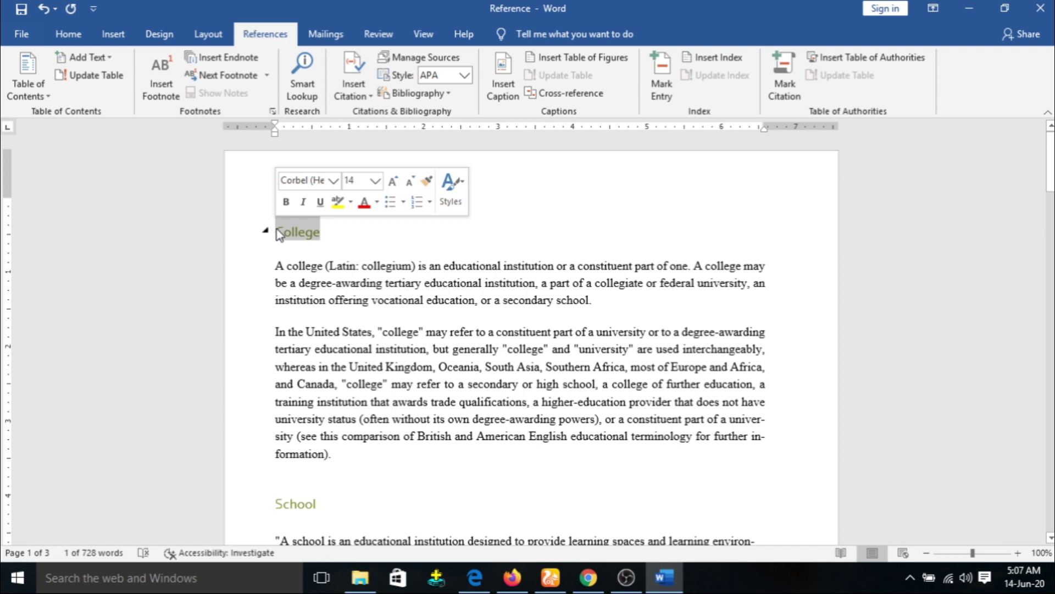
pyautogui.write('U')
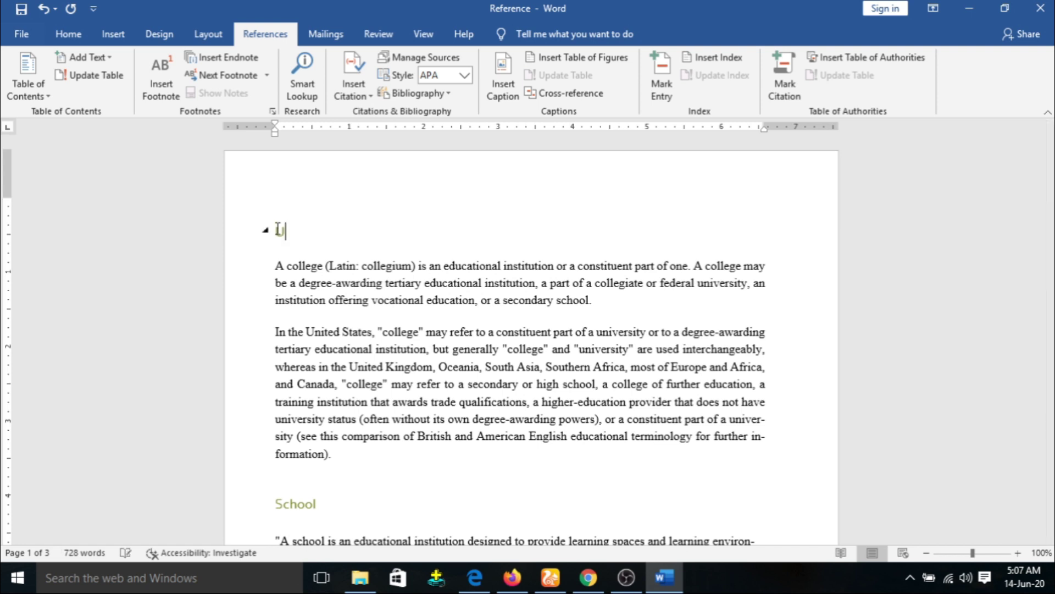
pyautogui.write('niversity')
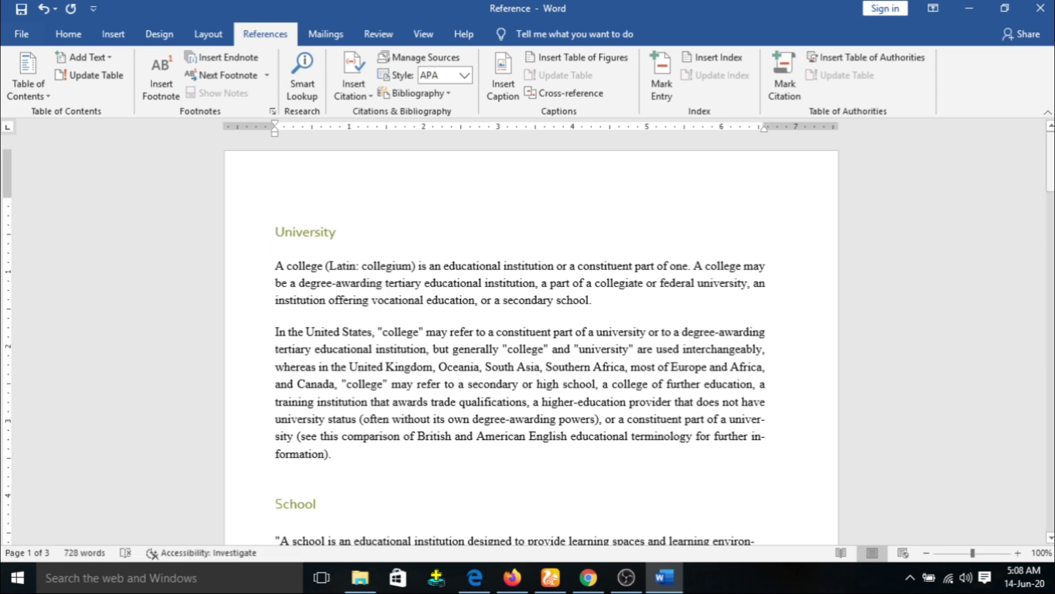
pyautogui.moveTo(1050, 164); pyautogui.dragTo(1050, 373)
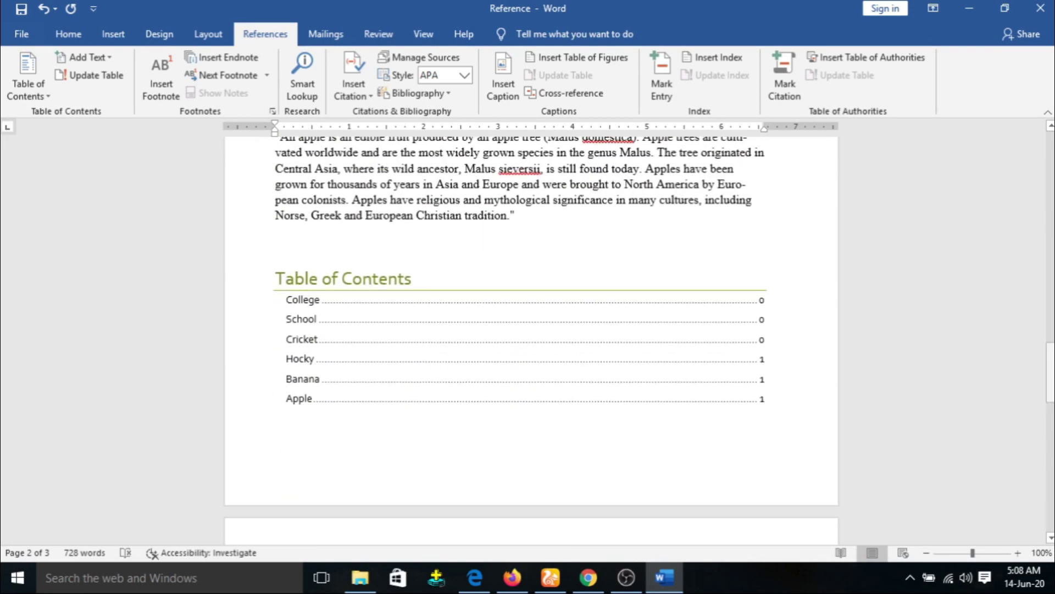
# Step: Update the table of contents at the end of the document to pick up the renamed "University" heading
pyautogui.click(426, 321)
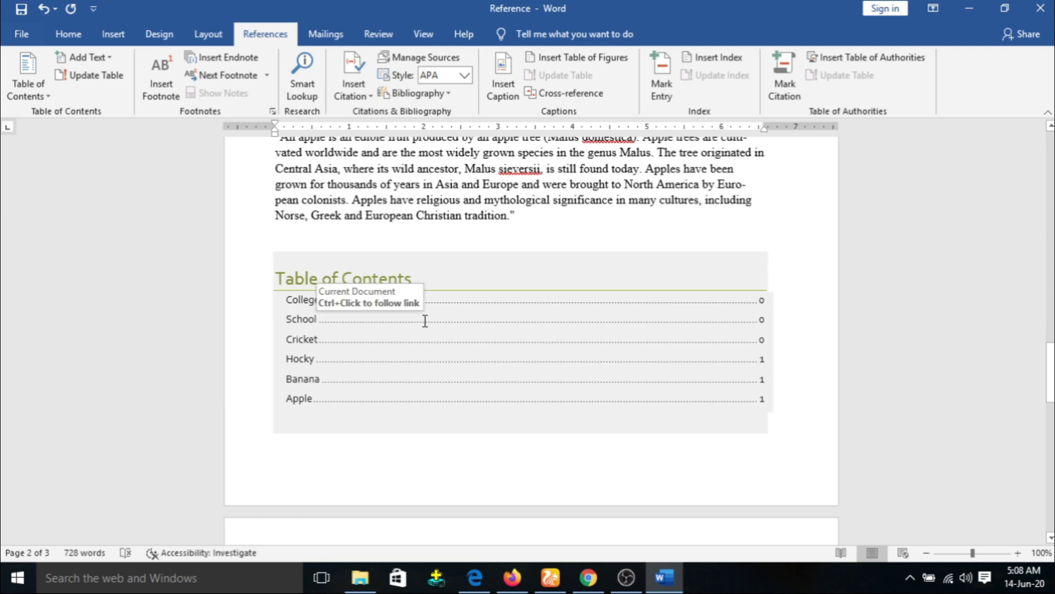
pyautogui.click(388, 351)
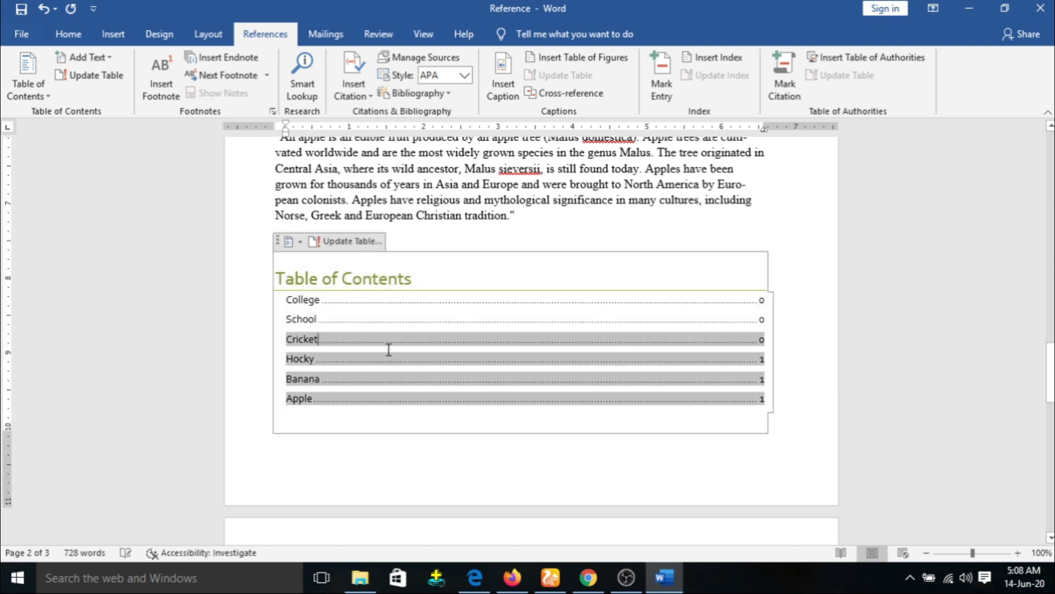
pyautogui.click(366, 315)
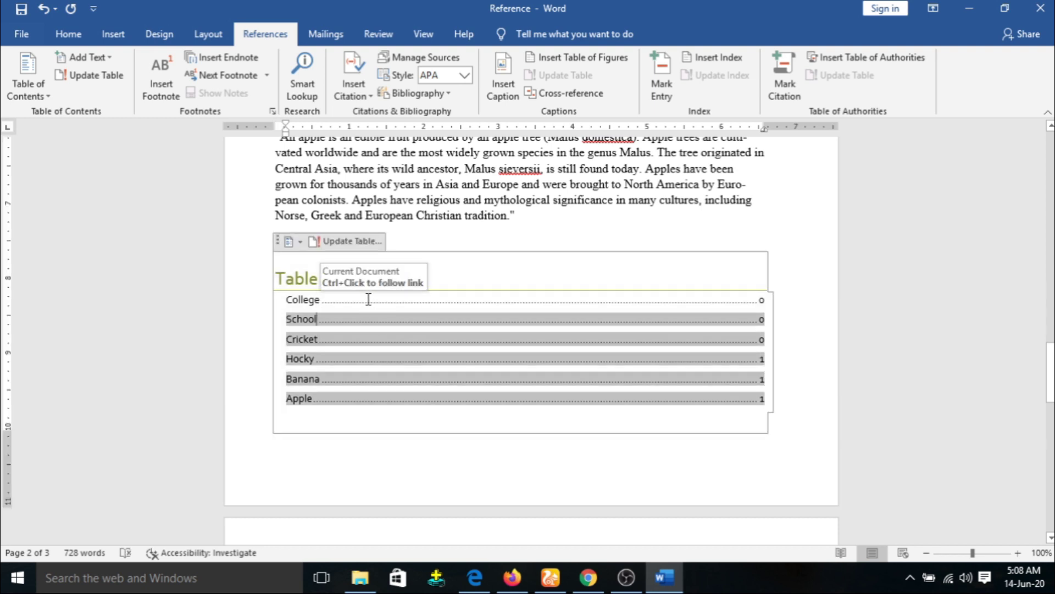
pyautogui.click(319, 298)
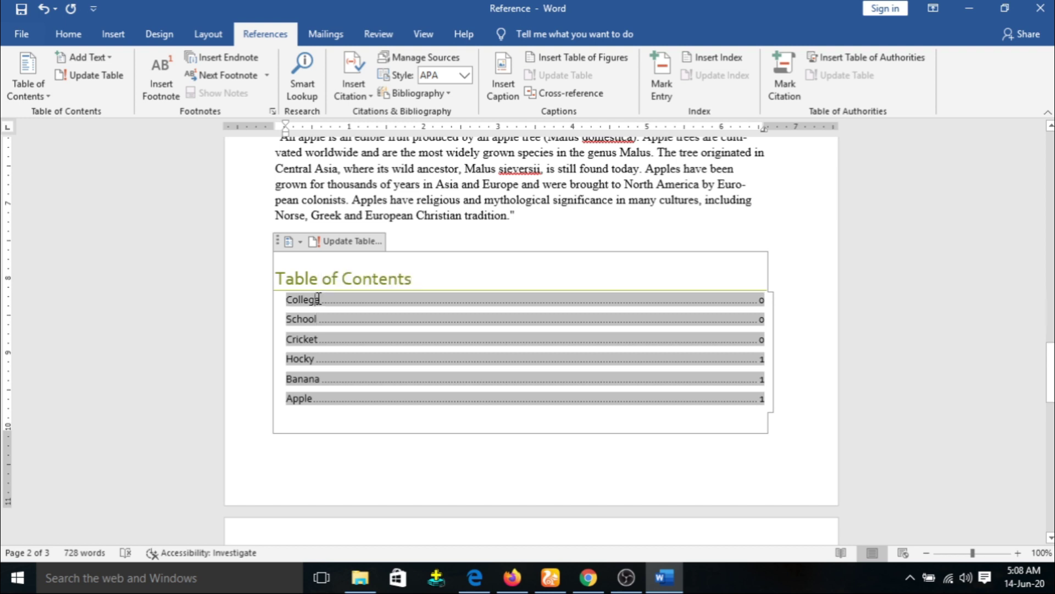
pyautogui.click(91, 78)
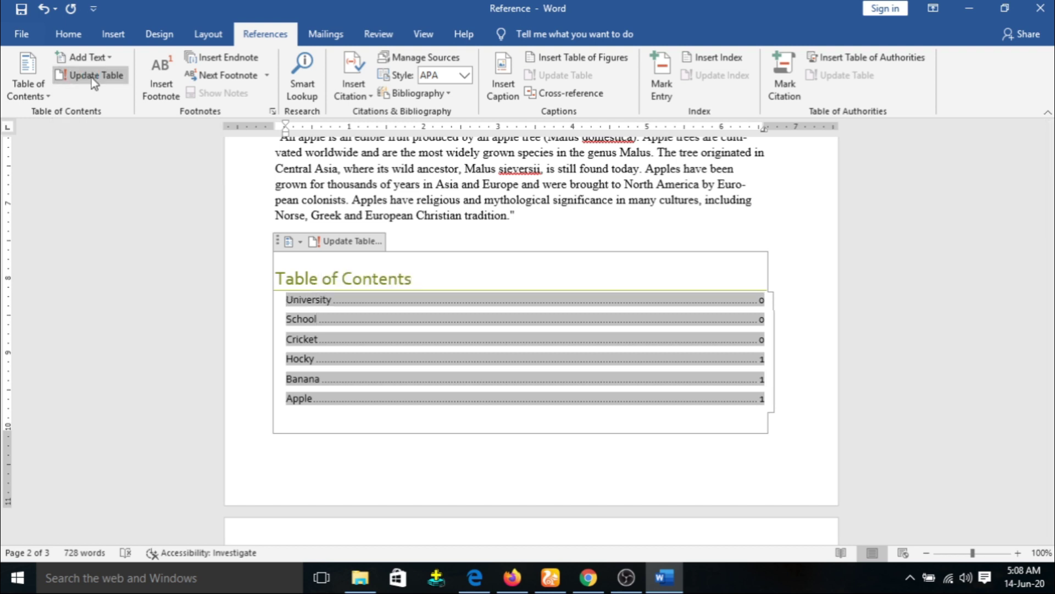
pyautogui.click(772, 278)
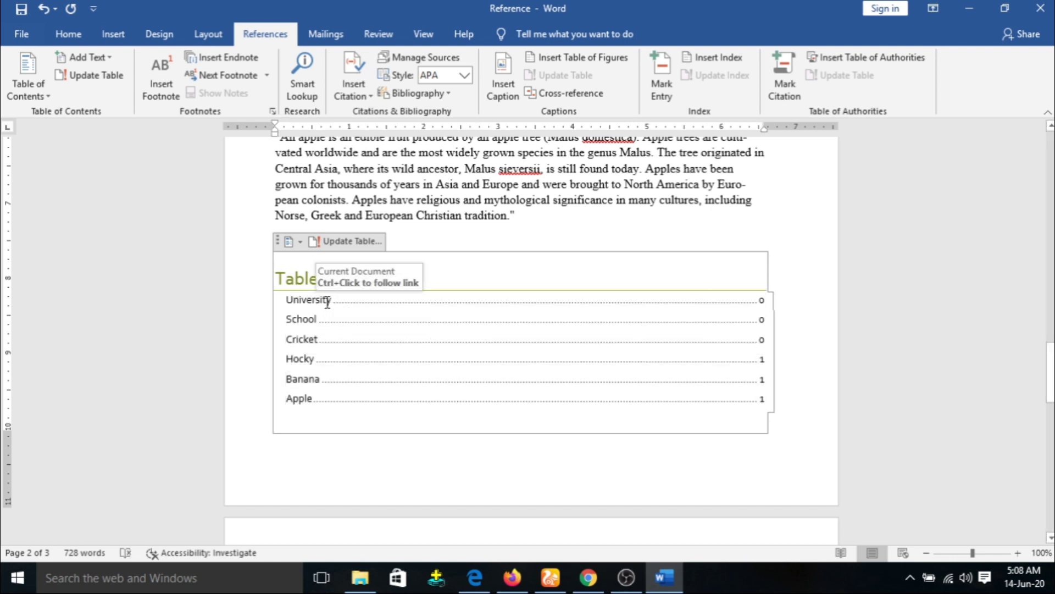
pyautogui.click(515, 487)
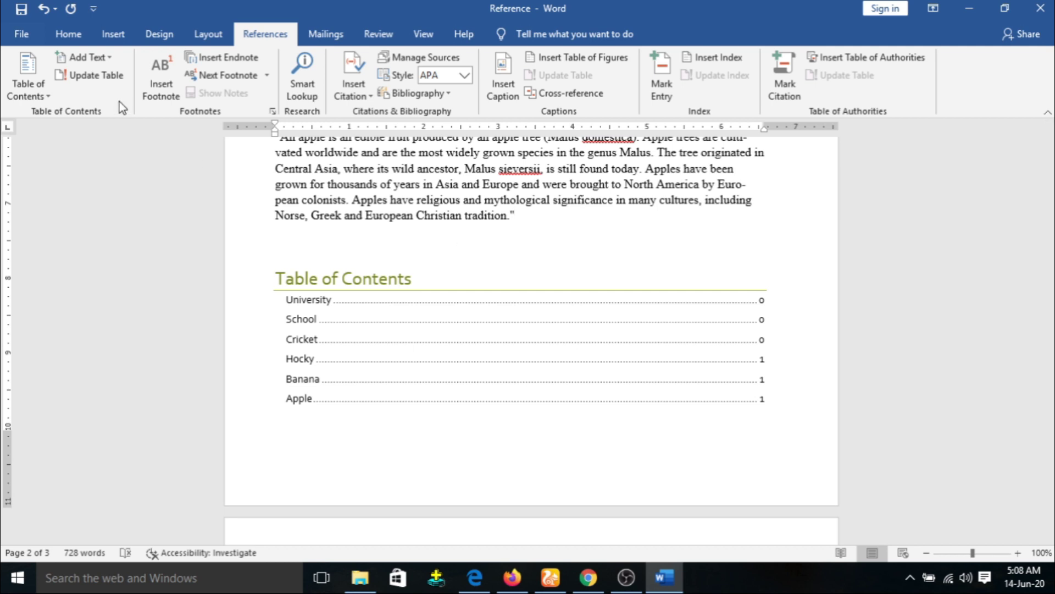
pyautogui.click(103, 77)
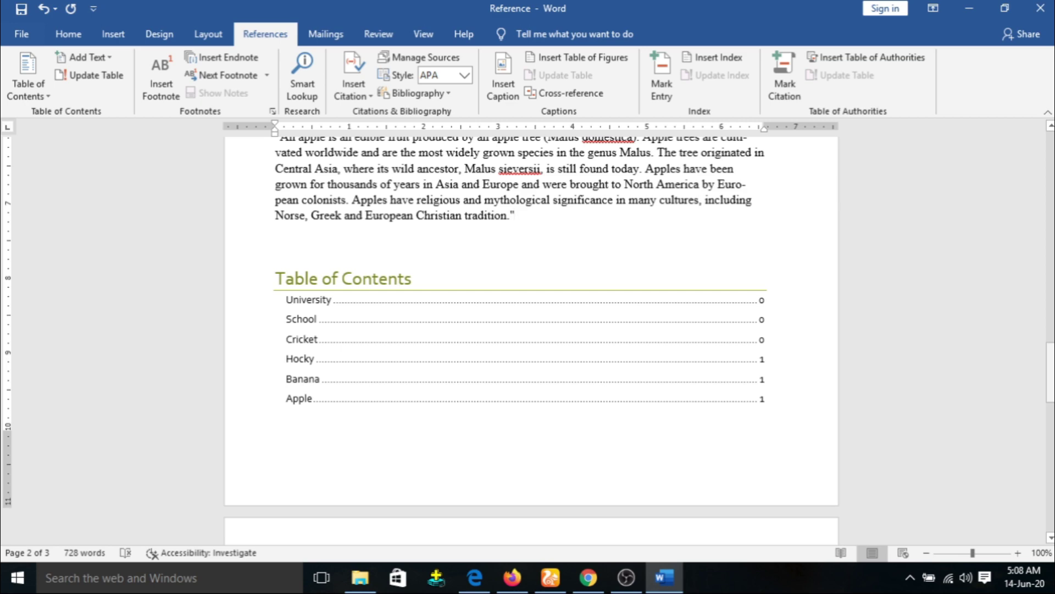
# Step: Insert a footnote on the "University" heading with the text "ashdfhhoaldfuaoslkdjflkasdf"
pyautogui.moveTo(1054, 377); pyautogui.dragTo(1053, 182)
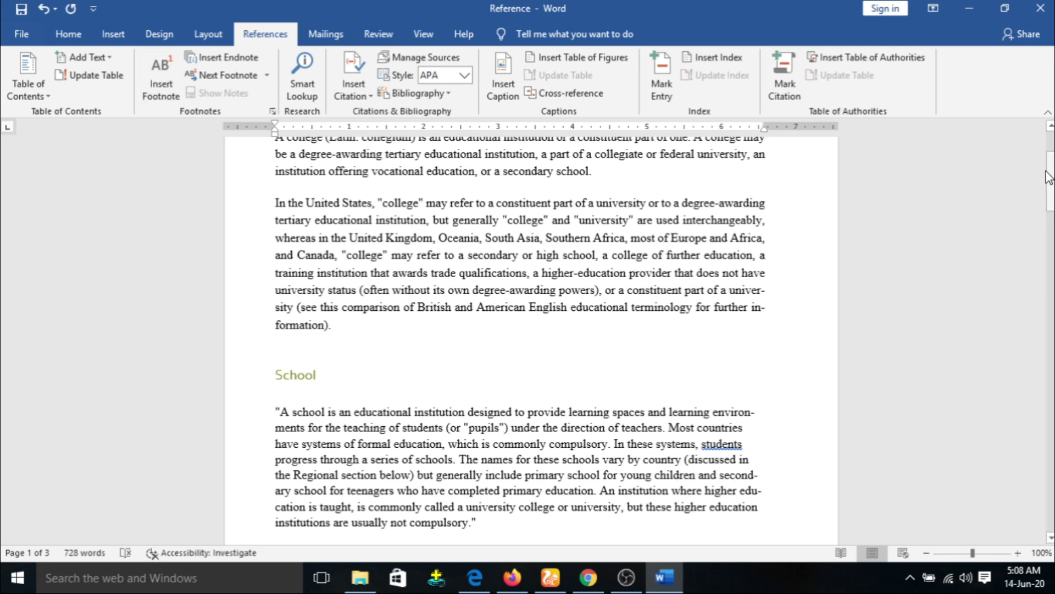
pyautogui.moveTo(1053, 183); pyautogui.dragTo(1052, 164)
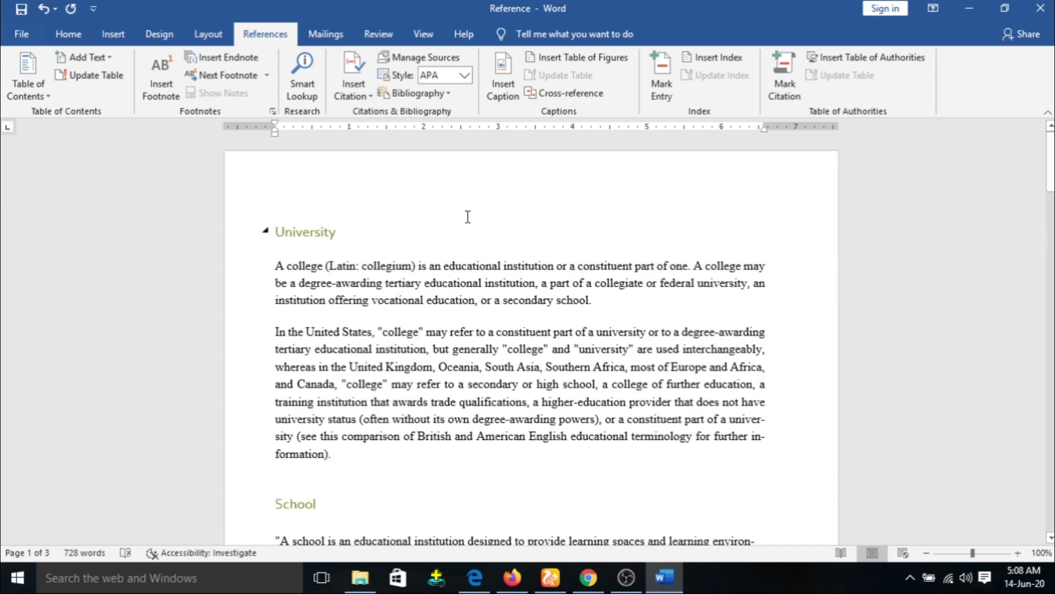
pyautogui.moveTo(336, 233); pyautogui.dragTo(279, 232)
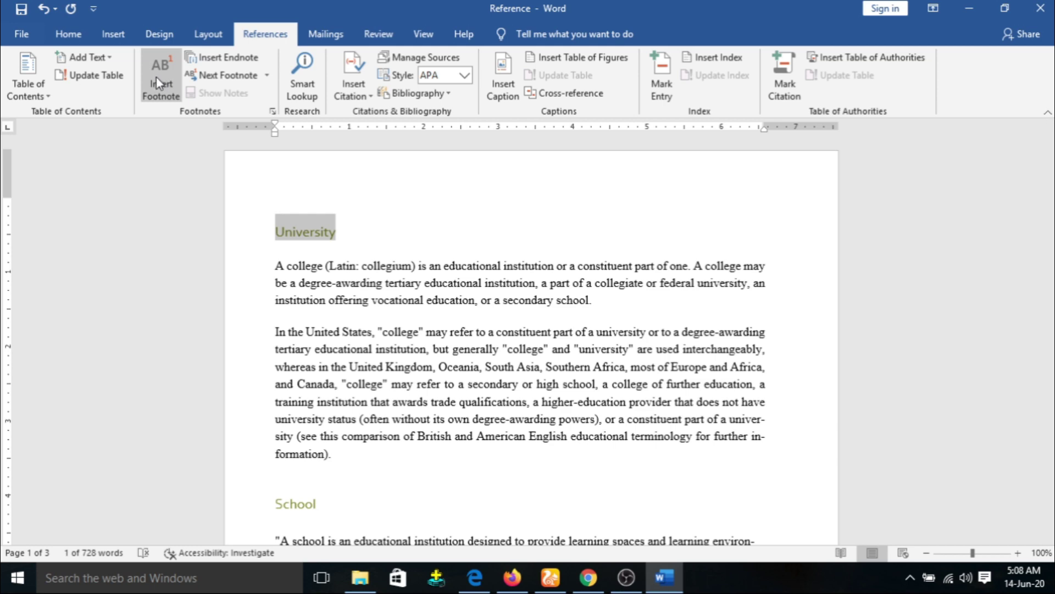
pyautogui.click(156, 77)
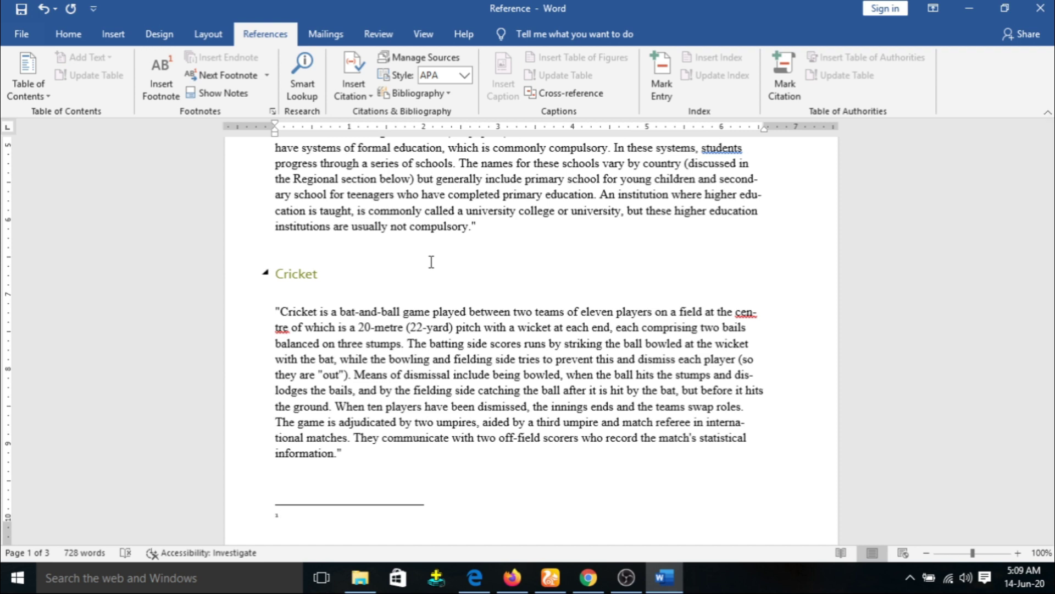
pyautogui.write('ashdfhhoaldfuaoslkdjflkasdf')
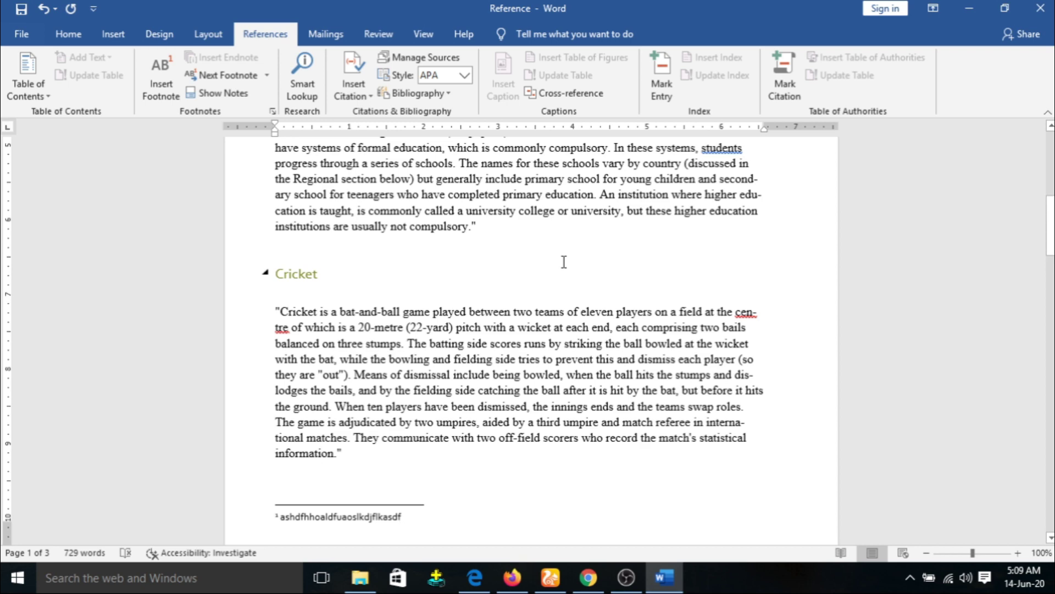
# Step: Insert a footnote on the "School" heading with the text "adkhsfkajsdhfkjdshksdfj"
pyautogui.moveTo(1051, 253); pyautogui.dragTo(1051, 221)
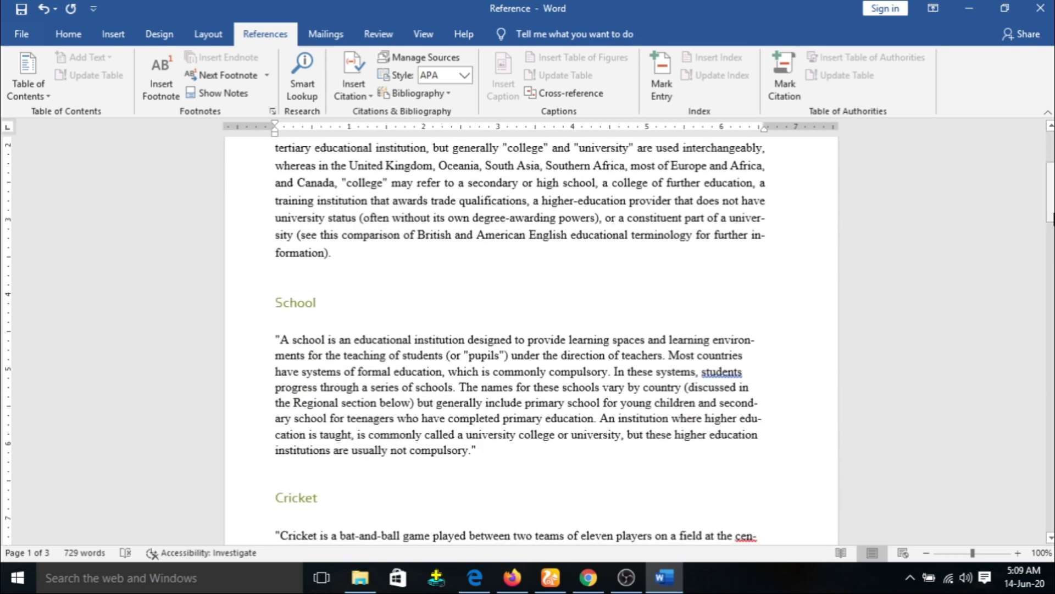
pyautogui.doubleClick(308, 304)
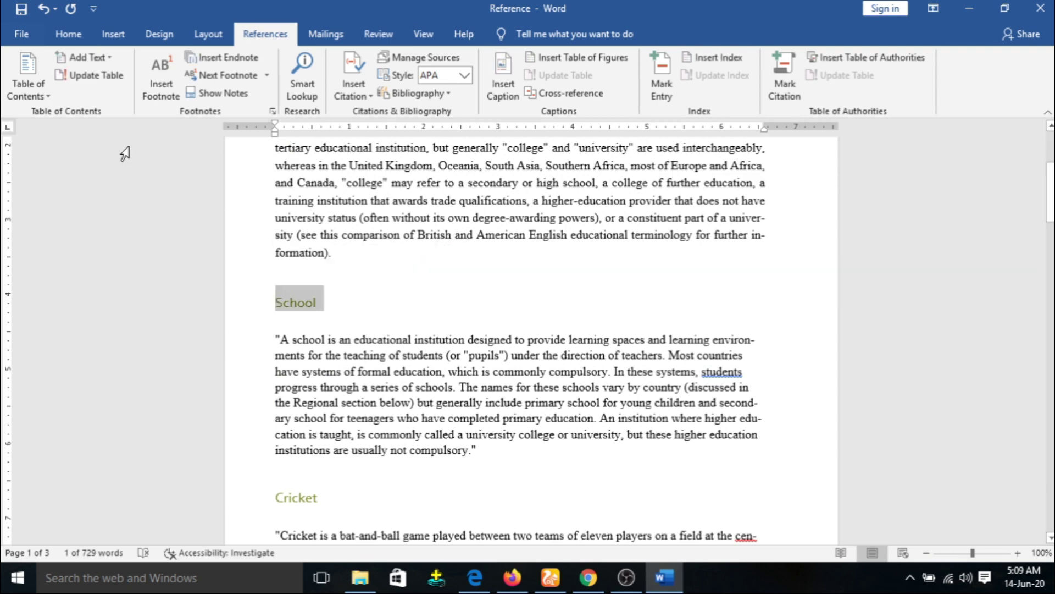
pyautogui.click(147, 93)
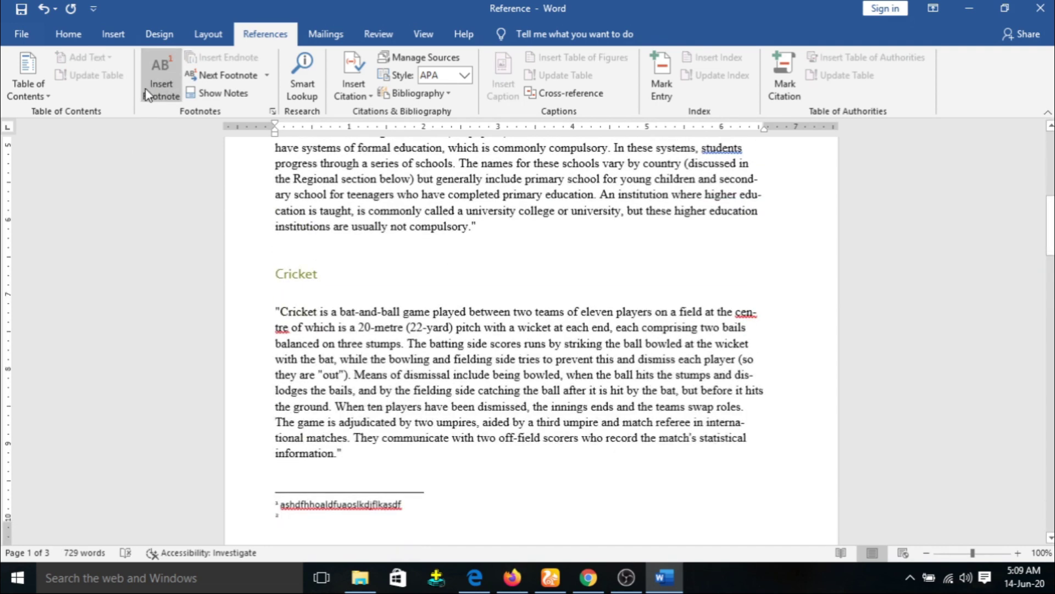
pyautogui.write('adkhsfkajsdhfkjdshksdfj')
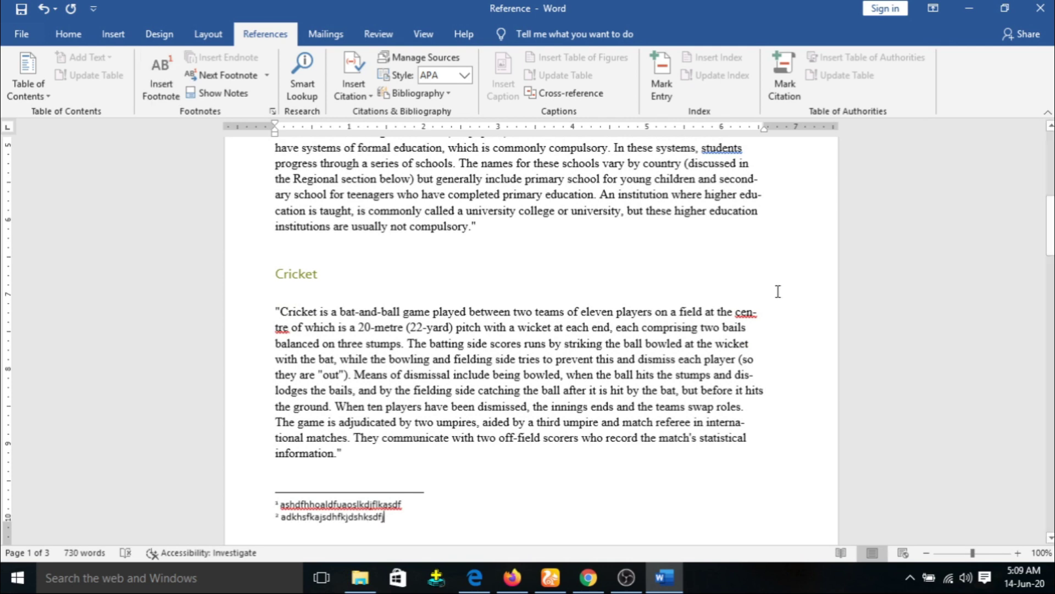
# Step: Insert a footnote on the "Hocky" heading of the second page with the text "asdjfhlkasjdfhdsjh"
pyautogui.moveTo(1051, 230); pyautogui.dragTo(1051, 314)
pyautogui.click(314, 154)
pyautogui.click(149, 84)
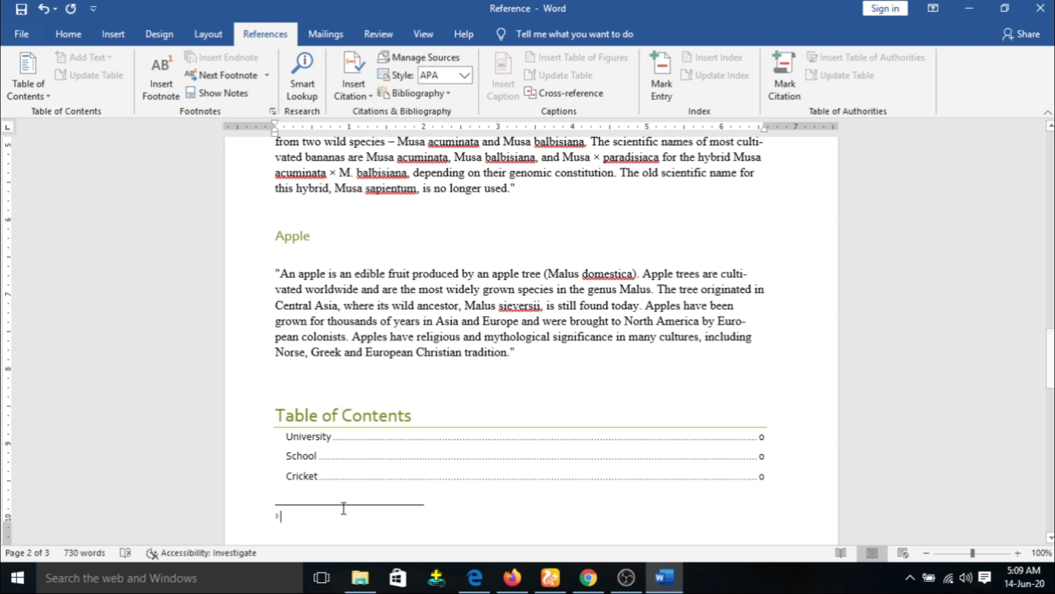
pyautogui.write('asdjfhlkasjdfhdsjh')
# Step: Try inserting an endnote on the "University" heading of the first page and undo the insertion
pyautogui.moveTo(1050, 357); pyautogui.dragTo(1051, 286)
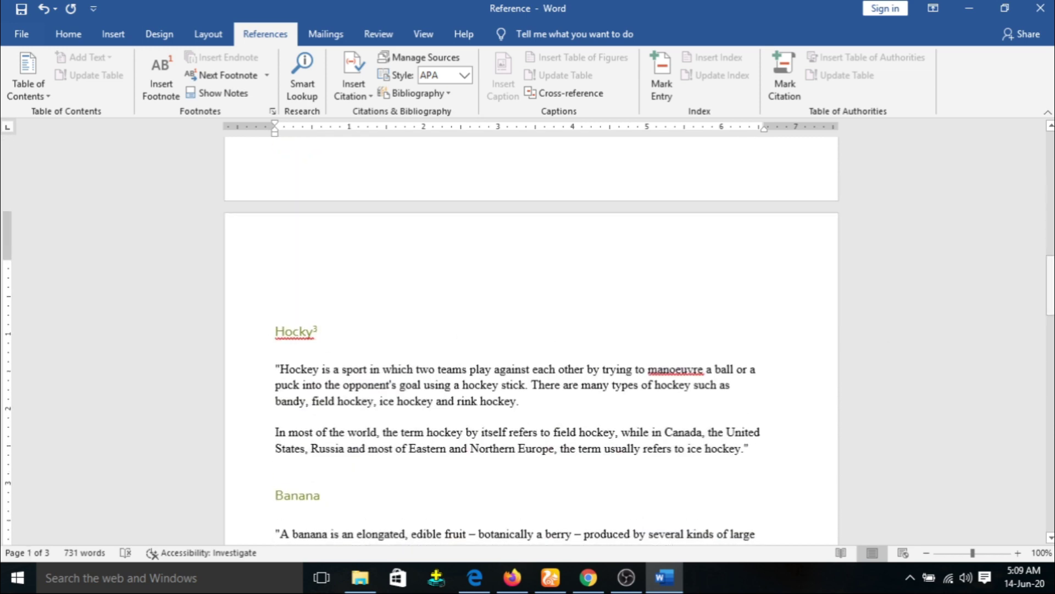
pyautogui.moveTo(1054, 297); pyautogui.dragTo(1054, 220)
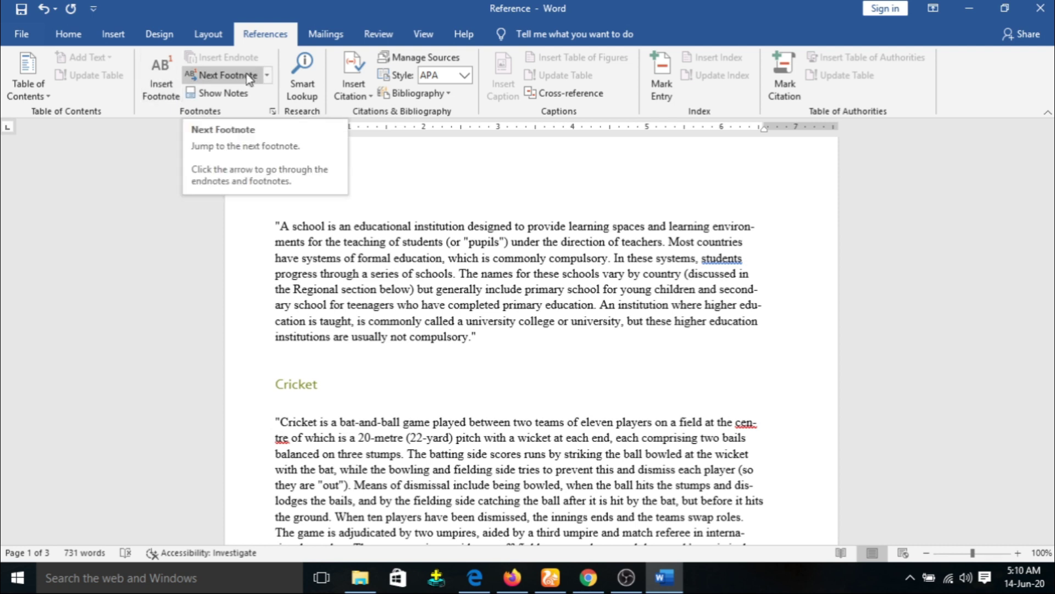
pyautogui.moveTo(1050, 211); pyautogui.dragTo(1052, 167)
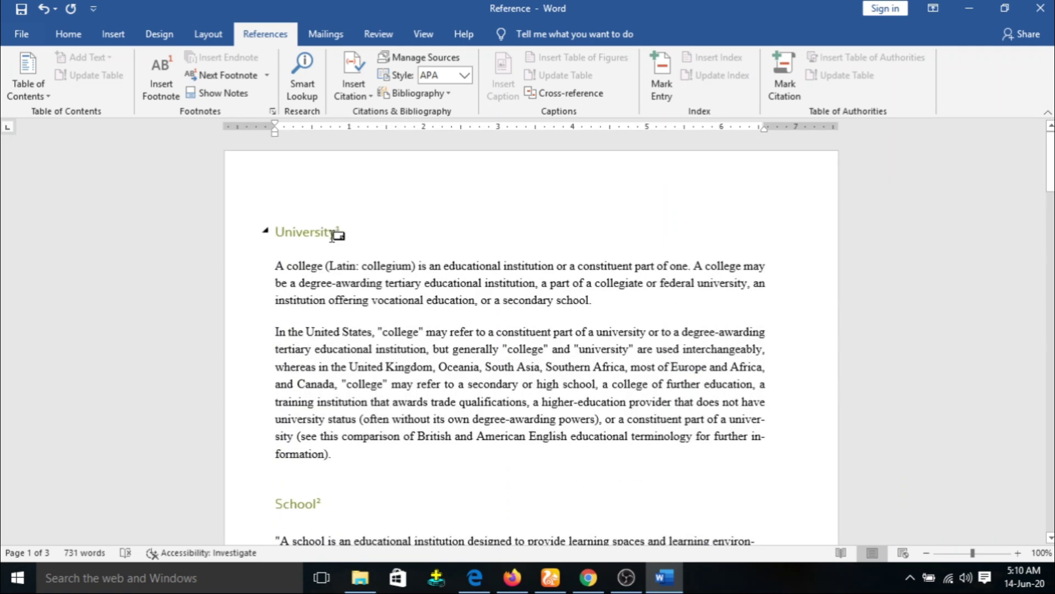
pyautogui.moveTo(336, 233); pyautogui.dragTo(278, 236)
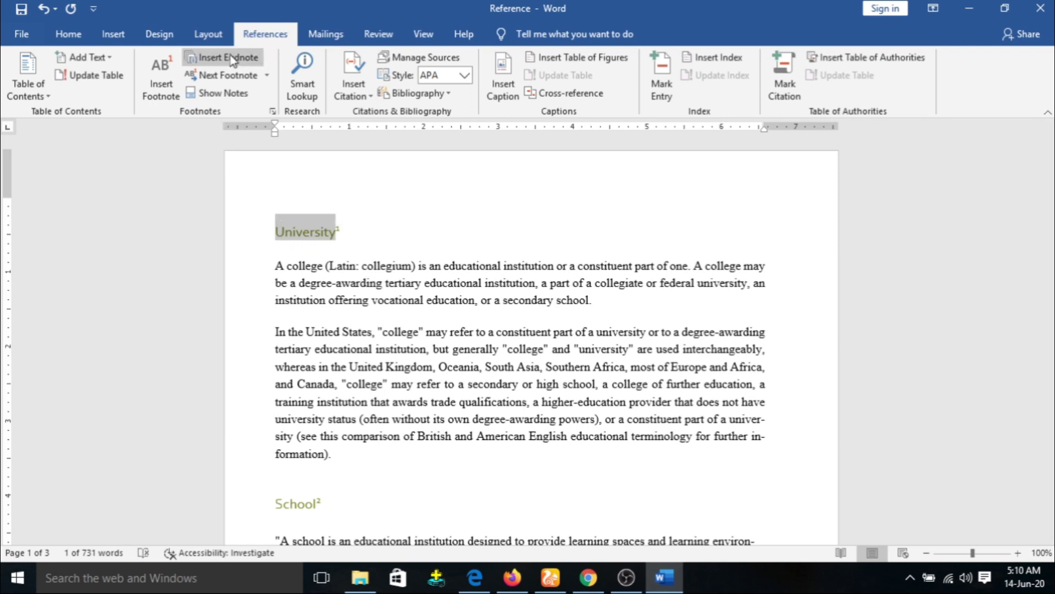
pyautogui.click(232, 57)
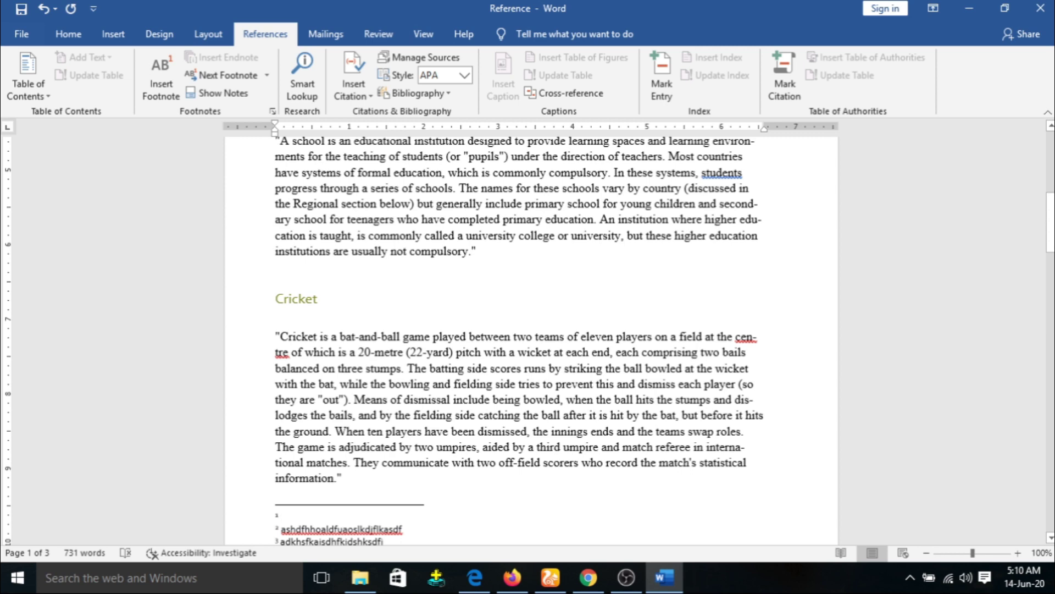
pyautogui.moveTo(1050, 228); pyautogui.dragTo(1050, 271)
pyautogui.hotkey('ctrl', 'z')
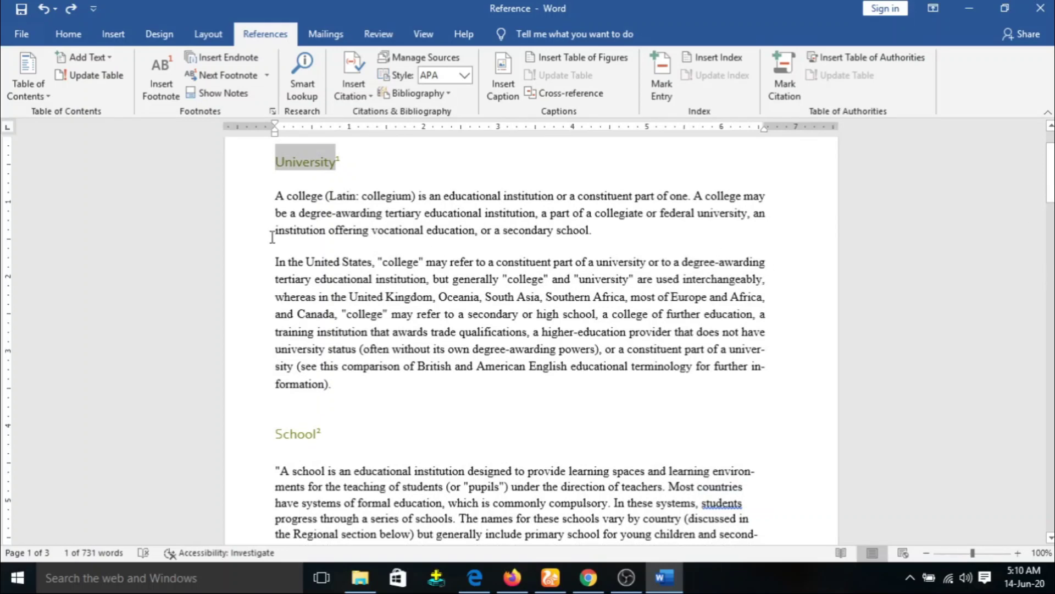
# Step: Insert an endnote on the word "college" in the first paragraph under University with the text "jasdhfjkasdhfkasdgfkj"
pyautogui.doubleClick(324, 195)
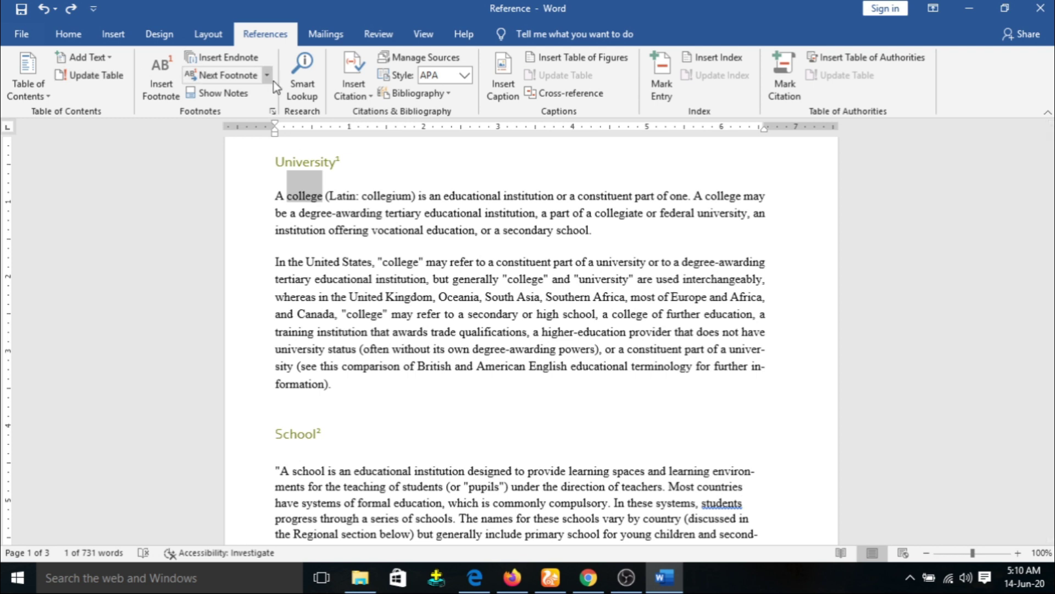
pyautogui.click(247, 63)
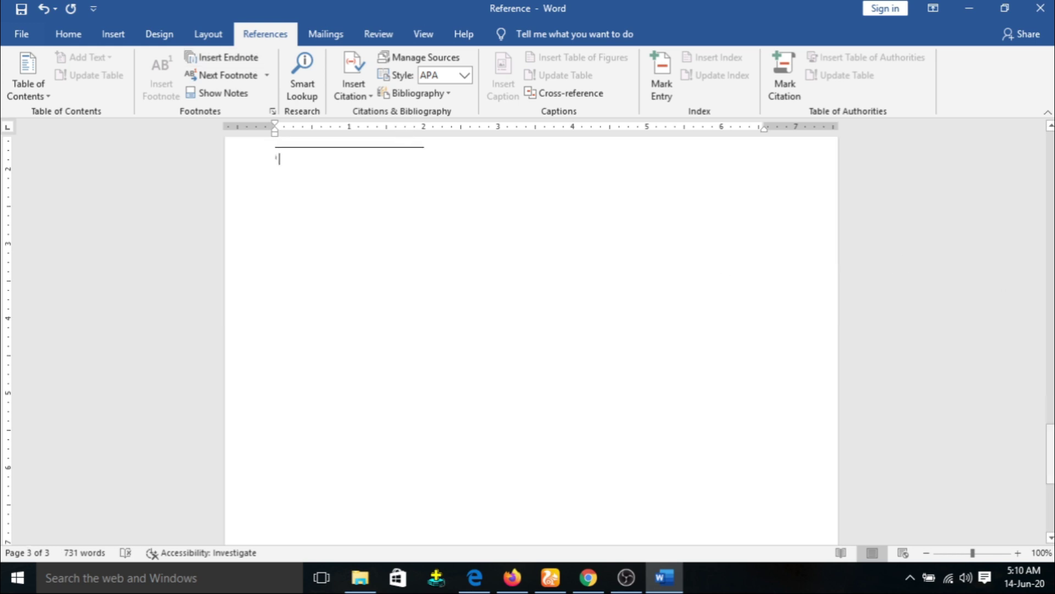
pyautogui.moveTo(1050, 453); pyautogui.dragTo(1052, 396)
pyautogui.write('jasdhfjkasdhfkasdgfkj')
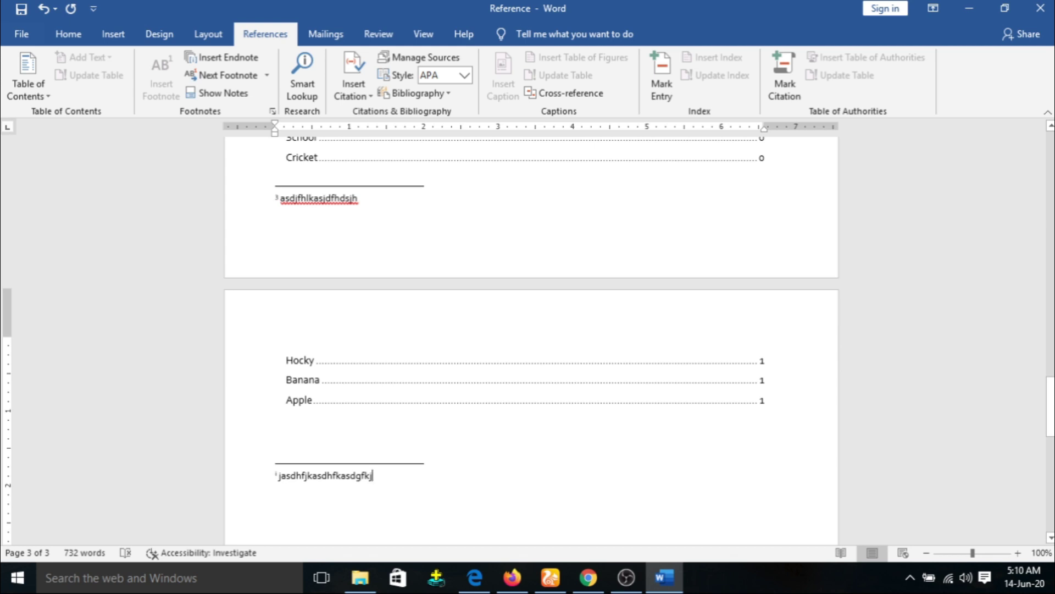
# Step: Insert an endnote on the word "apple" at the start of the Apple paragraph with the text "akhoierutoiqrutoiuerooti"
pyautogui.moveTo(1050, 407); pyautogui.dragTo(1050, 355)
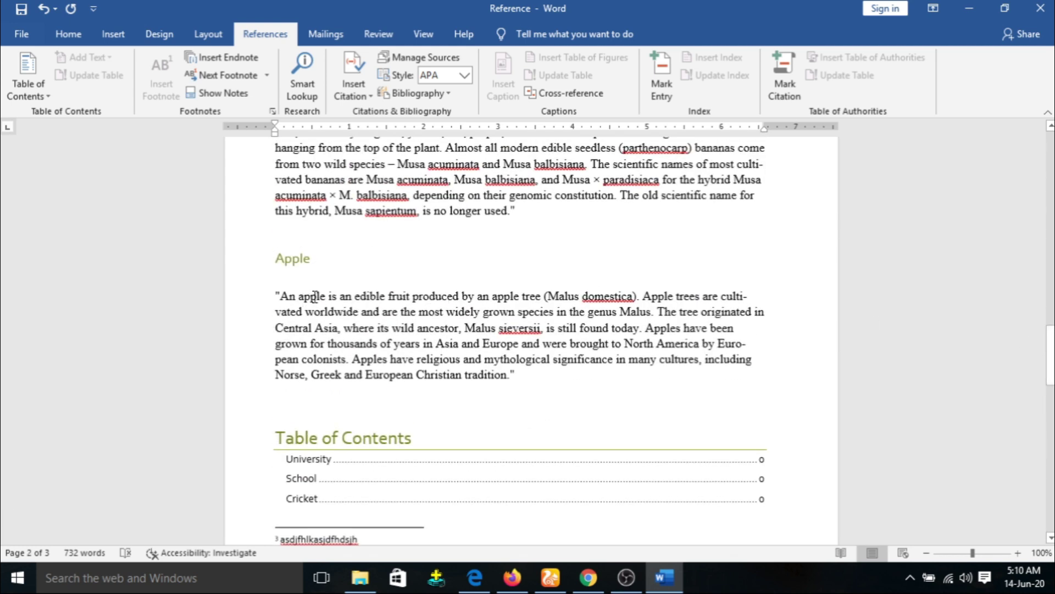
pyautogui.moveTo(327, 297); pyautogui.dragTo(298, 297)
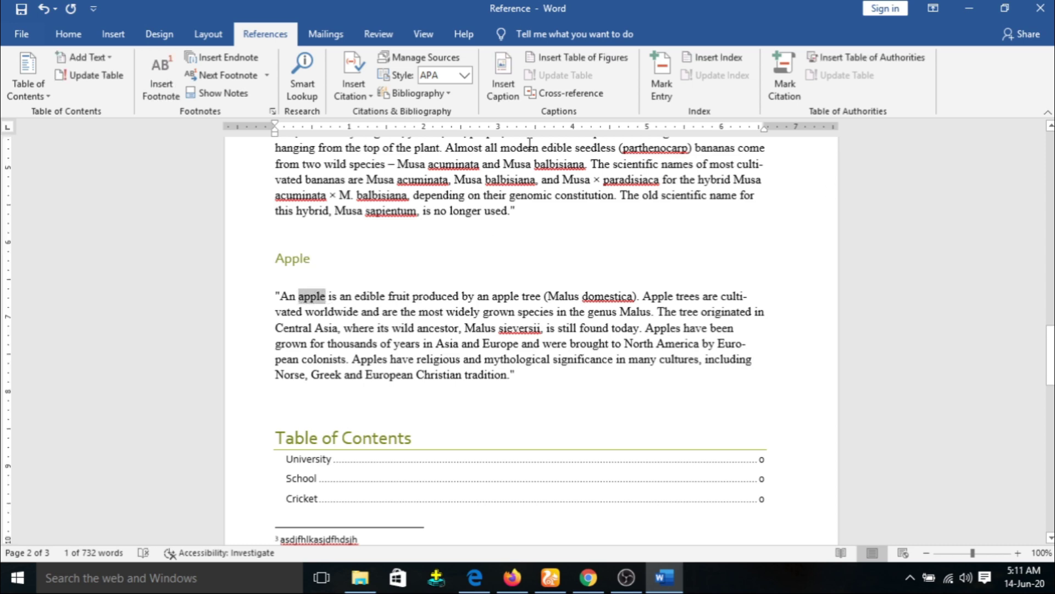
pyautogui.click(215, 57)
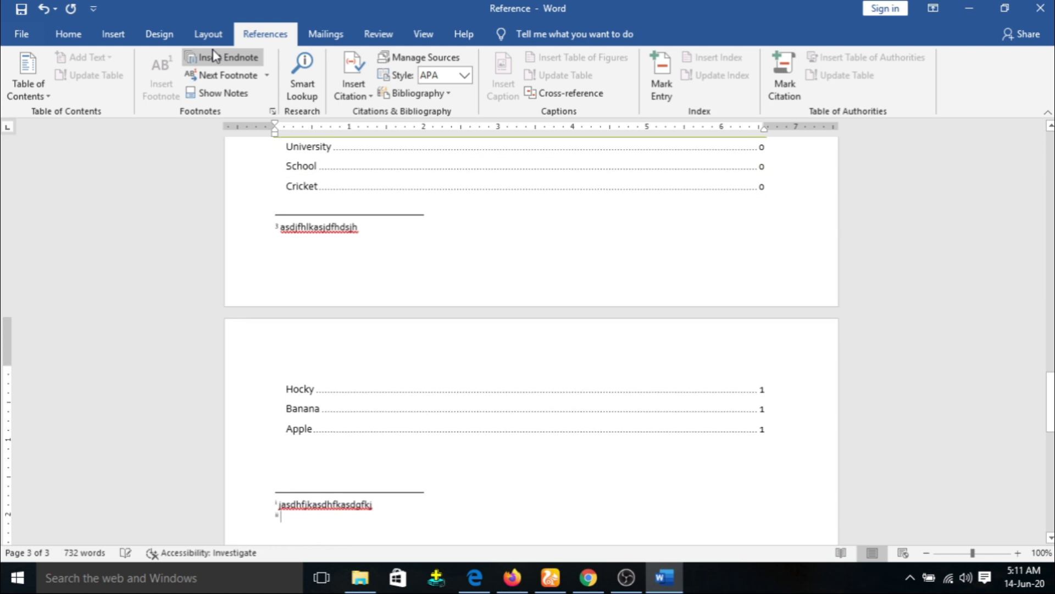
pyautogui.write('akhoierutoiqrutoiuerooti')
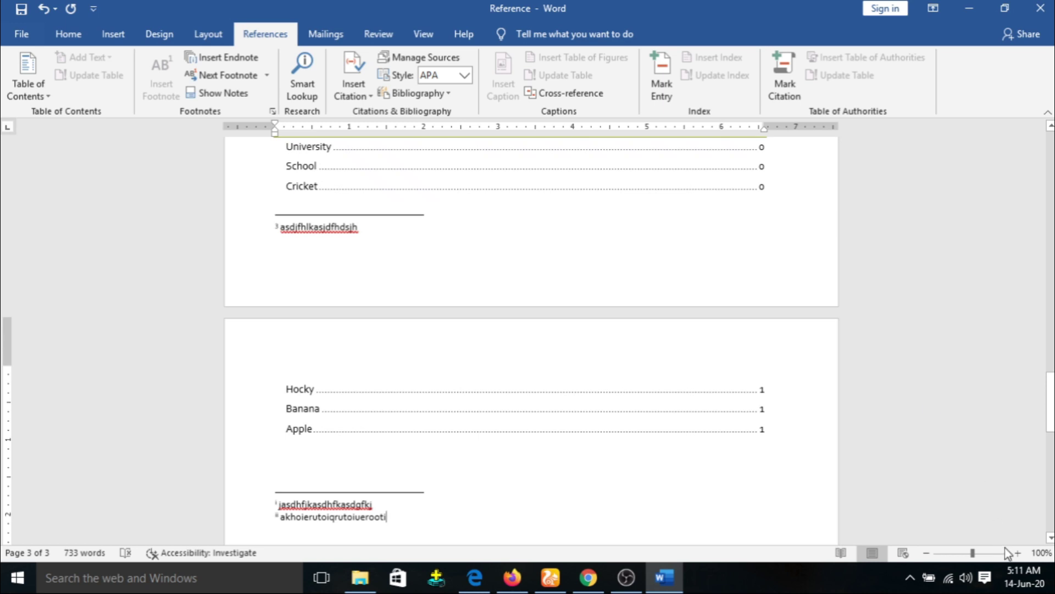
# Step: Zoom the document to 190% and examine the endnotes and their reference marks beside "apple" and "college"
pyautogui.click(1018, 553)
pyautogui.click(1018, 553)
pyautogui.click(1018, 552)
pyautogui.click(1018, 552)
pyautogui.click(1018, 553)
pyautogui.click(1018, 552)
pyautogui.click(1019, 552)
pyautogui.click(1018, 552)
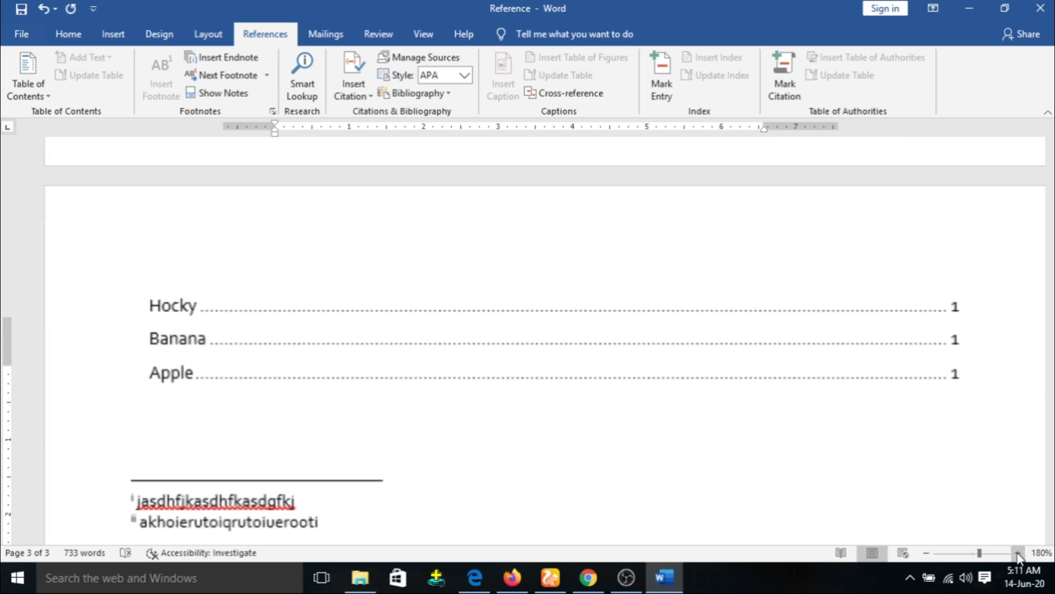
pyautogui.click(1018, 552)
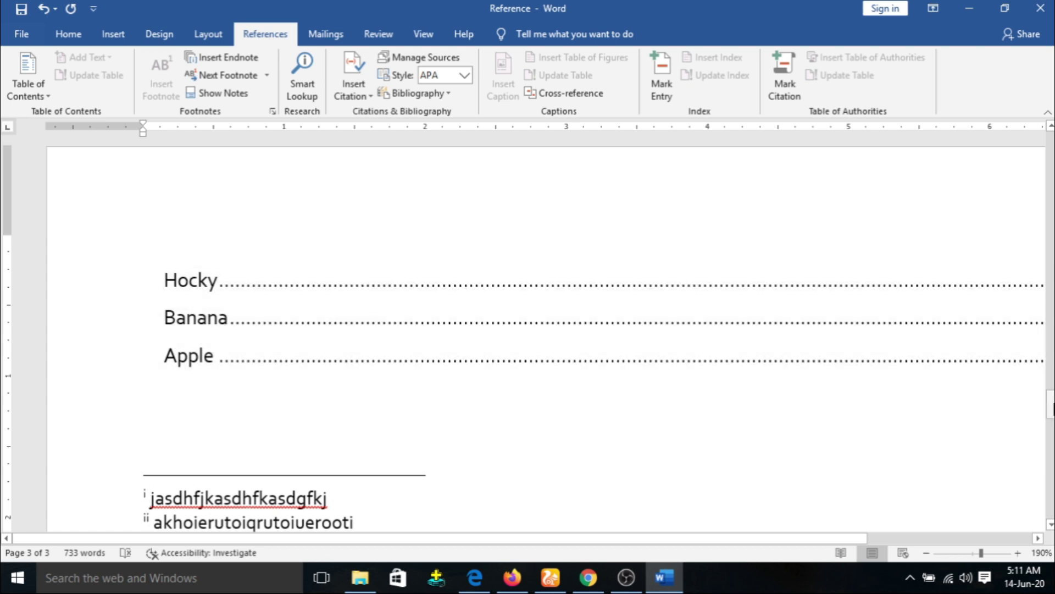
pyautogui.moveTo(1052, 408); pyautogui.dragTo(1051, 329)
pyautogui.scroll(-1, 836, 334)
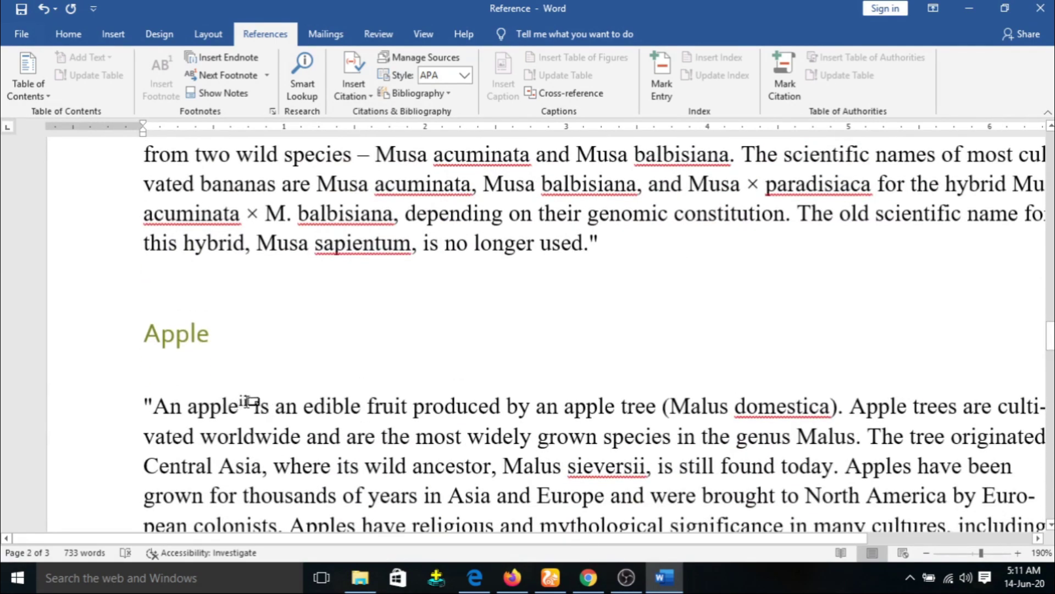
pyautogui.moveTo(1050, 337); pyautogui.dragTo(1050, 368)
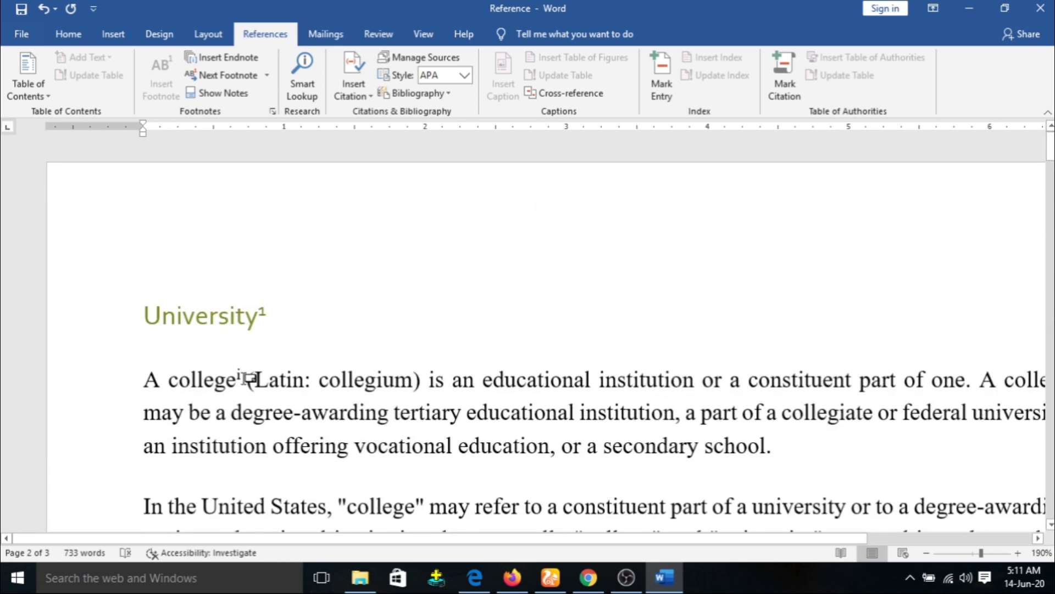
# Step: Set the document zoom back to 100%
pyautogui.moveTo(242, 377)
pyautogui.moveTo(261, 314)
pyautogui.moveTo(1051, 154); pyautogui.dragTo(1051, 176)
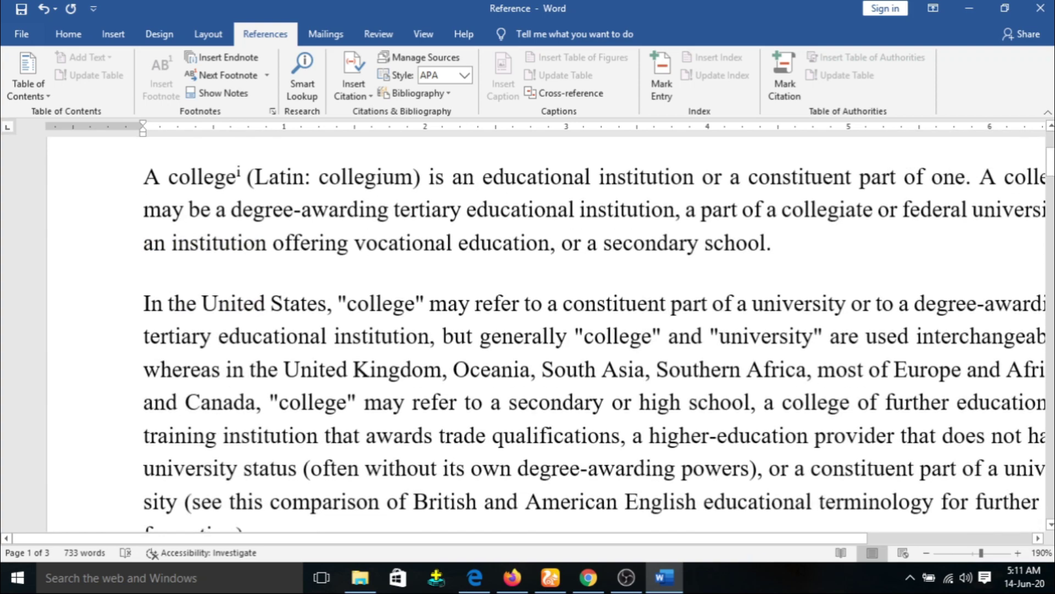
pyautogui.click(927, 553)
pyautogui.click(927, 553)
pyautogui.click(927, 553)
pyautogui.click(927, 553)
pyautogui.click(927, 553)
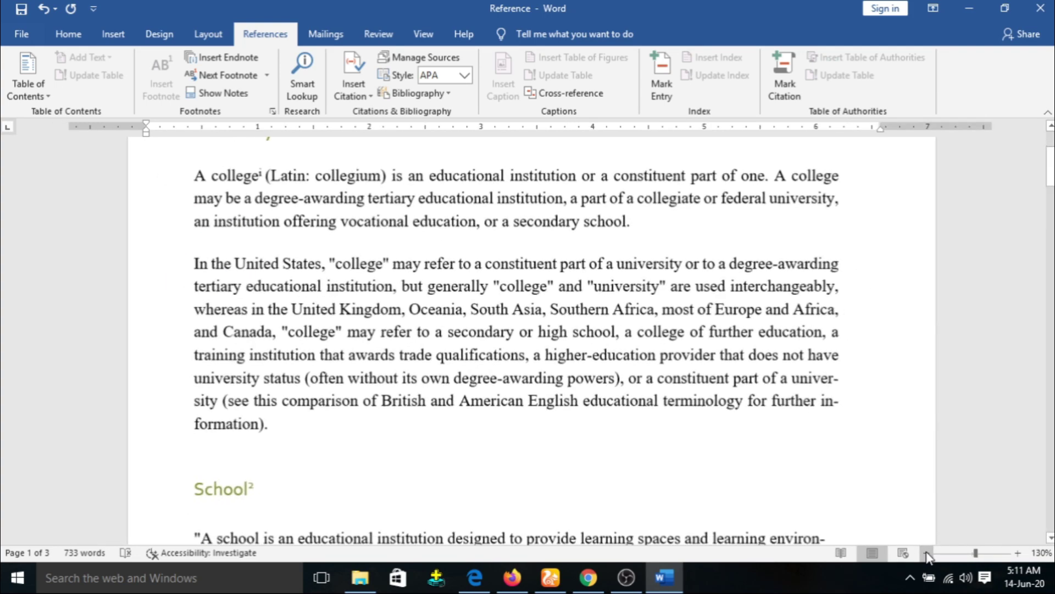
pyautogui.click(927, 553)
pyautogui.click(927, 553)
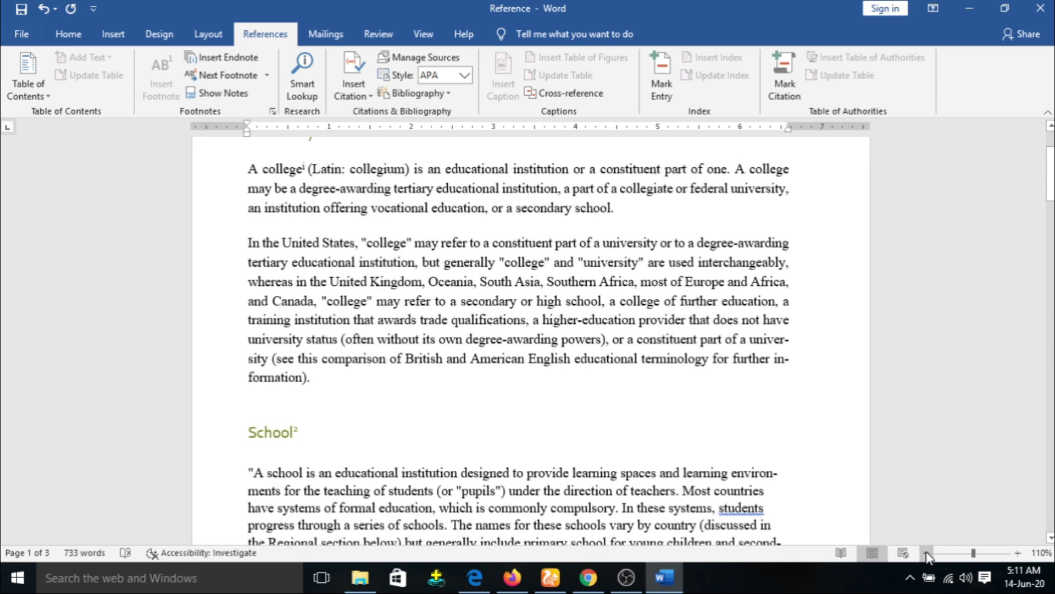
pyautogui.click(927, 553)
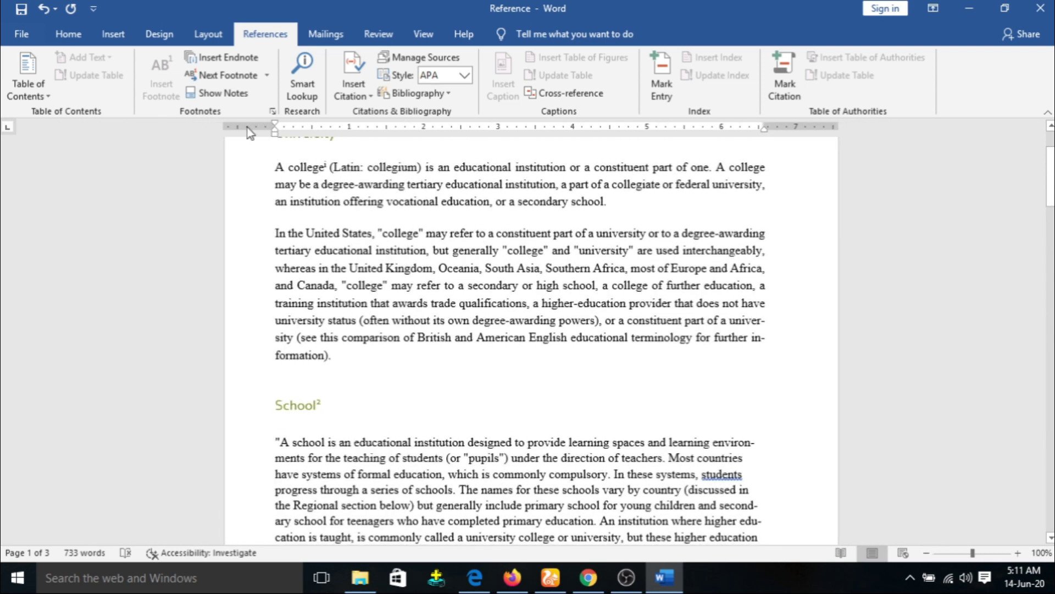
# Step: Try to jump to the next footnote from the endnote mark beside "apple" in the Apple paragraph
pyautogui.click(262, 78)
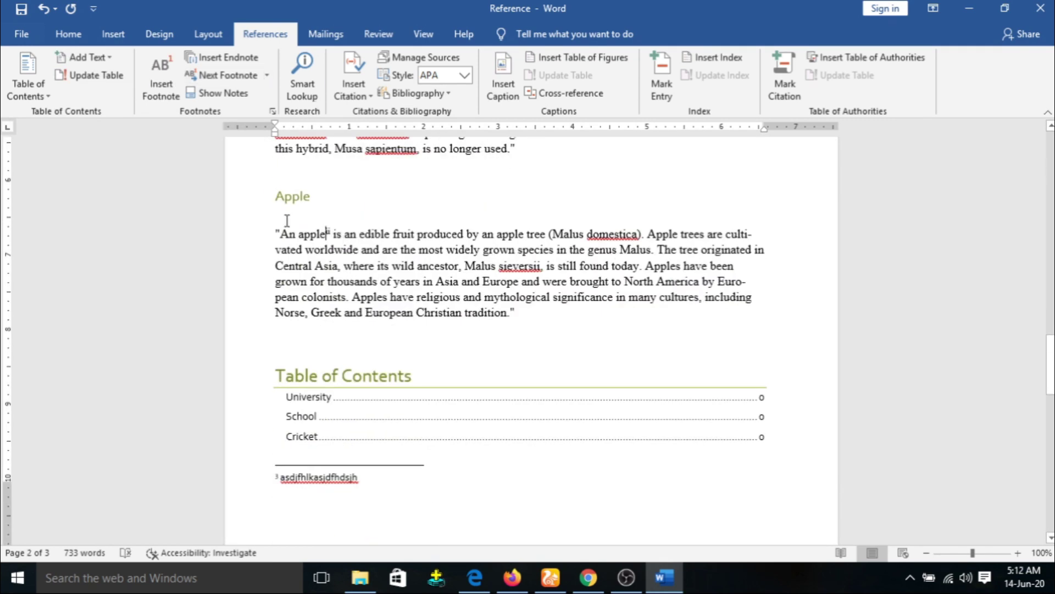
pyautogui.click(268, 75)
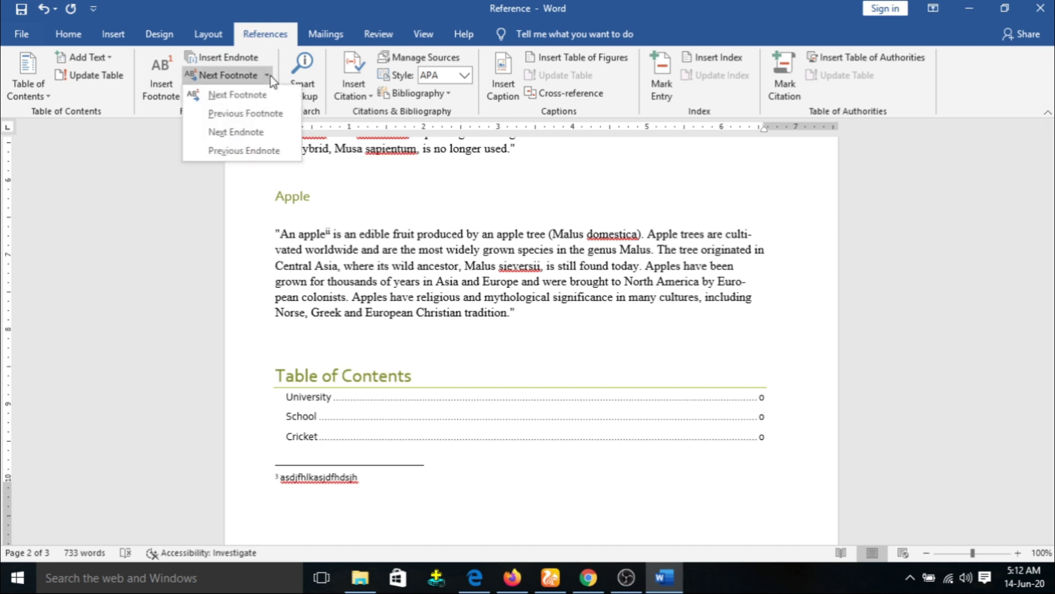
pyautogui.click(256, 101)
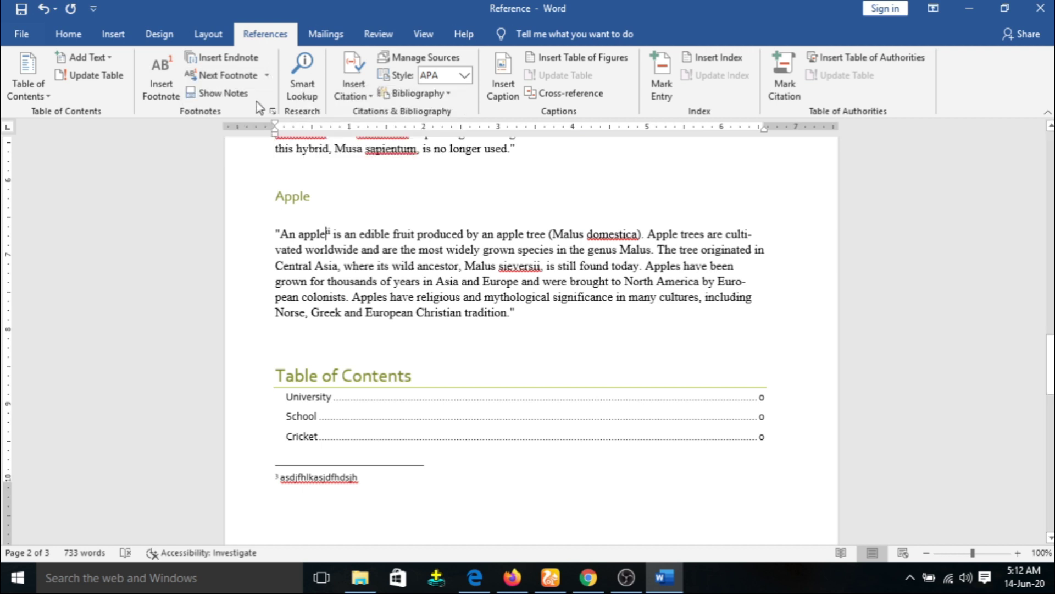
# Step: Starting from the University heading, go through the next footnotes at School and Hocky, and return to the previous footnote at School
pyautogui.moveTo(1051, 364); pyautogui.dragTo(1050, 159)
pyautogui.click(338, 233)
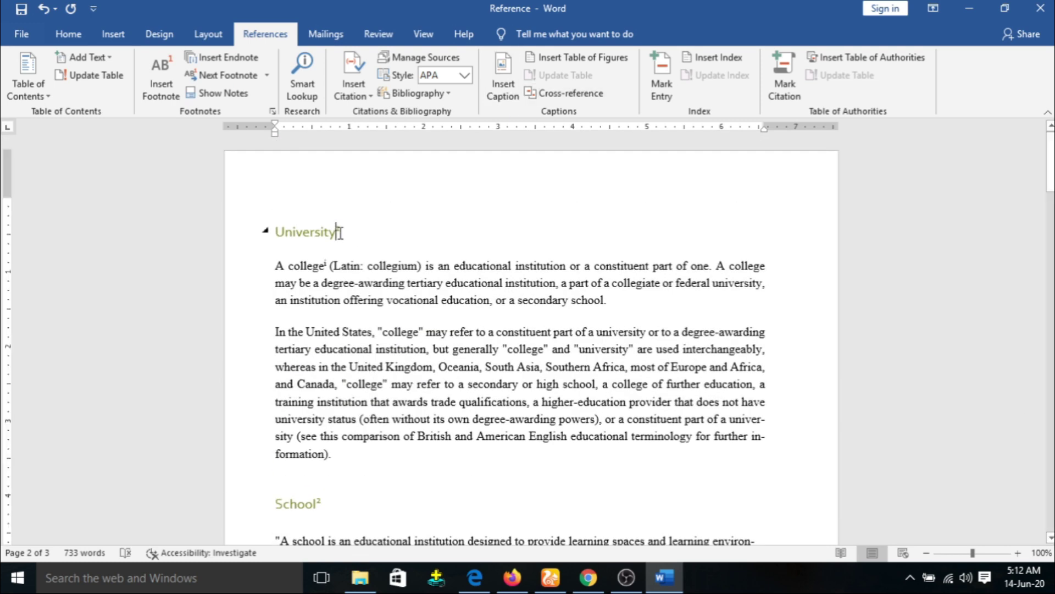
pyautogui.click(267, 76)
pyautogui.click(263, 94)
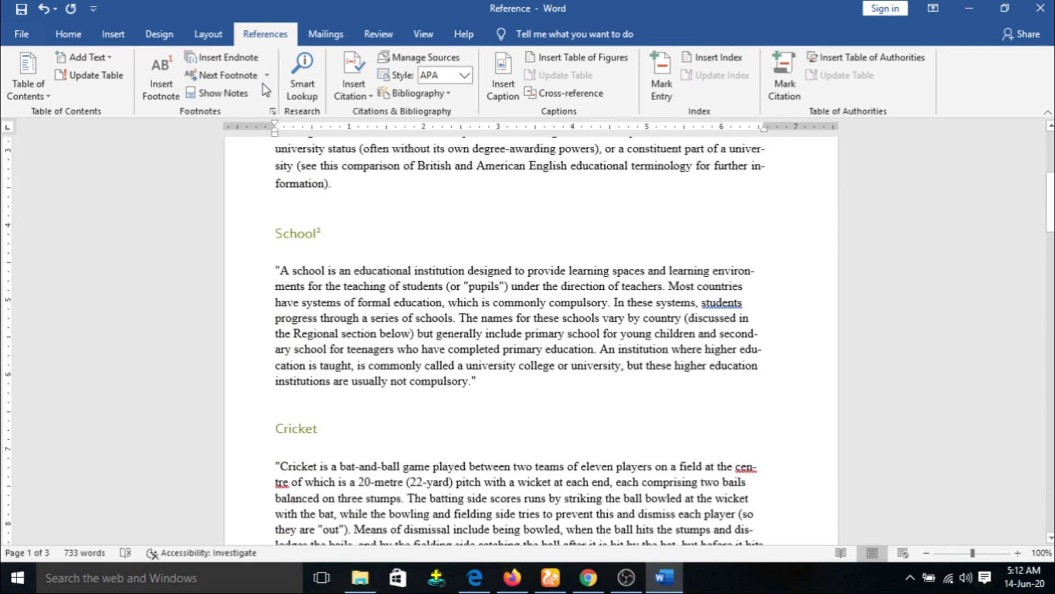
pyautogui.click(266, 77)
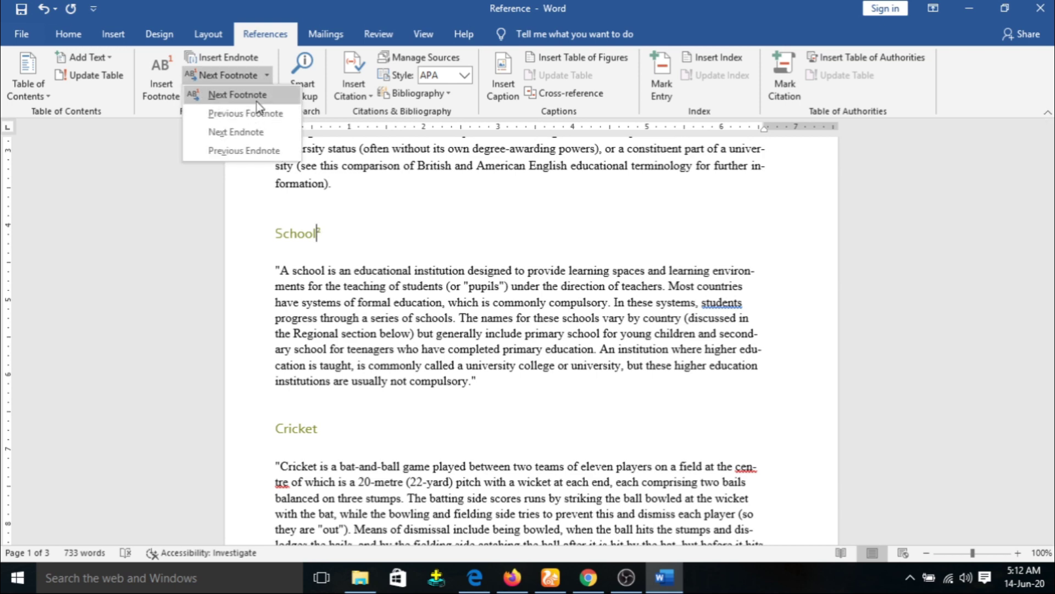
pyautogui.click(256, 100)
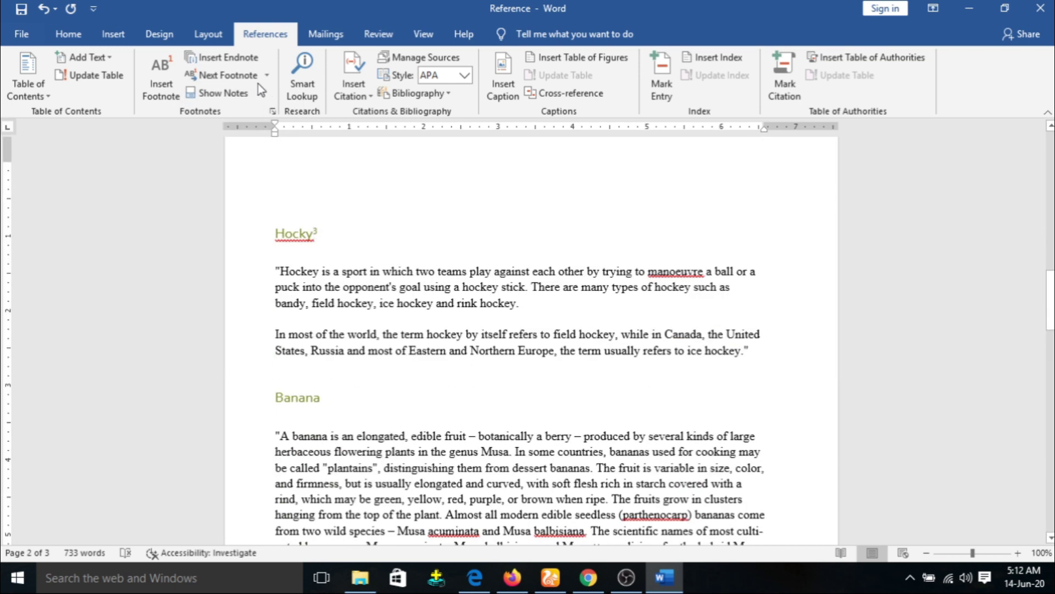
pyautogui.click(266, 76)
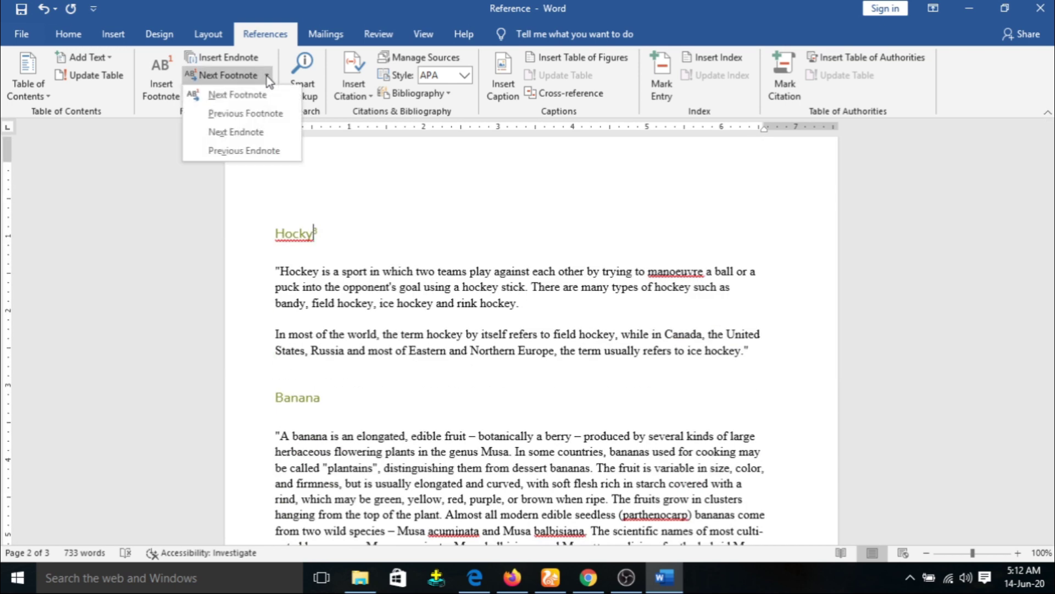
pyautogui.click(259, 112)
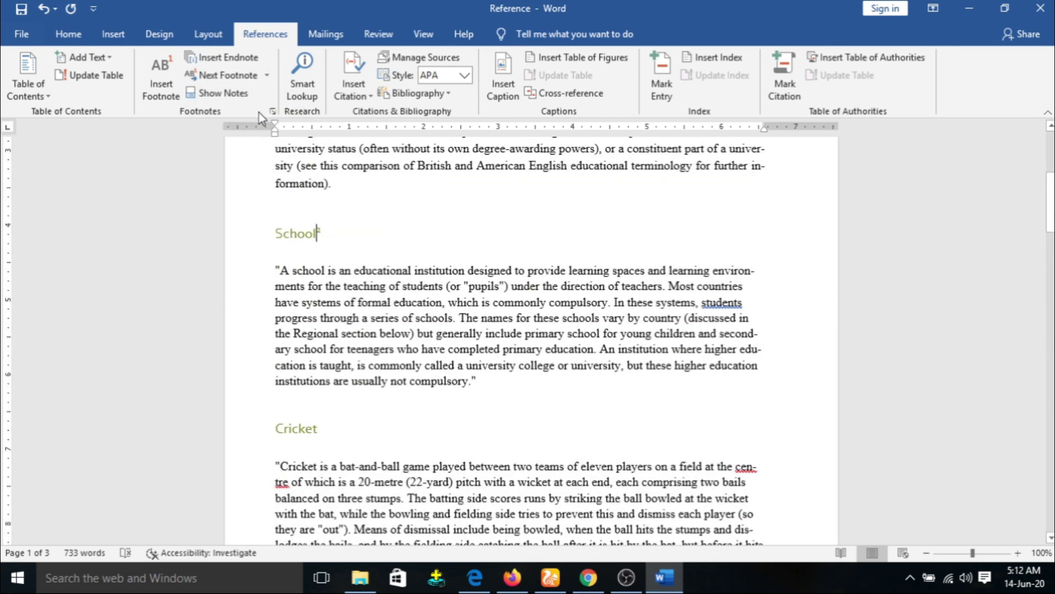
# Step: Go to the next endnote mark beside "apple" and back to the previous endnote mark beside "college"
pyautogui.click(268, 76)
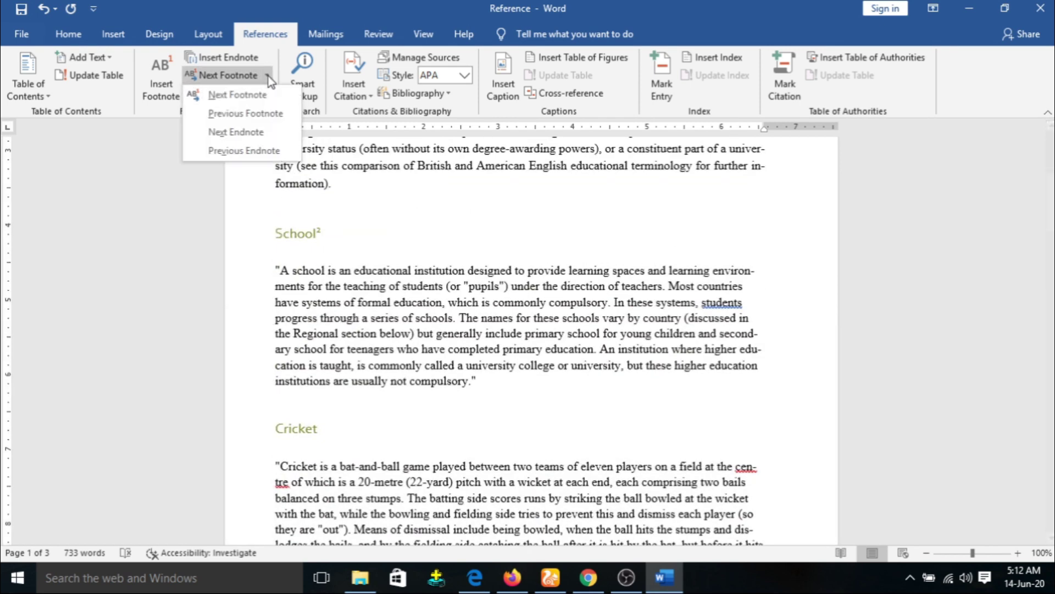
pyautogui.click(263, 133)
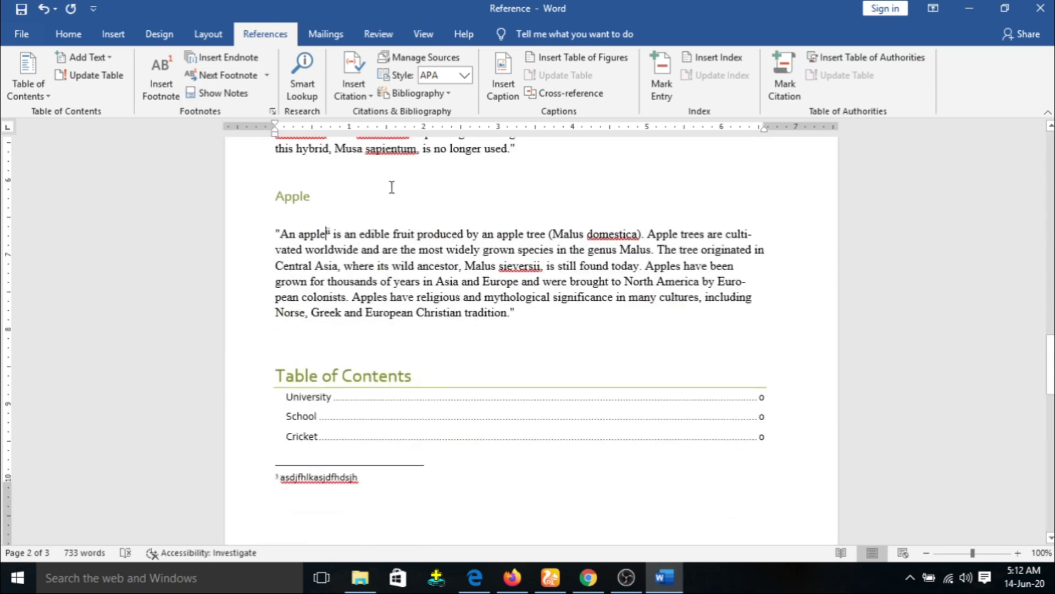
pyautogui.moveTo(330, 226)
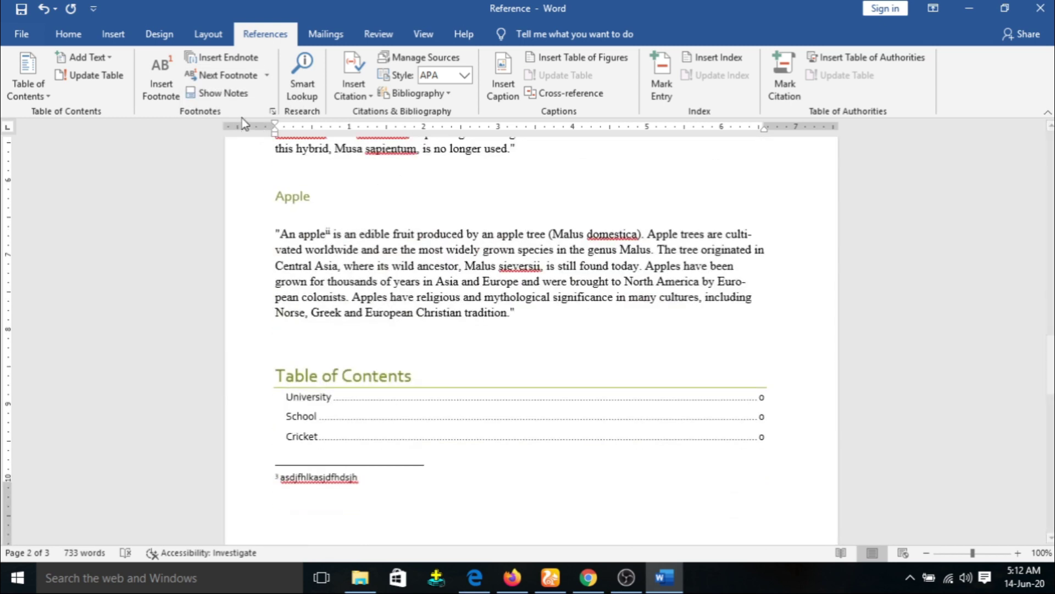
pyautogui.click(267, 76)
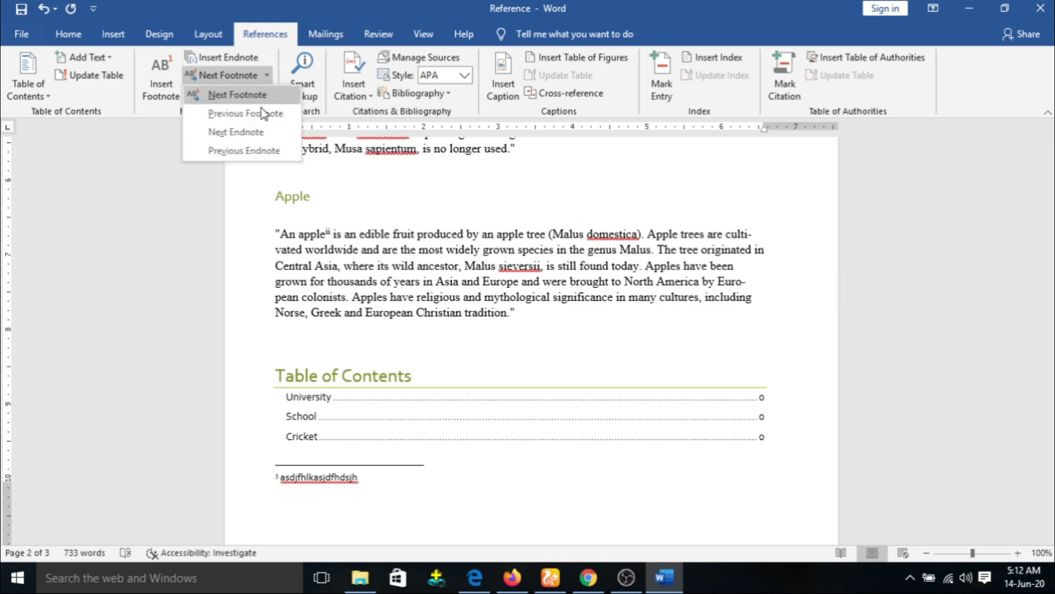
pyautogui.click(253, 151)
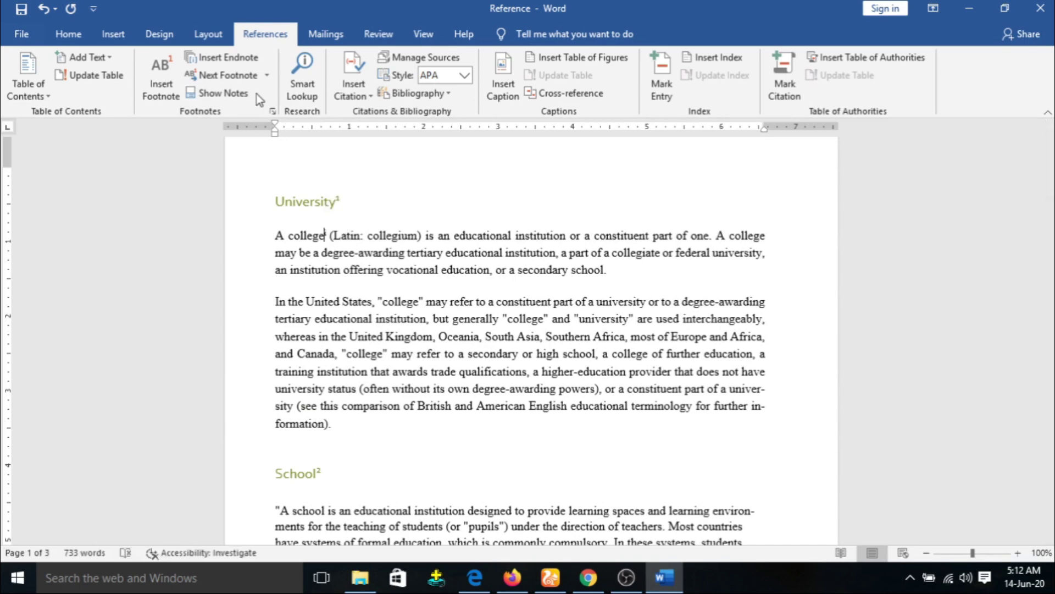
# Step: From the Banana section, show the notes in the footnote area and go to the previous footnote's text on the first page
pyautogui.moveTo(1050, 165); pyautogui.dragTo(1050, 329)
pyautogui.click(581, 296)
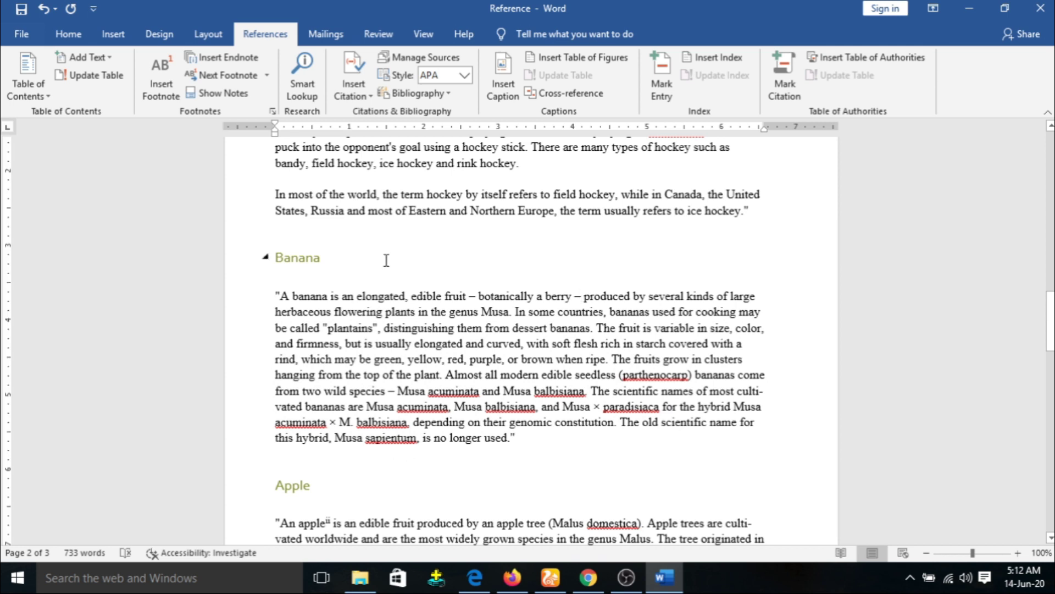
pyautogui.click(231, 96)
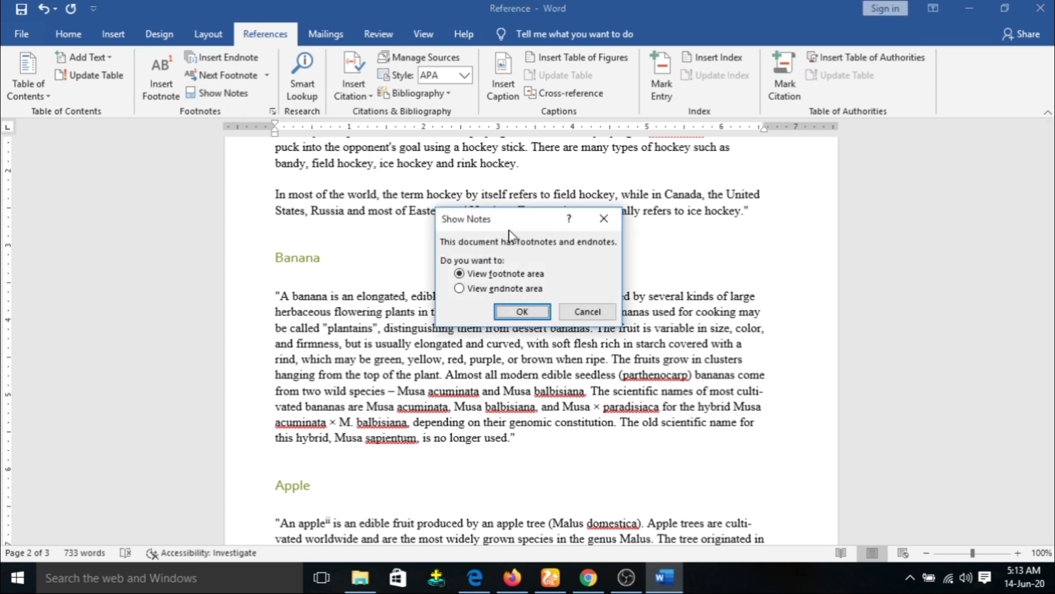
pyautogui.click(520, 312)
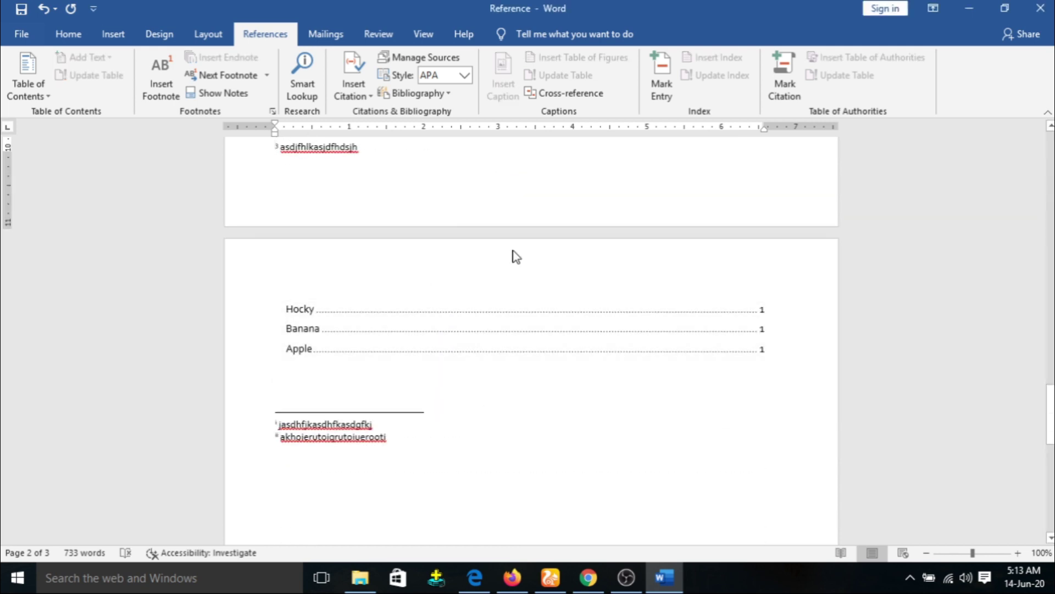
pyautogui.moveTo(1051, 415); pyautogui.dragTo(1050, 378)
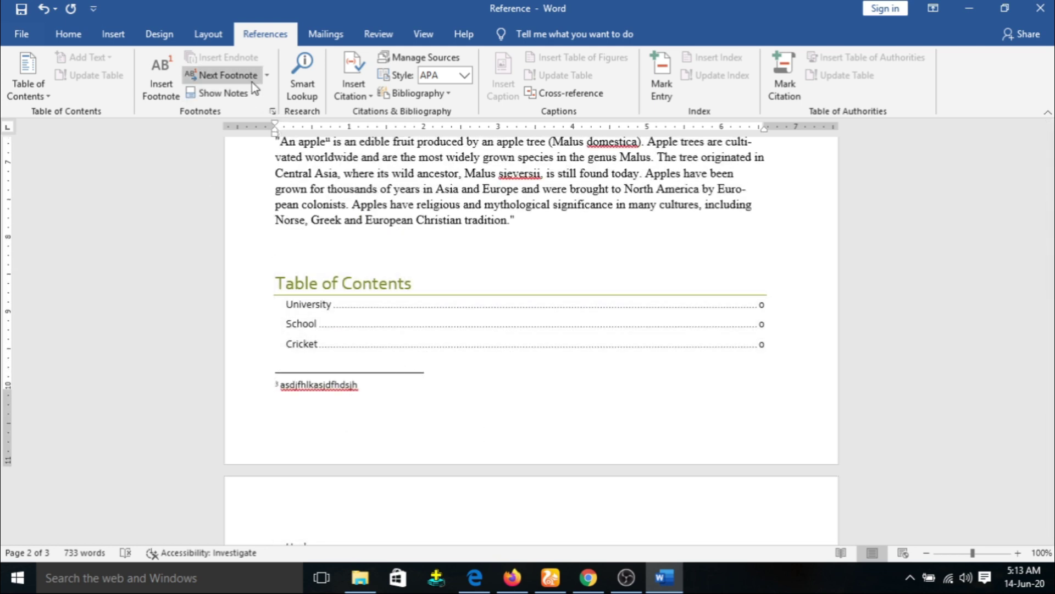
pyautogui.click(266, 76)
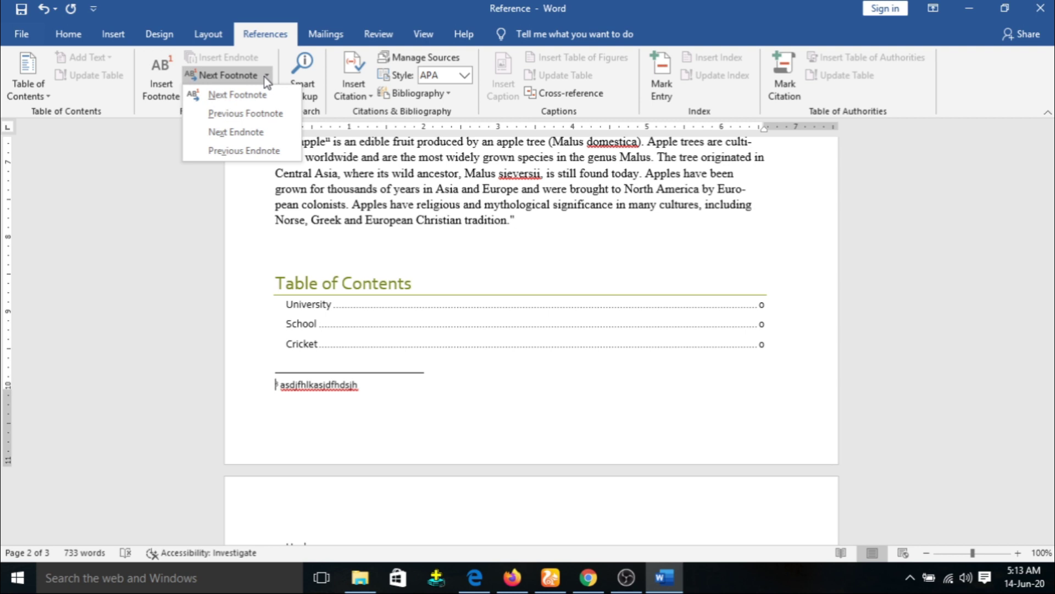
pyautogui.click(256, 114)
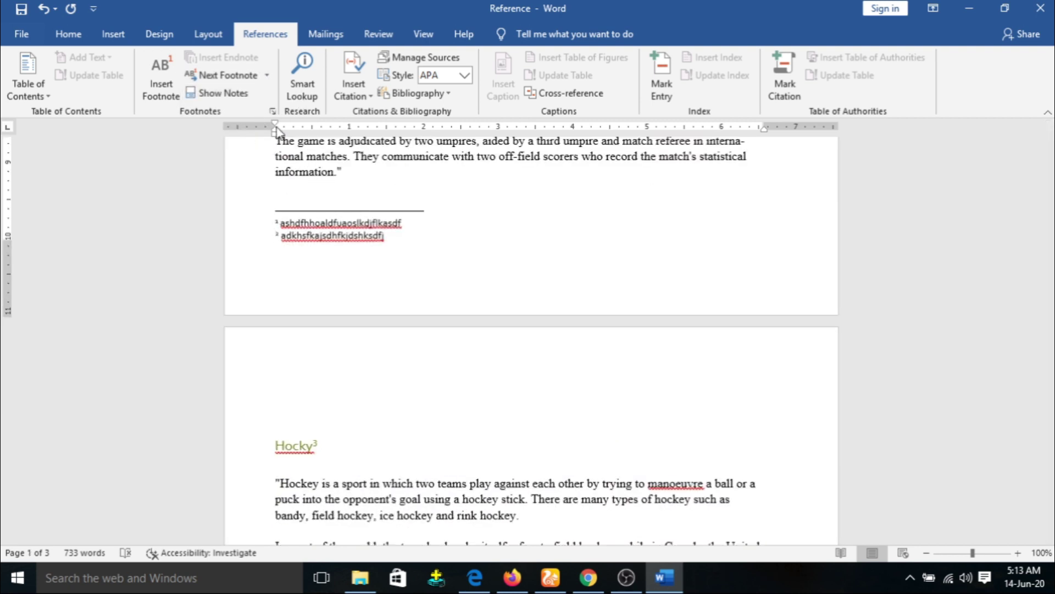
# Step: From the end of the Cricket paragraph, show the notes in the endnote area and examine the endnotes on the last page
pyautogui.click(509, 167)
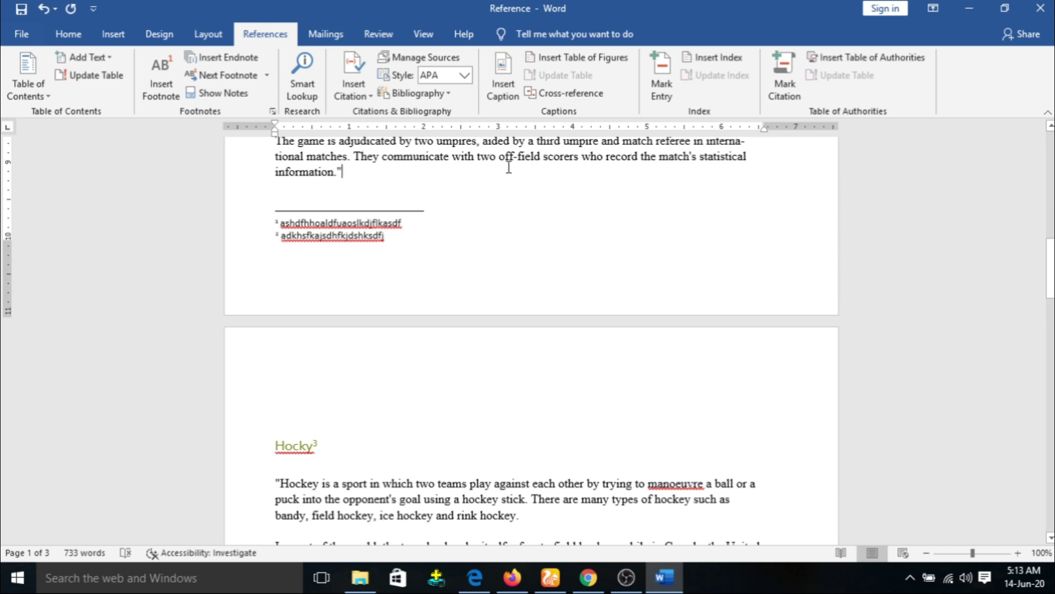
pyautogui.click(235, 98)
pyautogui.click(500, 290)
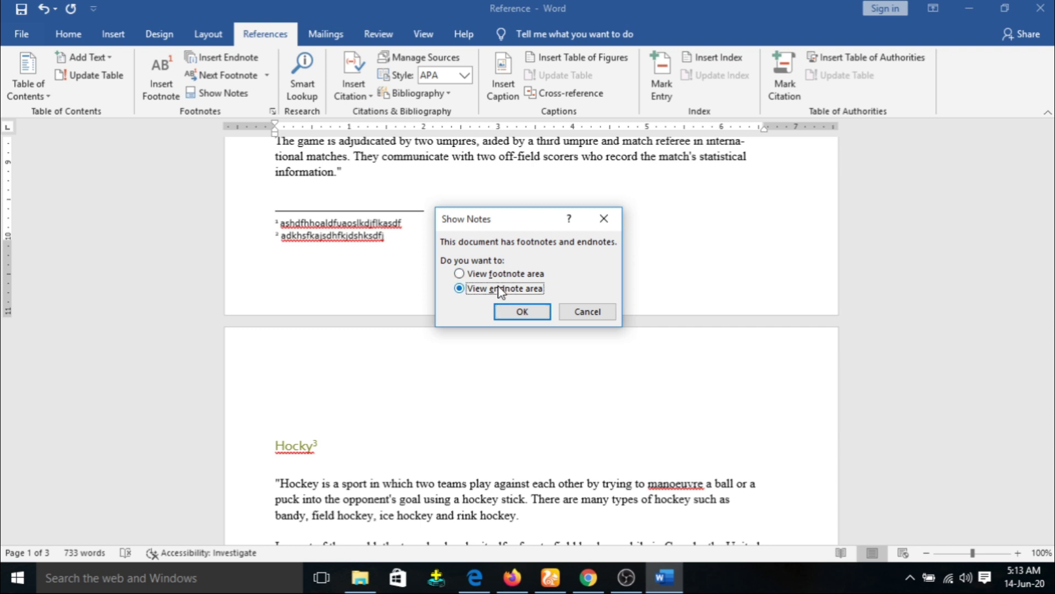
pyautogui.click(521, 311)
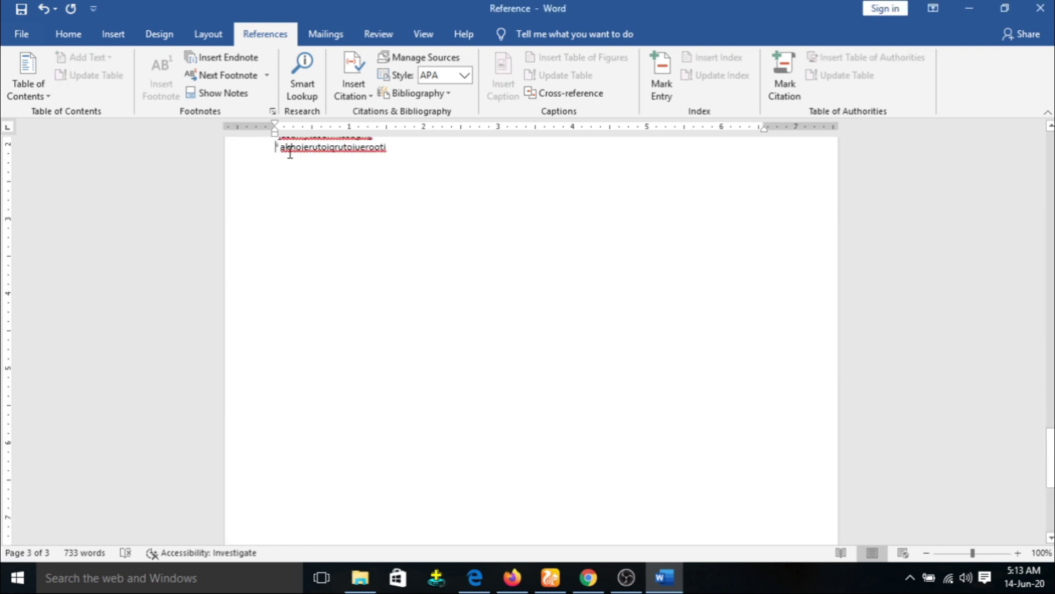
pyautogui.moveTo(1051, 451); pyautogui.dragTo(1051, 426)
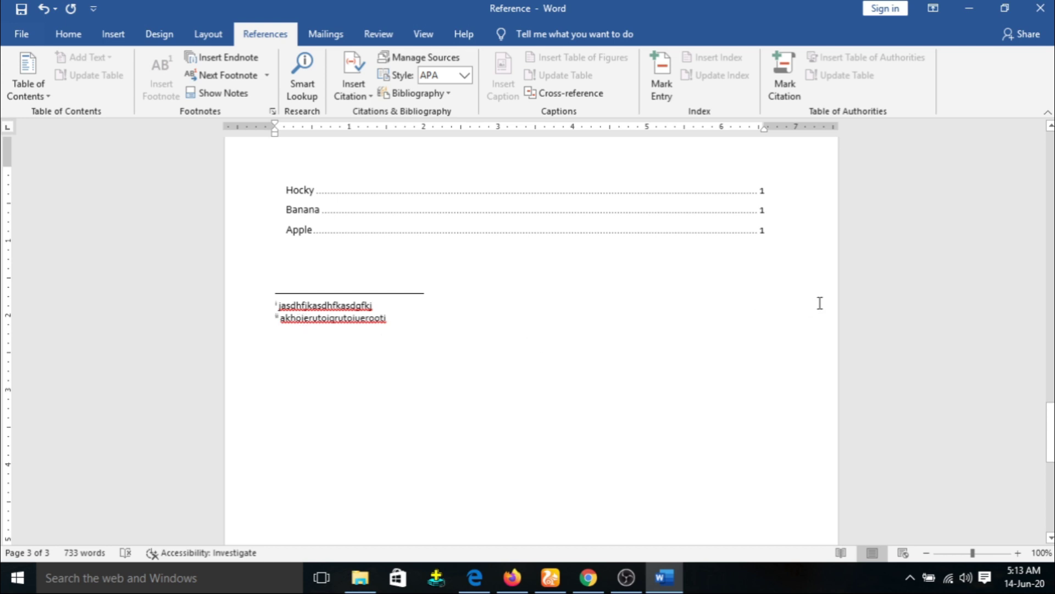
# Step: Run Smart Lookup on the word "banana" in the Banana paragraph, browse its Explore results, close the lookup and return to the first page
pyautogui.moveTo(1051, 434); pyautogui.dragTo(1051, 338)
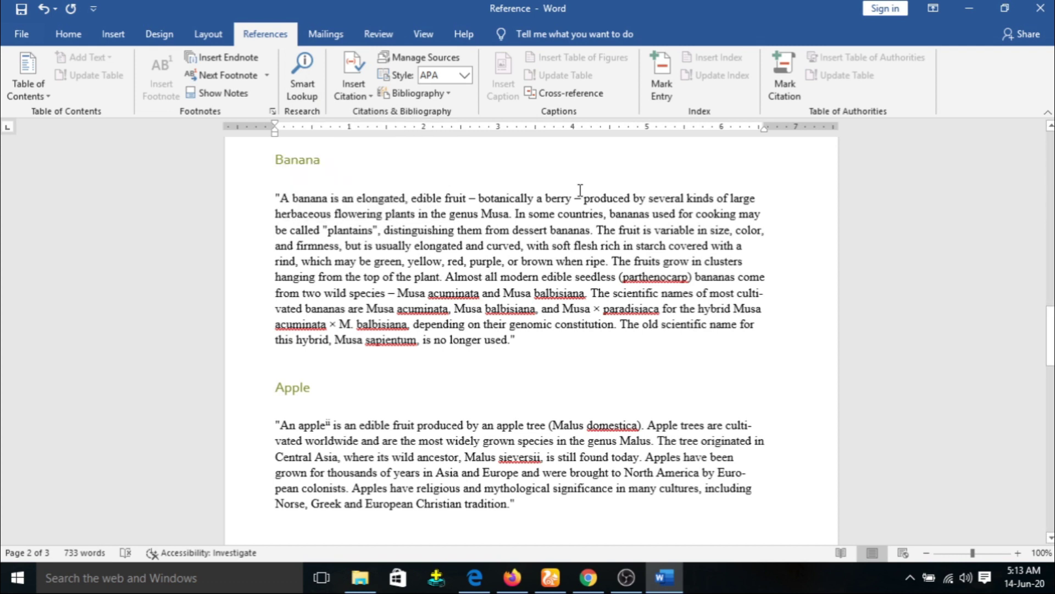
pyautogui.moveTo(332, 200); pyautogui.dragTo(293, 198)
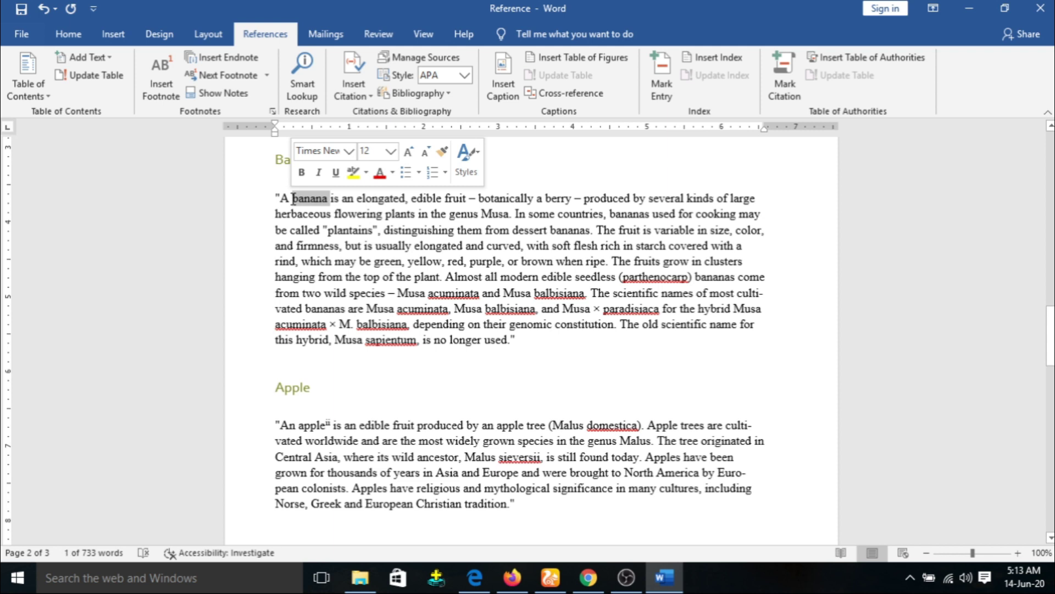
pyautogui.click(311, 87)
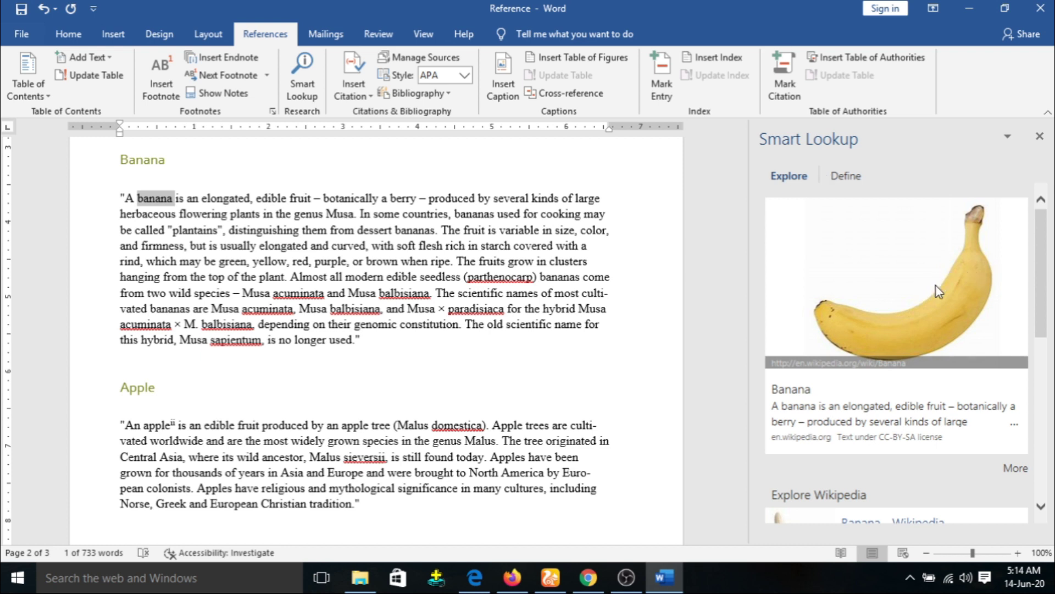
pyautogui.scroll(-1, 1043, 234)
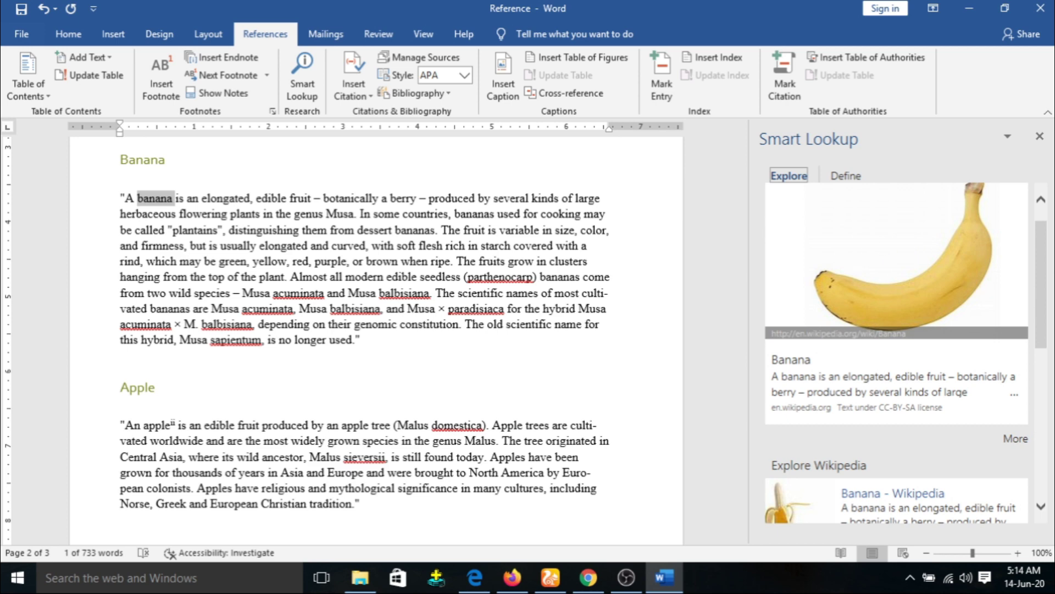
pyautogui.moveTo(1047, 270); pyautogui.dragTo(1039, 236)
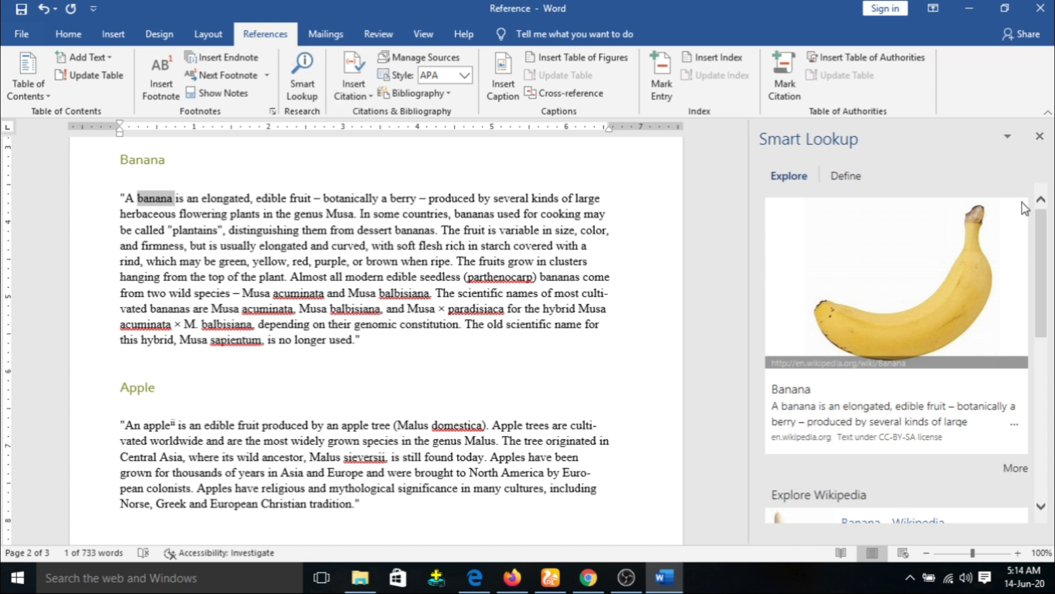
pyautogui.click(1040, 137)
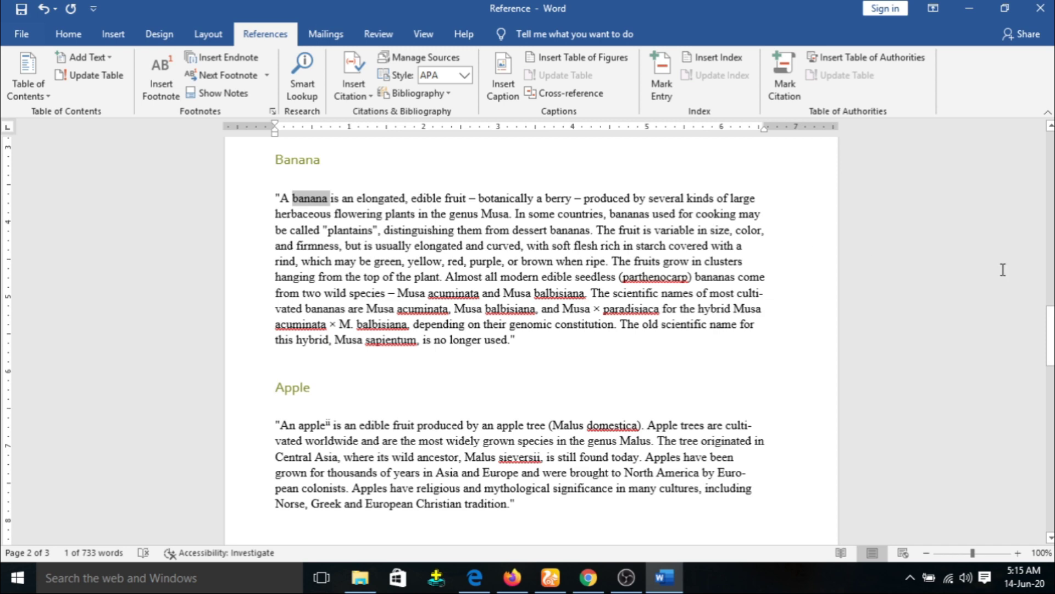
pyautogui.moveTo(1051, 336); pyautogui.dragTo(1053, 162)
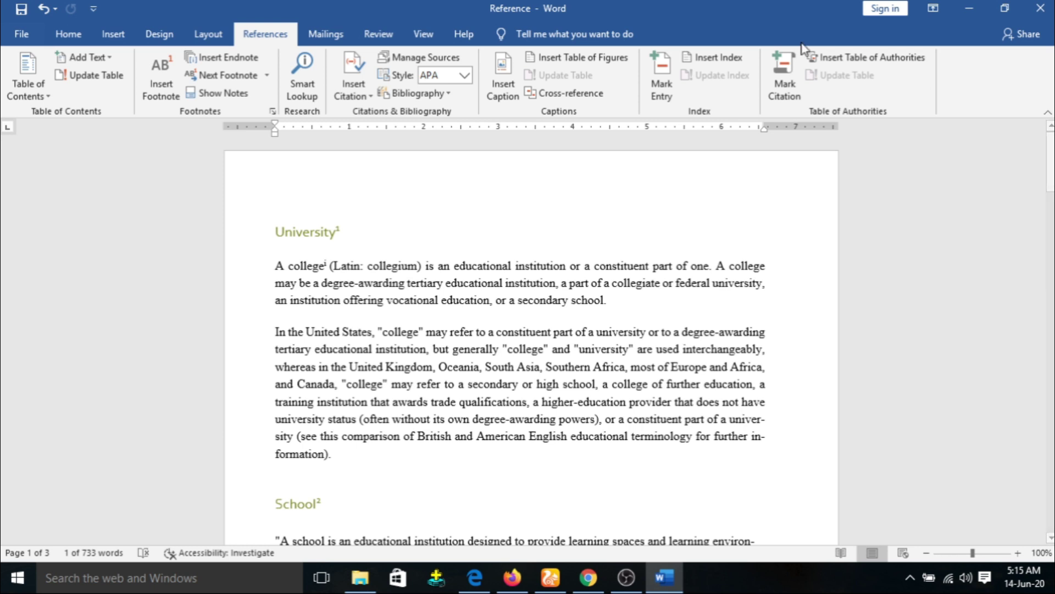
# Step: Start a new citation source of type Book and enter the author's name, the title University and the year 2019
pyautogui.click(360, 90)
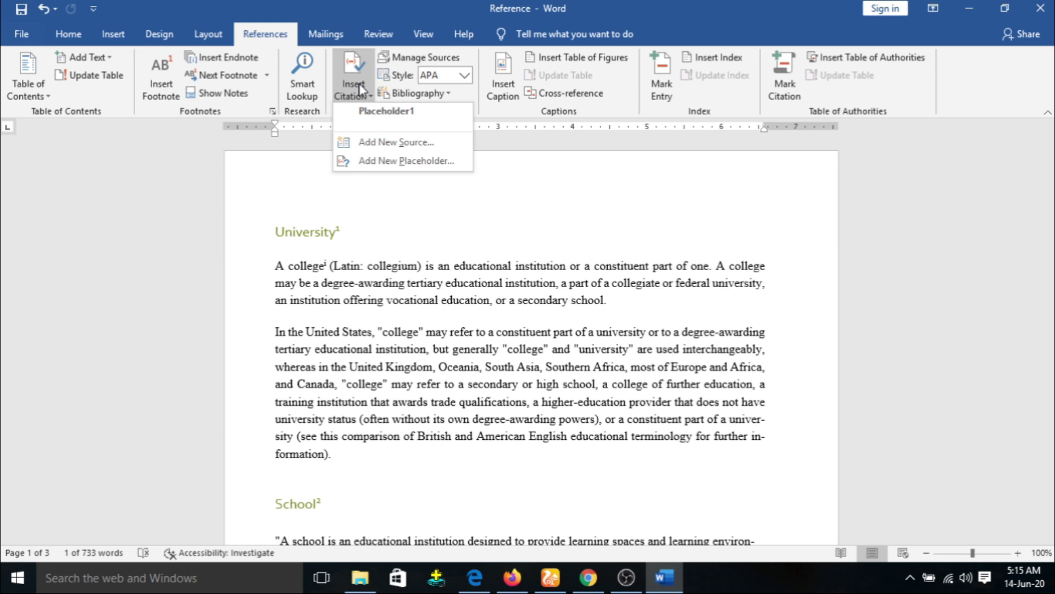
pyautogui.click(391, 142)
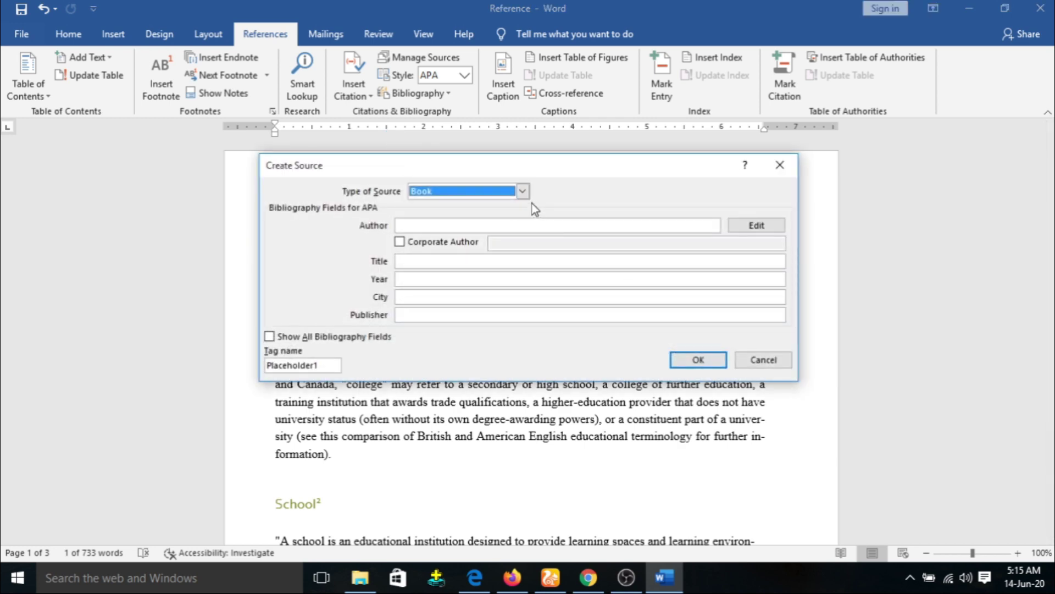
pyautogui.click(523, 192)
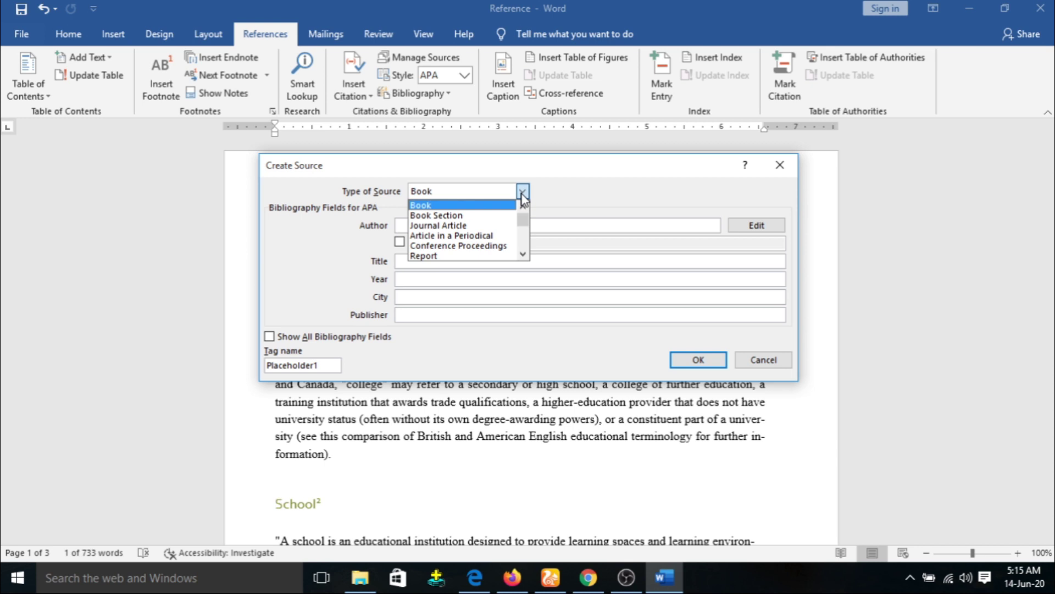
pyautogui.click(483, 207)
pyautogui.click(457, 223)
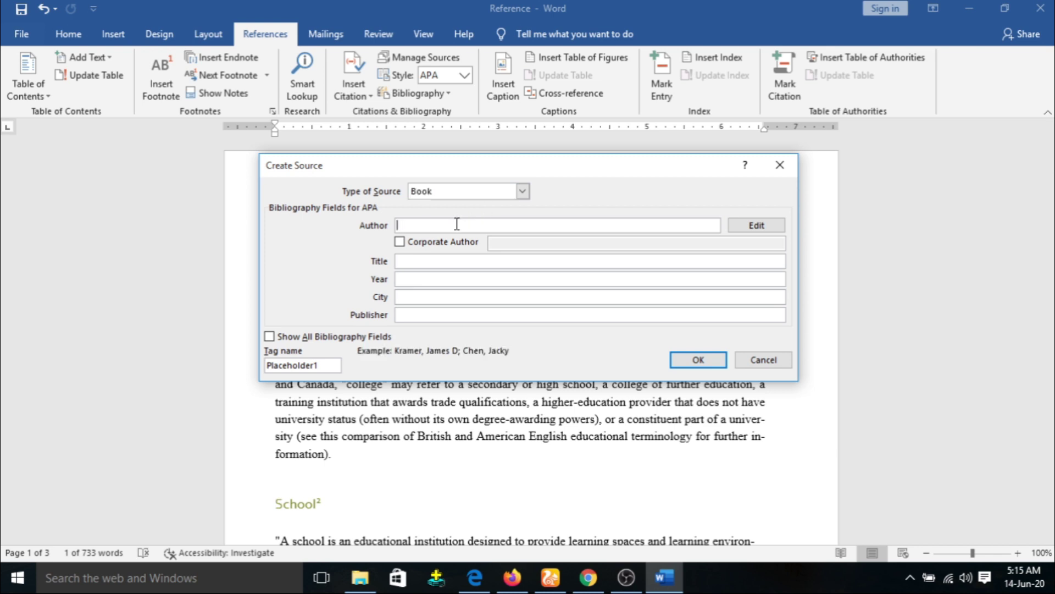
pyautogui.write('Pradeep')
pyautogui.click(530, 263)
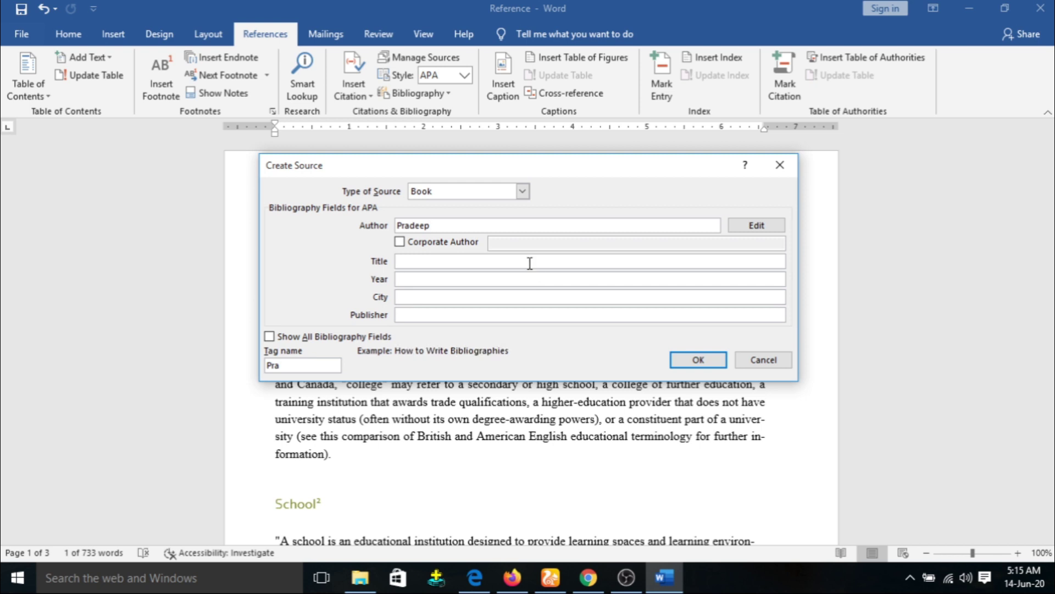
pyautogui.write('University')
pyautogui.click(543, 277)
pyautogui.write('2019')
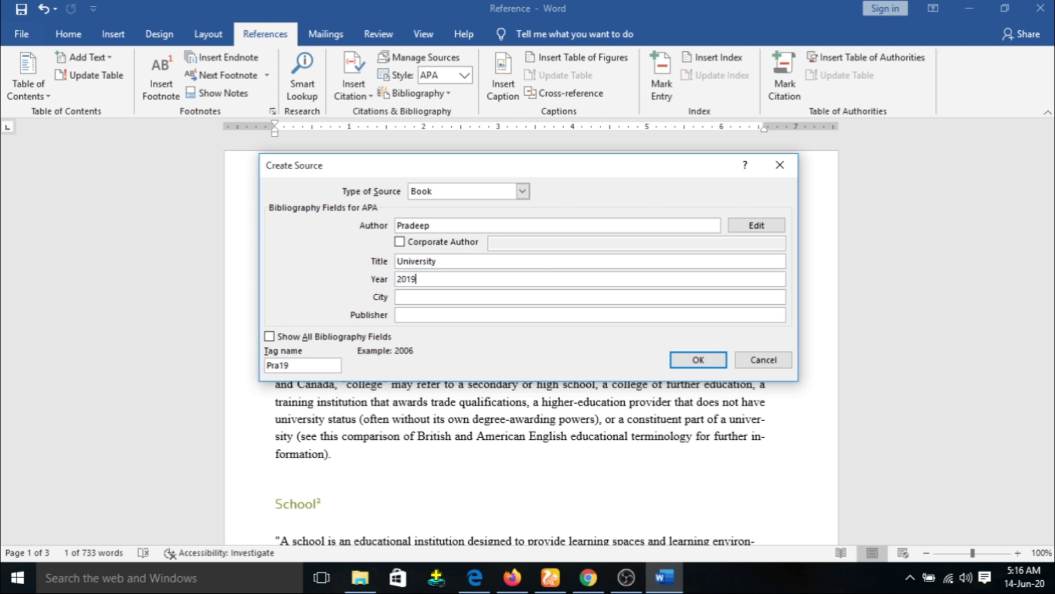
# Step: Complete the University book source with the city bangalore and the publisher Arihant, and save it
pyautogui.click(536, 297)
pyautogui.write('bangalore')
pyautogui.click(417, 315)
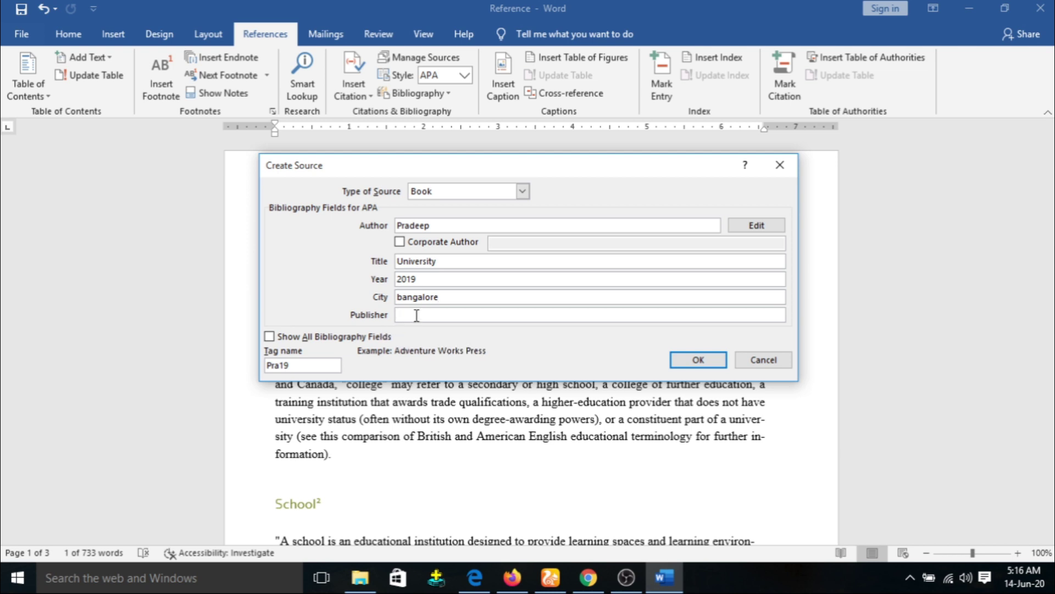
pyautogui.write('Arihant')
pyautogui.click(682, 363)
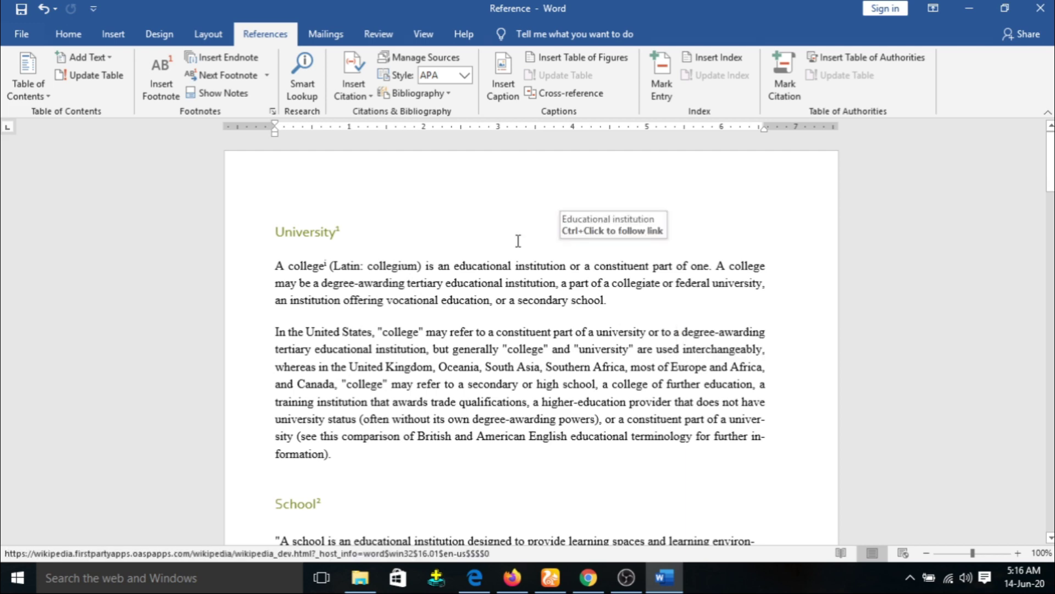
# Step: Start a second book source and enter the author's name, the title School and the year 2020
pyautogui.click(367, 97)
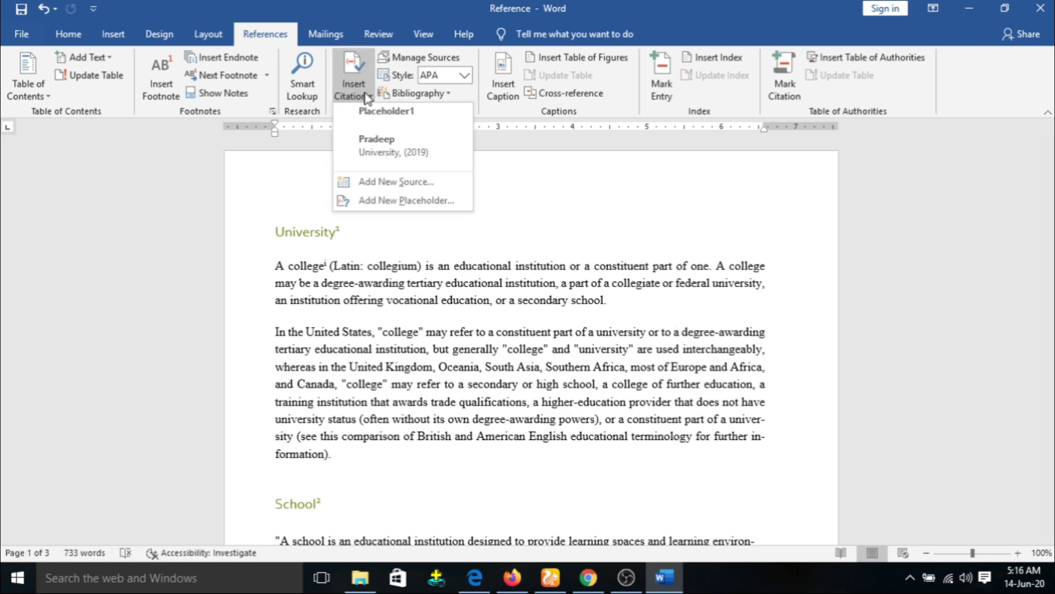
pyautogui.click(386, 187)
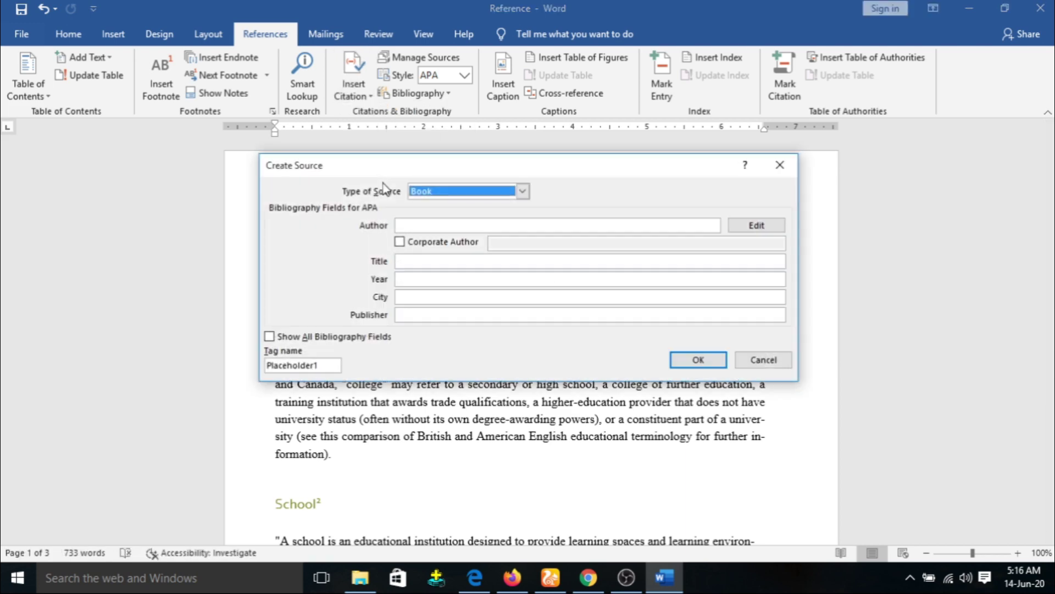
pyautogui.click(462, 225)
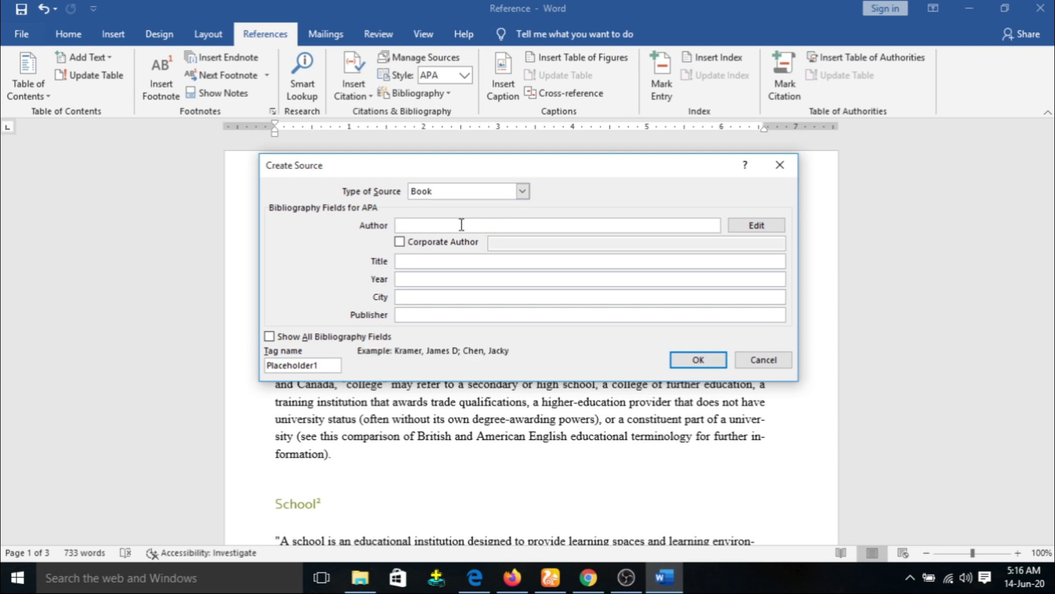
pyautogui.write('Sunita')
pyautogui.click(459, 262)
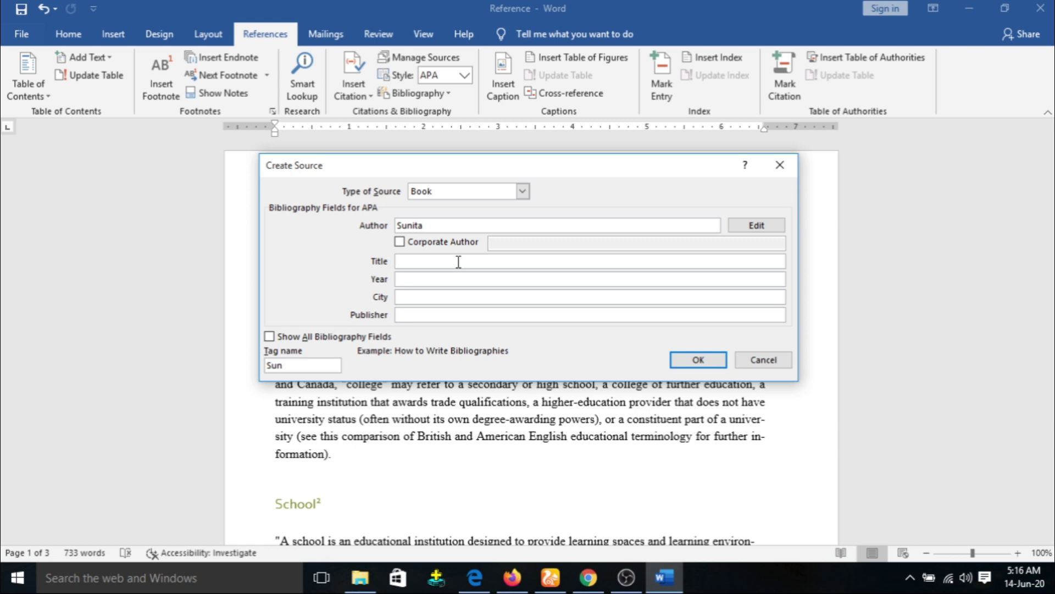
pyautogui.write('School')
pyautogui.click(445, 281)
pyautogui.write('2020')
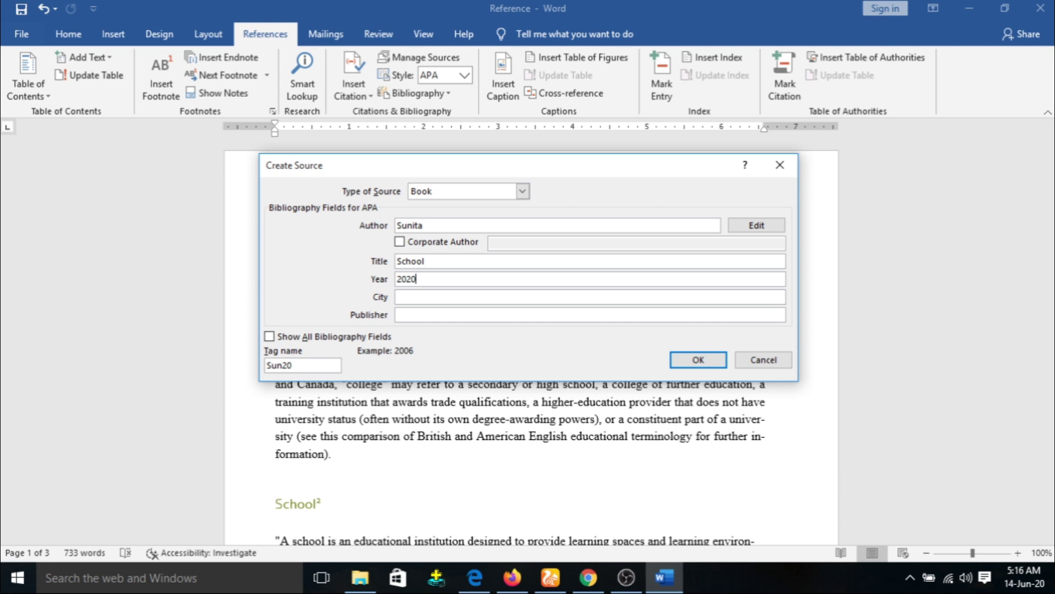
# Step: Complete the School book source with the city Delhi and the publisher deep, and save it
pyautogui.click(433, 297)
pyautogui.write('Delhi')
pyautogui.click(390, 403)
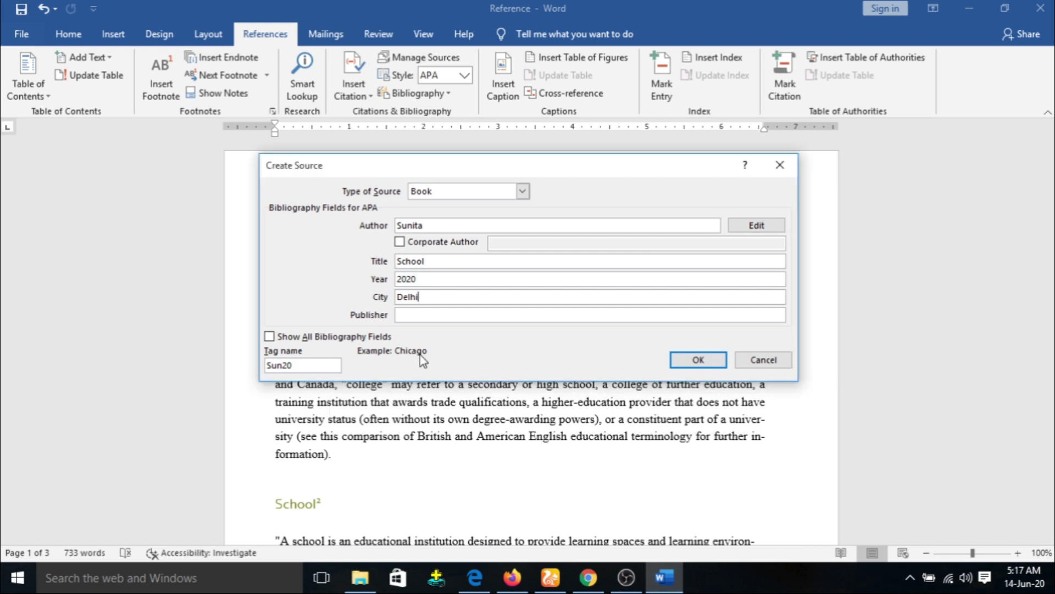
pyautogui.click(461, 318)
pyautogui.write('deep')
pyautogui.click(686, 360)
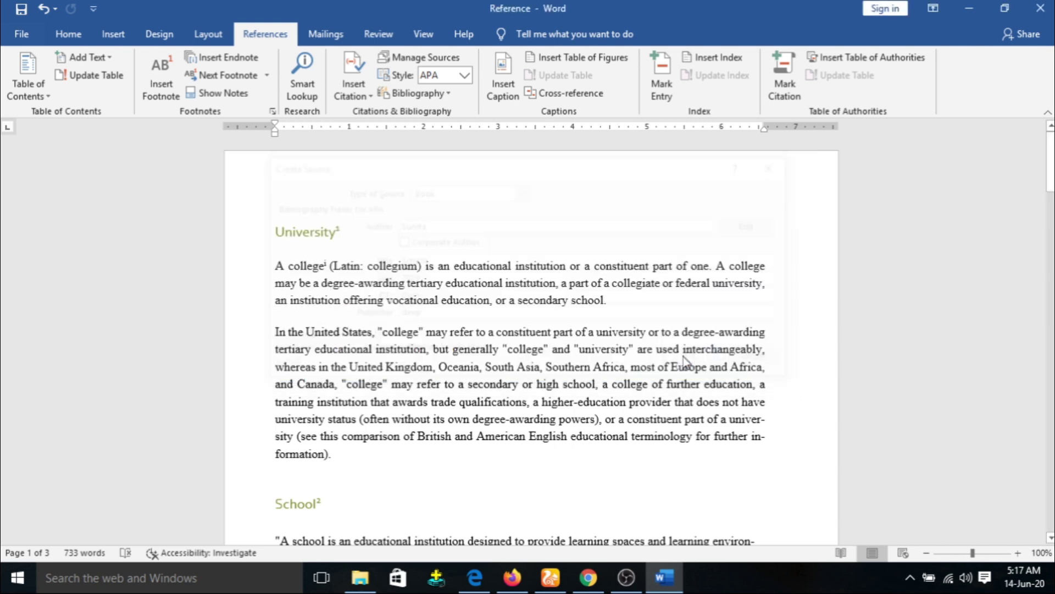
# Step: Insert a citation of the University (2019) source at the end of the University section's last paragraph
pyautogui.click(367, 92)
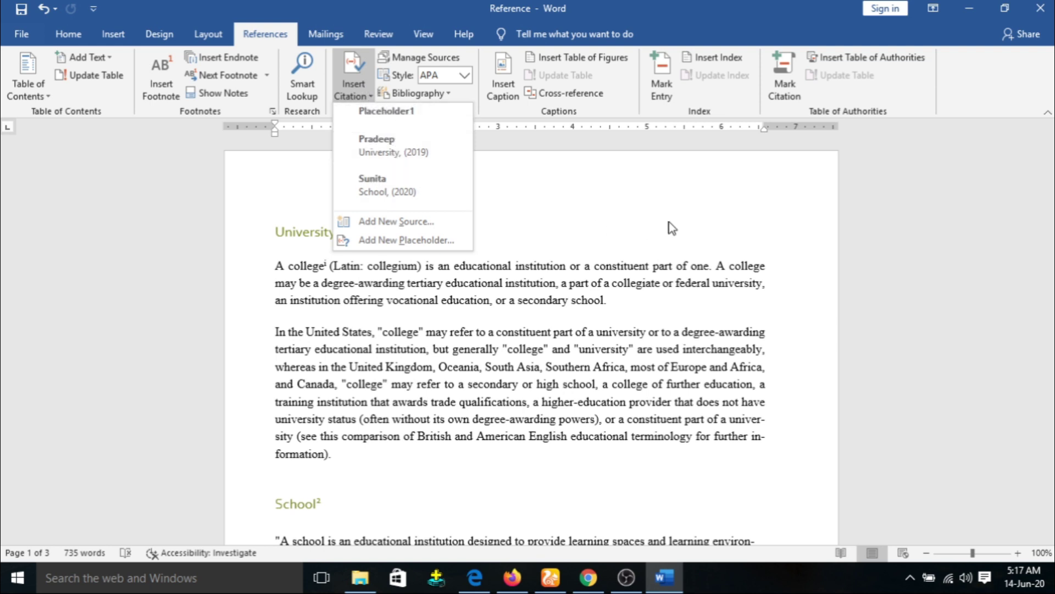
pyautogui.click(688, 216)
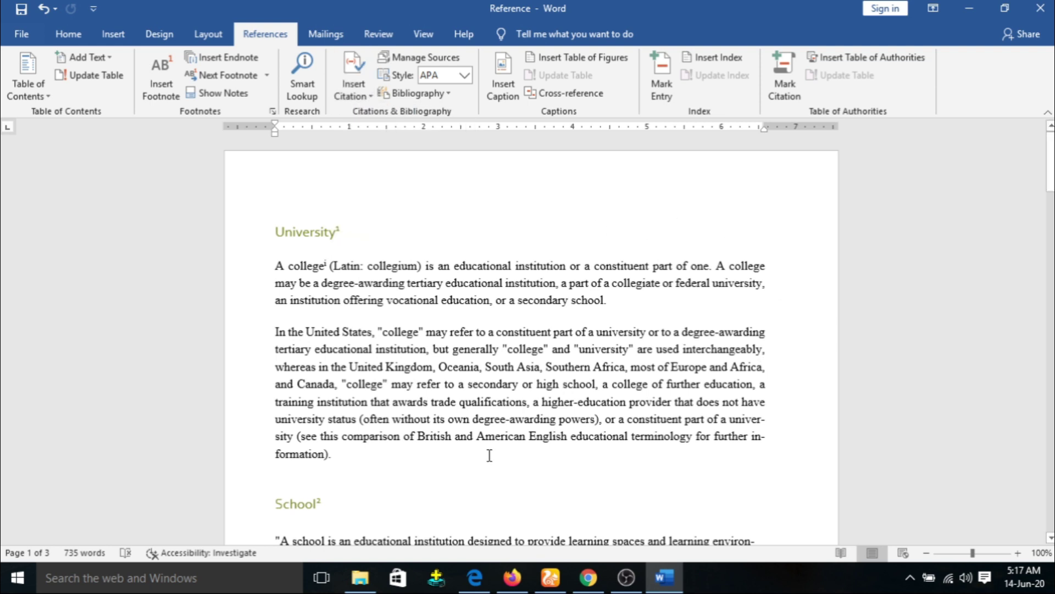
pyautogui.click(357, 453)
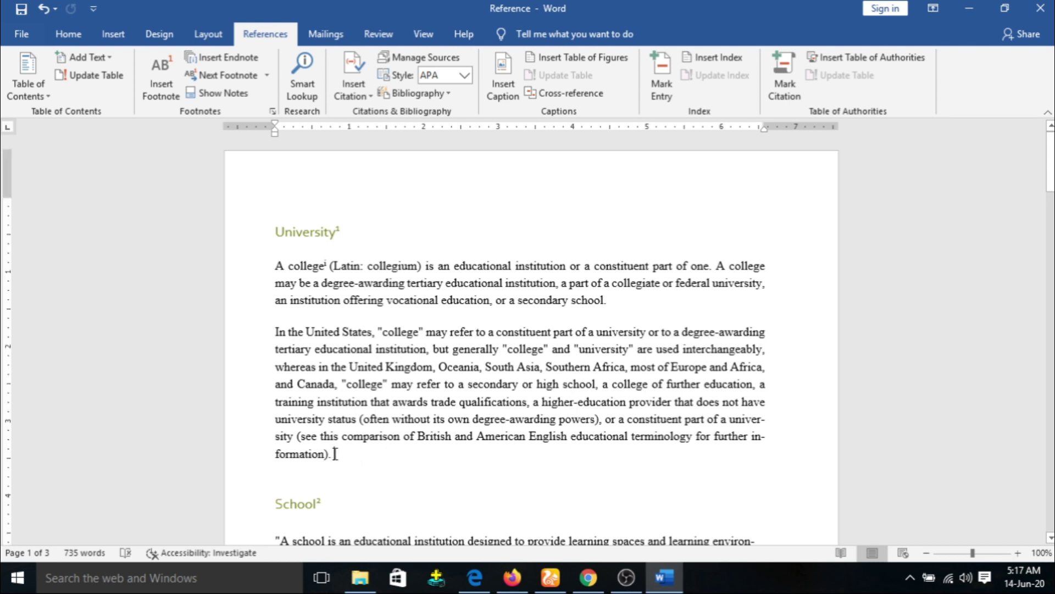
pyautogui.click(363, 99)
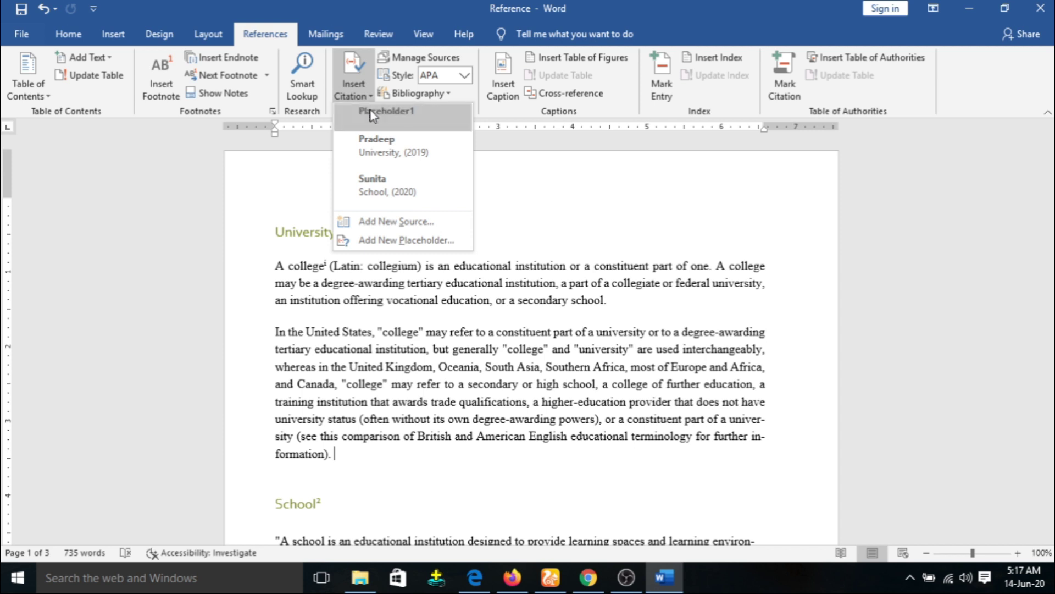
pyautogui.click(381, 147)
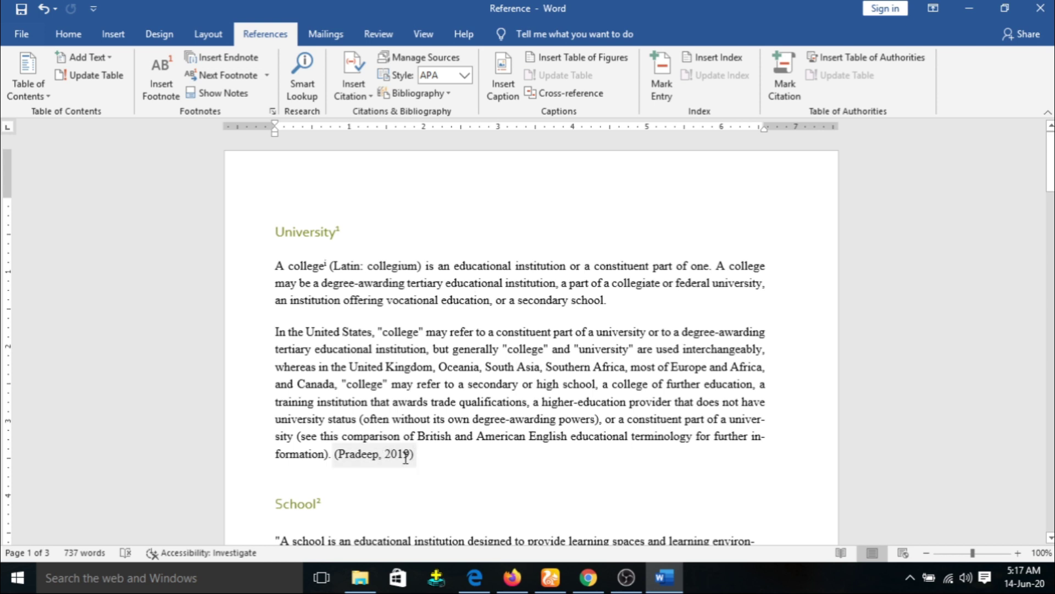
# Step: Apply the Chicago citation style and replace it with GOST - Name Sort
pyautogui.click(465, 75)
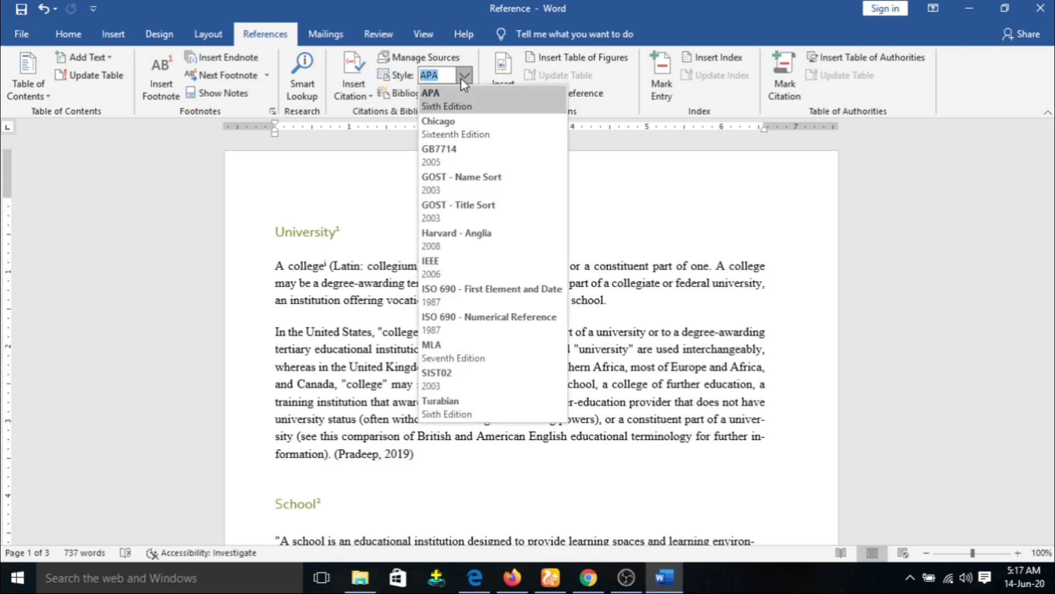
pyautogui.click(460, 126)
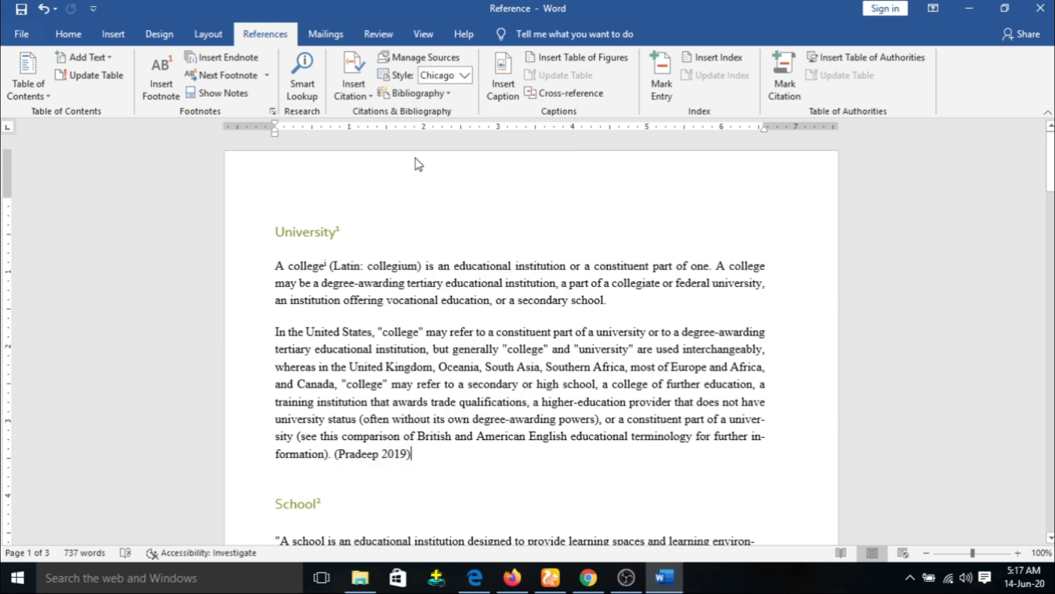
pyautogui.click(465, 75)
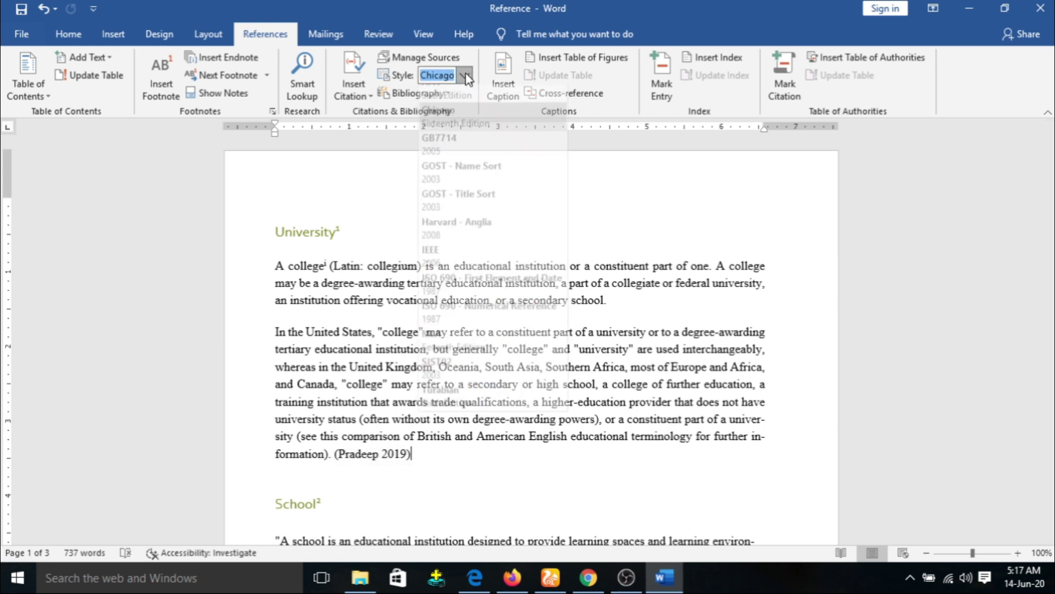
pyautogui.click(466, 179)
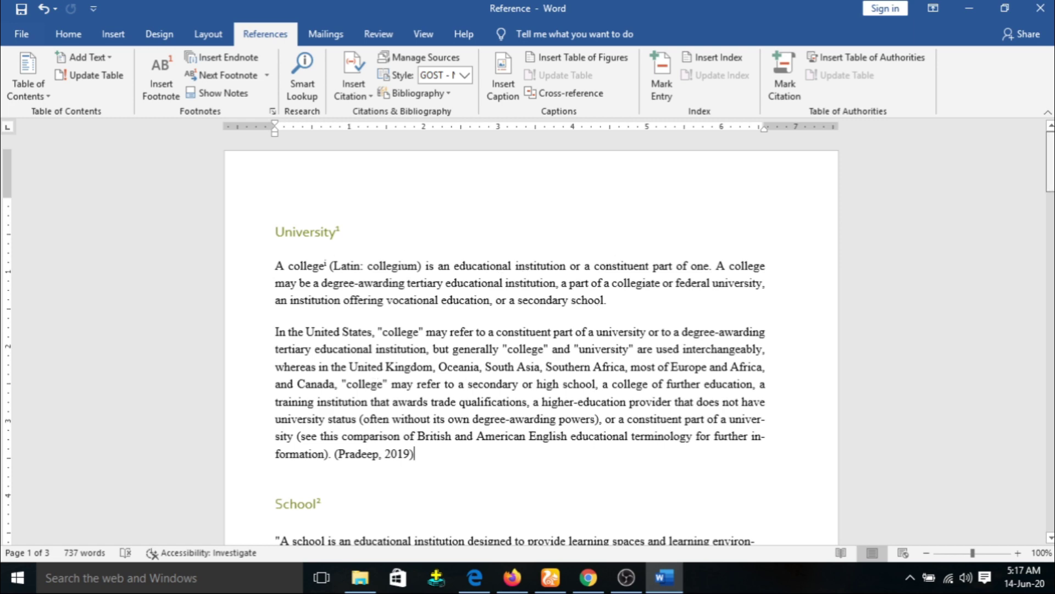
# Step: Insert a citation of the School (2020) source at the end of the School paragraph
pyautogui.scroll(-5, 547, 363)
pyautogui.click(528, 406)
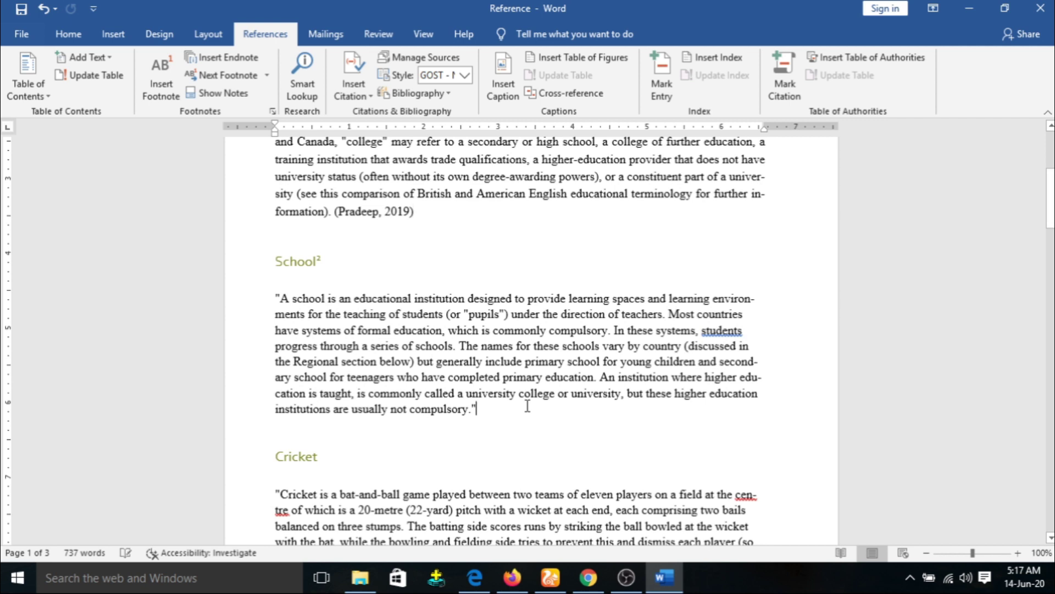
pyautogui.click(353, 80)
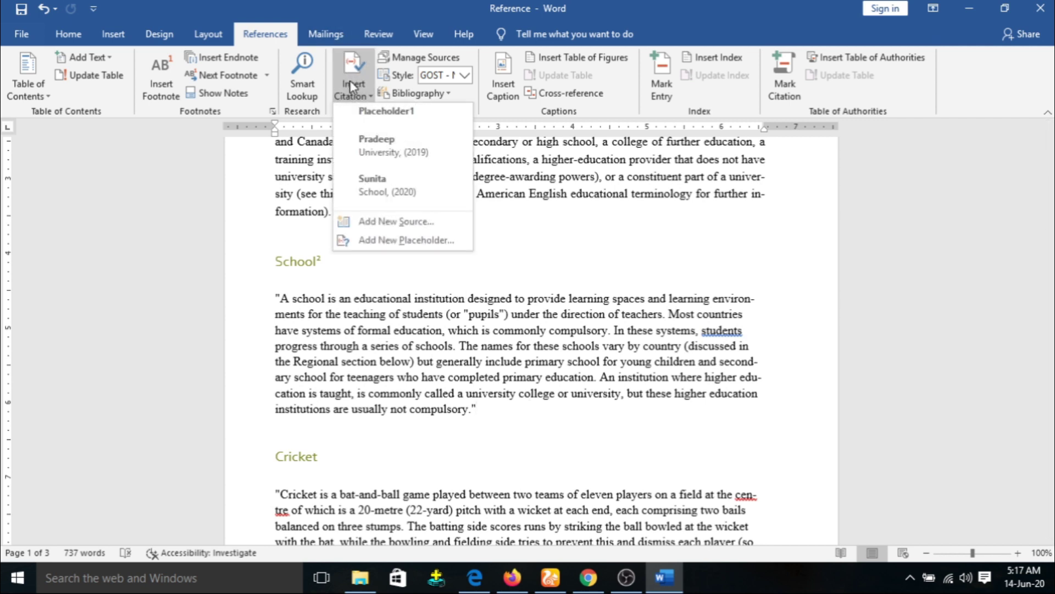
pyautogui.click(391, 181)
# Step: Insert a citation of the School (2020) source at the end of the Cricket paragraph
pyautogui.moveTo(1051, 203); pyautogui.dragTo(1051, 255)
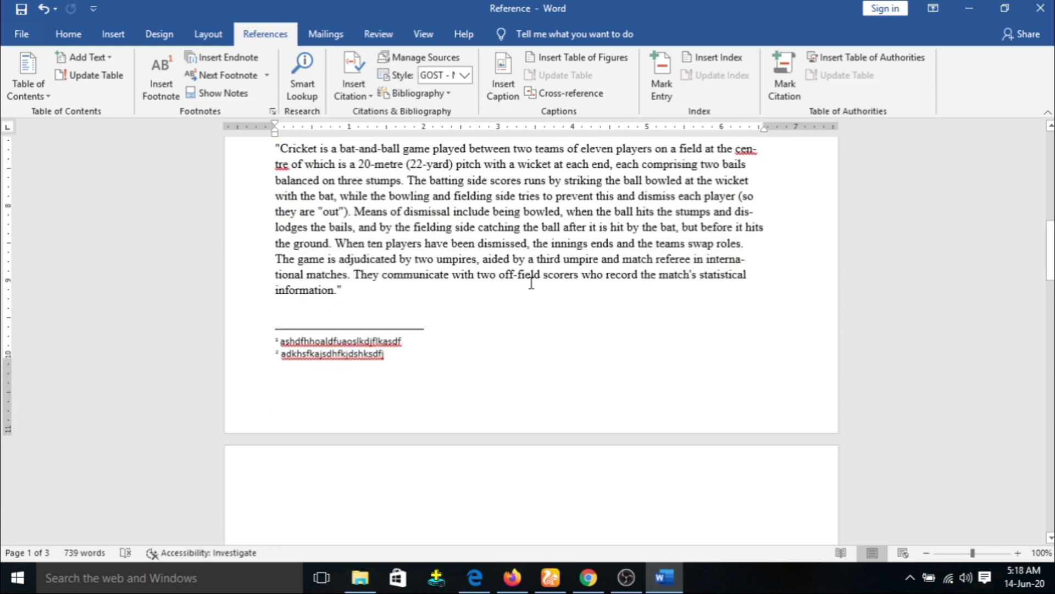
pyautogui.click(462, 288)
pyautogui.click(358, 89)
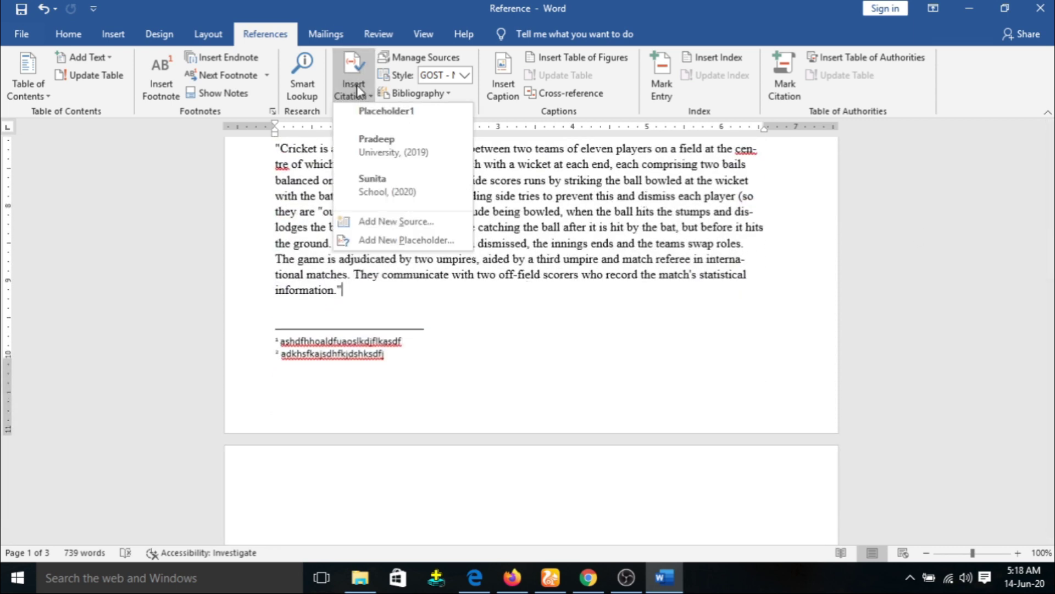
pyautogui.click(412, 188)
# Step: Insert a citation of the University (2019) source on the empty line below the Hocky section's text
pyautogui.moveTo(1051, 248); pyautogui.dragTo(1052, 306)
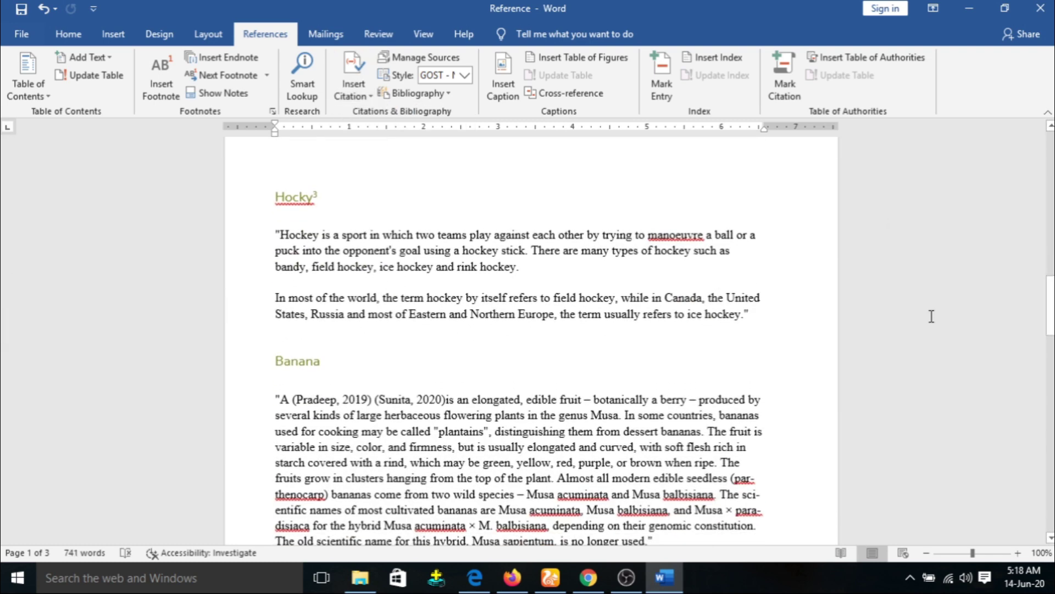
pyautogui.click(767, 332)
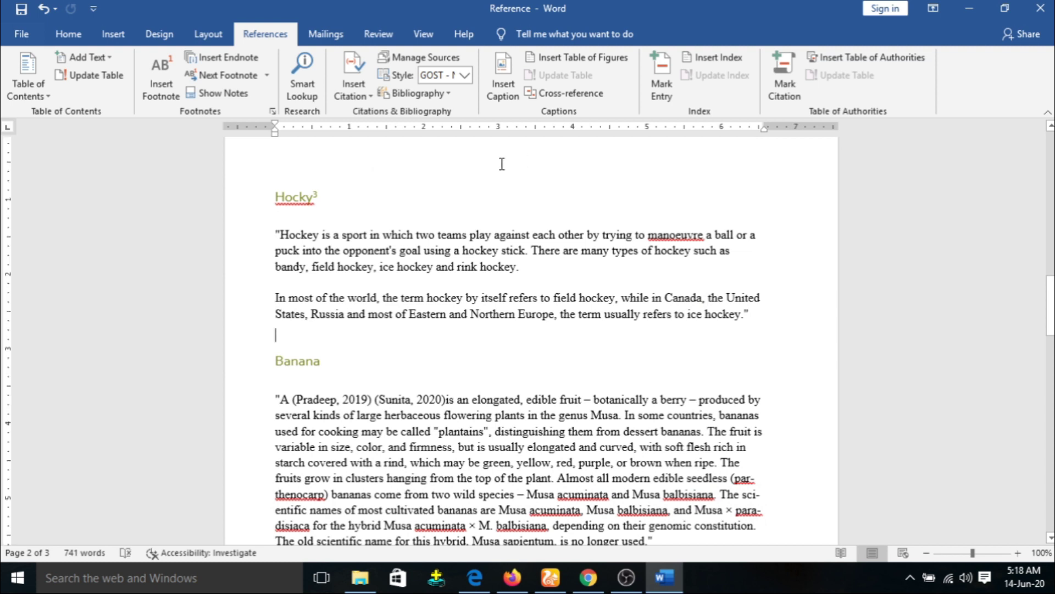
pyautogui.click(356, 80)
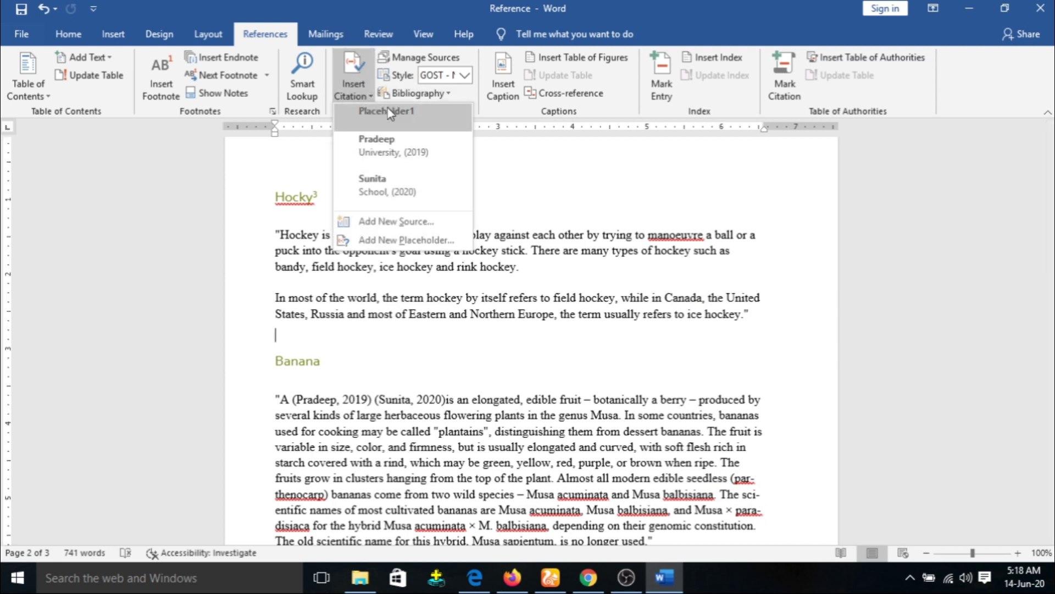
pyautogui.click(400, 144)
# Step: Insert a citation of the University (2019) source at the end of the Banana paragraph
pyautogui.moveTo(1051, 298); pyautogui.dragTo(1051, 329)
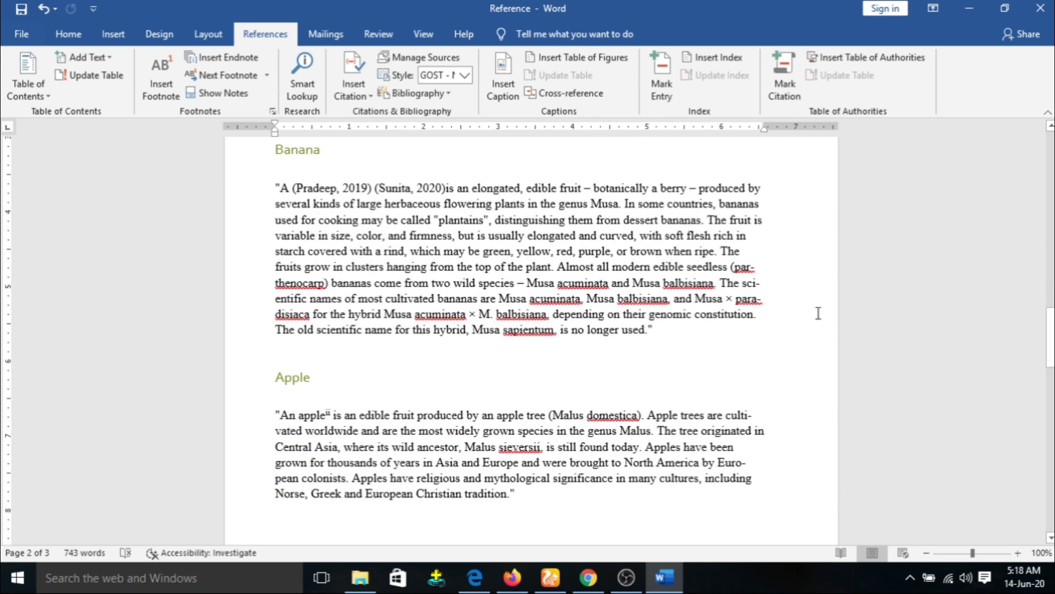
pyautogui.click(354, 88)
pyautogui.click(379, 154)
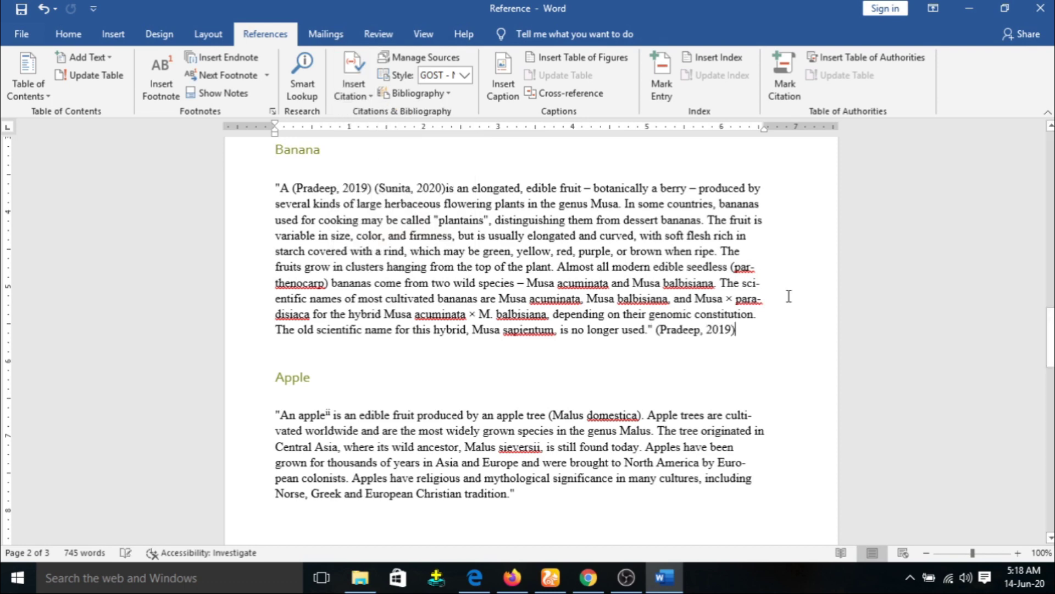
# Step: Insert a citation of the School (2020) source on the empty line below the Apple paragraph
pyautogui.moveTo(1050, 330); pyautogui.dragTo(1050, 352)
pyautogui.click(620, 363)
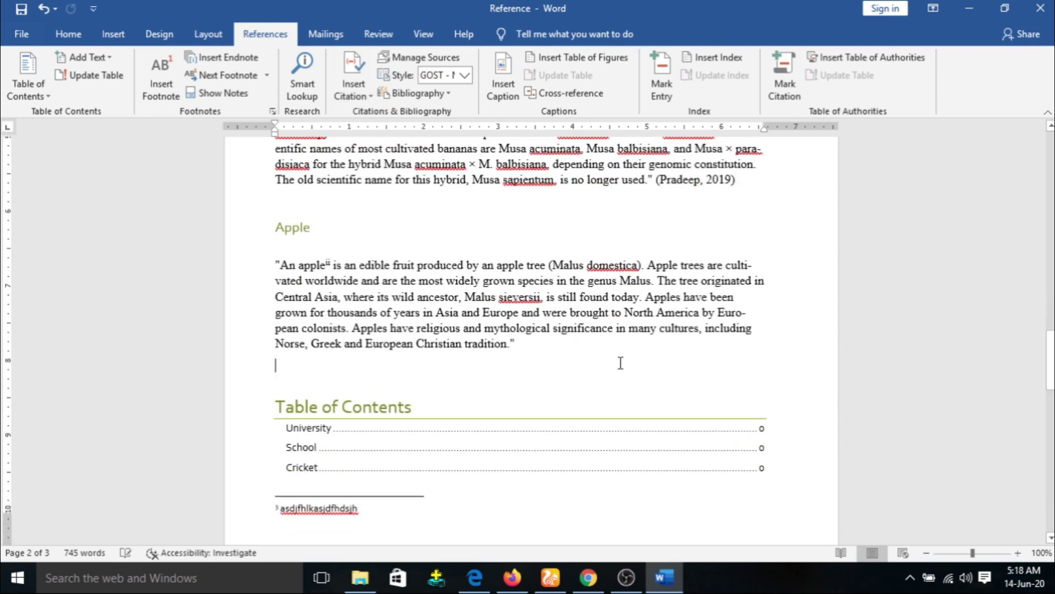
pyautogui.click(370, 95)
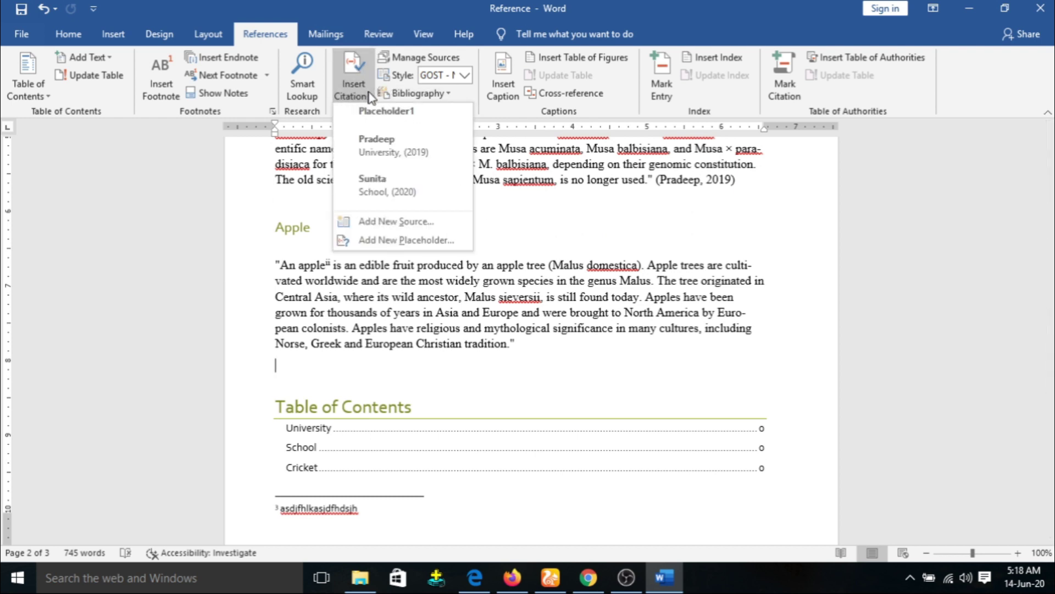
pyautogui.click(387, 183)
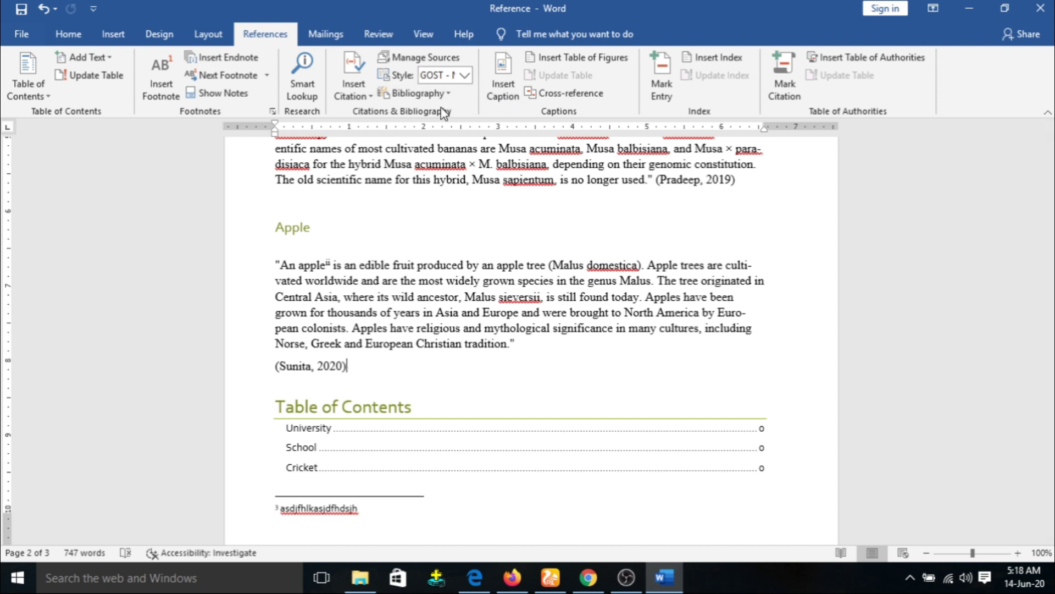
# Step: Delete the Placeholder1 entry from the document's current list of sources
pyautogui.click(356, 95)
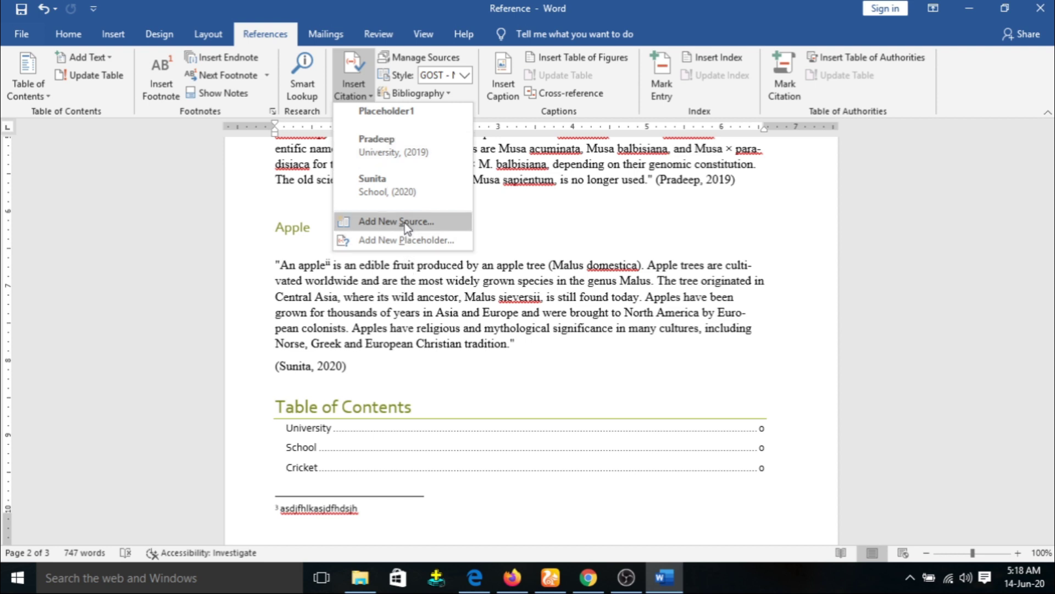
pyautogui.click(574, 212)
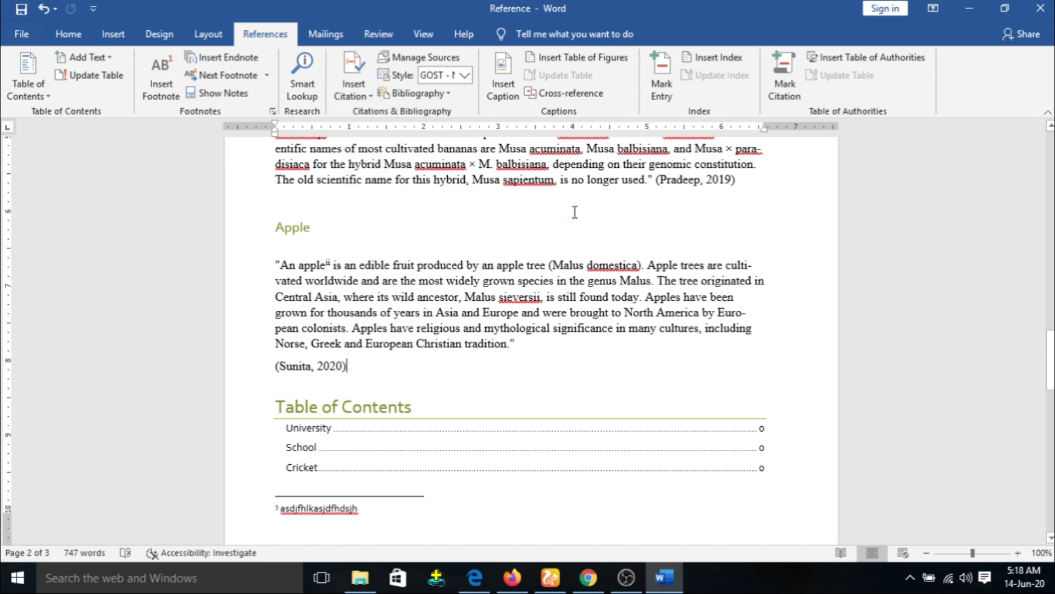
pyautogui.click(427, 58)
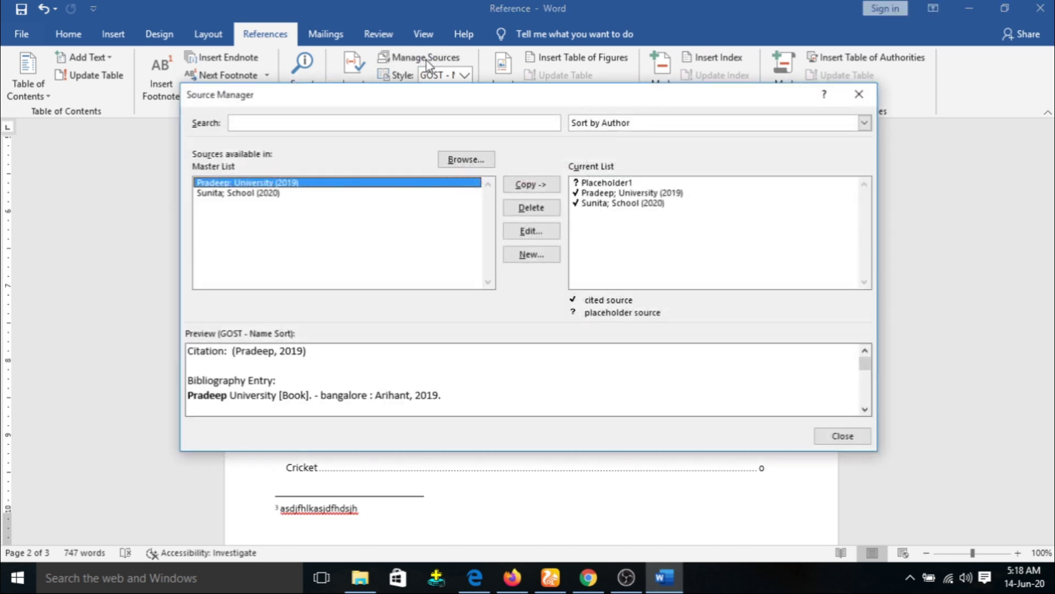
pyautogui.click(616, 183)
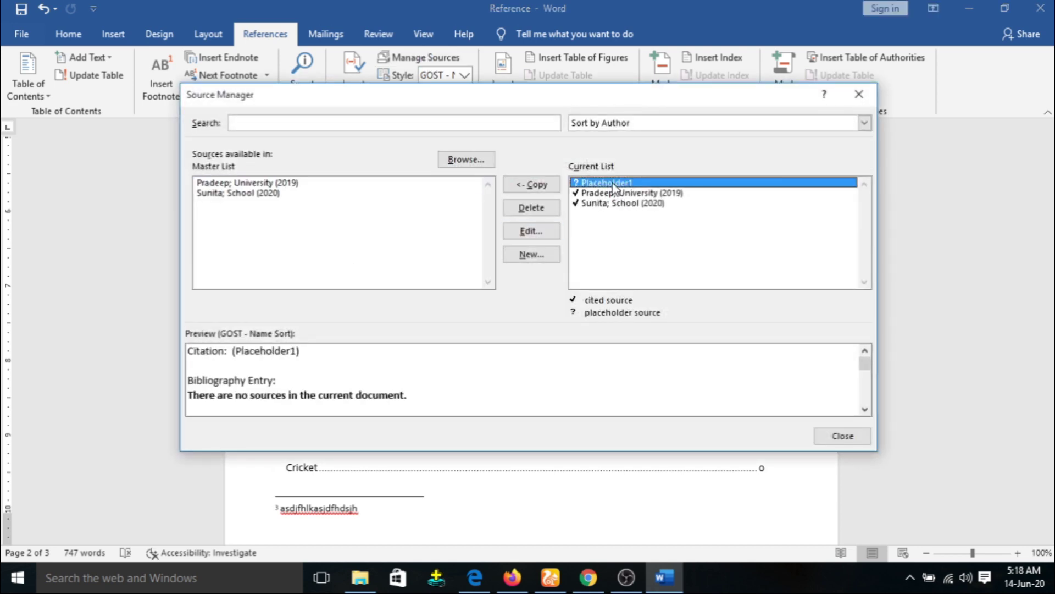
pyautogui.click(532, 209)
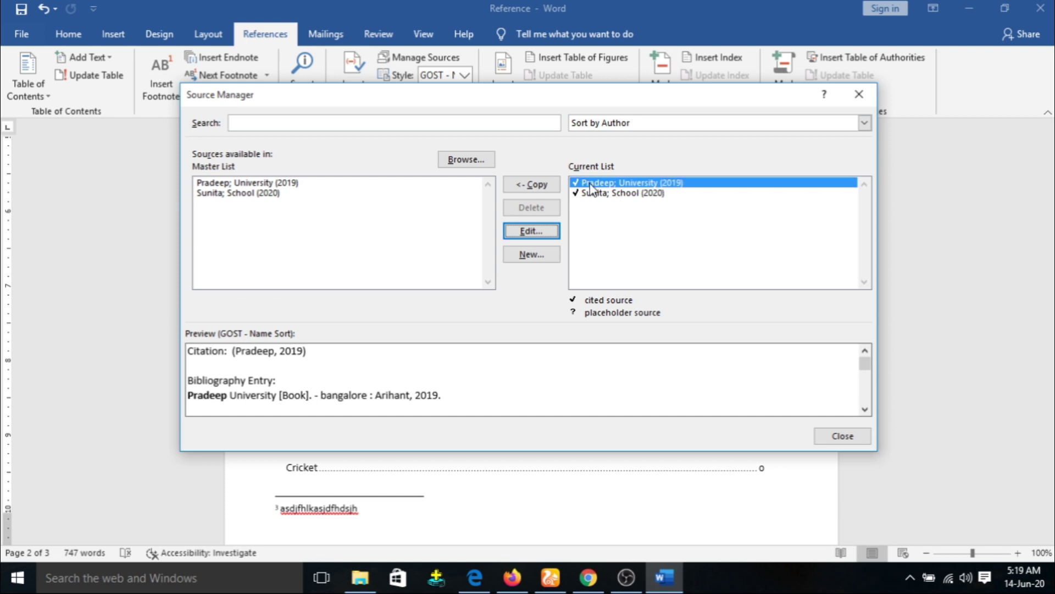
pyautogui.click(860, 94)
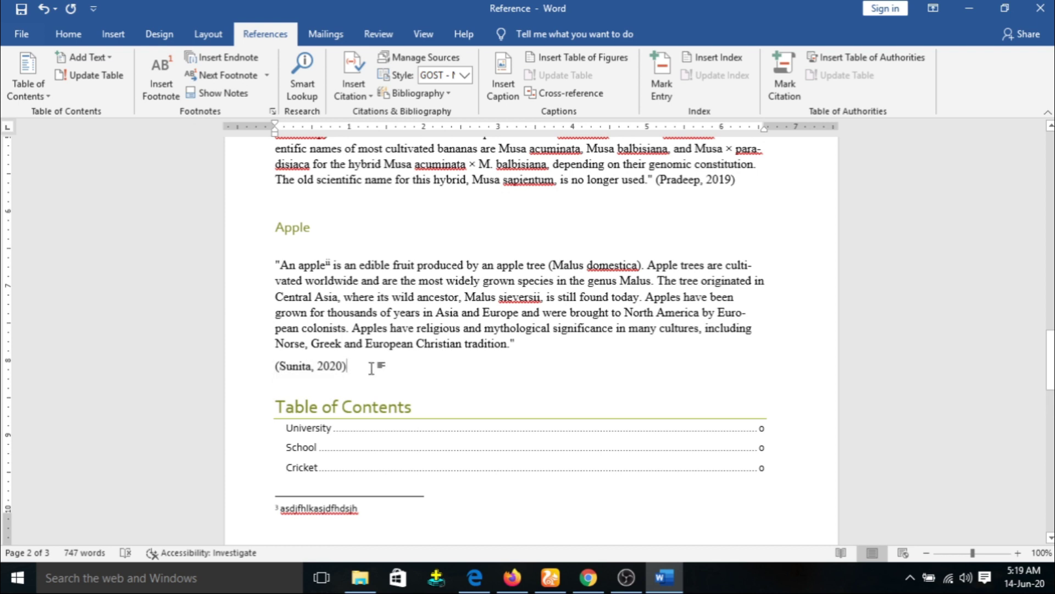
# Step: Undo the citations added after the Apple, Banana, Hocky, Cricket and School texts, along with the change of citation style
pyautogui.hotkey('ctrl', 'z')
pyautogui.hotkey('ctrl', 'z')
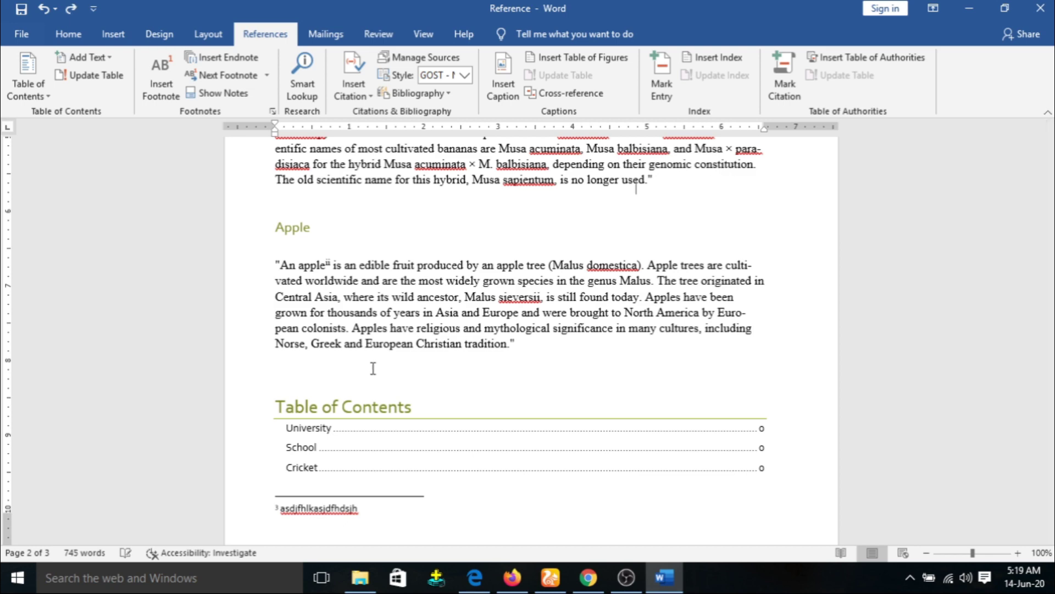
pyautogui.hotkey('ctrl', 'z')
pyautogui.hotkey('ctrl', 'z')
pyautogui.hotkey('ctrl', 'z')
pyautogui.hotkey('ctrl', 'z')
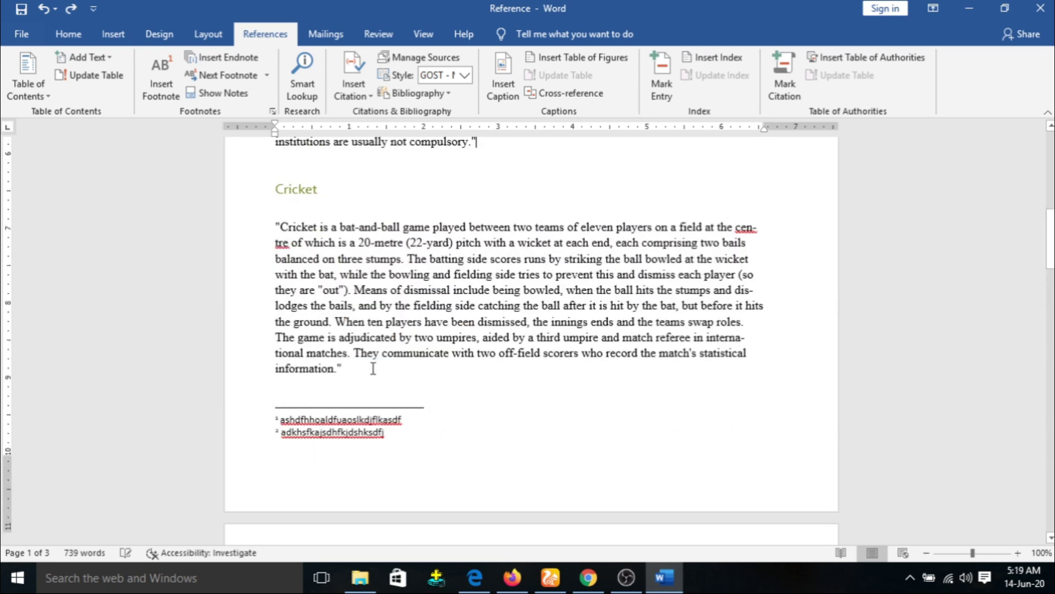
pyautogui.hotkey('ctrl', 'z')
pyautogui.hotkey('ctrl', 'z')
pyautogui.hotkey('ctrl', 'z')
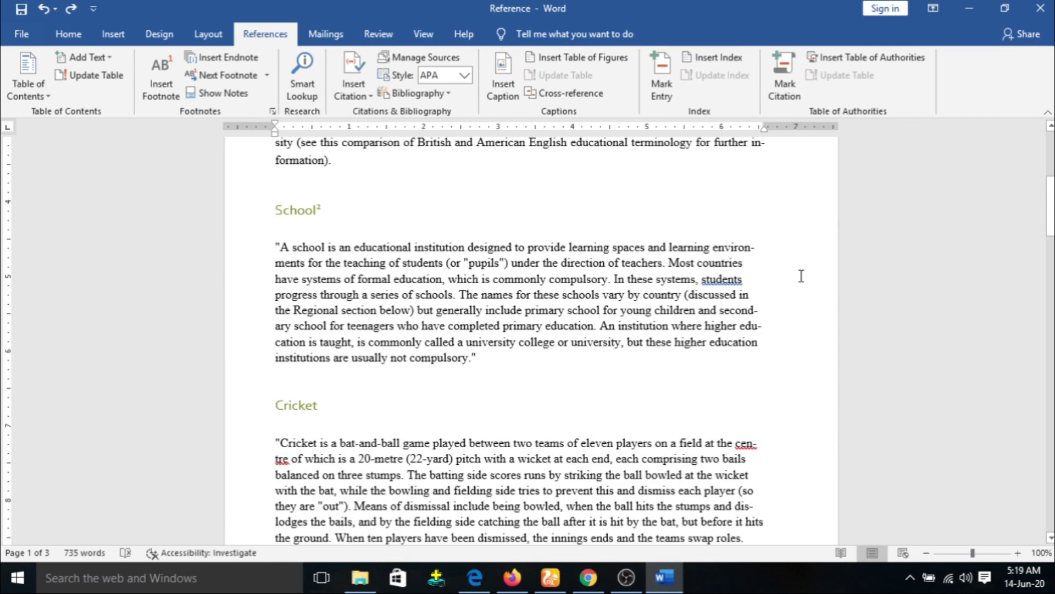
# Step: Copy the School (2020) source from the current list to the master list, overwriting the existing entry
pyautogui.moveTo(1052, 222); pyautogui.dragTo(1053, 149)
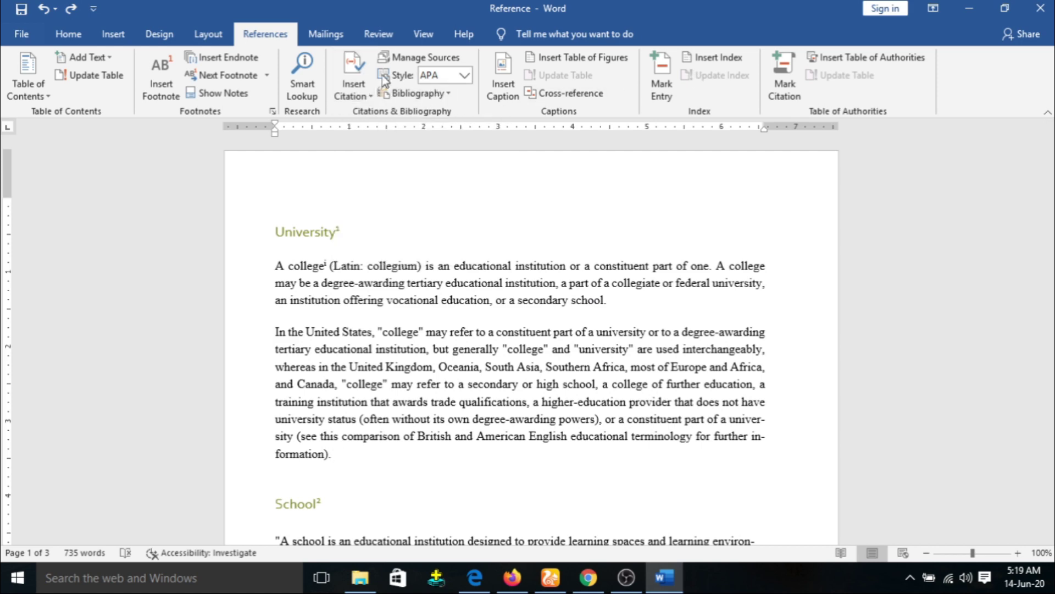
pyautogui.click(418, 57)
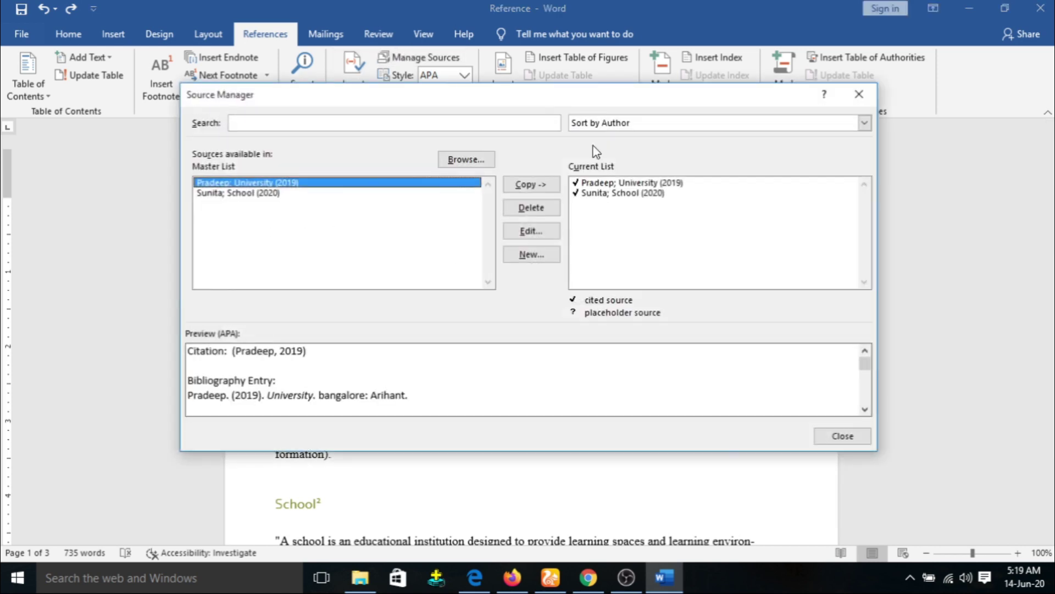
pyautogui.click(621, 184)
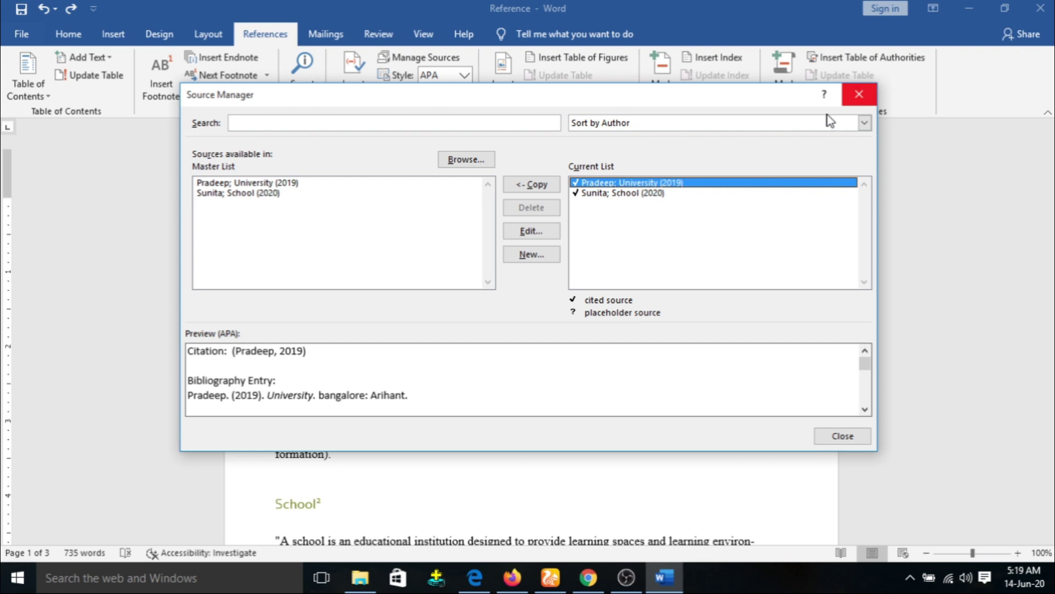
pyautogui.click(621, 195)
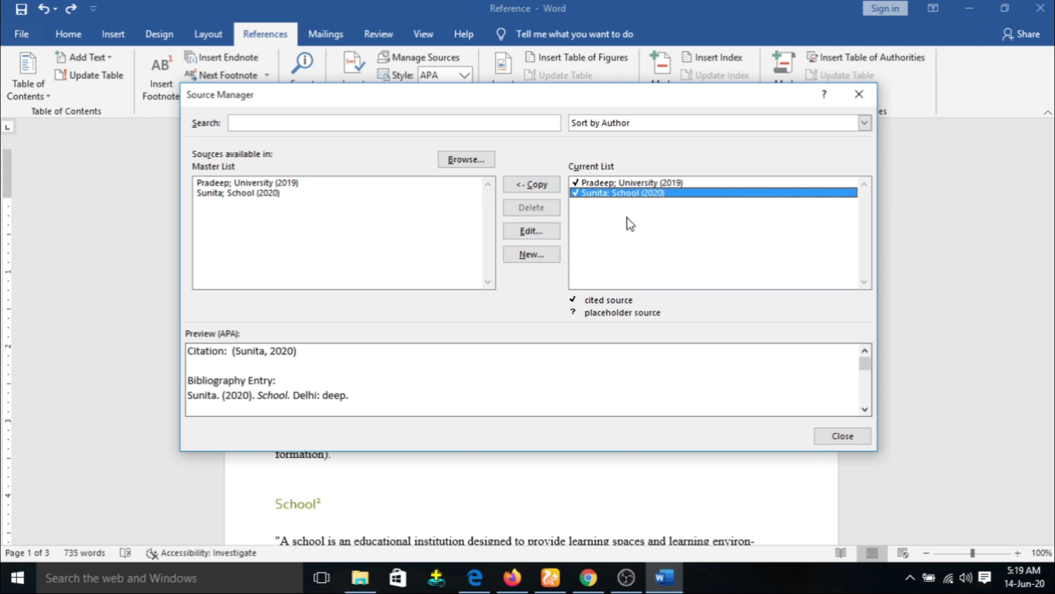
pyautogui.click(536, 185)
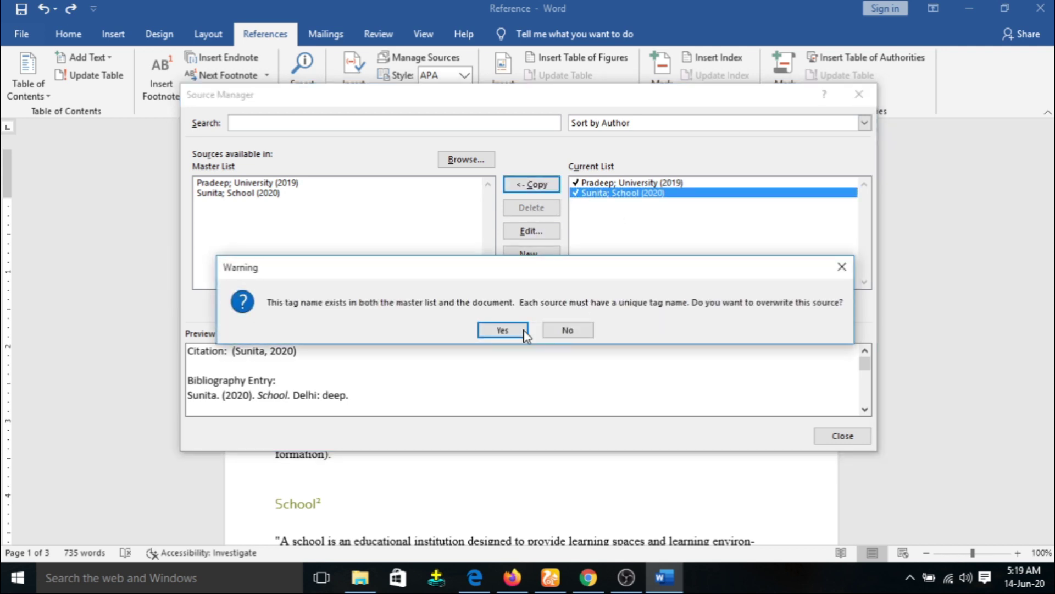
pyautogui.click(501, 330)
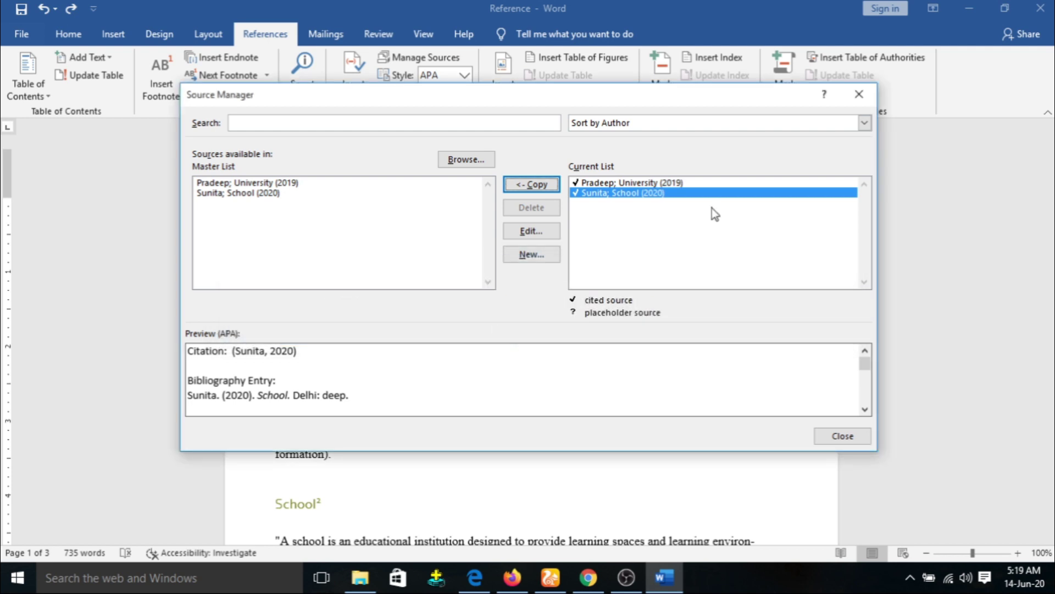
pyautogui.click(859, 94)
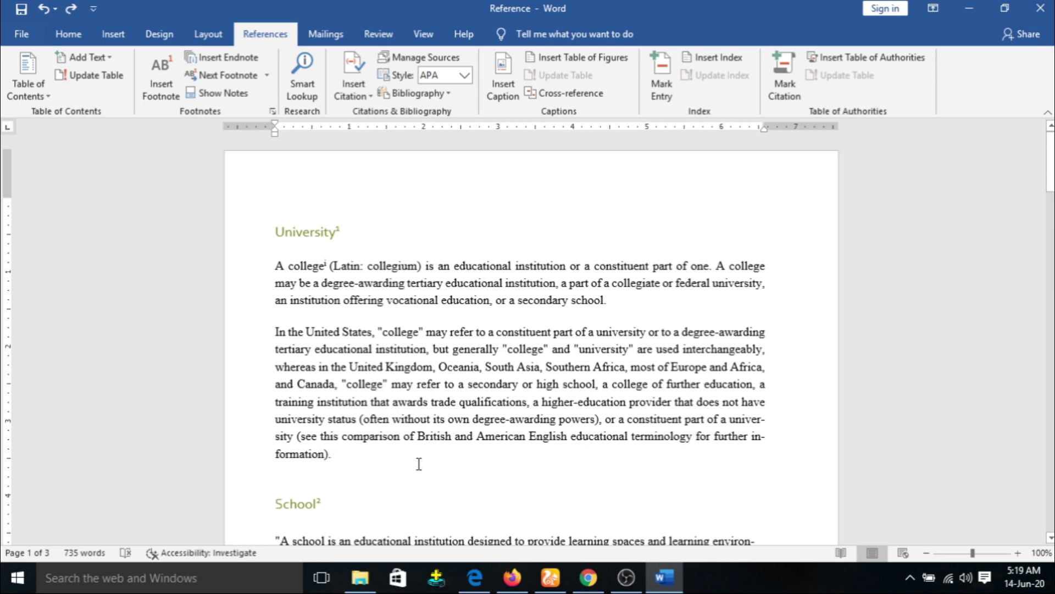
# Step: Undo the remaining citations, including the University (2019) one that replaced the word "banana" in the Banana paragraph
pyautogui.moveTo(1052, 159)
pyautogui.mouseDown()
pyautogui.moveTo(1051, 337)
pyautogui.moveTo(1051, 159)
pyautogui.mouseUp()
pyautogui.scroll(-14, 401, 457)
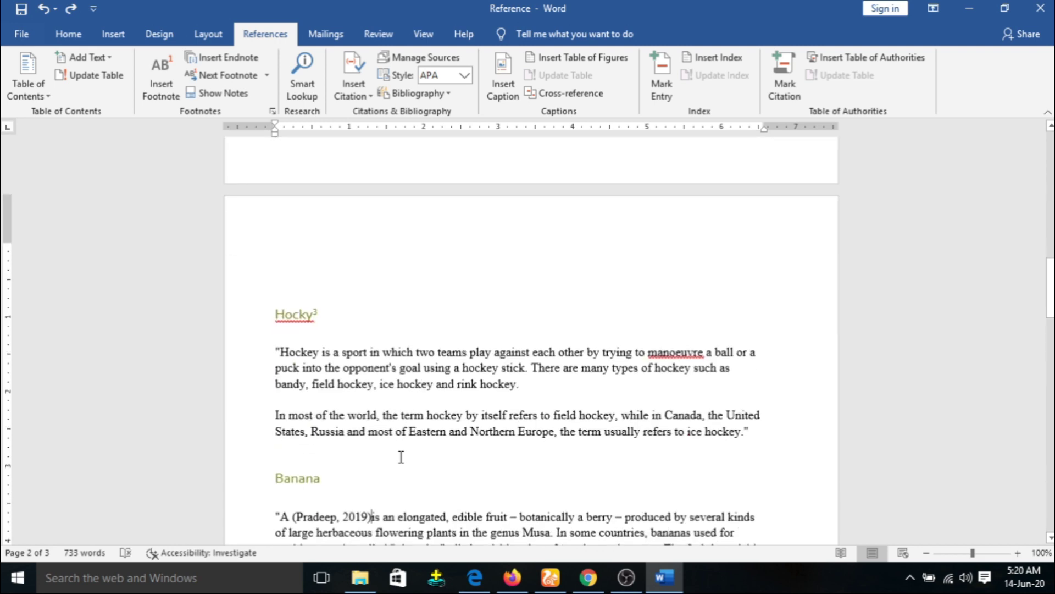
pyautogui.hotkey('ctrl', 'z')
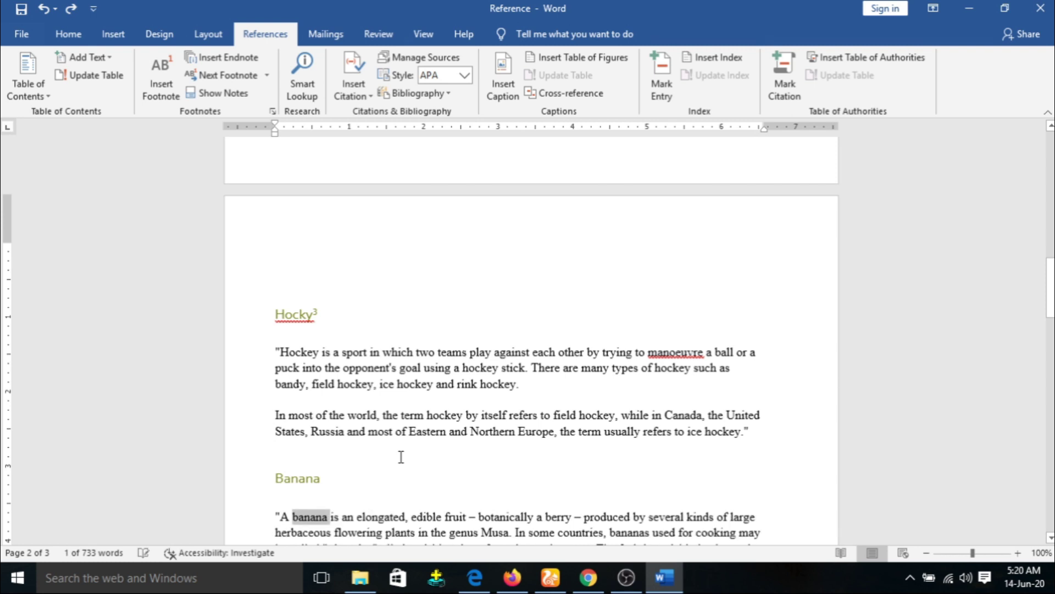
pyautogui.click(588, 251)
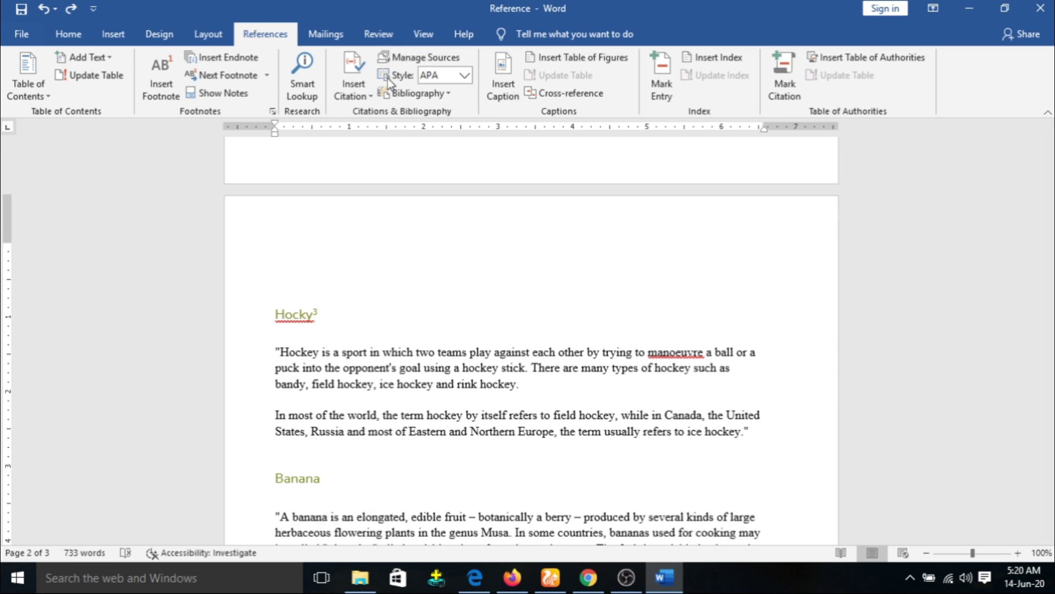
# Step: Delete the University (2019) and School (2020) sources from the document's current list and check which sources can be cited
pyautogui.click(451, 59)
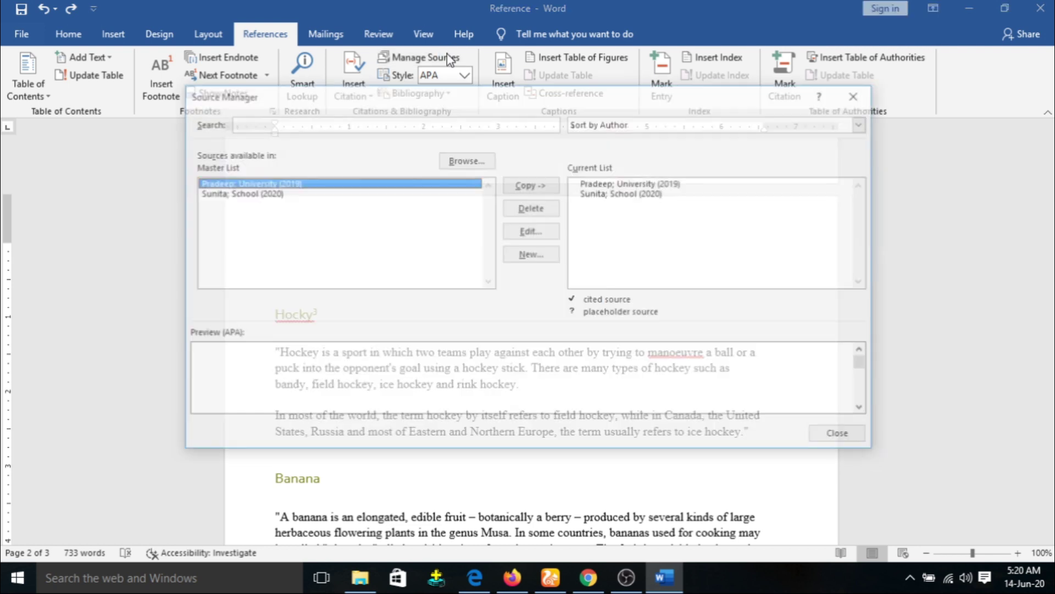
pyautogui.click(633, 184)
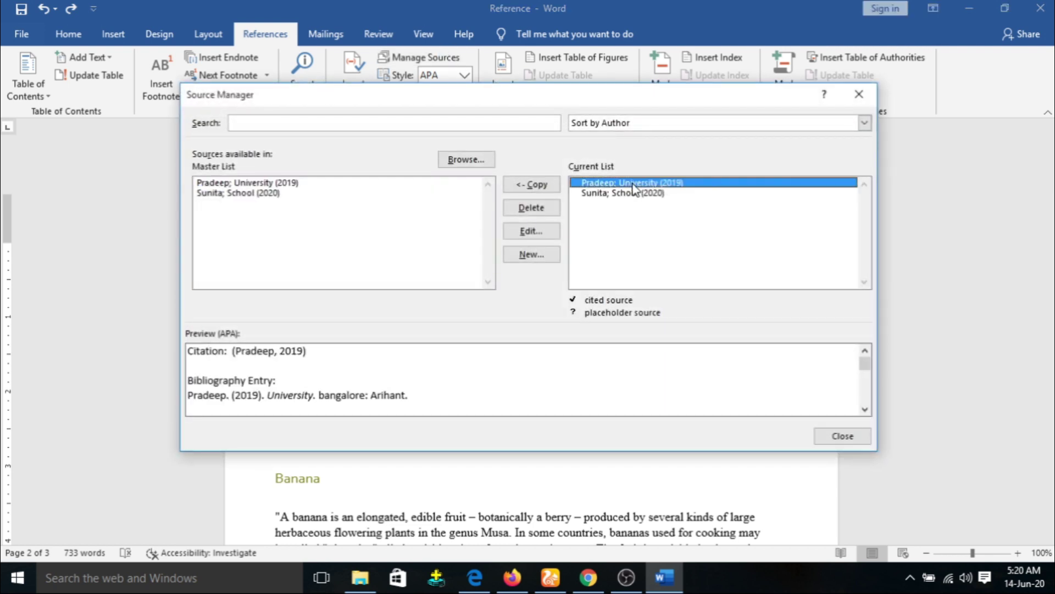
pyautogui.click(545, 209)
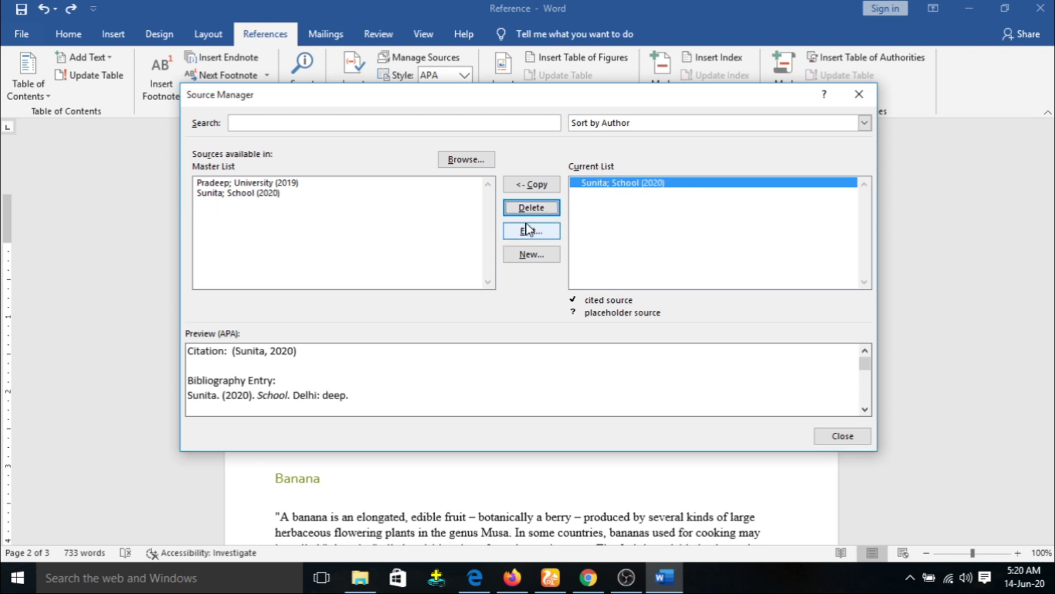
pyautogui.click(531, 209)
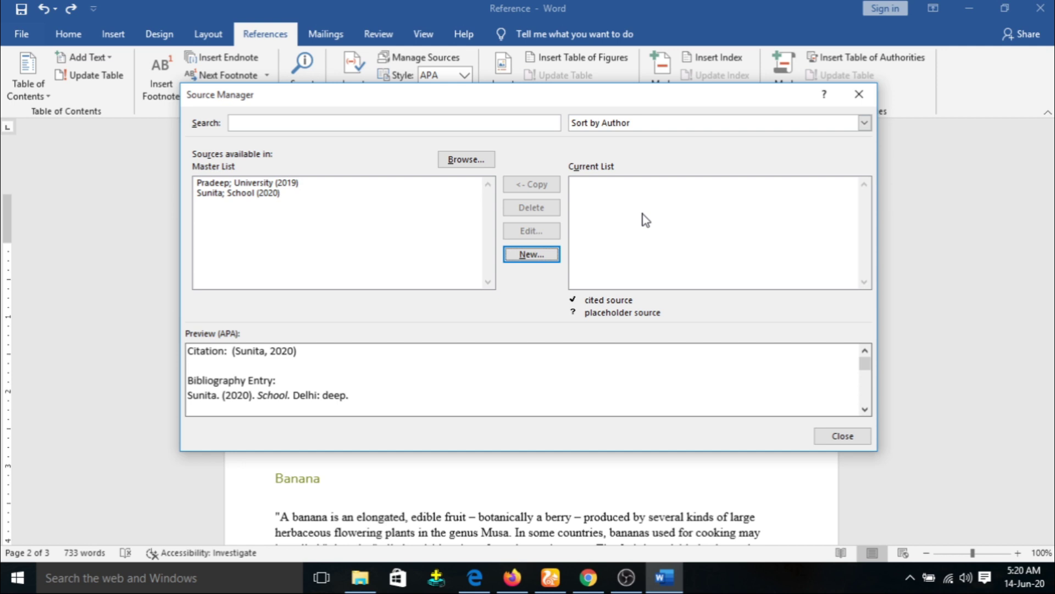
pyautogui.click(859, 94)
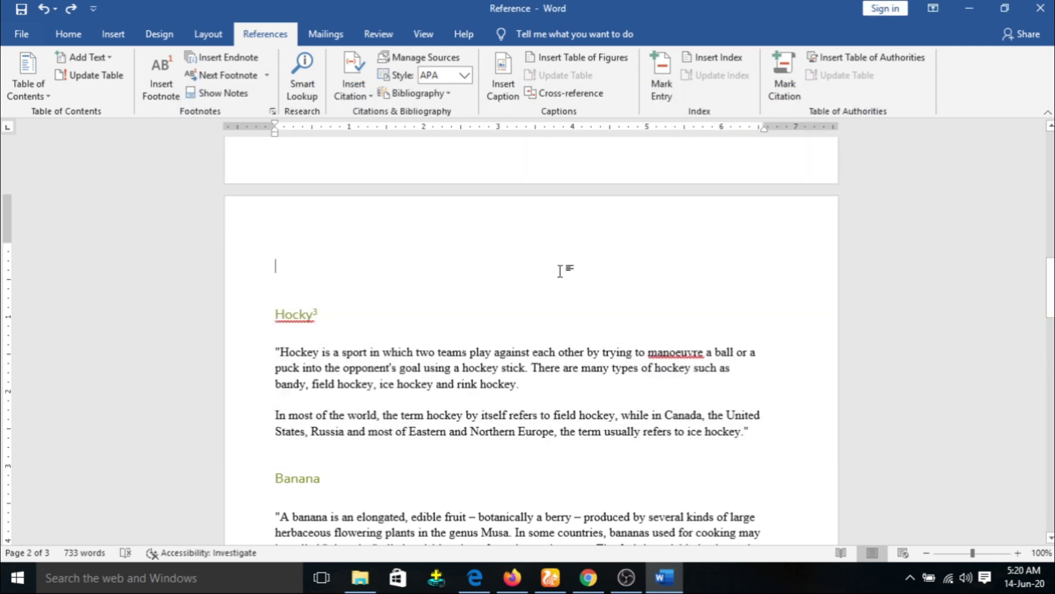
pyautogui.click(356, 90)
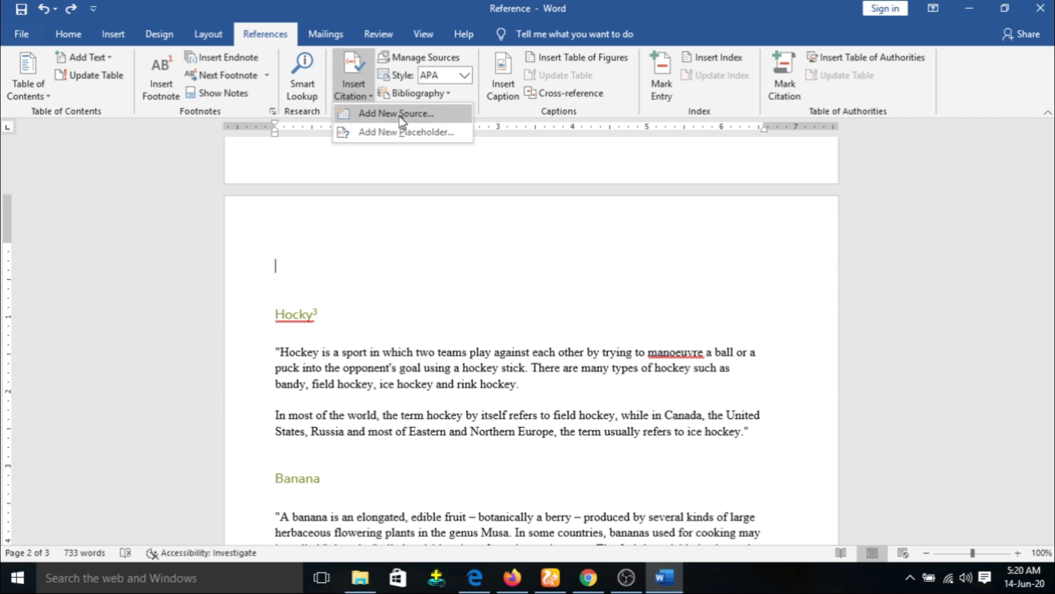
pyautogui.click(499, 185)
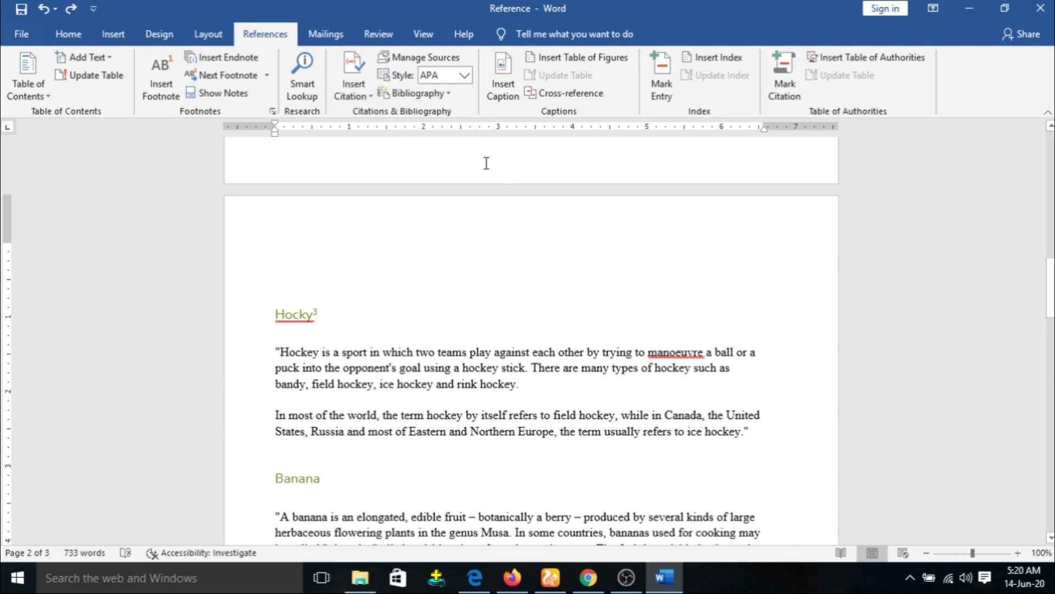
# Step: Copy the University (2019) and School (2020) sources from the master list to the current list, and show the sources available for citation
pyautogui.click(445, 60)
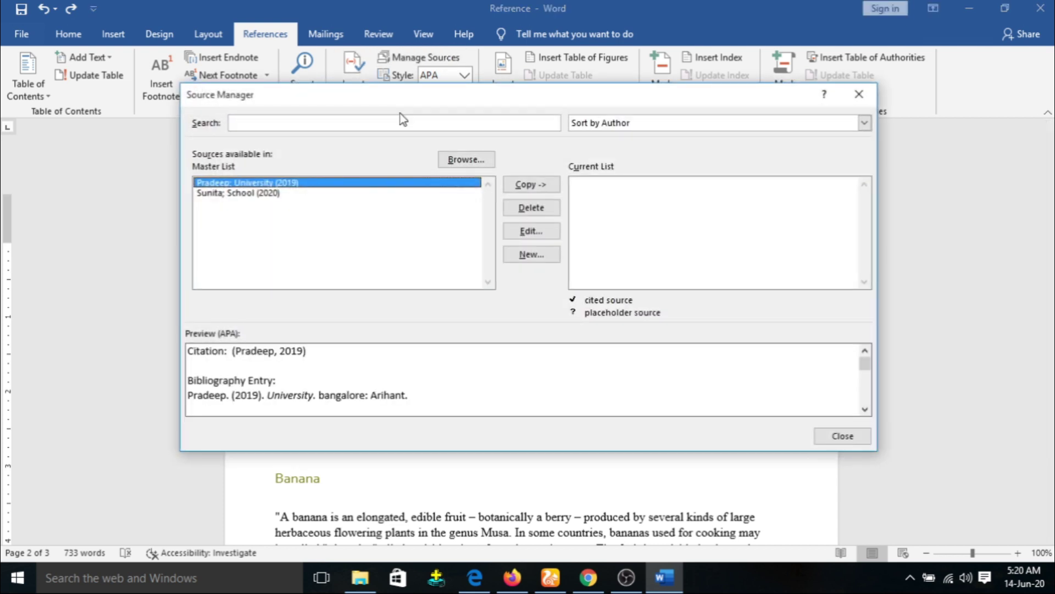
pyautogui.click(531, 185)
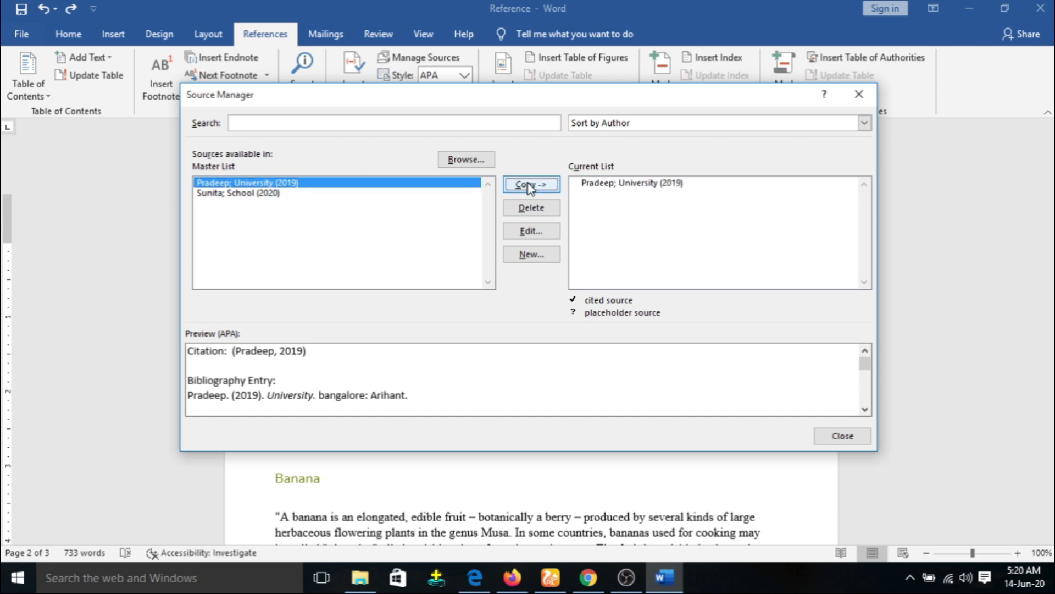
pyautogui.click(320, 194)
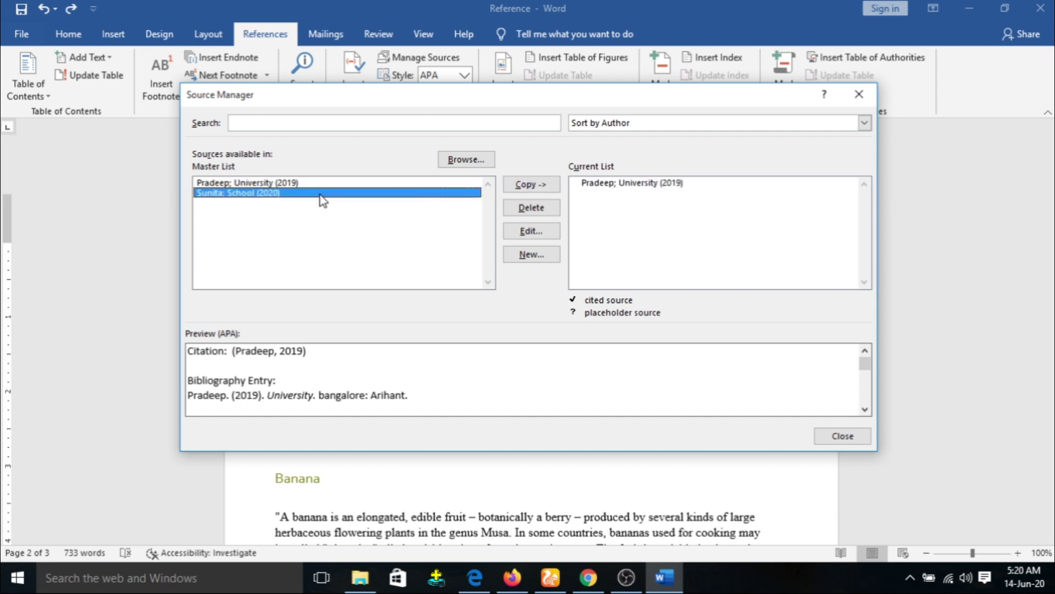
pyautogui.click(524, 185)
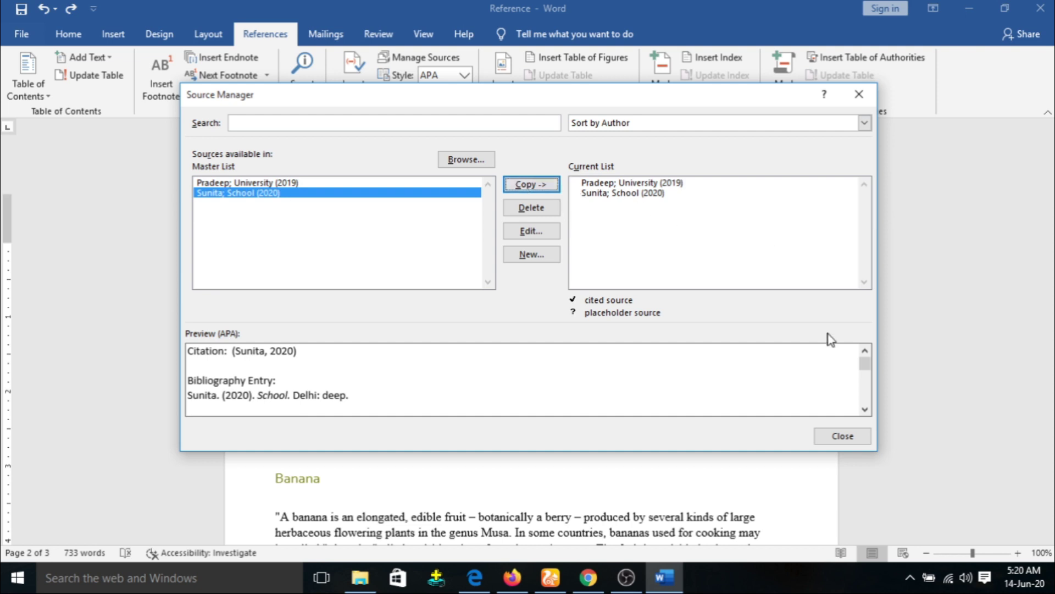
pyautogui.click(833, 437)
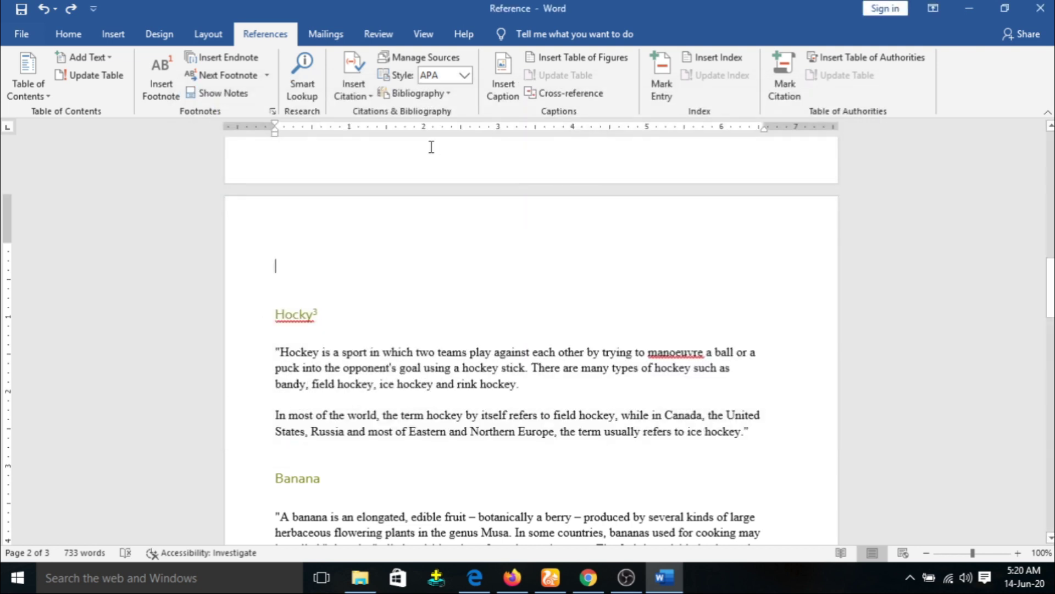
pyautogui.click(346, 83)
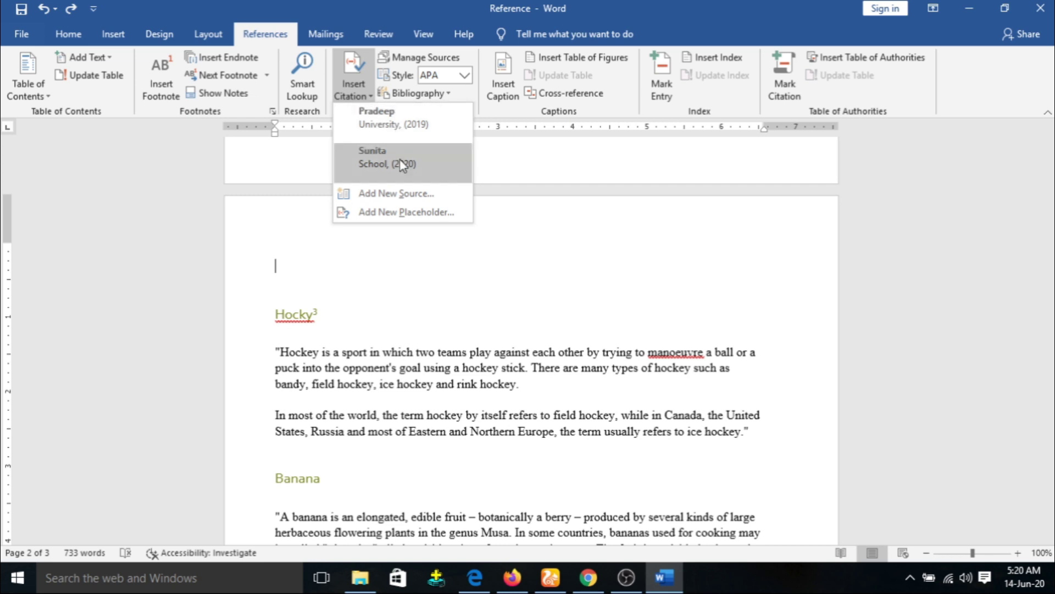
# Step: Insert a citation of the University (2019) source at the end of the University section's last paragraph
pyautogui.click(758, 264)
pyautogui.moveTo(1051, 283); pyautogui.dragTo(1051, 154)
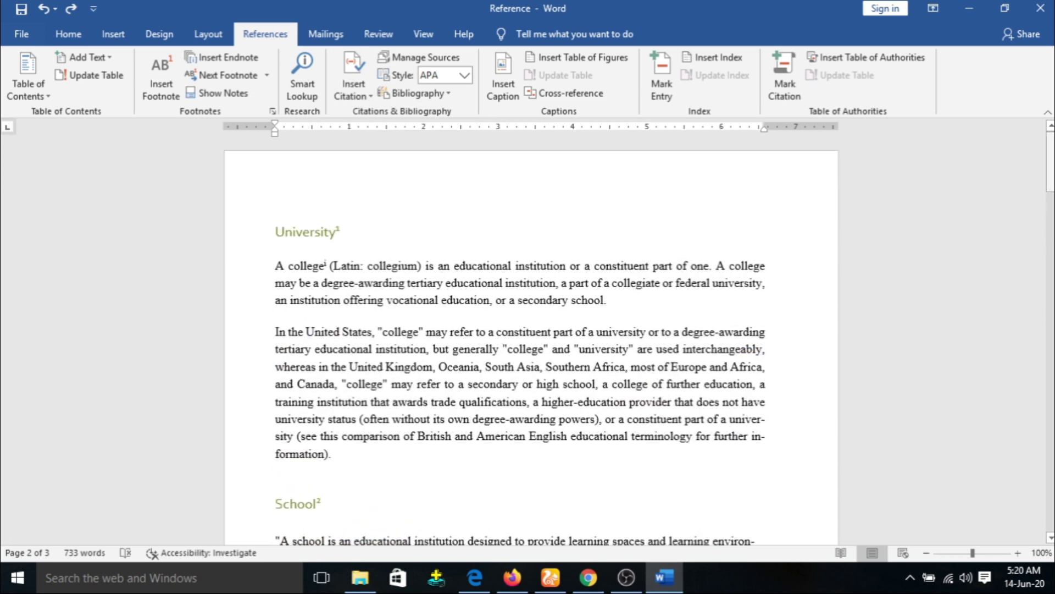
pyautogui.click(356, 454)
pyautogui.click(365, 105)
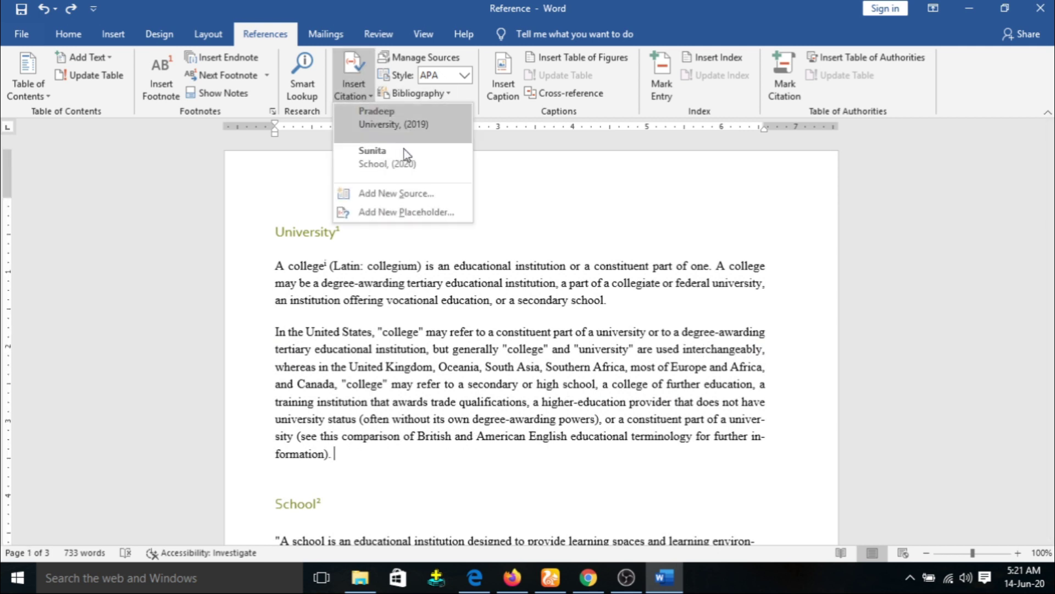
pyautogui.click(411, 122)
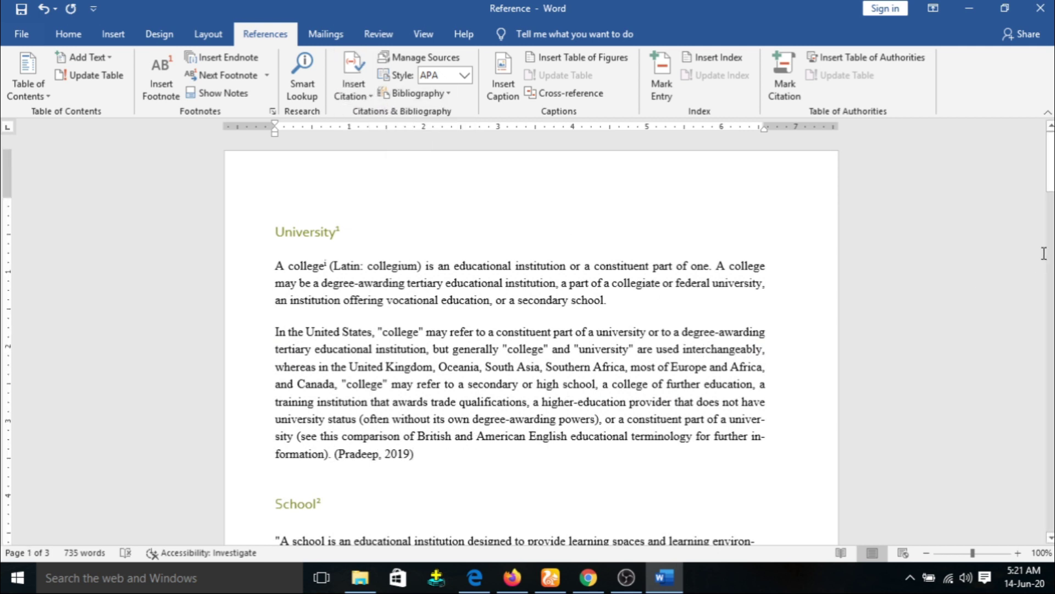
# Step: Cite the School (2020) source at the end of the School paragraph and University (2019) at the end of the Cricket paragraph
pyautogui.moveTo(1050, 160); pyautogui.dragTo(1051, 204)
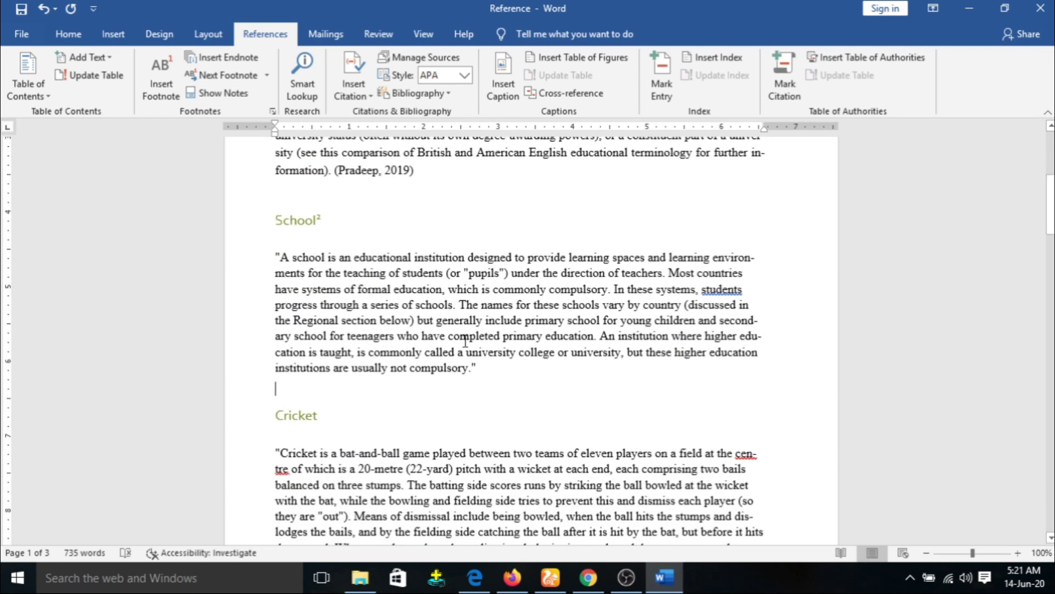
pyautogui.click(353, 88)
pyautogui.click(387, 164)
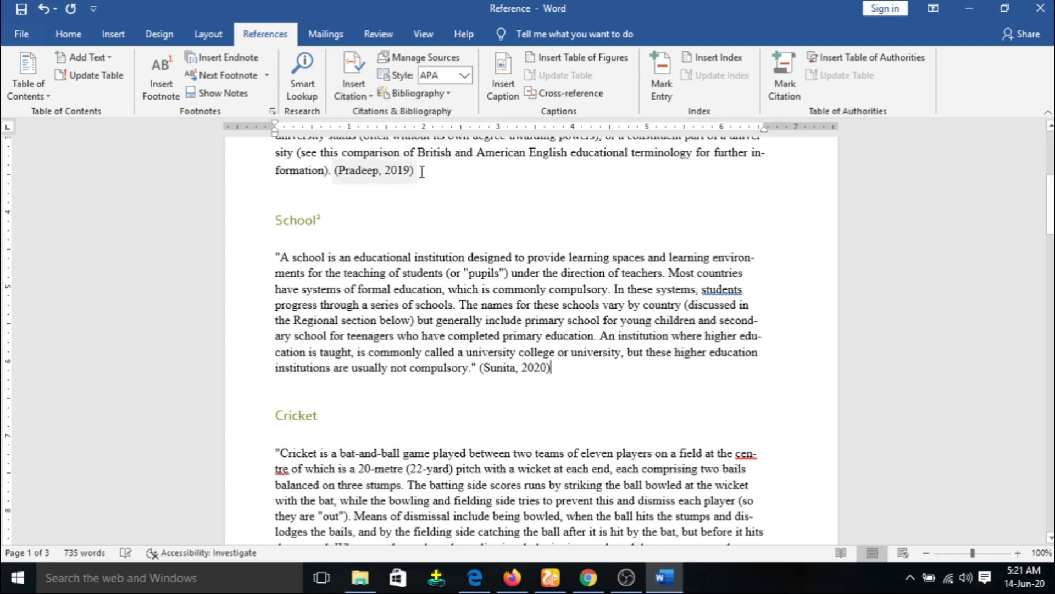
pyautogui.moveTo(1050, 204); pyautogui.dragTo(1050, 244)
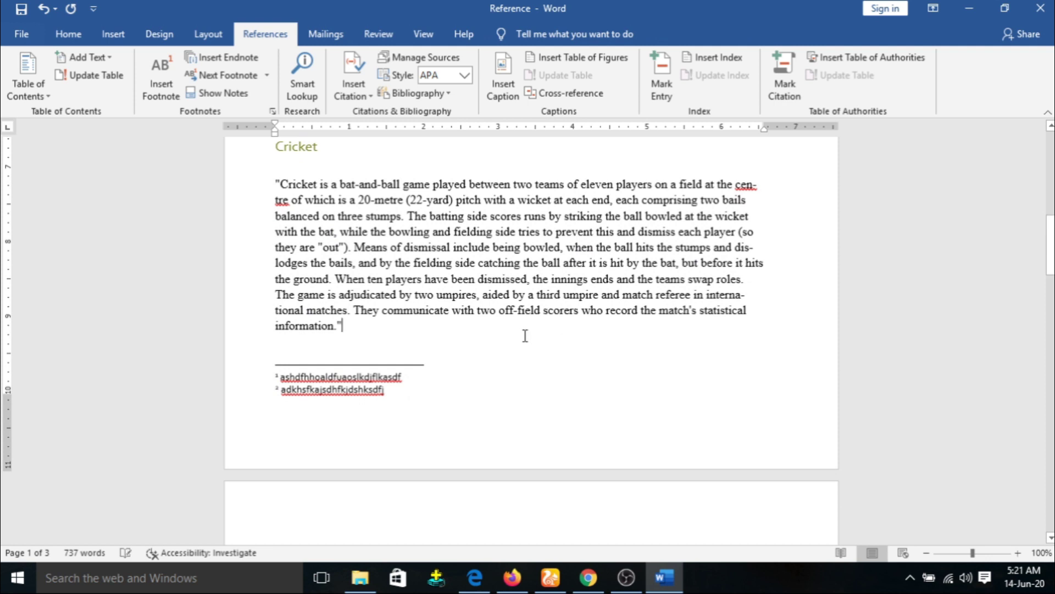
pyautogui.click(347, 98)
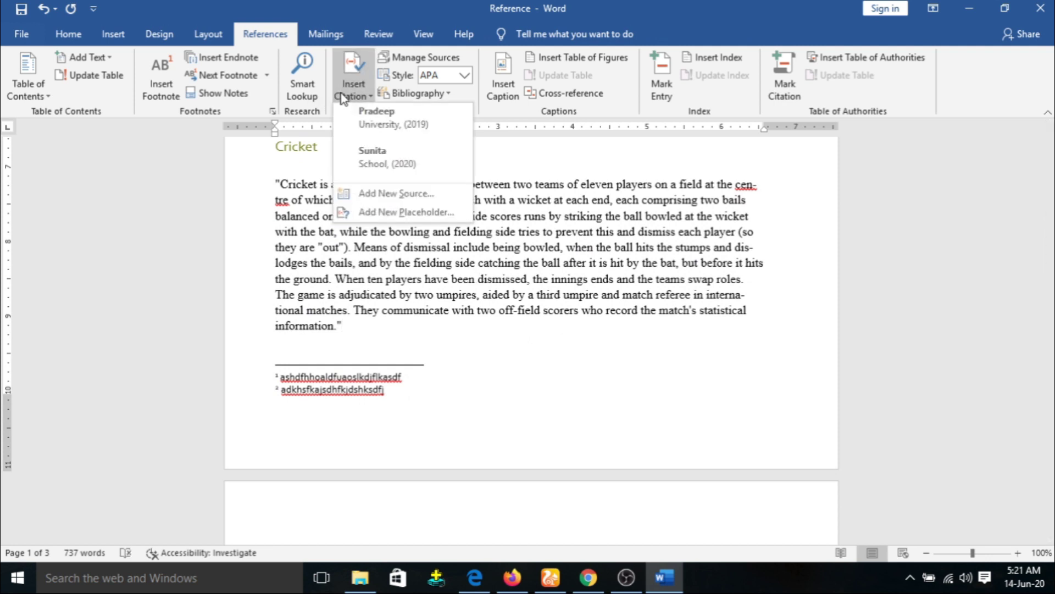
pyautogui.click(391, 134)
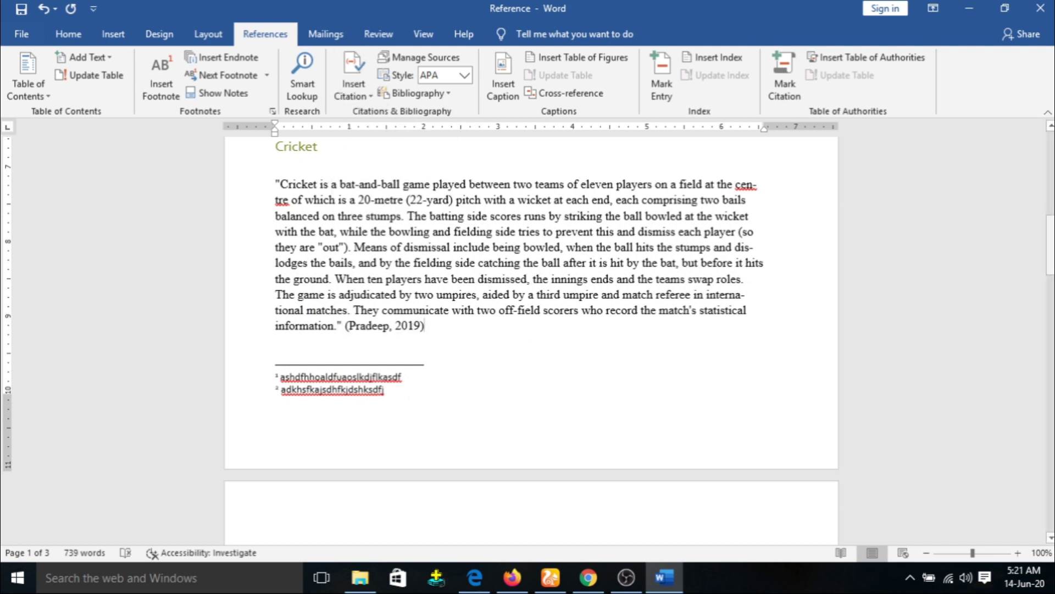
# Step: Insert a citation of the School (2020) source at the end of the Hocky section's last paragraph
pyautogui.moveTo(1050, 245); pyautogui.dragTo(1049, 311)
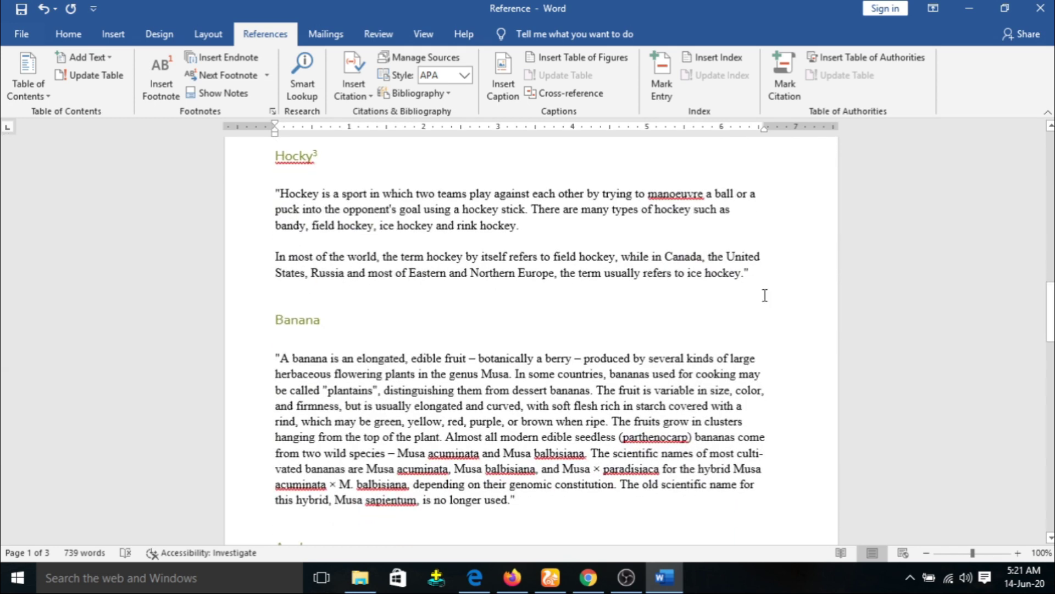
pyautogui.click(760, 270)
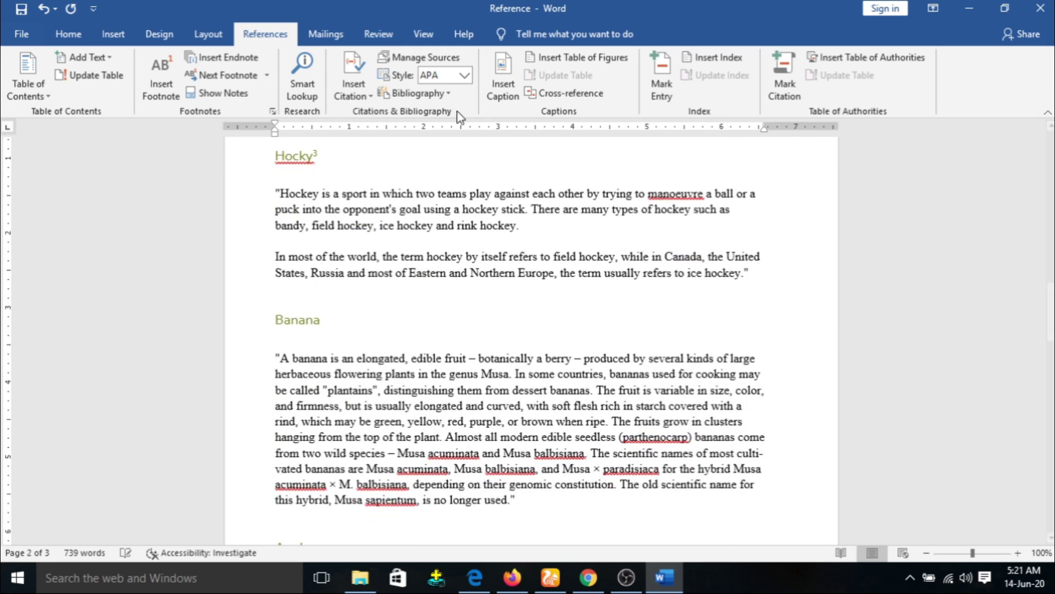
pyautogui.click(356, 83)
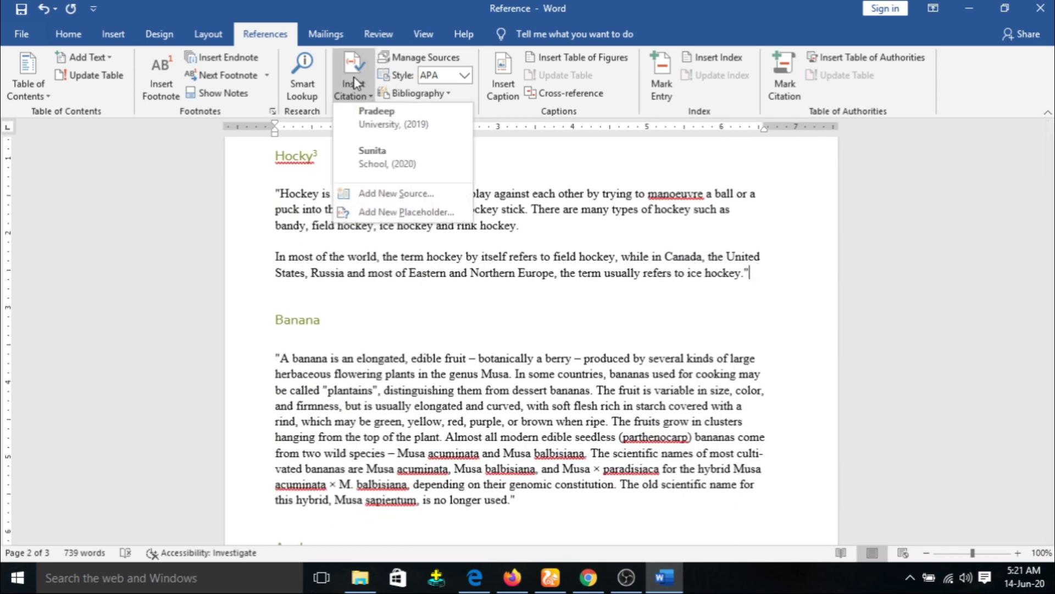
pyautogui.click(379, 155)
# Step: Cite the School (2020) source at the end of the Banana paragraph and University (2019) at the end of the Apple paragraph
pyautogui.moveTo(1050, 308); pyautogui.dragTo(1049, 346)
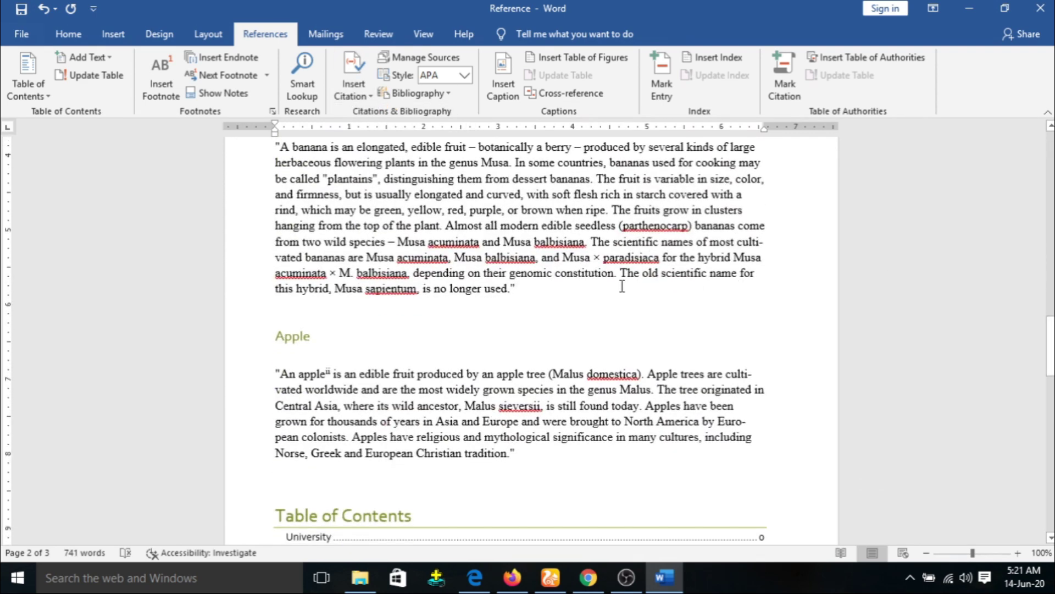
pyautogui.click(354, 88)
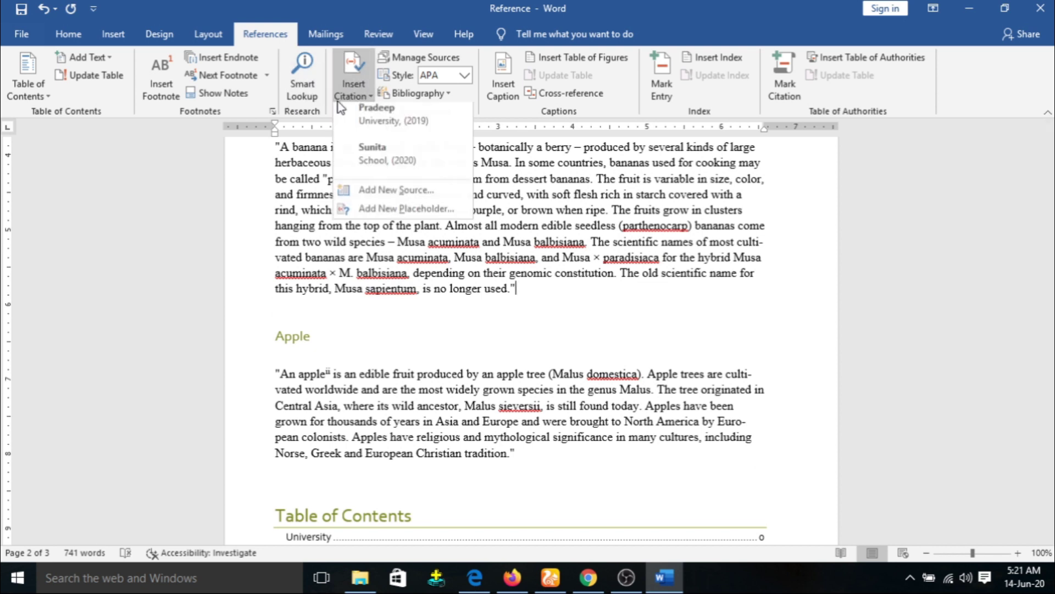
pyautogui.click(377, 157)
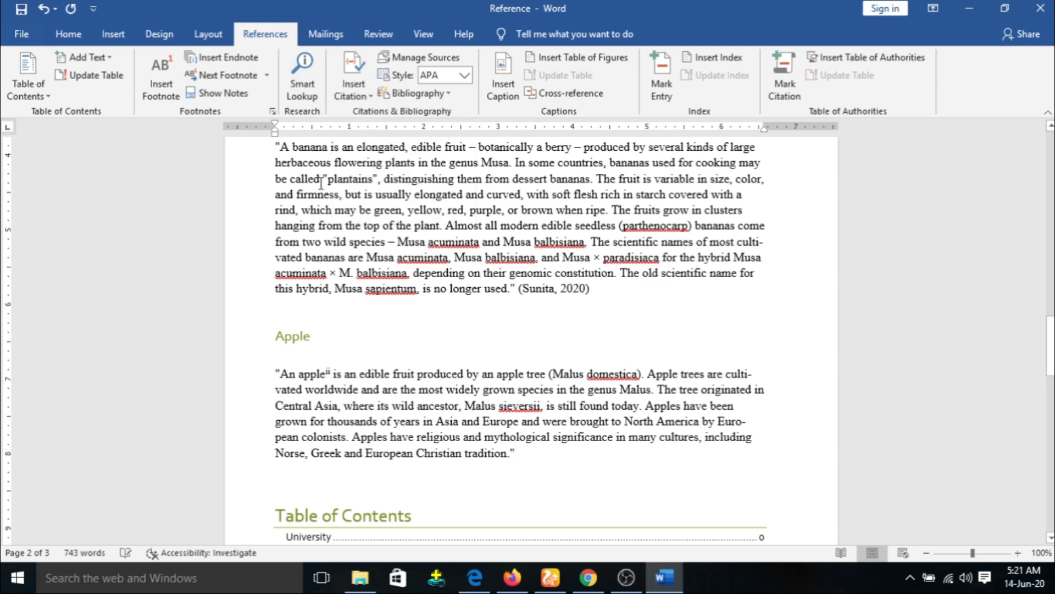
pyautogui.click(354, 88)
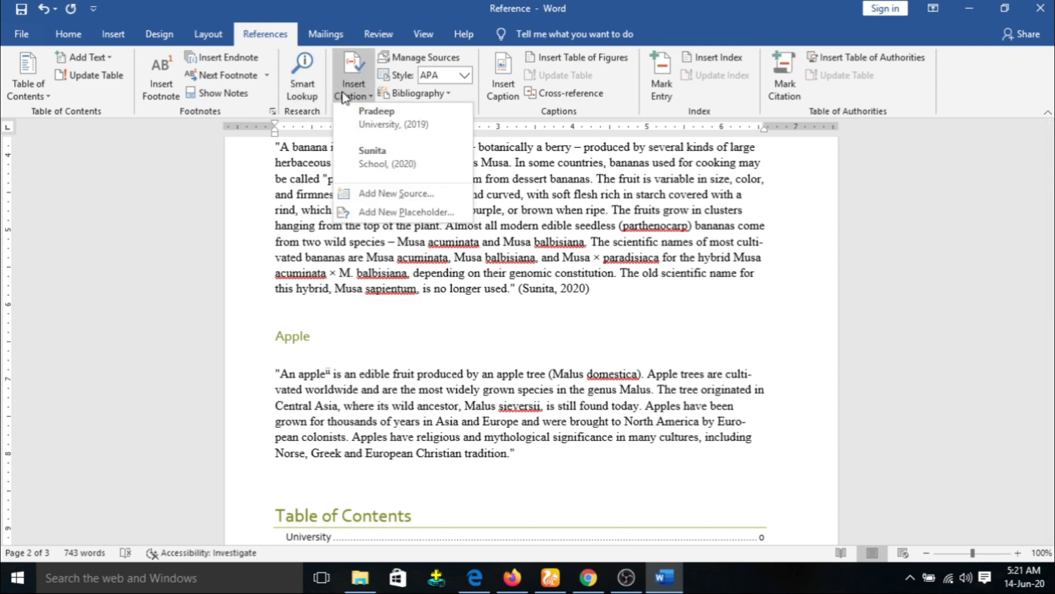
pyautogui.click(373, 120)
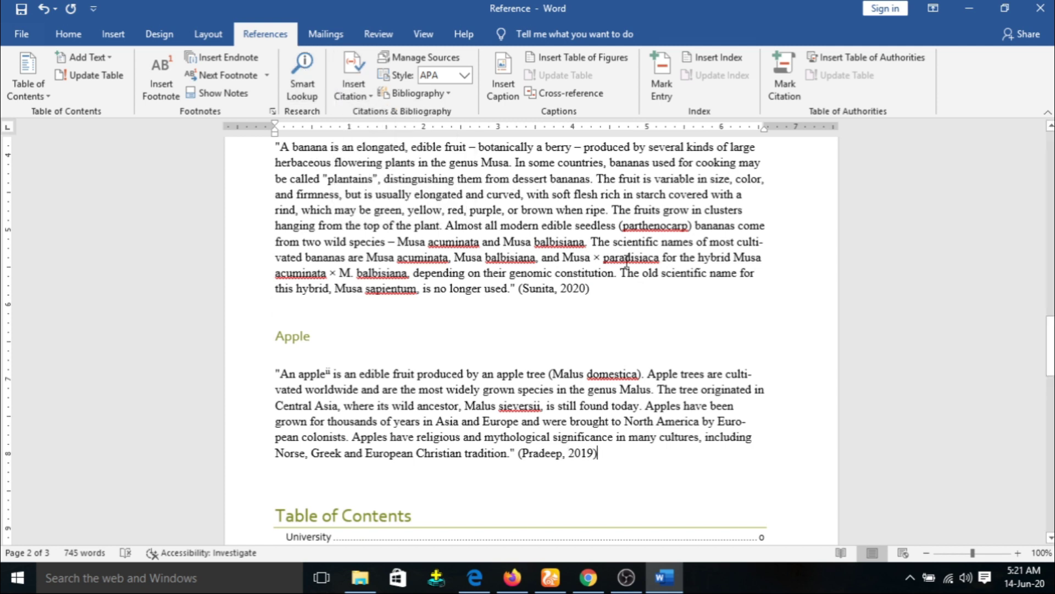
# Step: Insert a bibliography of the cited sources in a new paragraph below the endnotes on the last page
pyautogui.moveTo(1049, 347); pyautogui.dragTo(1050, 271)
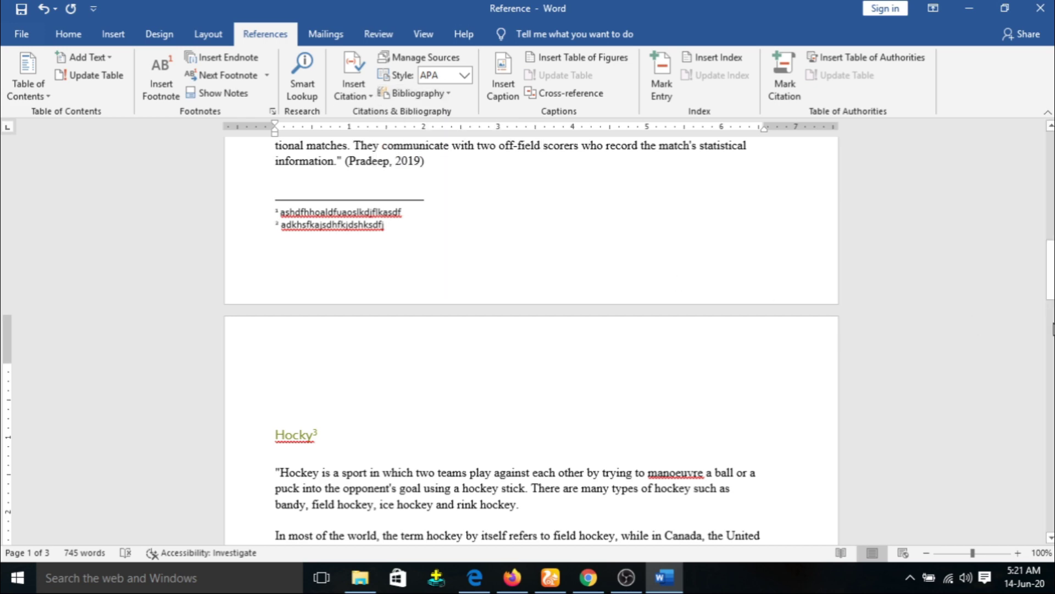
pyautogui.scroll(-10, 531, 341)
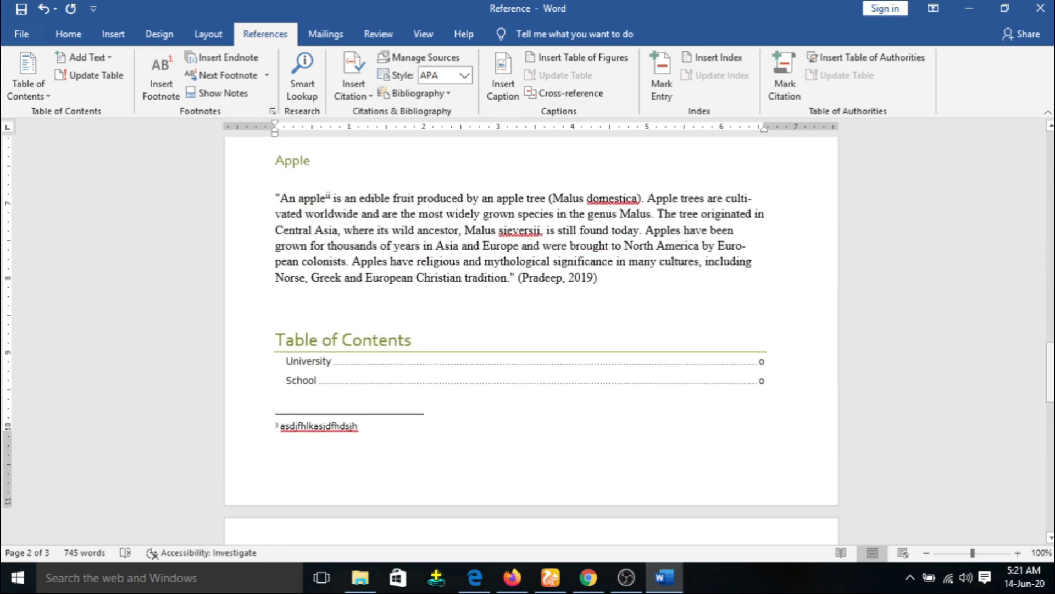
pyautogui.scroll(-8, 531, 341)
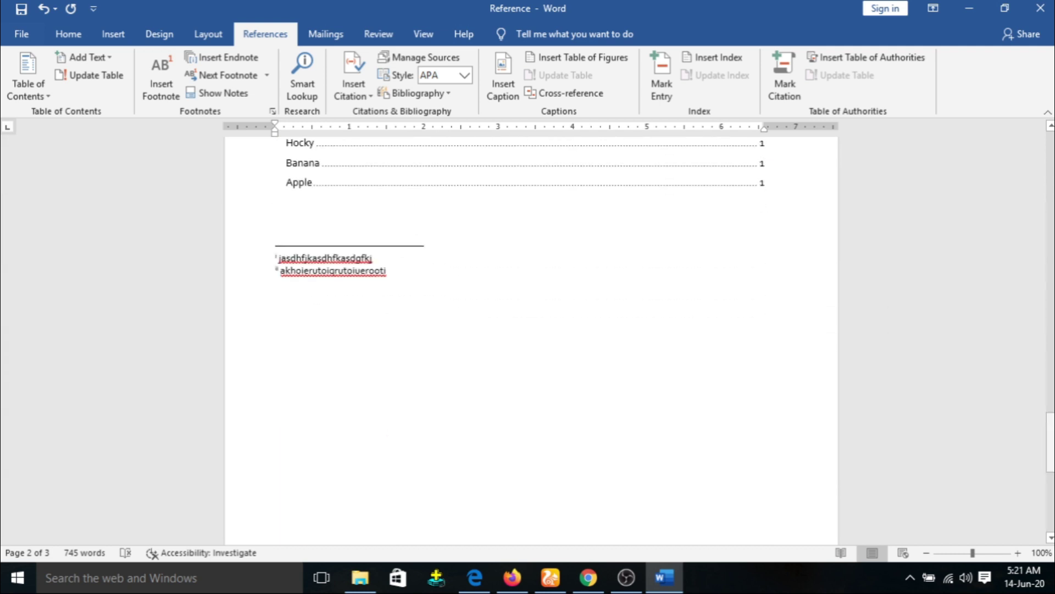
pyautogui.click(348, 334)
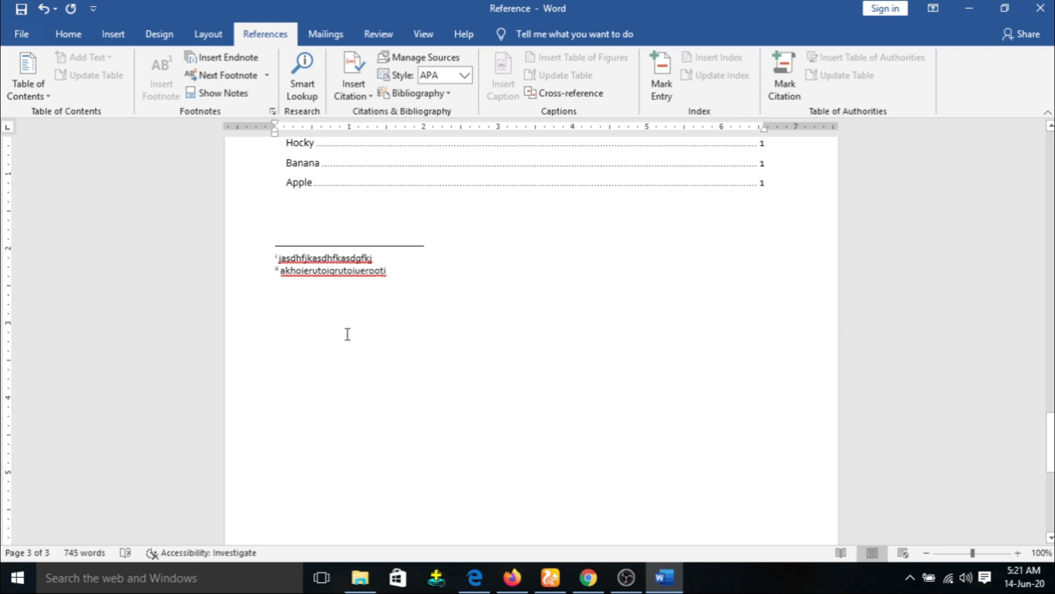
pyautogui.press('Return')
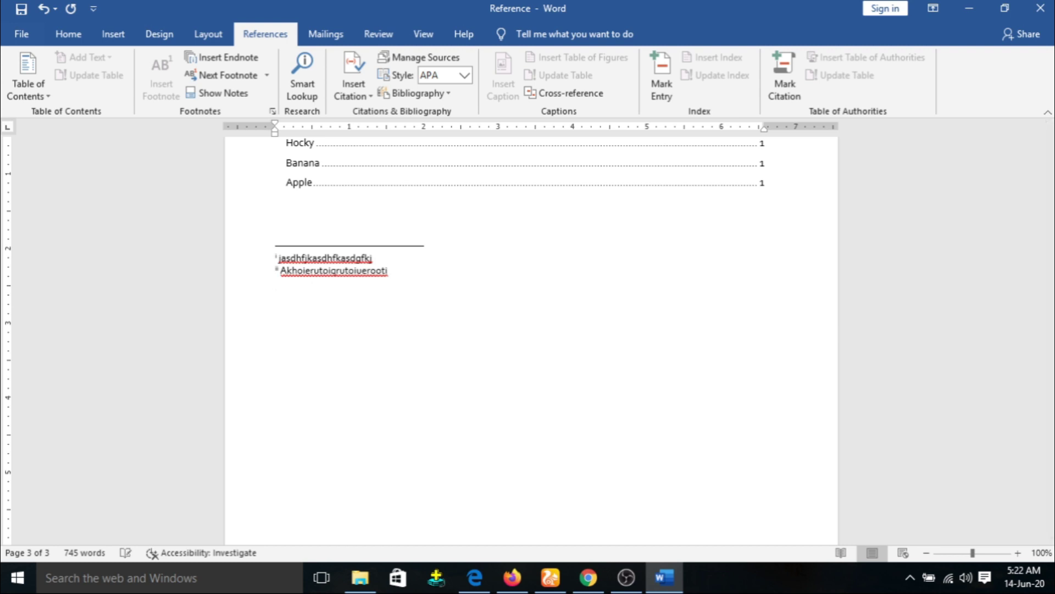
pyautogui.click(438, 96)
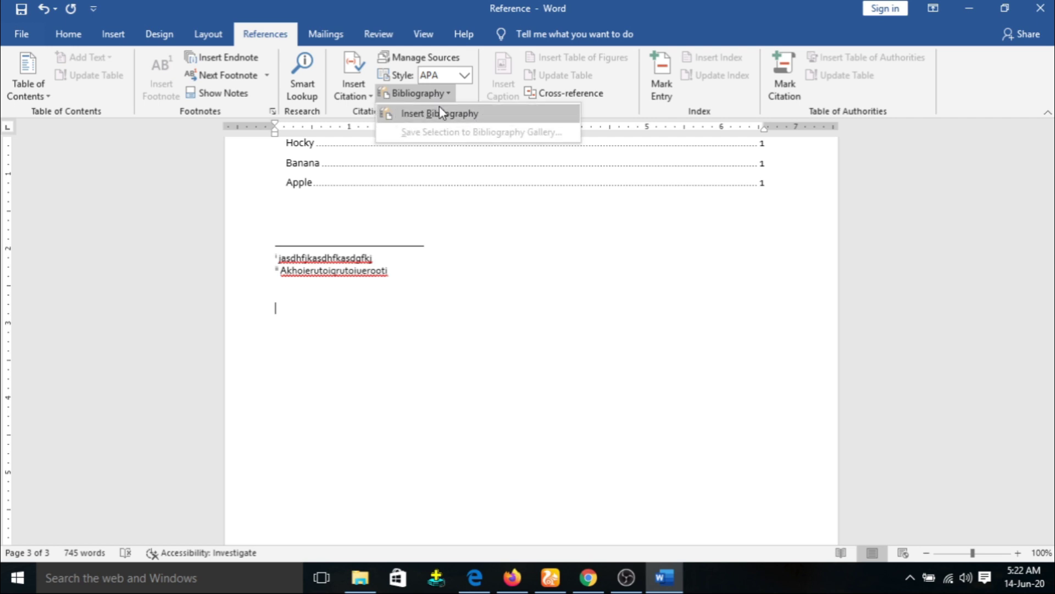
pyautogui.click(439, 114)
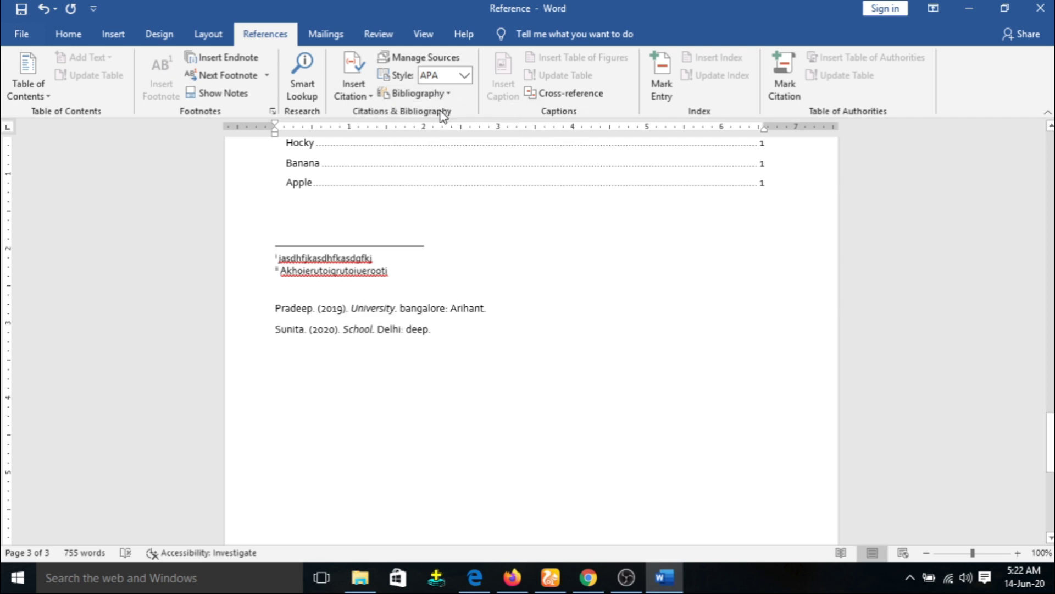
pyautogui.click(276, 306)
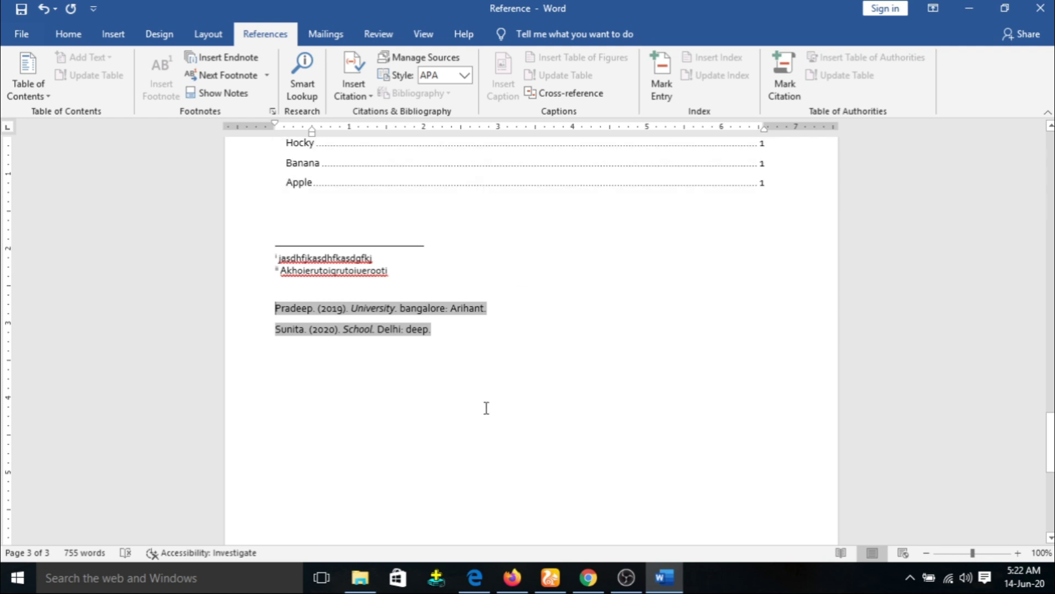
pyautogui.click(297, 371)
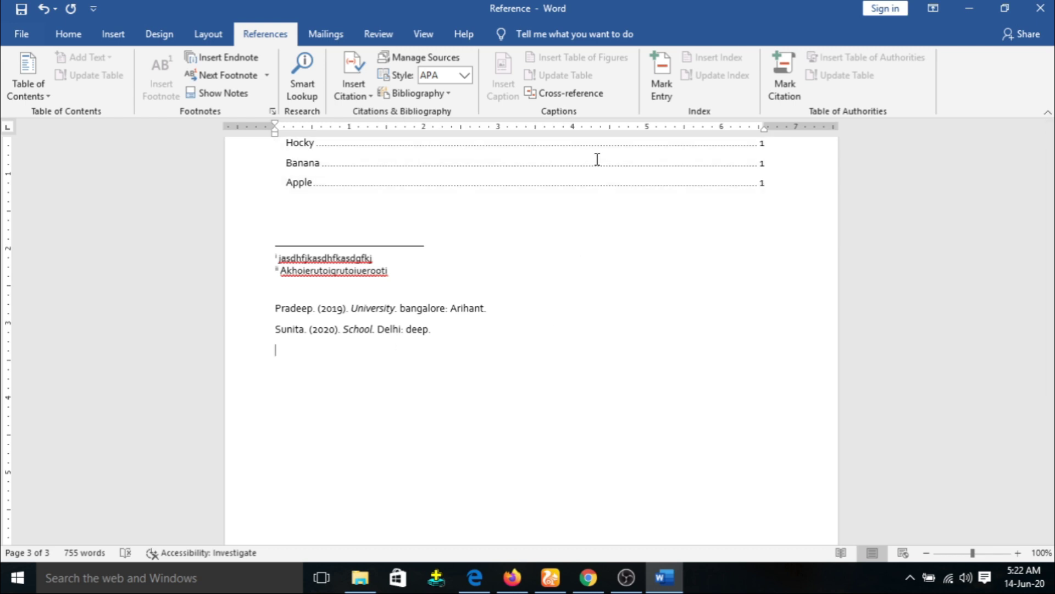
# Step: Add a blank line above the School heading and draw an oval about 2.72" wide and 0.49" high there
pyautogui.moveTo(1050, 436); pyautogui.dragTo(1051, 189)
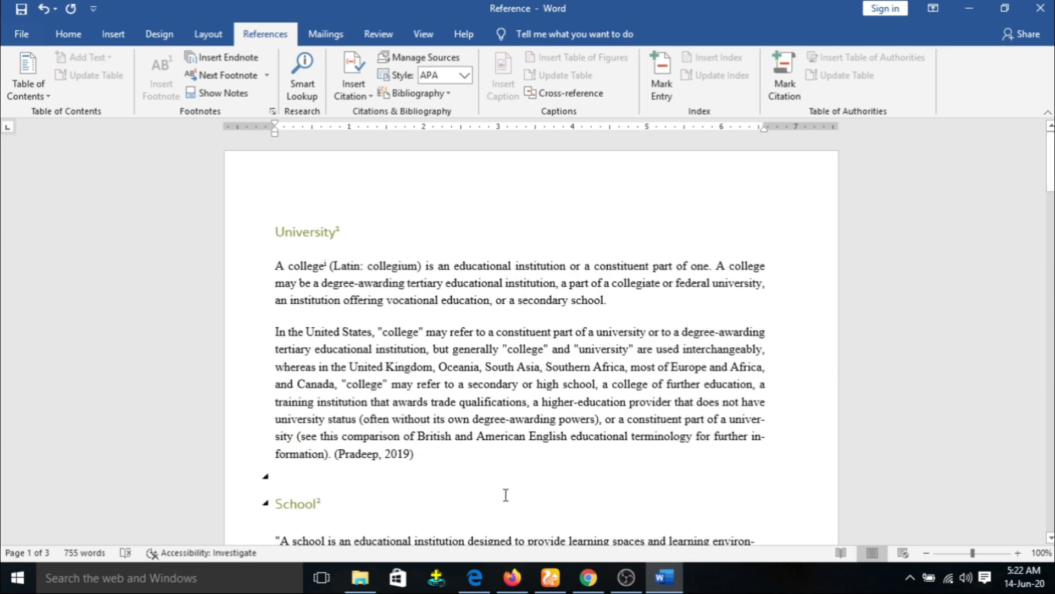
pyautogui.click(494, 474)
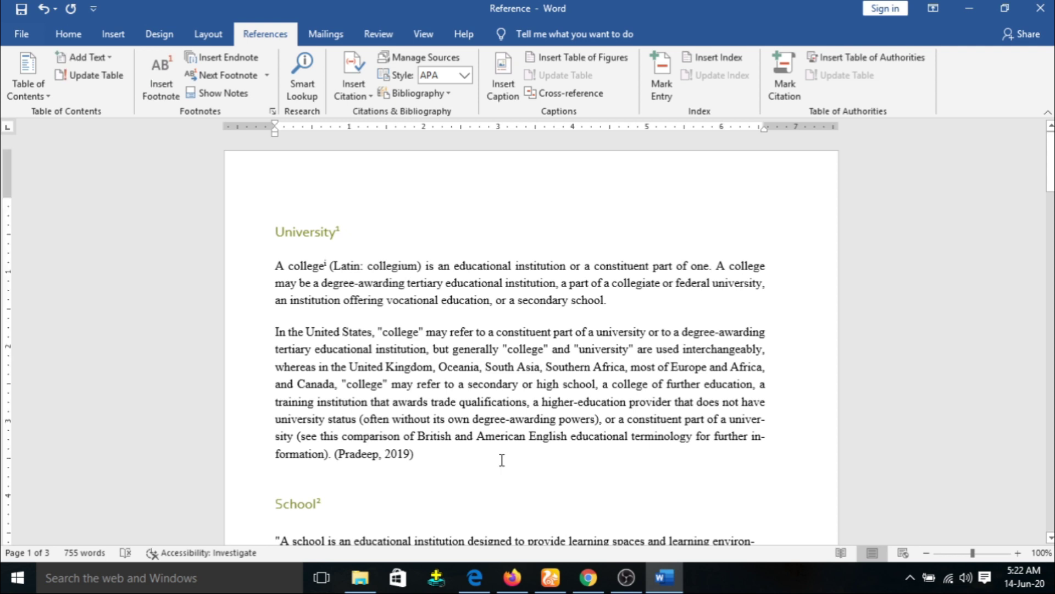
pyautogui.press('Return')
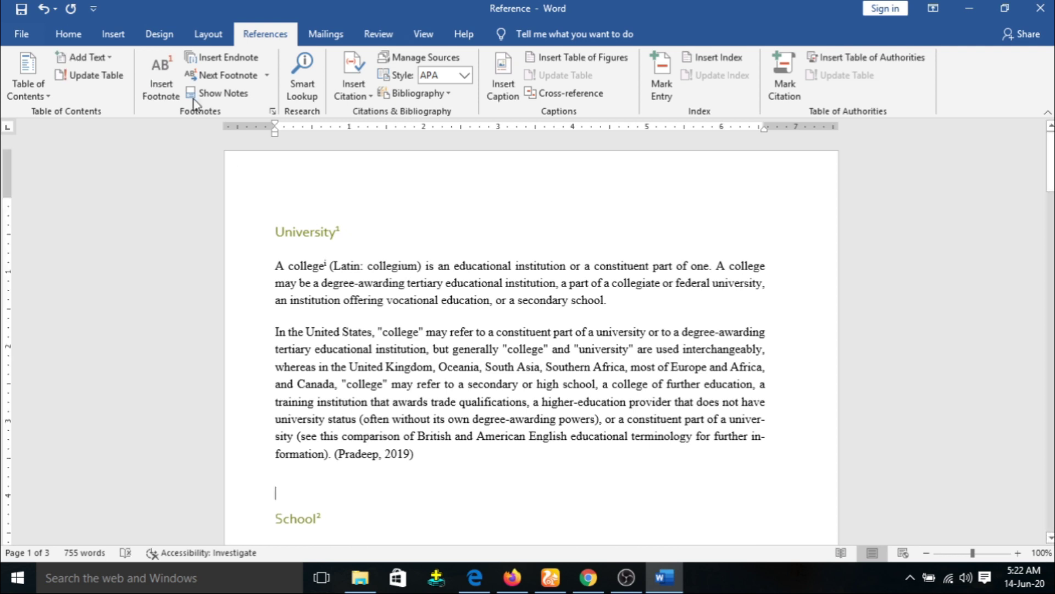
pyautogui.click(116, 33)
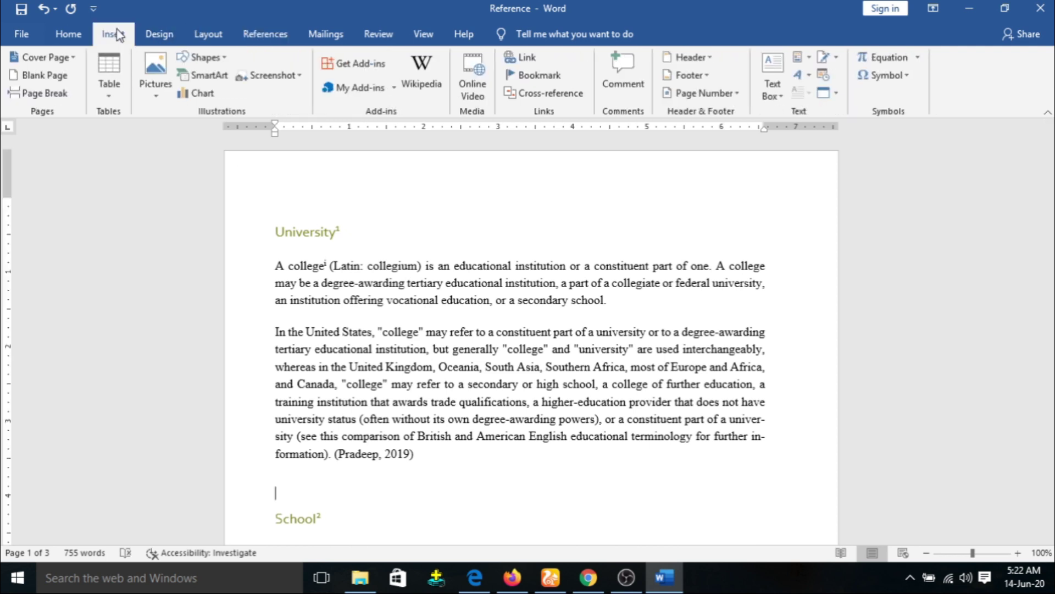
pyautogui.click(214, 63)
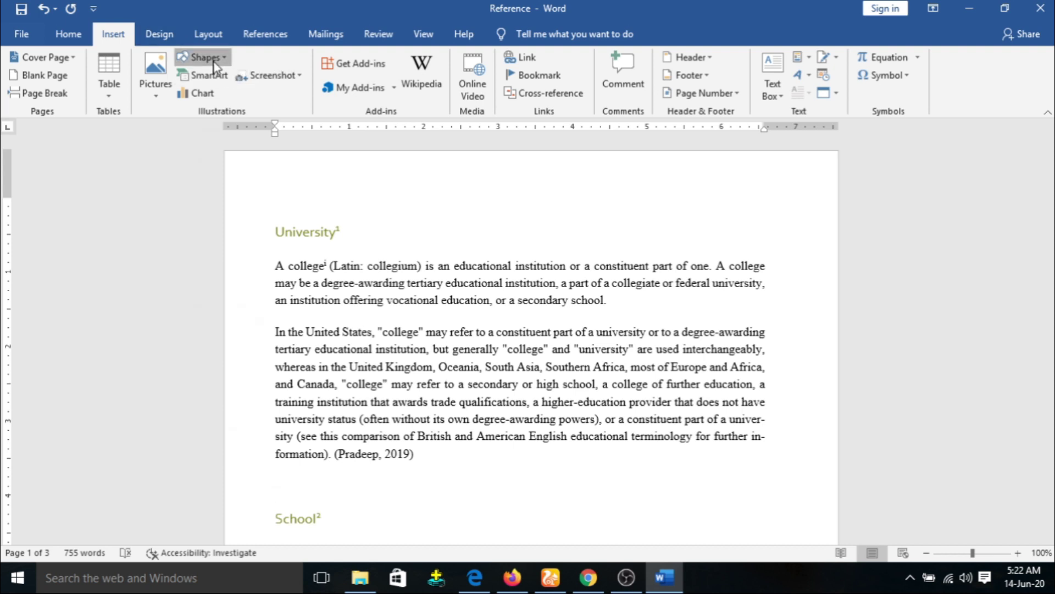
pyautogui.click(245, 92)
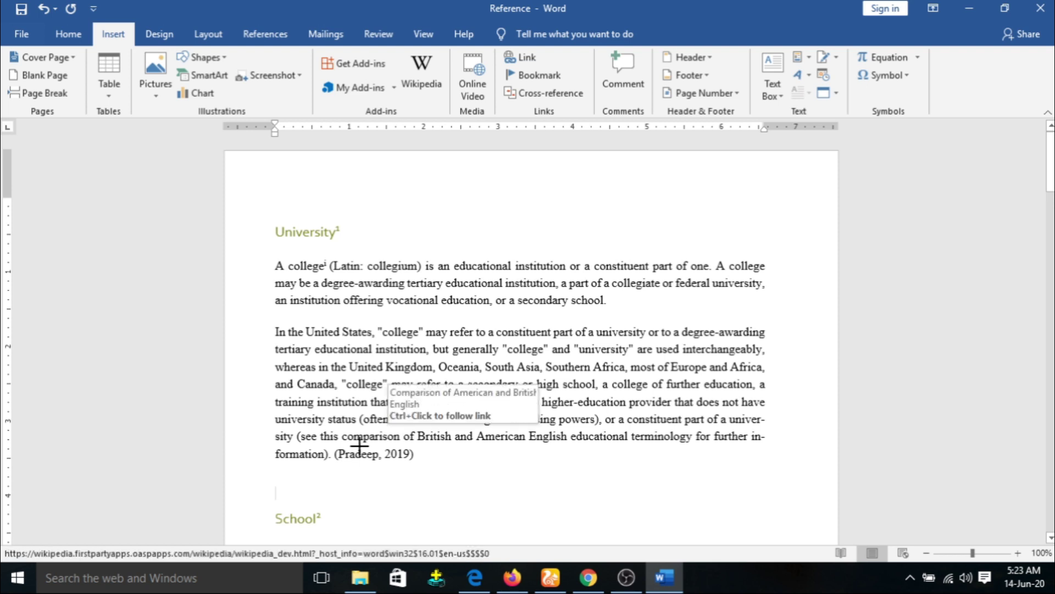
pyautogui.moveTo(318, 468)
pyautogui.mouseDown()
pyautogui.moveTo(487, 522)
pyautogui.moveTo(520, 503)
pyautogui.mouseUp()
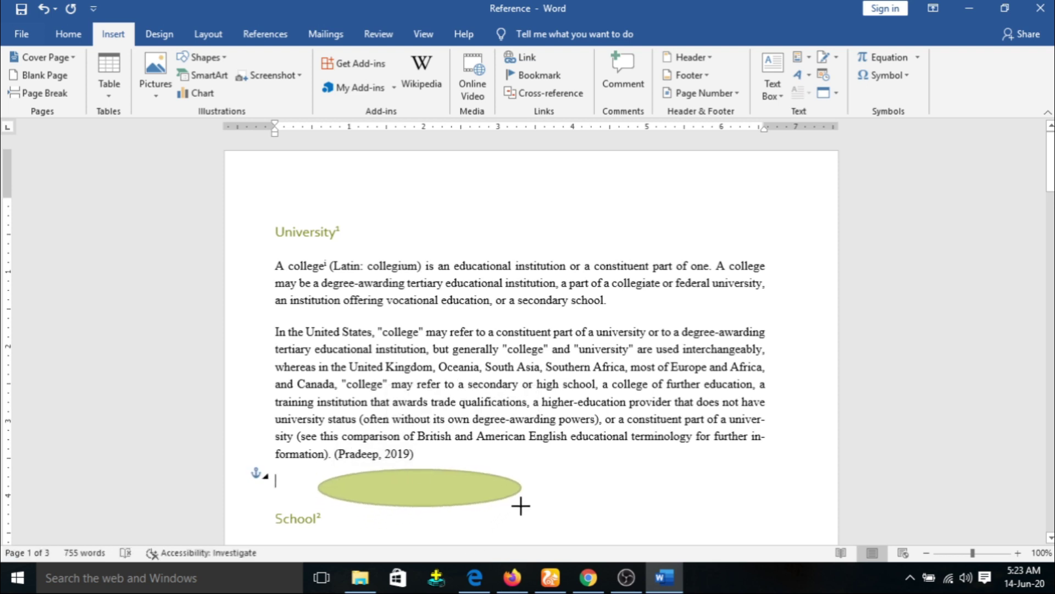
# Step: Draw an explosion star shape about 3.51" wide and 0.43" high between the School paragraph and the Cricket heading
pyautogui.moveTo(1050, 161); pyautogui.dragTo(1051, 211)
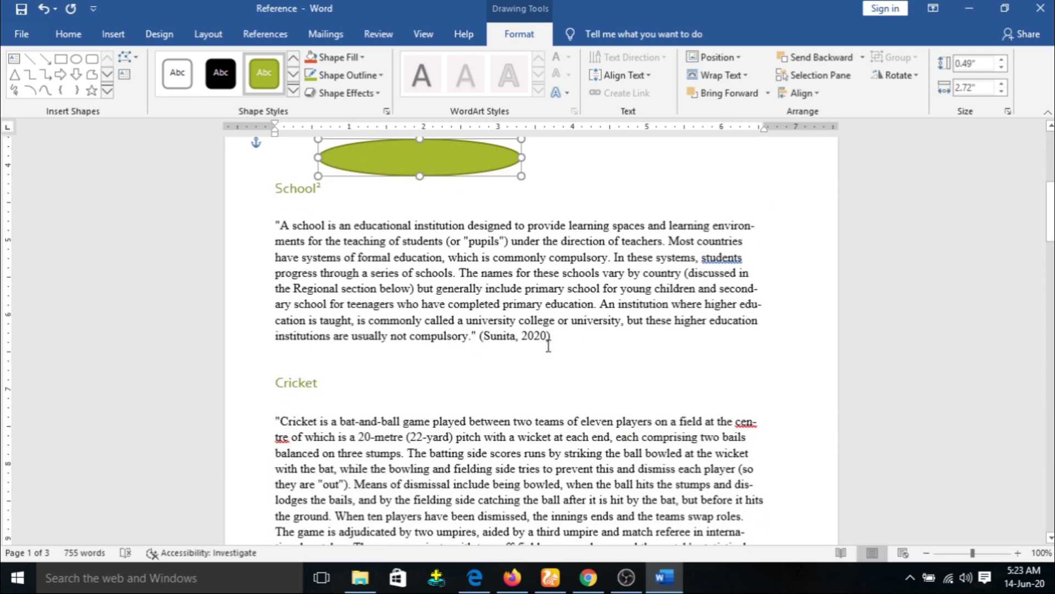
pyautogui.click(422, 358)
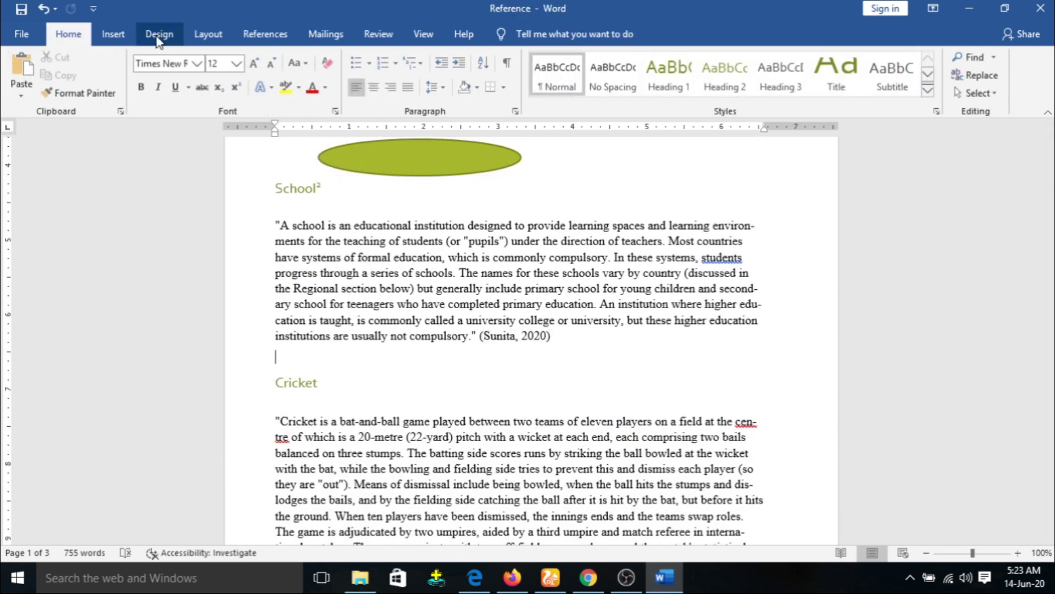
pyautogui.click(115, 34)
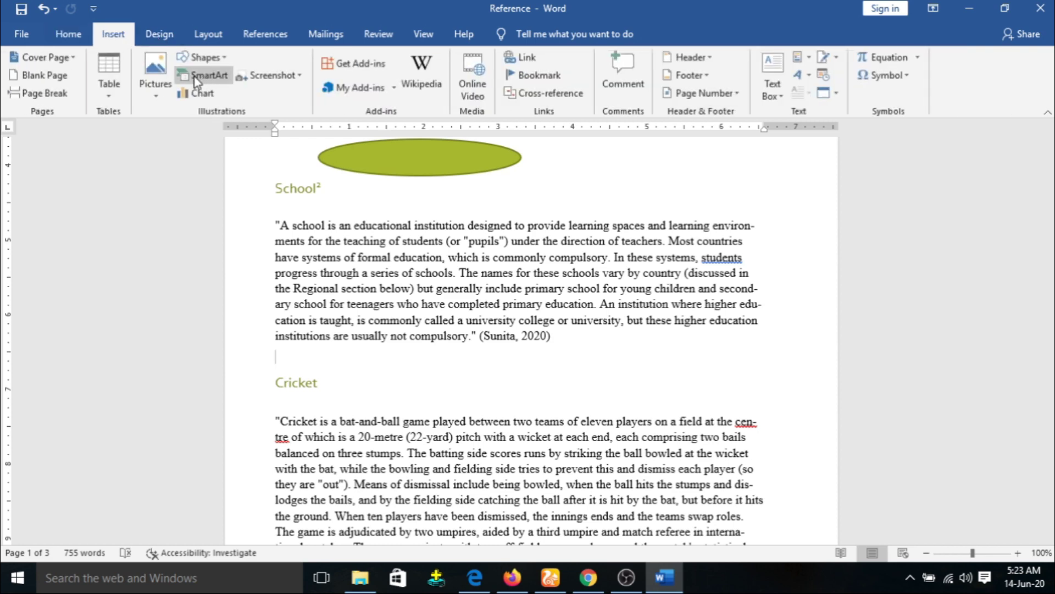
pyautogui.click(204, 57)
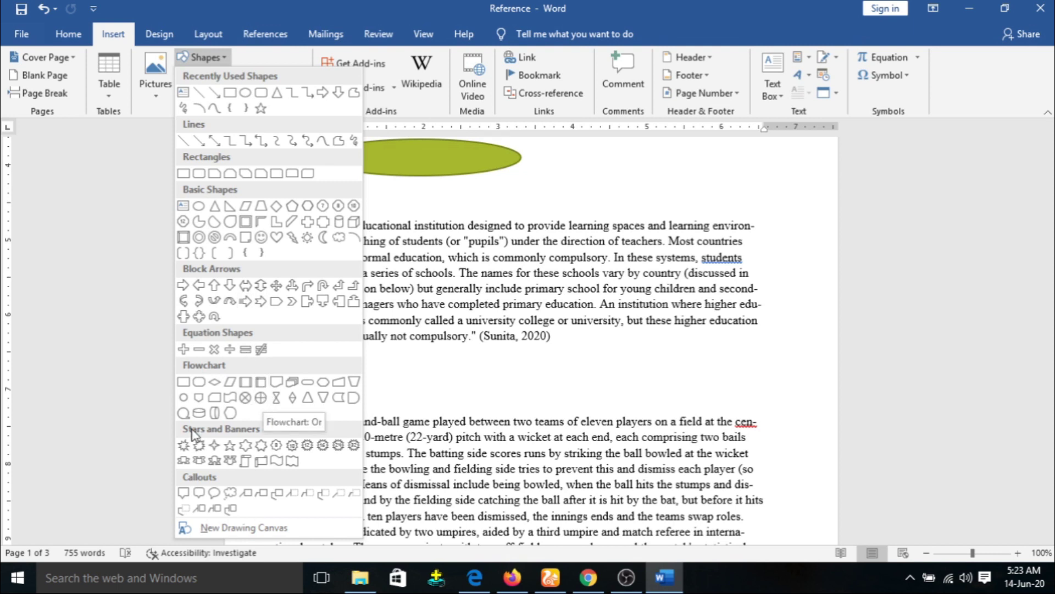
pyautogui.click(183, 445)
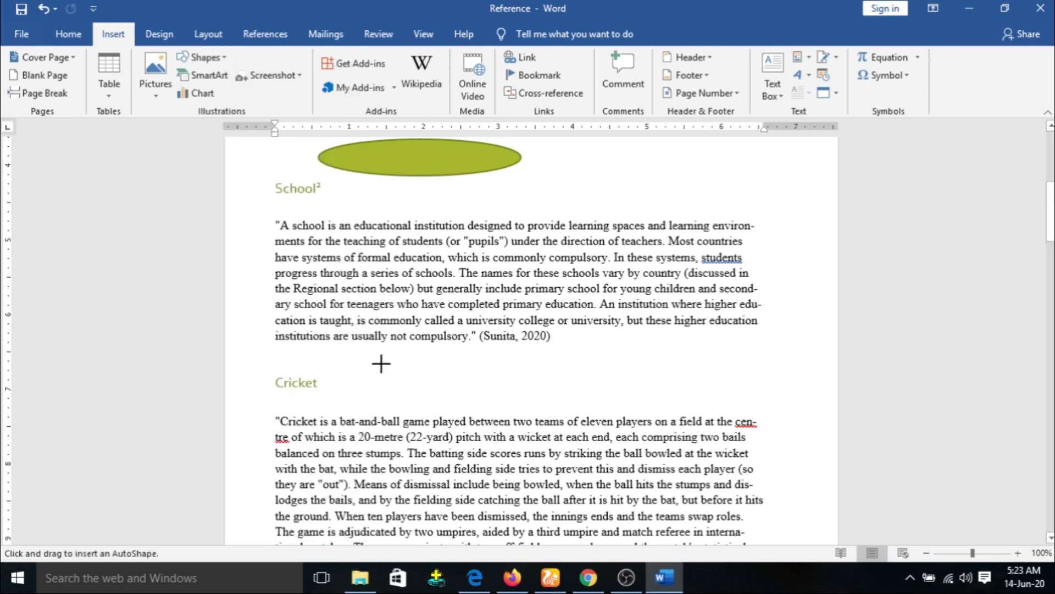
pyautogui.moveTo(381, 363)
pyautogui.mouseDown()
pyautogui.moveTo(485, 404)
pyautogui.moveTo(584, 420)
pyautogui.moveTo(616, 388)
pyautogui.moveTo(643, 396)
pyautogui.mouseUp()
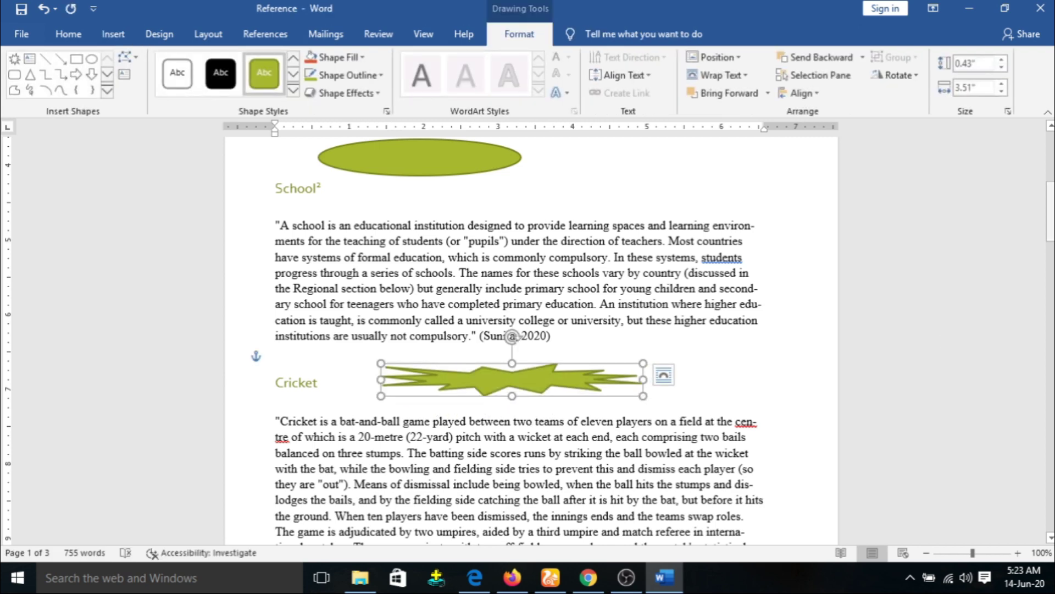
# Step: Draw a cross shape in the empty space above the Hocky heading on the second page
pyautogui.moveTo(1052, 220); pyautogui.dragTo(1053, 278)
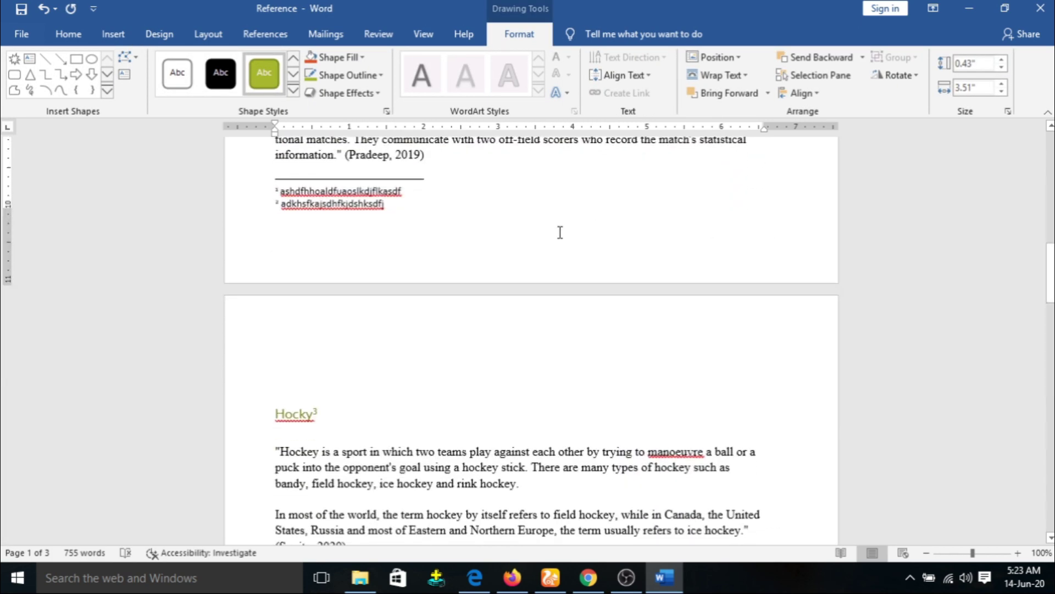
pyautogui.click(427, 365)
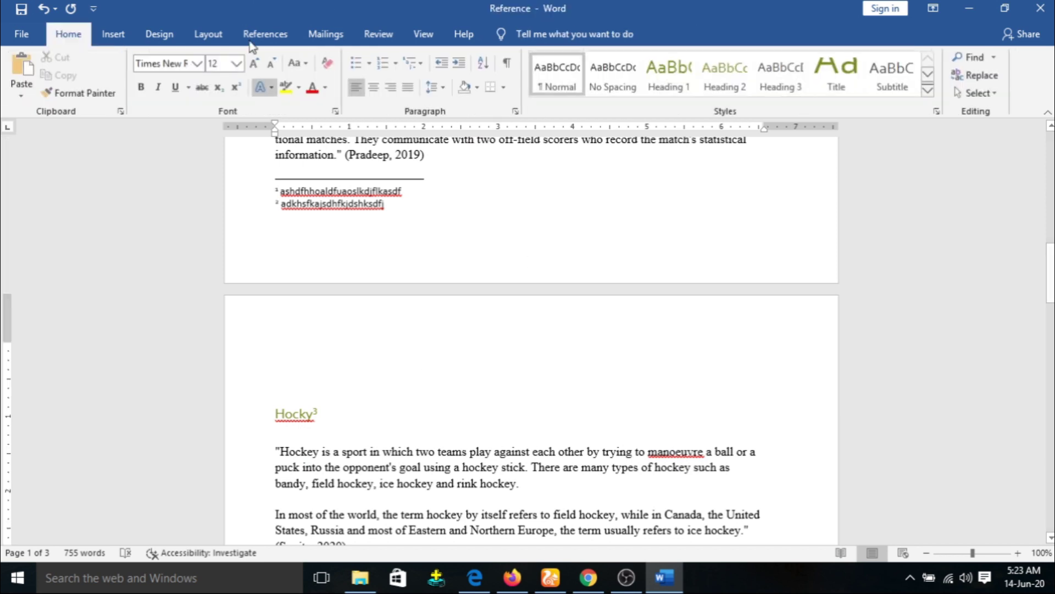
pyautogui.click(114, 37)
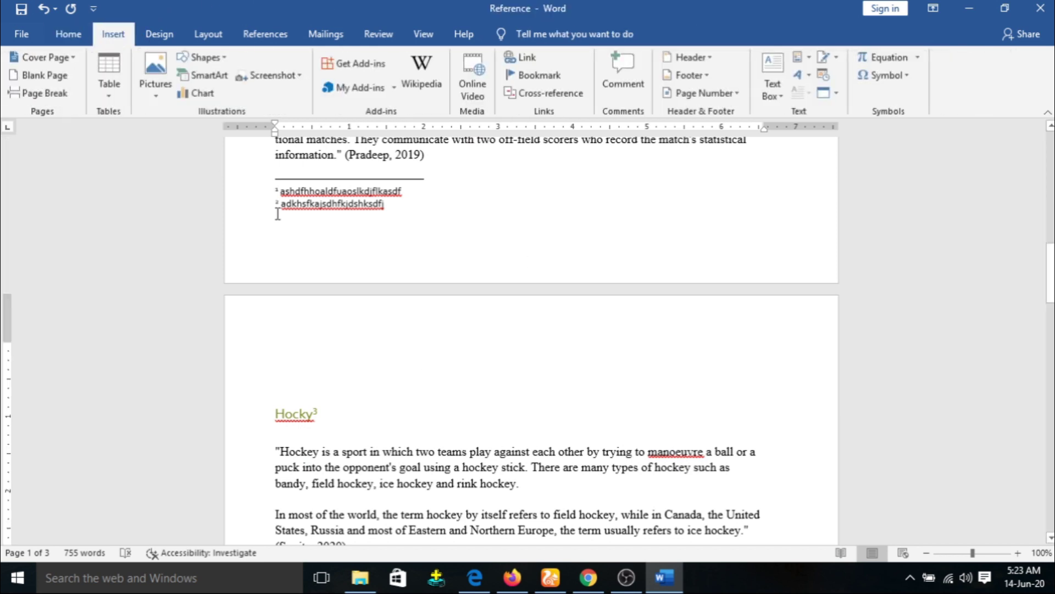
pyautogui.click(204, 57)
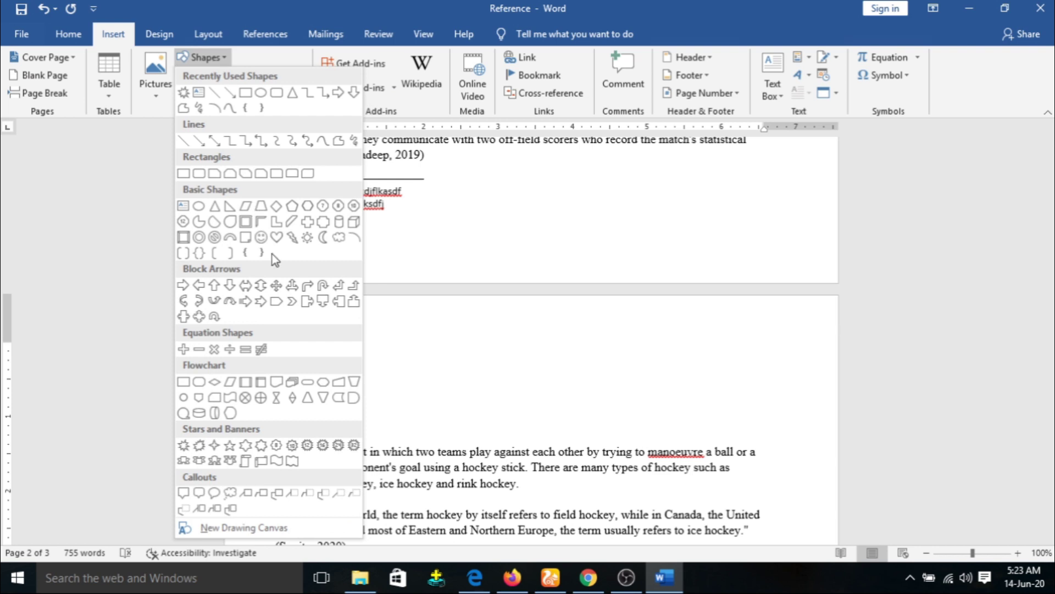
pyautogui.click(307, 221)
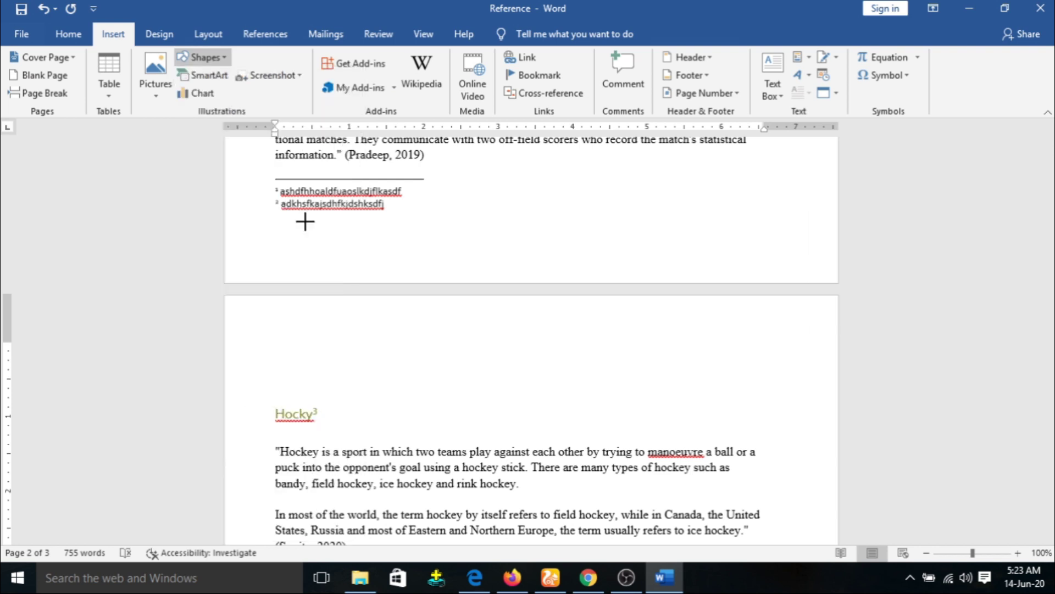
pyautogui.moveTo(403, 341)
pyautogui.mouseDown()
pyautogui.moveTo(584, 443)
pyautogui.moveTo(562, 401)
pyautogui.mouseUp()
# Step: Add two blank lines between the end of the Hocky section and the Banana heading
pyautogui.moveTo(1051, 280); pyautogui.dragTo(1052, 340)
pyautogui.click(452, 165)
pyautogui.press('Return')
pyautogui.press('Return')
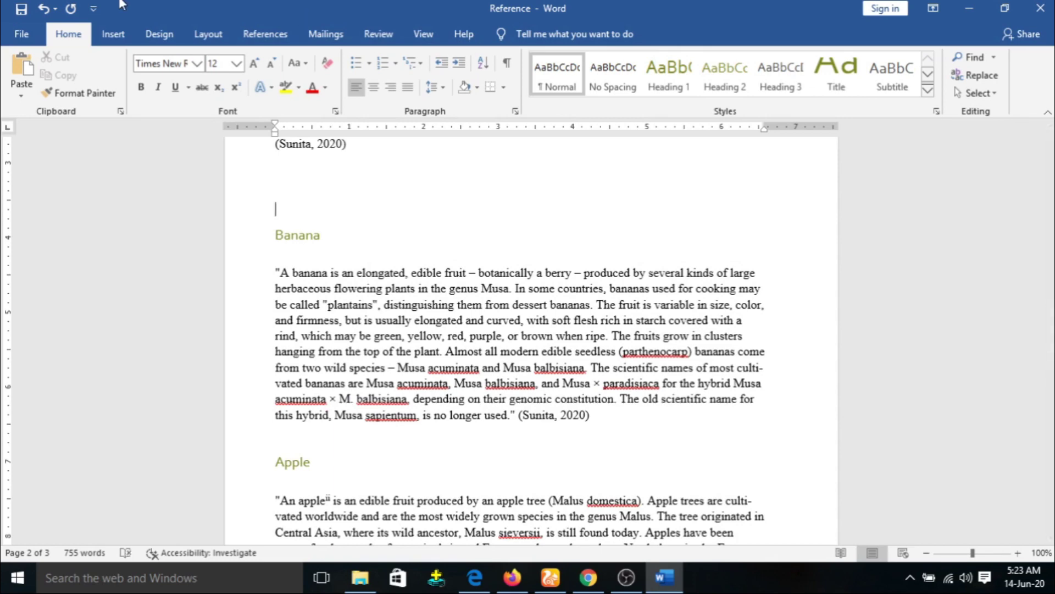
# Step: Try drawing a freeform shape in the blank space above the Banana heading, and undo it
pyautogui.click(113, 34)
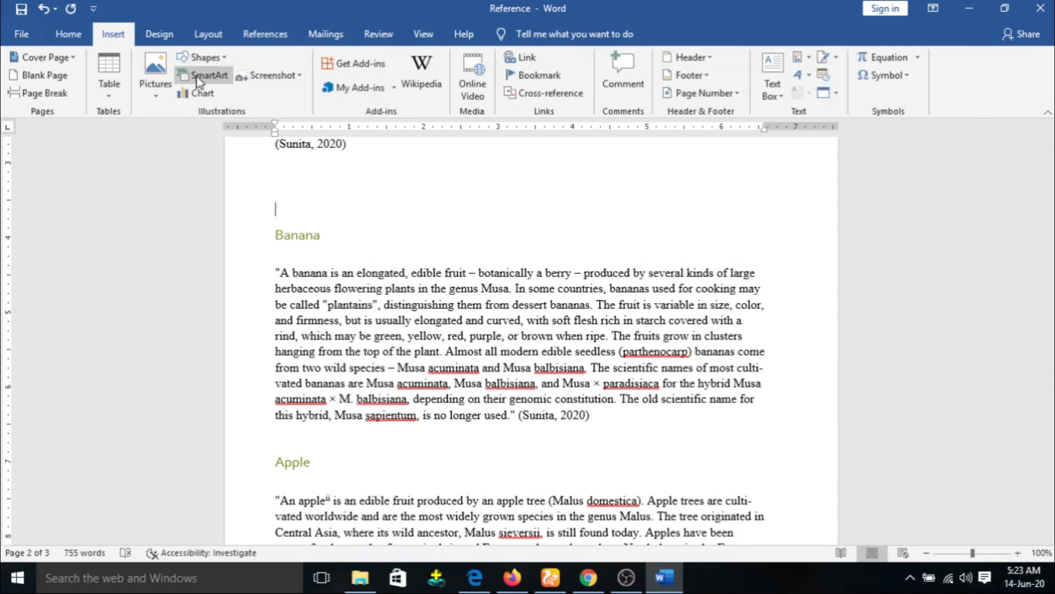
pyautogui.click(202, 57)
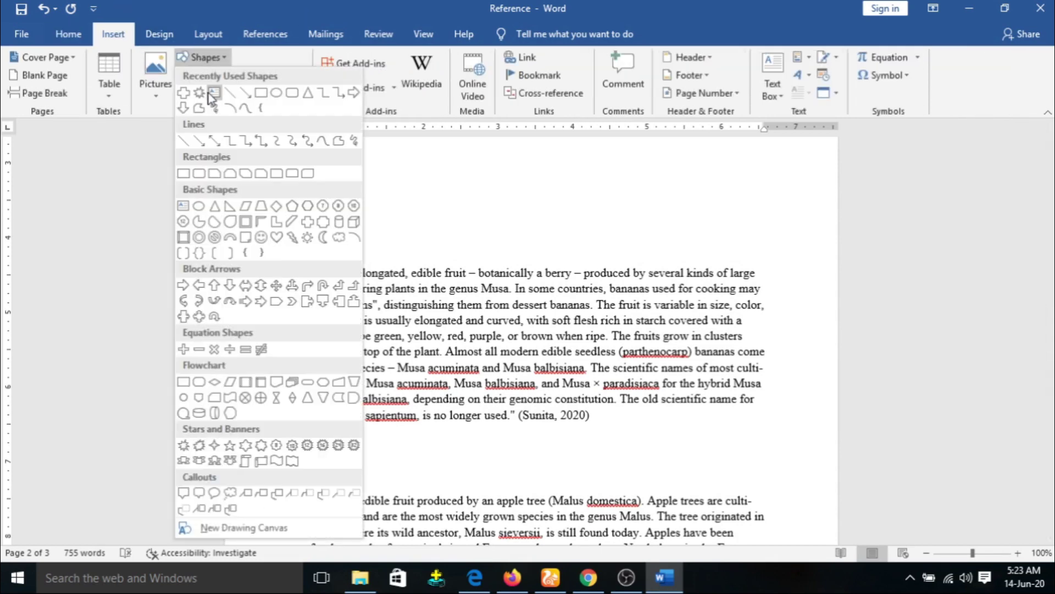
pyautogui.click(200, 108)
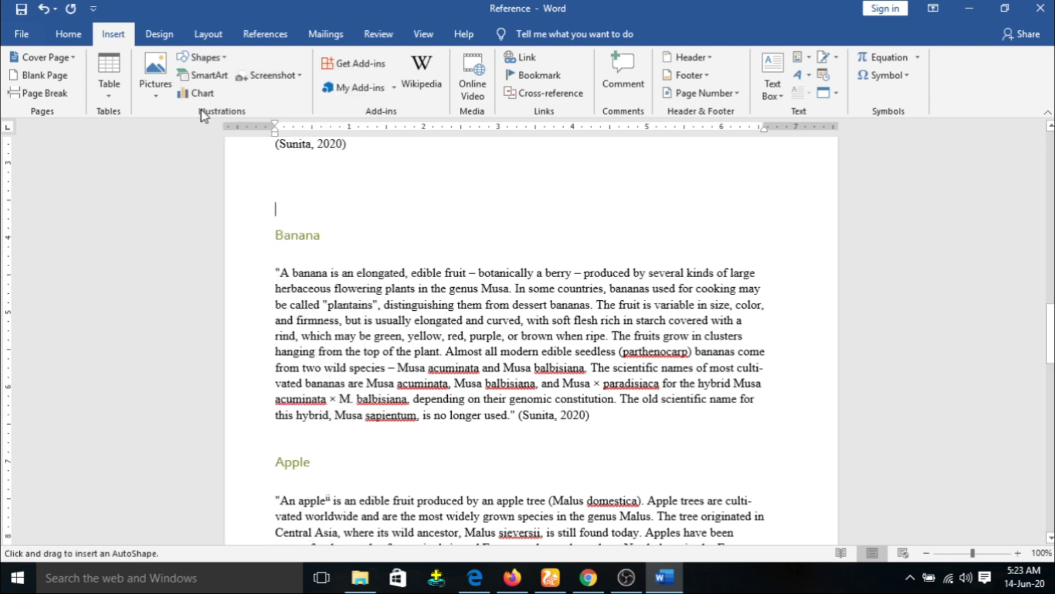
pyautogui.moveTo(338, 175)
pyautogui.mouseDown()
pyautogui.moveTo(462, 240)
pyautogui.moveTo(490, 193)
pyautogui.moveTo(356, 193)
pyautogui.moveTo(622, 204)
pyautogui.moveTo(579, 185)
pyautogui.mouseUp()
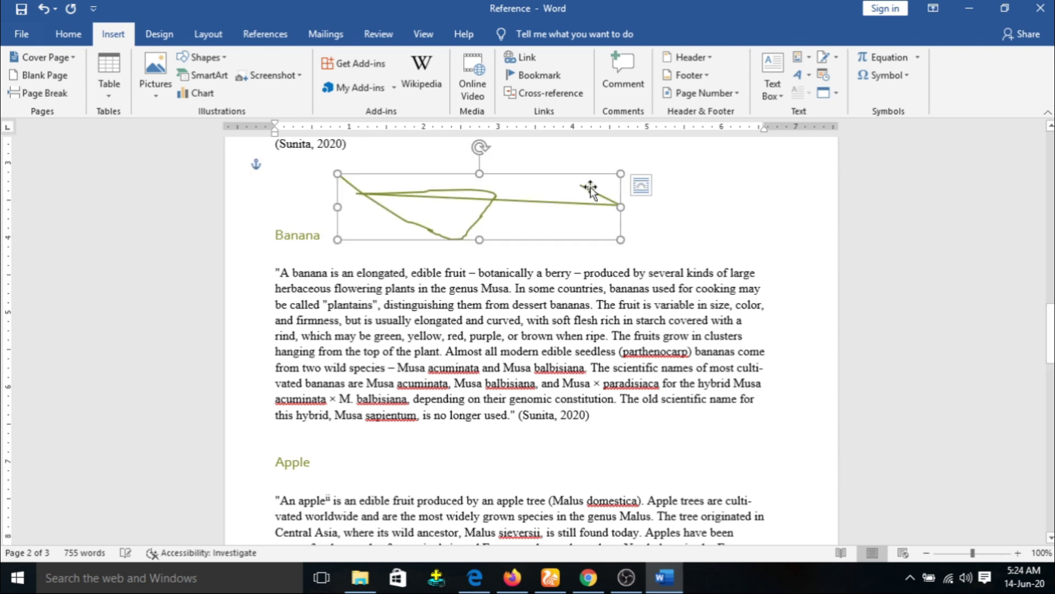
pyautogui.hotkey('ctrl', 'z')
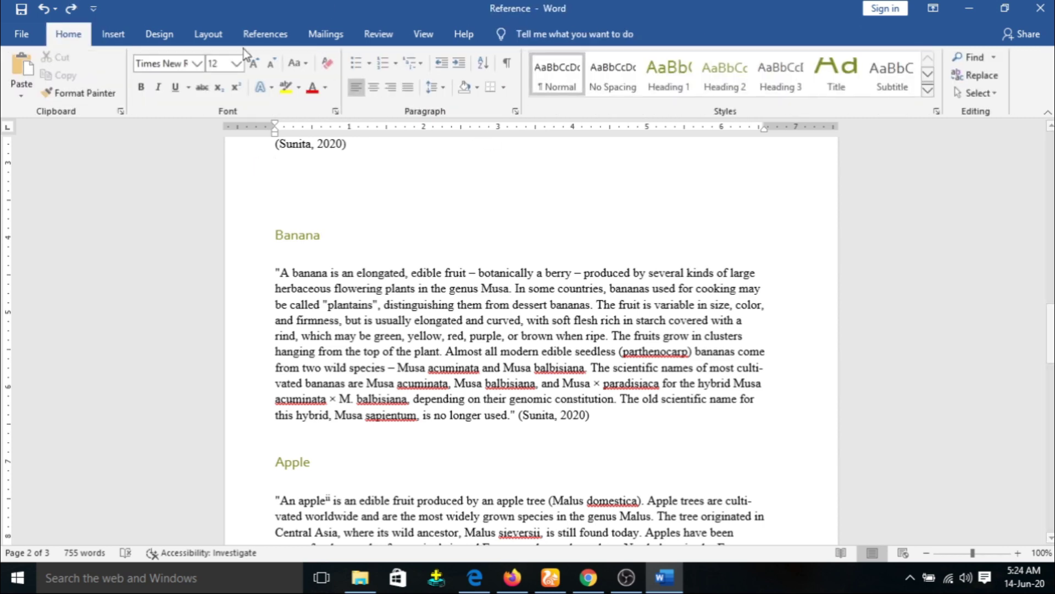
# Step: Draw an isosceles triangle in the blank space above the Banana heading
pyautogui.click(113, 34)
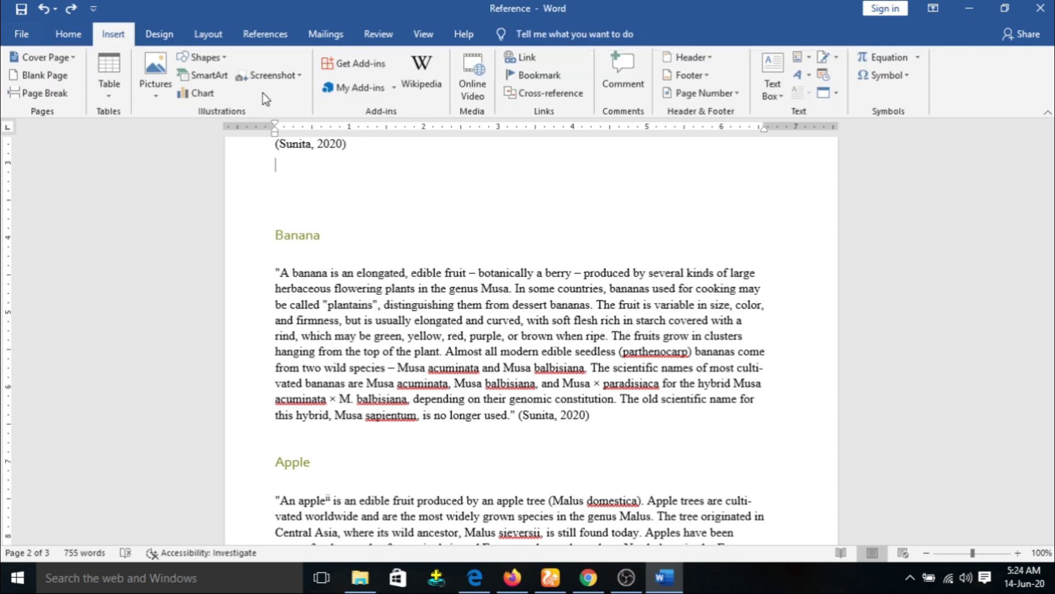
pyautogui.click(220, 62)
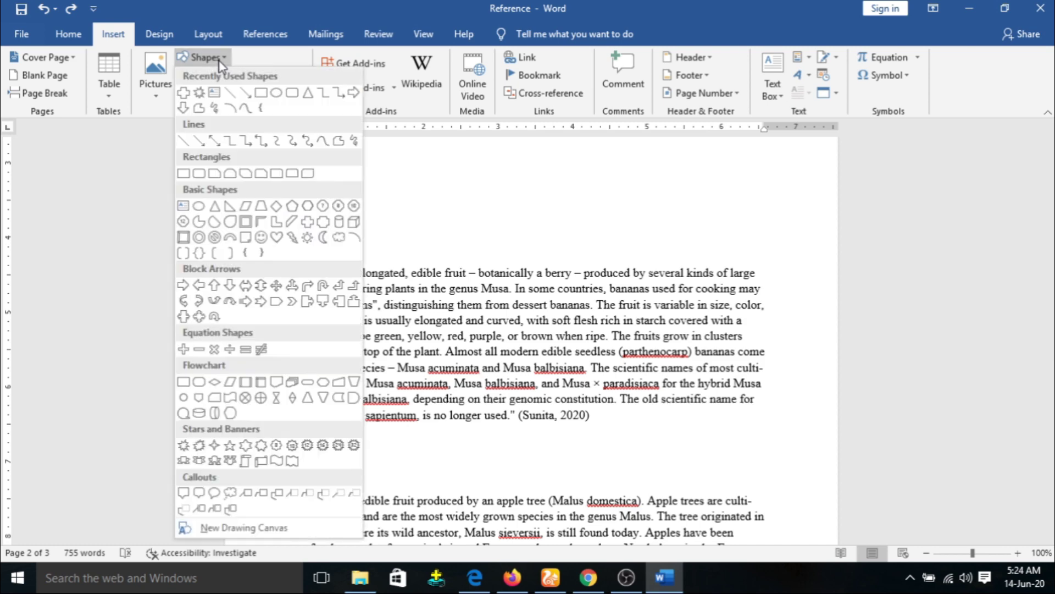
pyautogui.click(303, 92)
pyautogui.moveTo(373, 184)
pyautogui.mouseDown()
pyautogui.moveTo(471, 245)
pyautogui.moveTo(521, 229)
pyautogui.mouseUp()
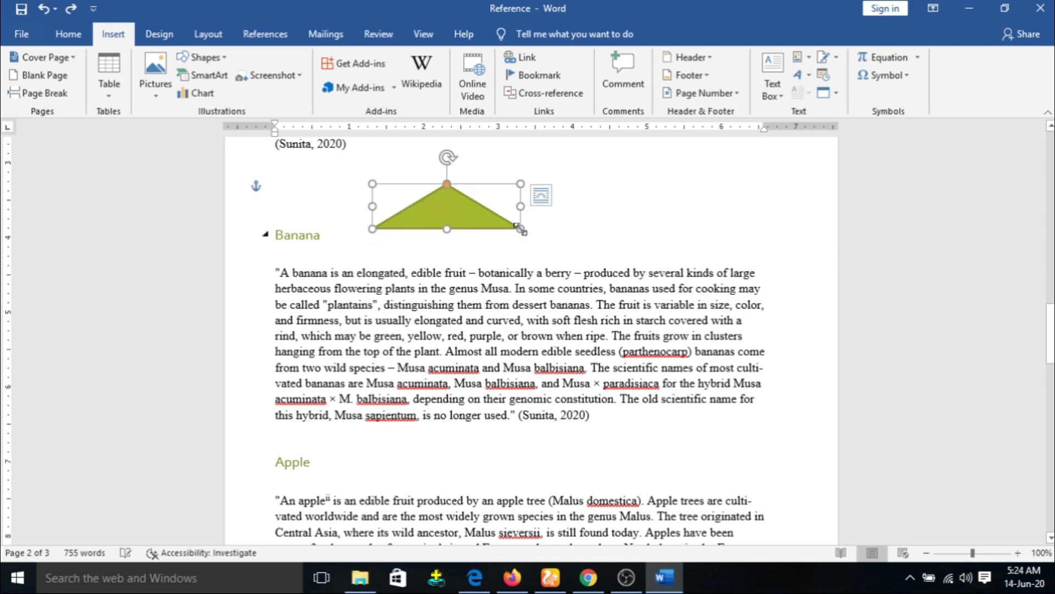
pyautogui.click(676, 214)
# Step: Insert the caption "Figure 1 Circle" for the oval above the School heading, using the Figure label and the position below the selected item
pyautogui.moveTo(1052, 328); pyautogui.dragTo(1051, 160)
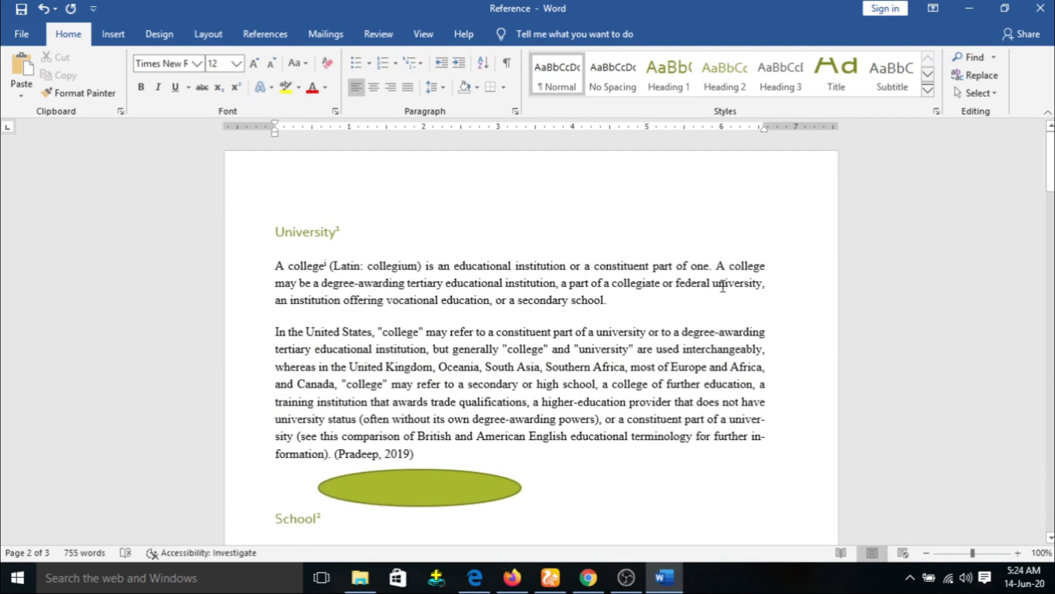
pyautogui.click(411, 499)
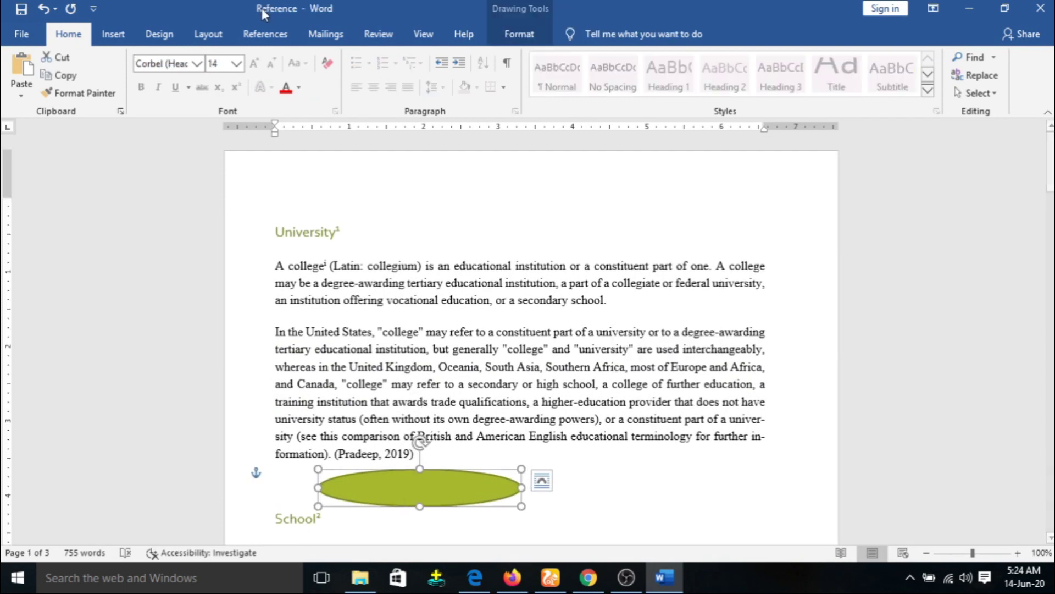
pyautogui.click(264, 33)
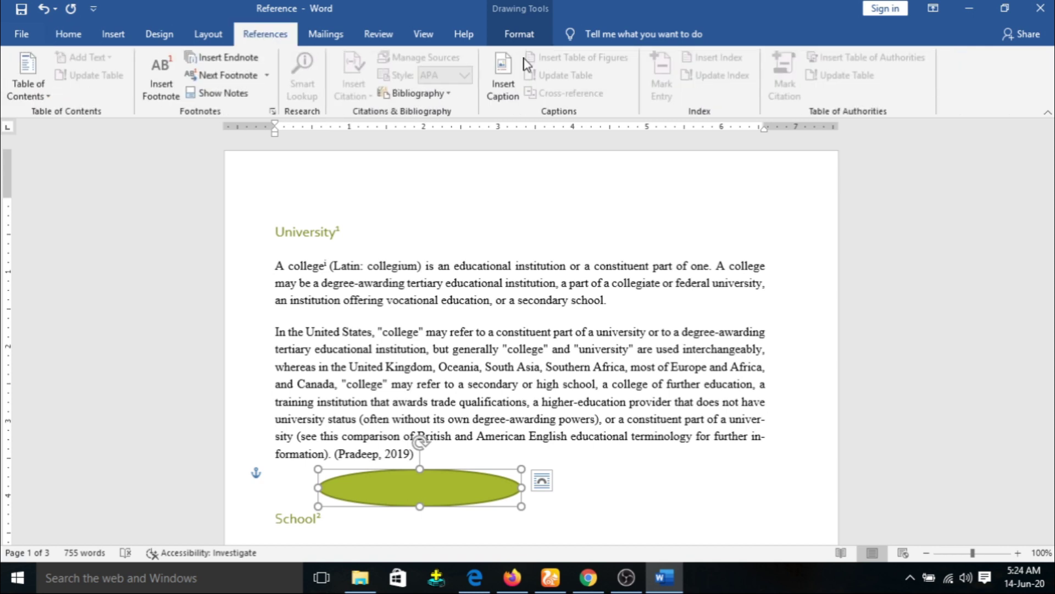
pyautogui.click(506, 69)
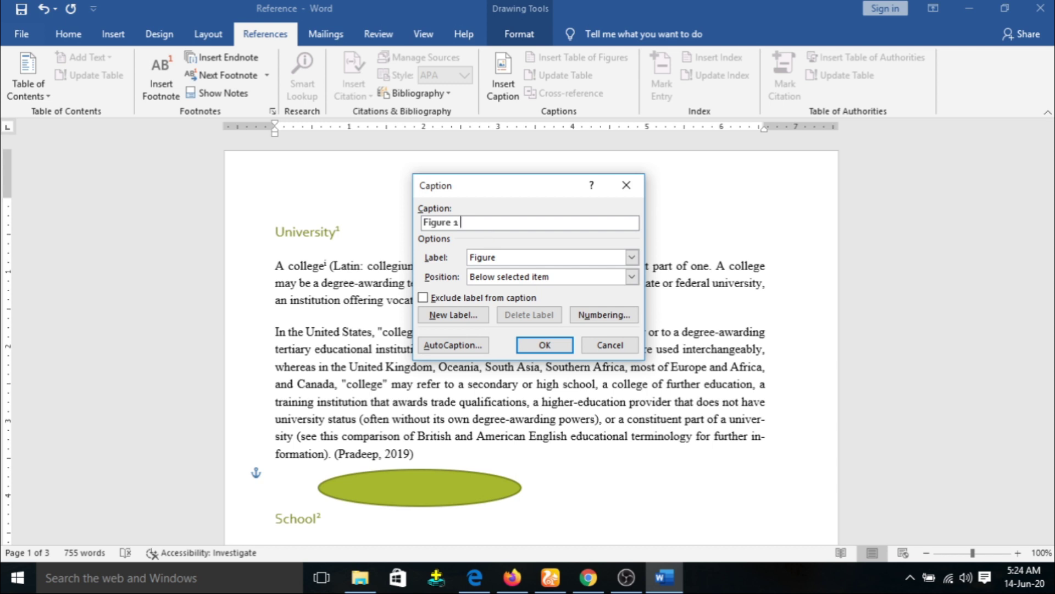
pyautogui.write('Circle')
pyautogui.click(633, 257)
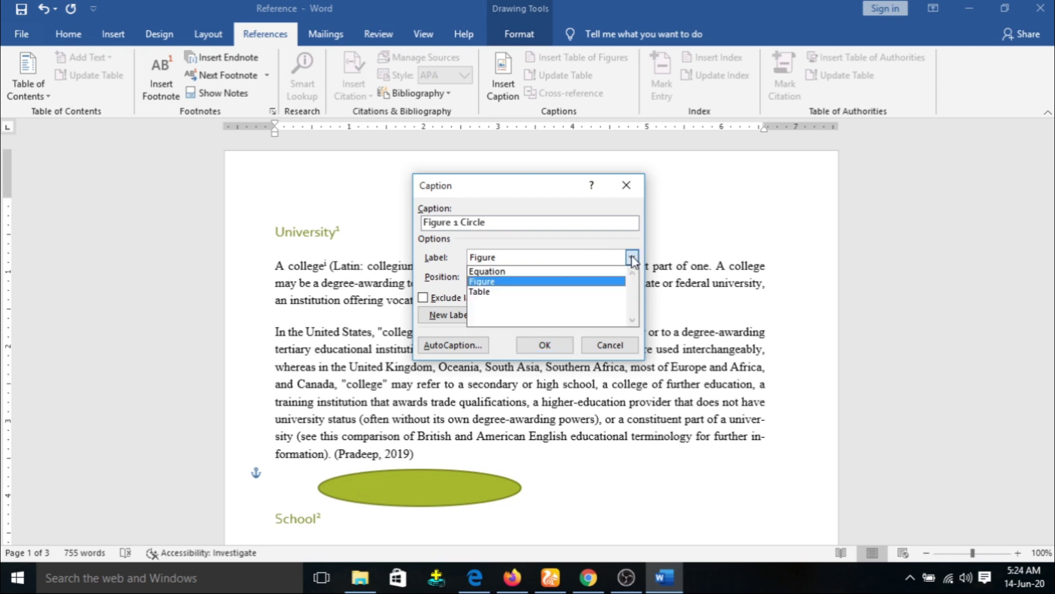
pyautogui.click(590, 281)
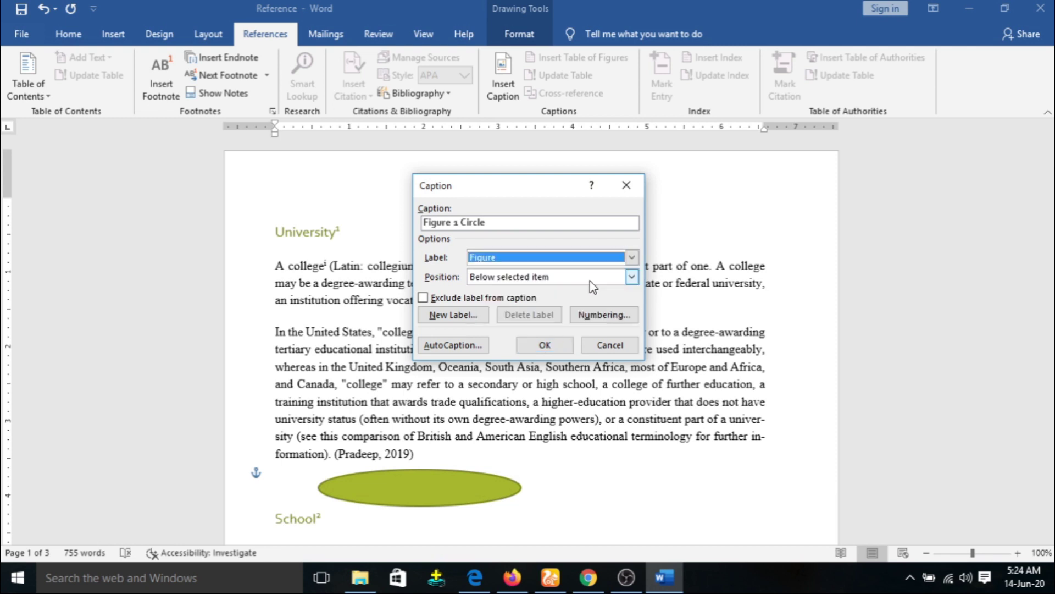
pyautogui.click(633, 278)
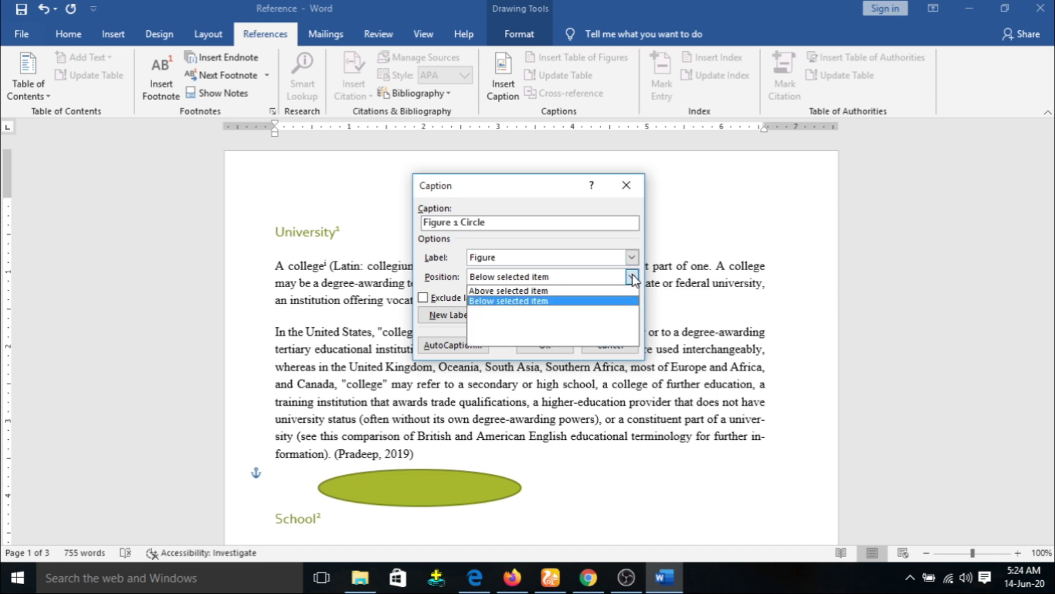
pyautogui.click(559, 302)
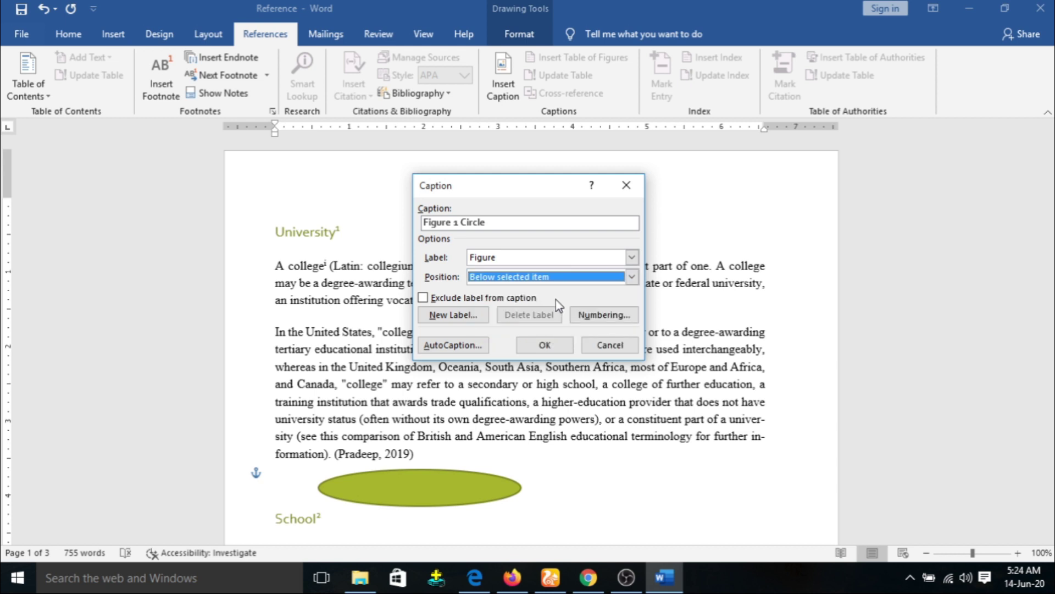
pyautogui.click(540, 345)
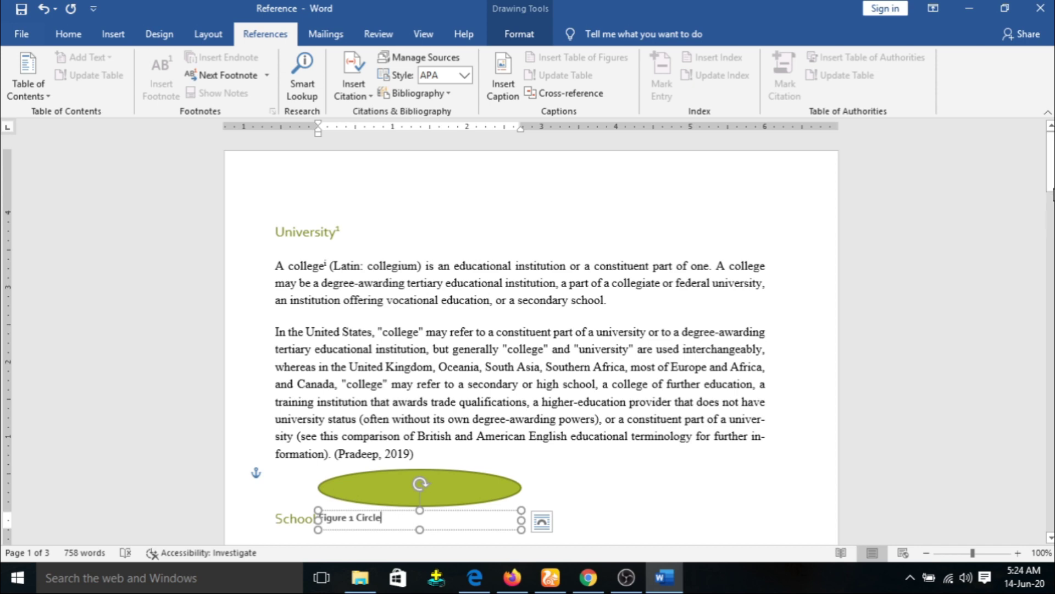
# Step: Add a blank line above the School heading so it sits below the Figure 1 Circle caption
pyautogui.moveTo(1052, 193); pyautogui.dragTo(1052, 221)
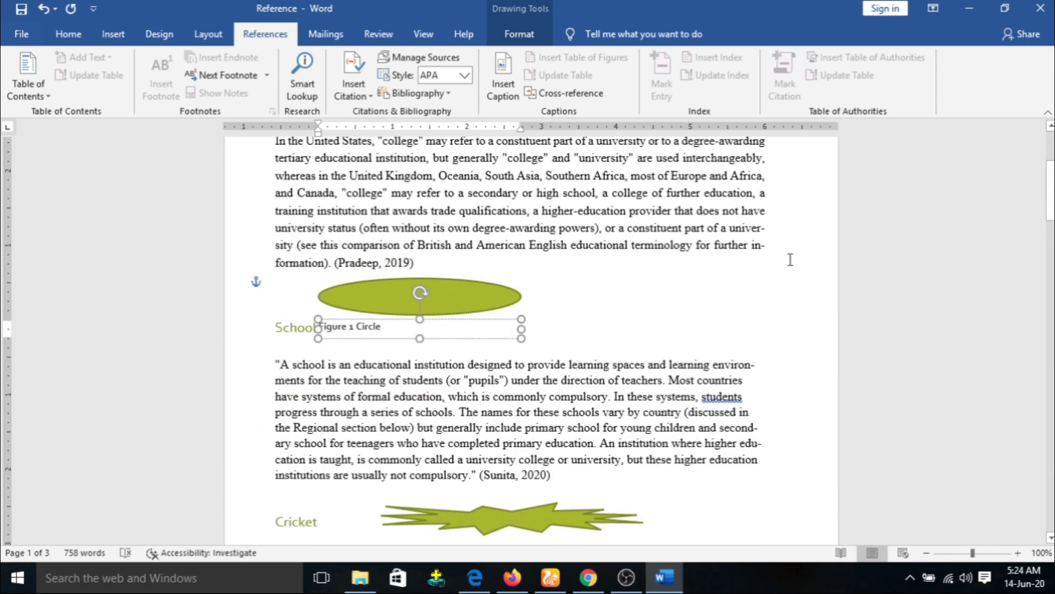
pyautogui.click(718, 274)
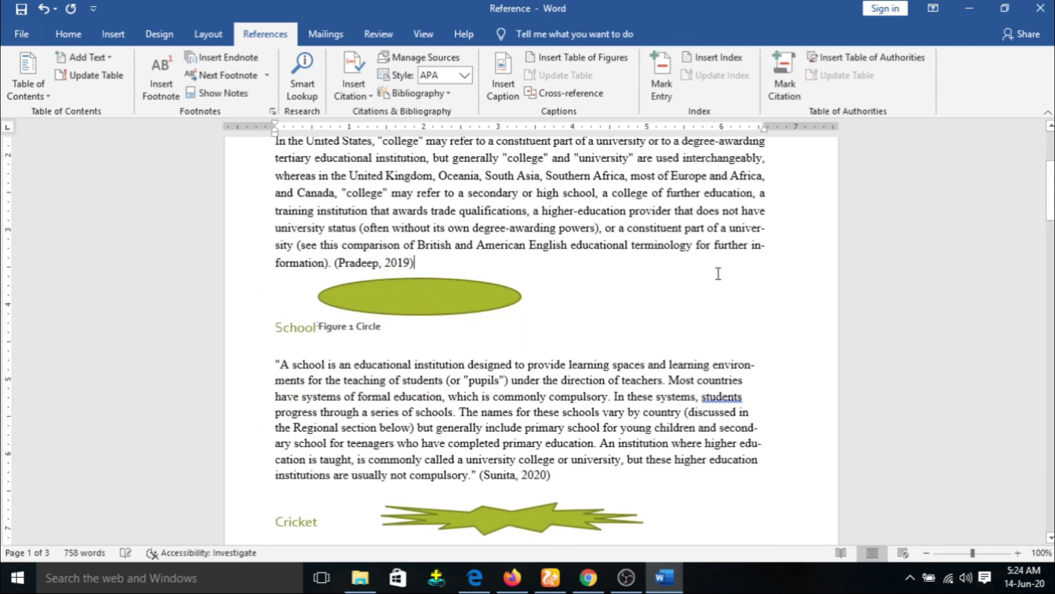
pyautogui.click(278, 322)
pyautogui.press('Return')
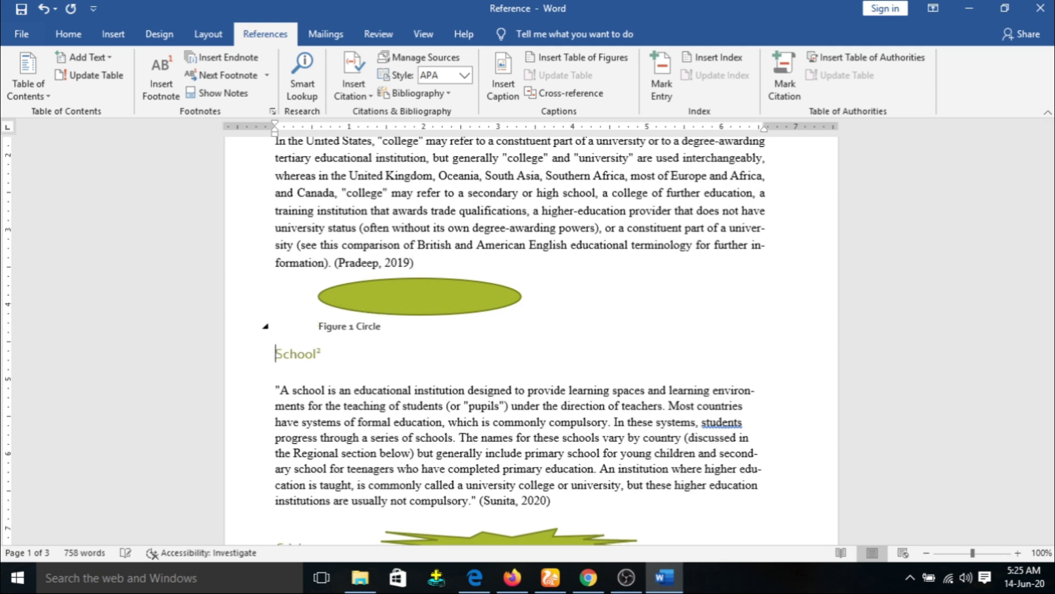
pyautogui.click(355, 325)
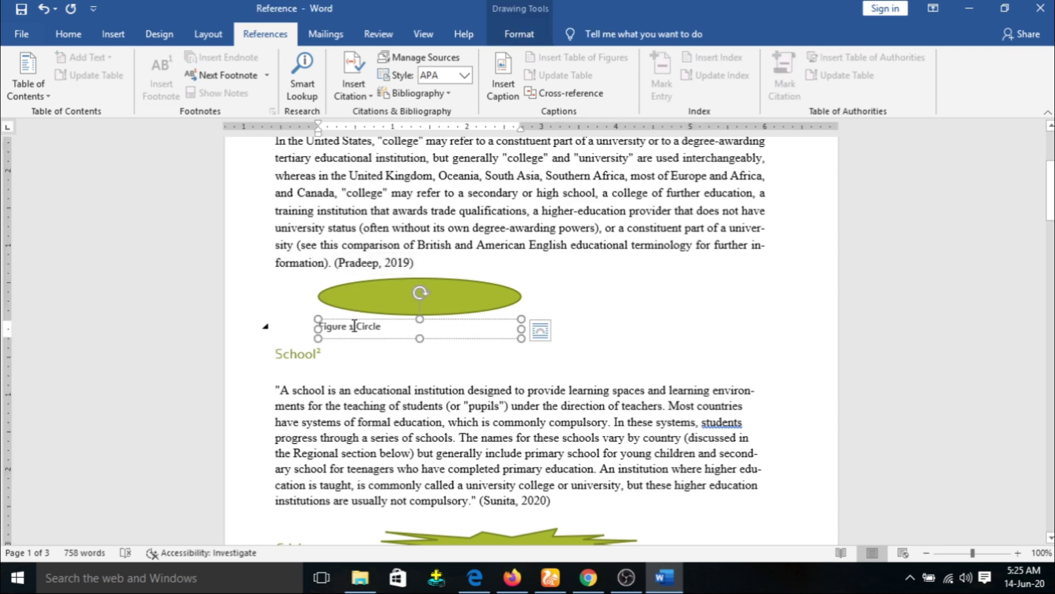
# Step: Insert the caption "Figure 2 Star" below the star shape beside the Cricket heading
pyautogui.moveTo(1052, 192); pyautogui.dragTo(1052, 220)
pyautogui.moveTo(1053, 221); pyautogui.dragTo(1054, 223)
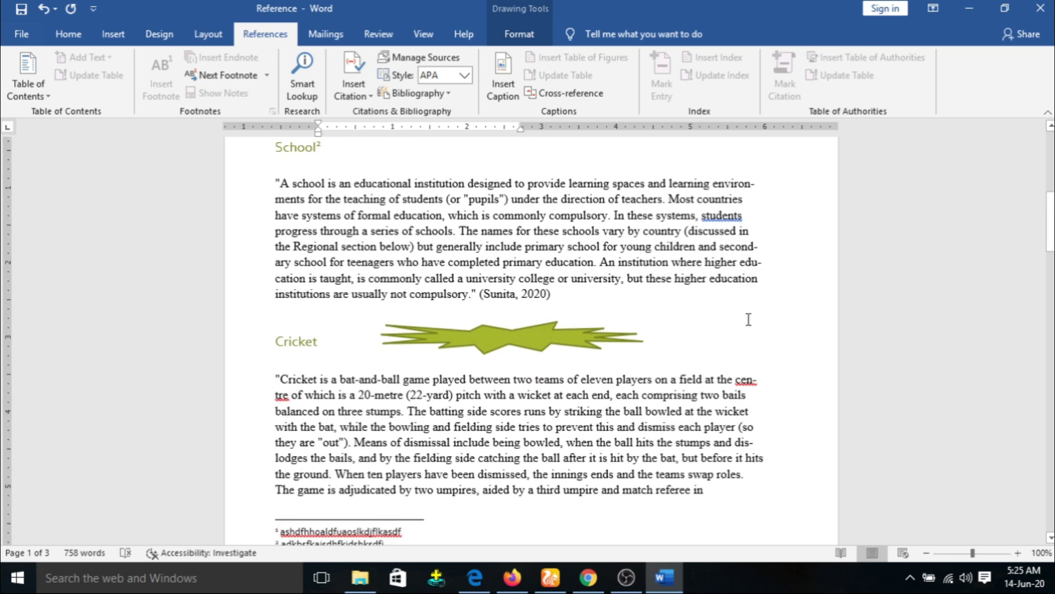
pyautogui.click(548, 345)
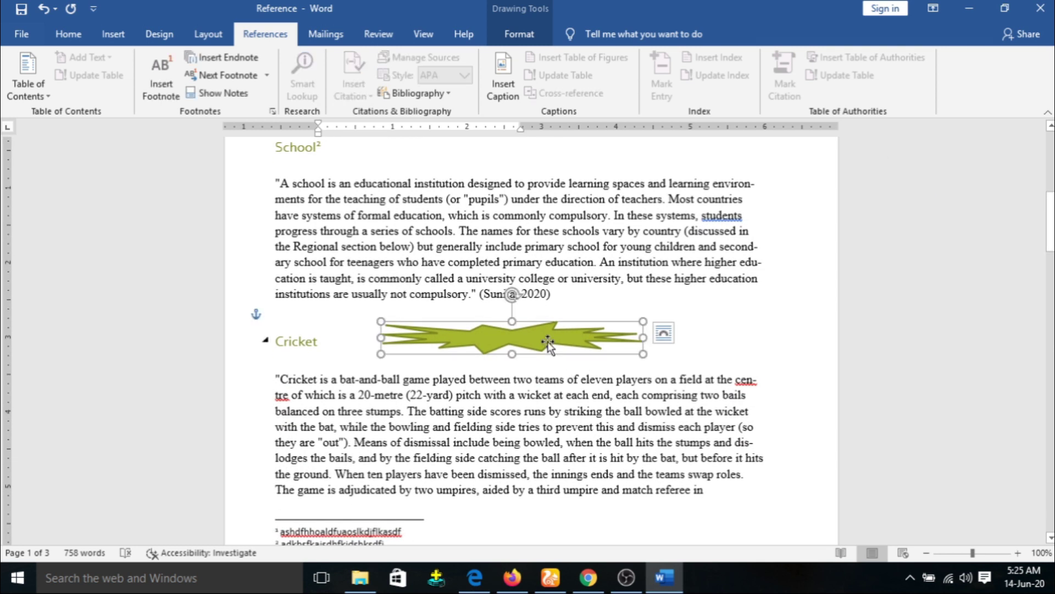
pyautogui.click(501, 87)
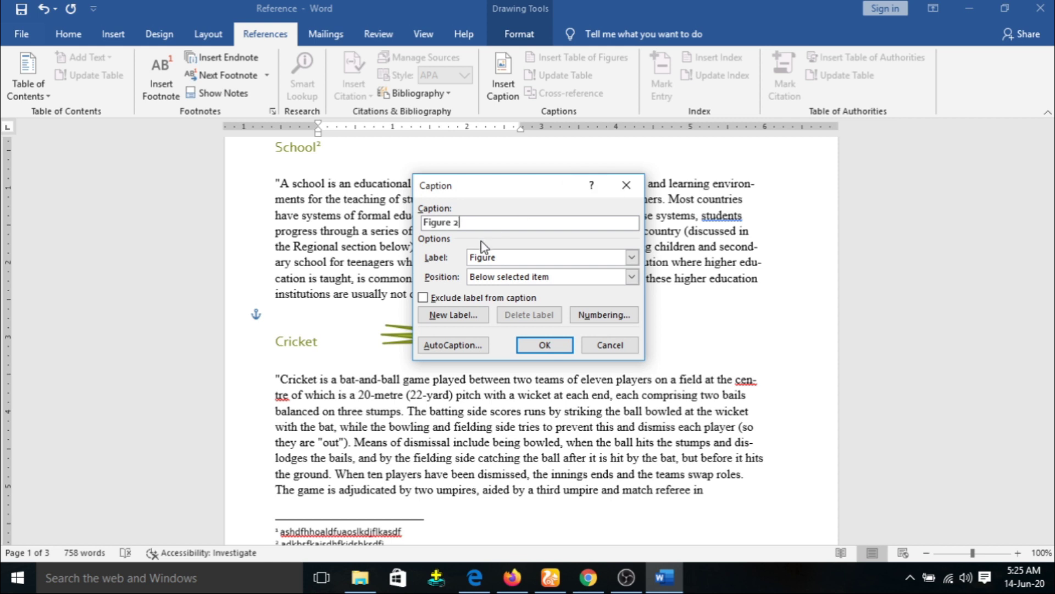
pyautogui.write('Star')
pyautogui.click(543, 344)
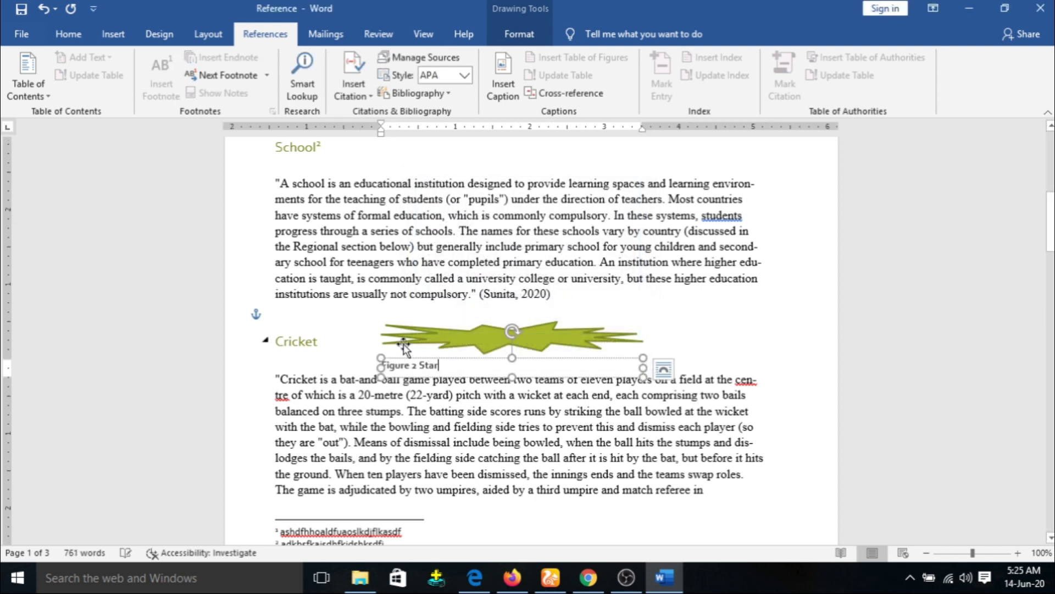
# Step: Add blank space above the Cricket heading to move its text clear of the star's caption
pyautogui.click(299, 323)
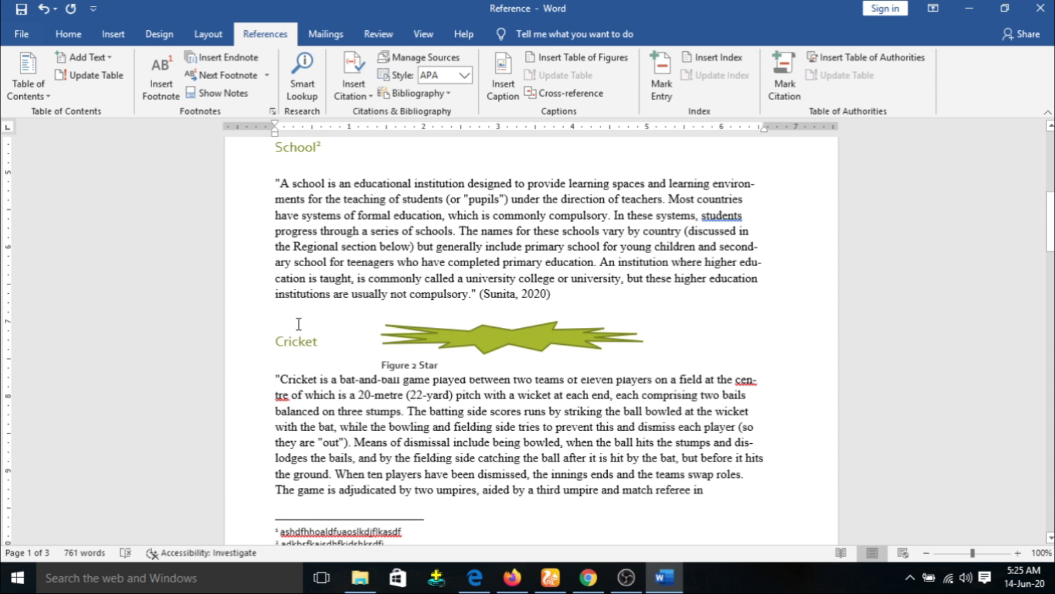
pyautogui.press('Return')
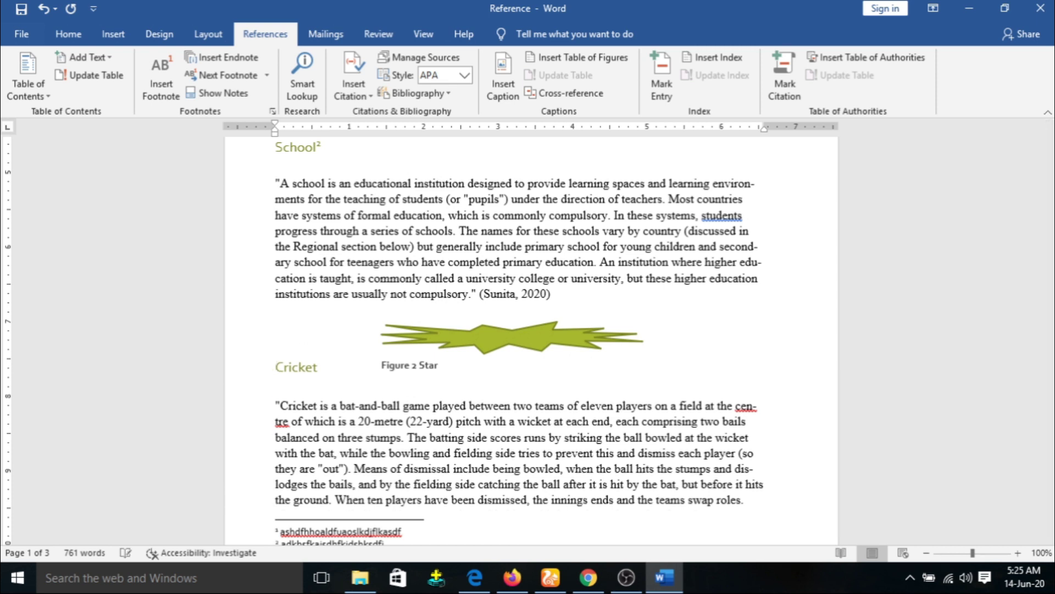
pyautogui.press('Return')
# Step: Insert the caption "Figure 3 Plus" below the plus shape beside the Hocky heading
pyautogui.moveTo(1047, 203); pyautogui.dragTo(1047, 294)
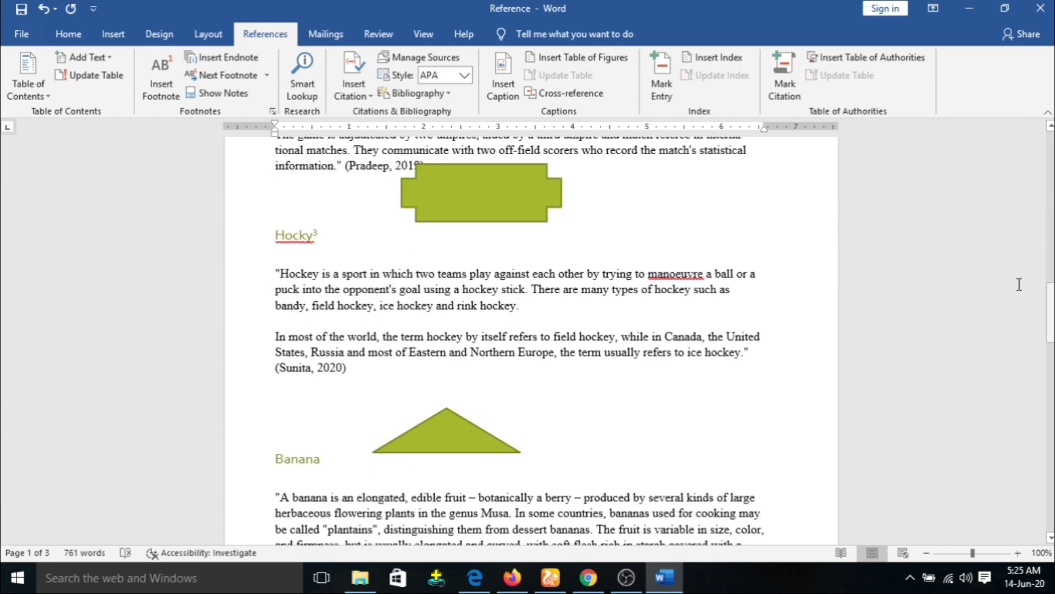
pyautogui.click(483, 187)
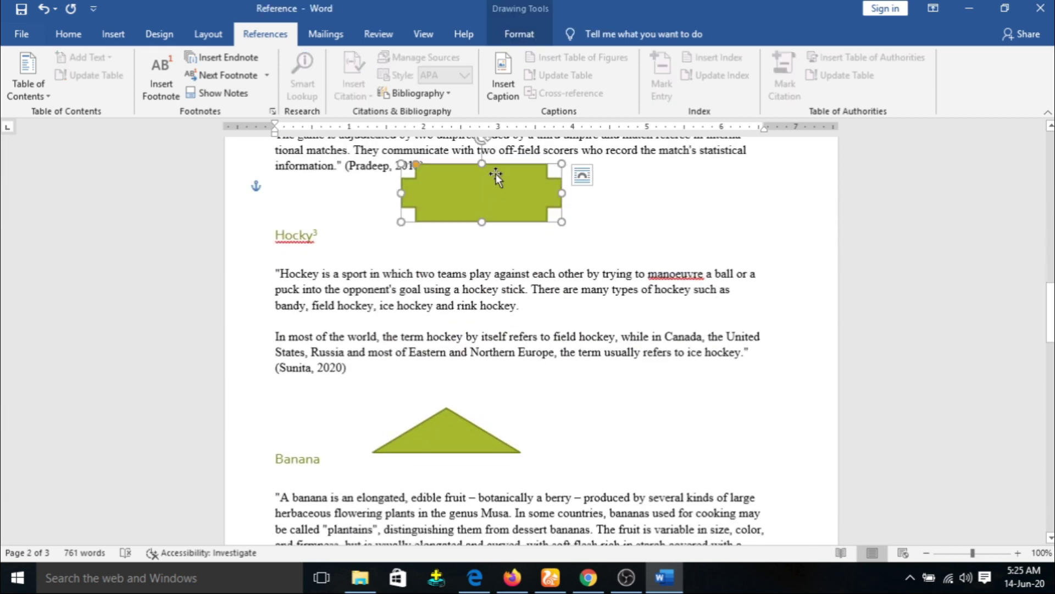
pyautogui.click(502, 88)
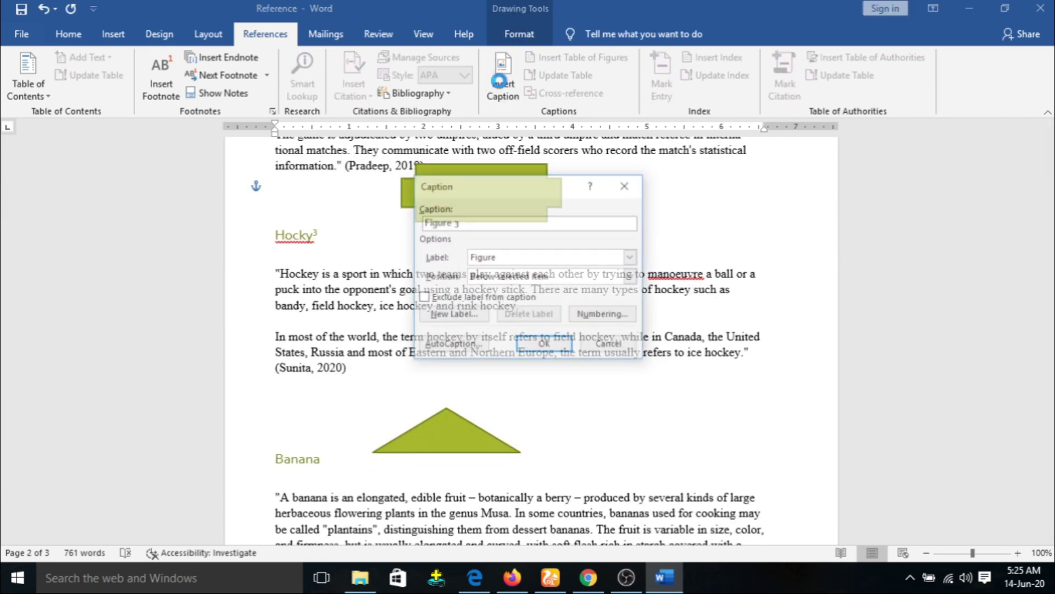
pyautogui.click(458, 222)
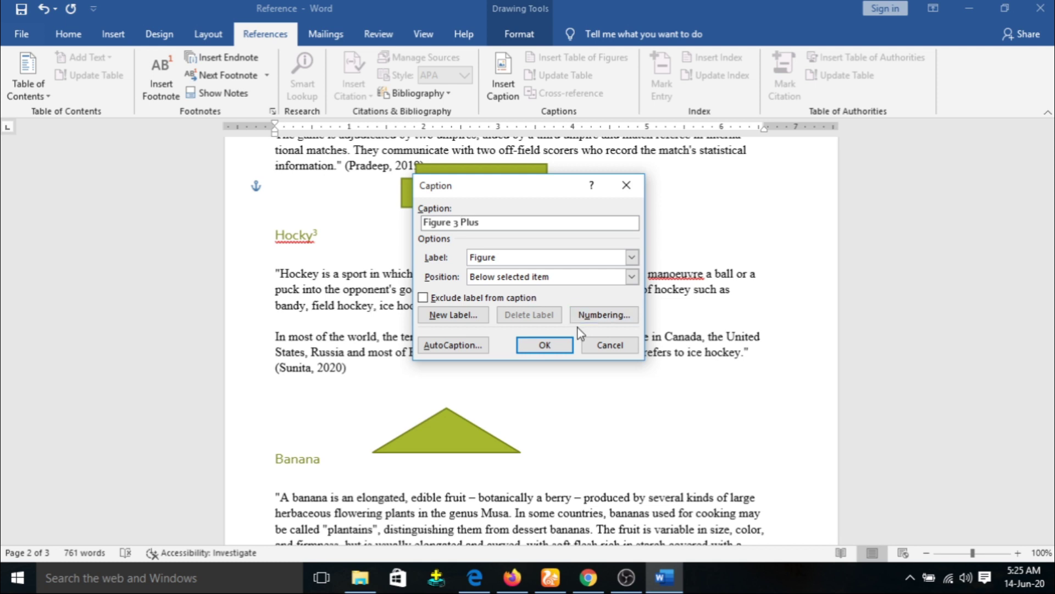
pyautogui.click(553, 344)
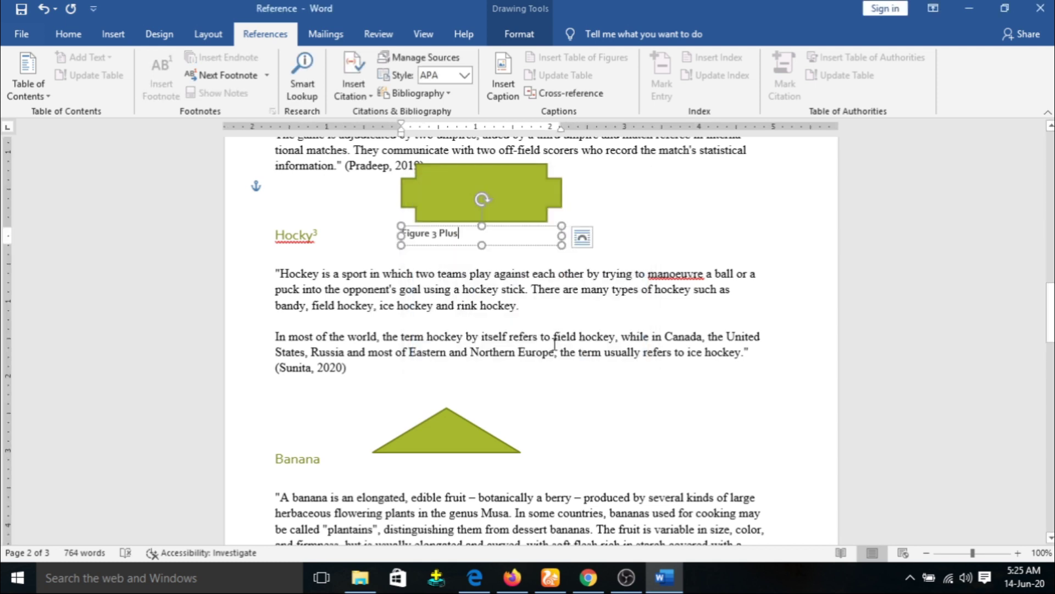
# Step: Insert the caption "Figure 4 Triangle" below the triangle beside the Banana heading
pyautogui.click(448, 447)
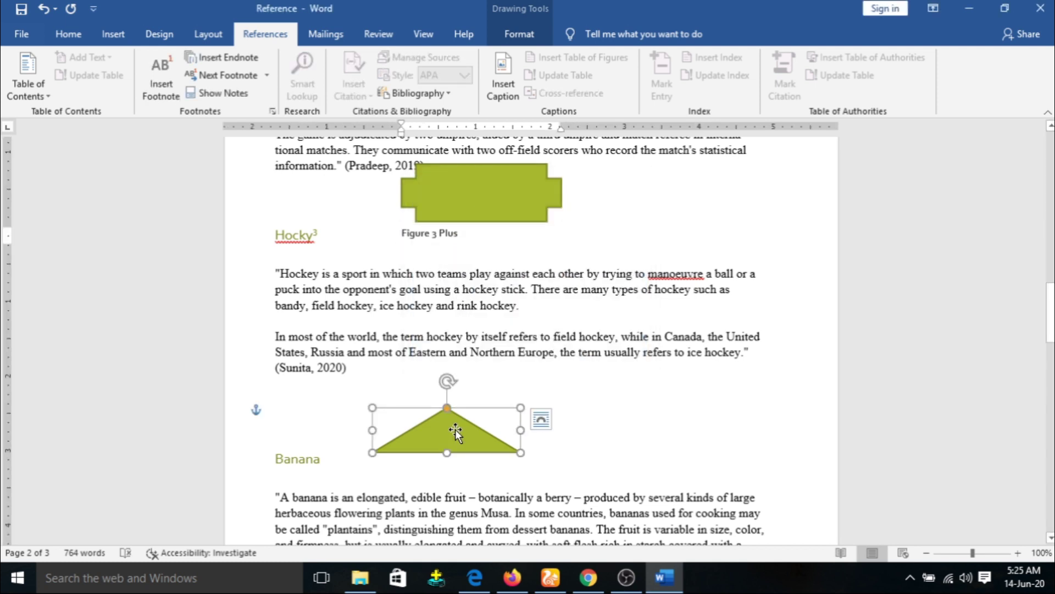
pyautogui.click(505, 85)
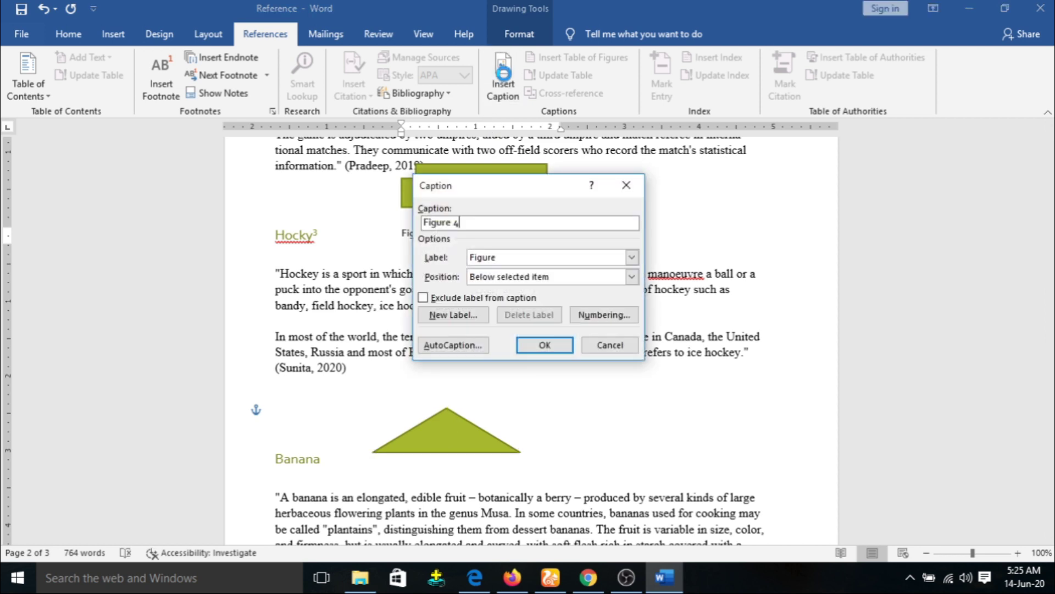
pyautogui.write('Triangle')
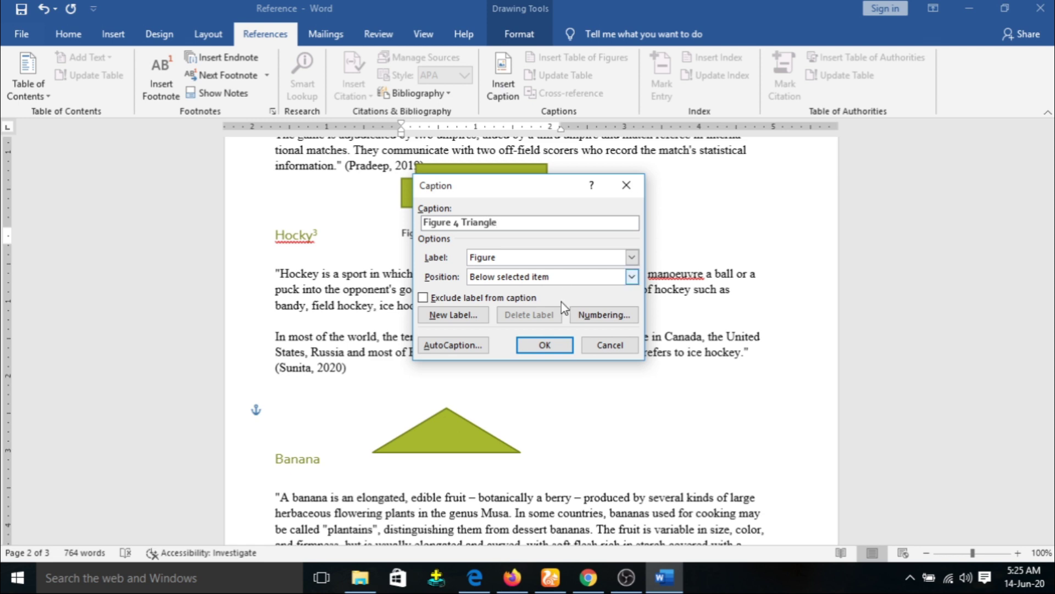
pyautogui.click(536, 348)
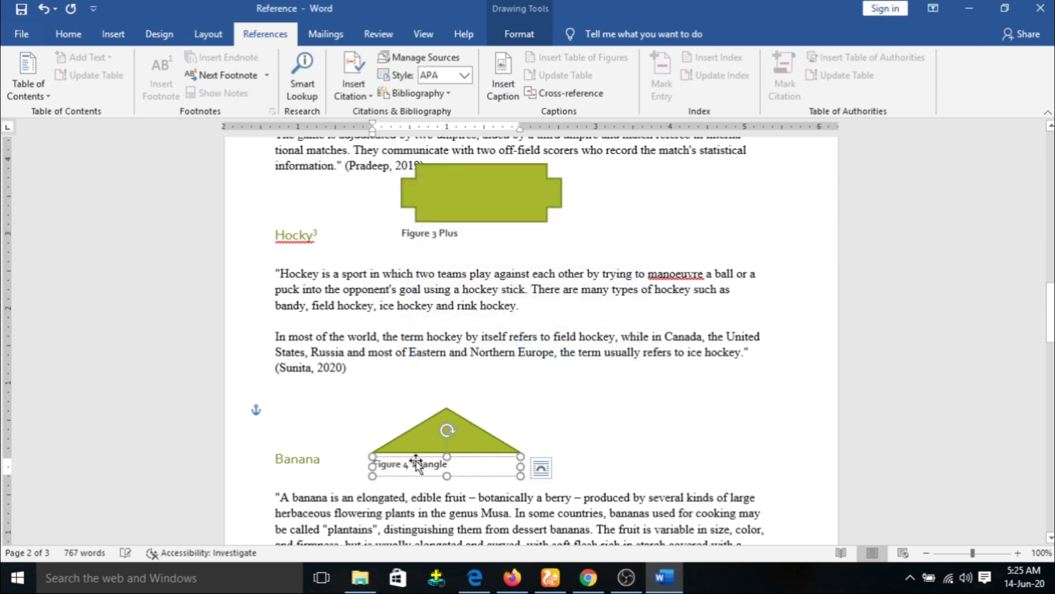
pyautogui.click(567, 410)
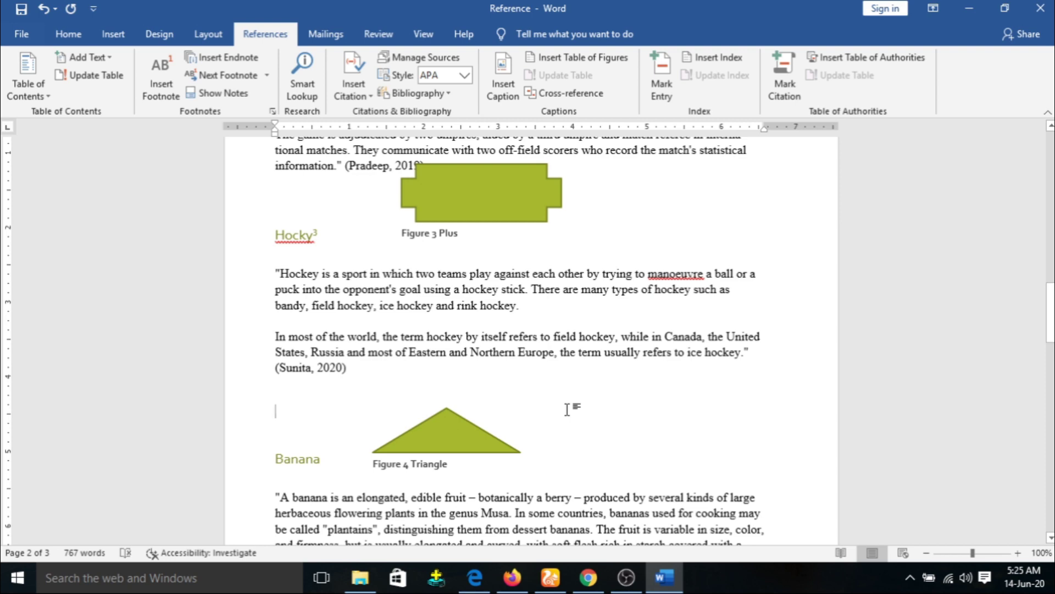
# Step: Add a blank line below the last bibliography entry at the end of the document
pyautogui.moveTo(1053, 315)
pyautogui.mouseDown()
pyautogui.moveTo(1054, 398)
pyautogui.moveTo(1053, 330)
pyautogui.mouseUp()
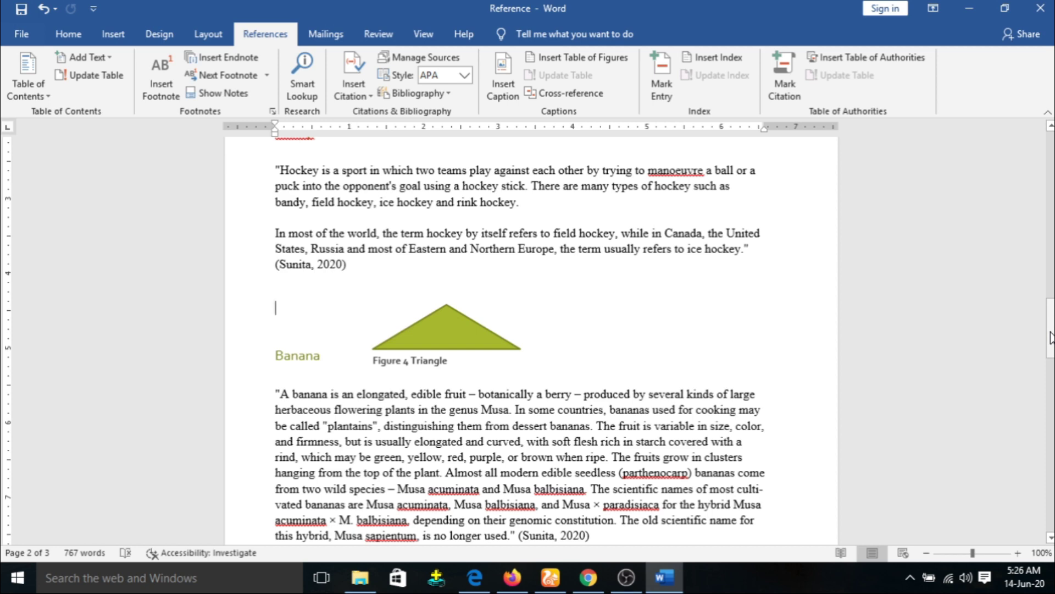
pyautogui.moveTo(1050, 330); pyautogui.dragTo(1050, 470)
pyautogui.click(577, 379)
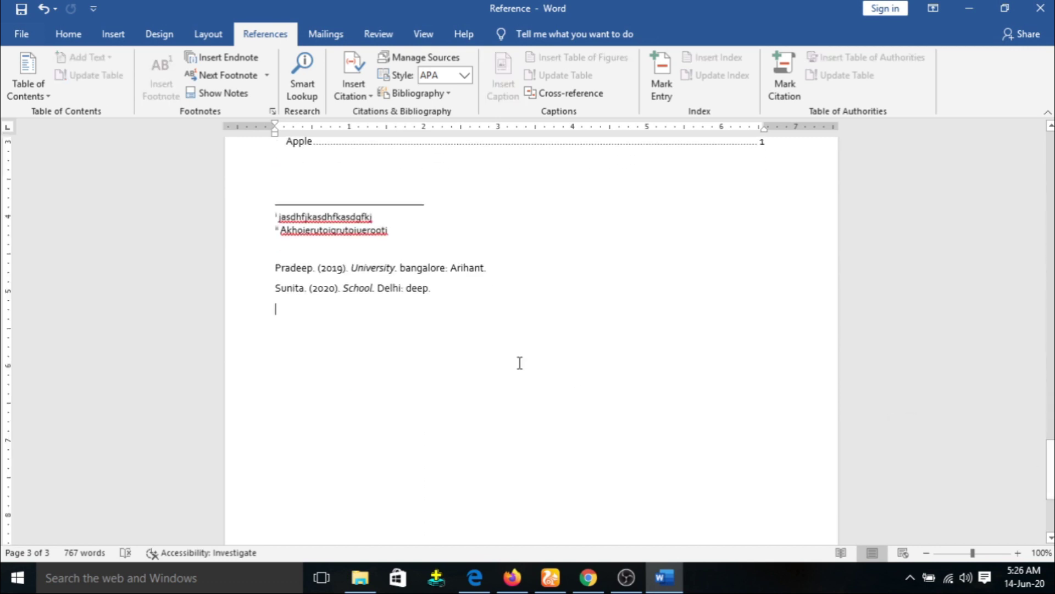
pyautogui.press('Return')
# Step: Check the triangle's caption and look through the last two pages for a place to insert a table of figures
pyautogui.moveTo(1052, 484); pyautogui.dragTo(1051, 375)
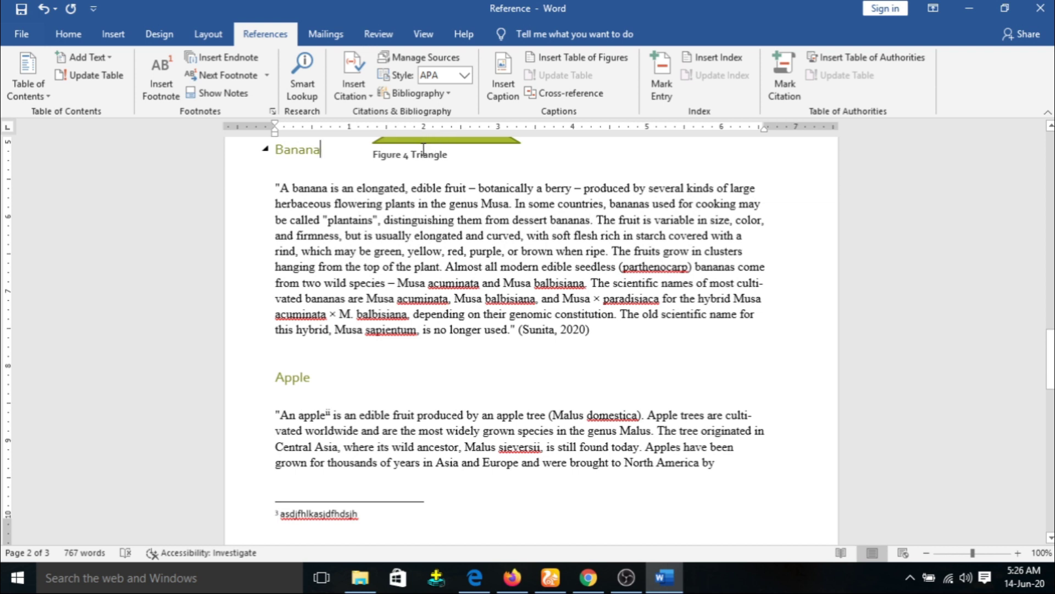
pyautogui.click(422, 151)
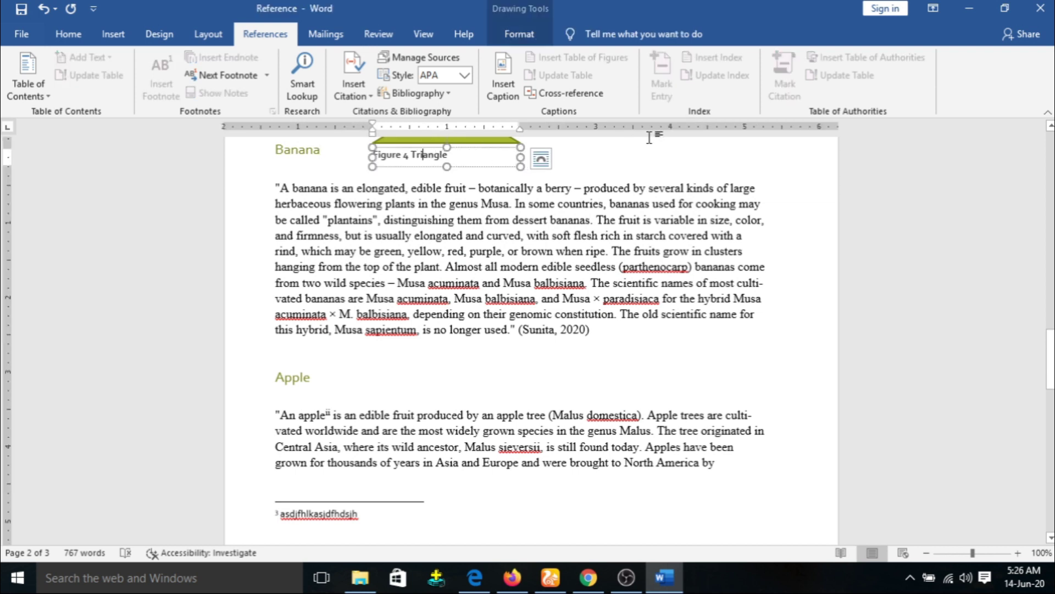
pyautogui.click(617, 152)
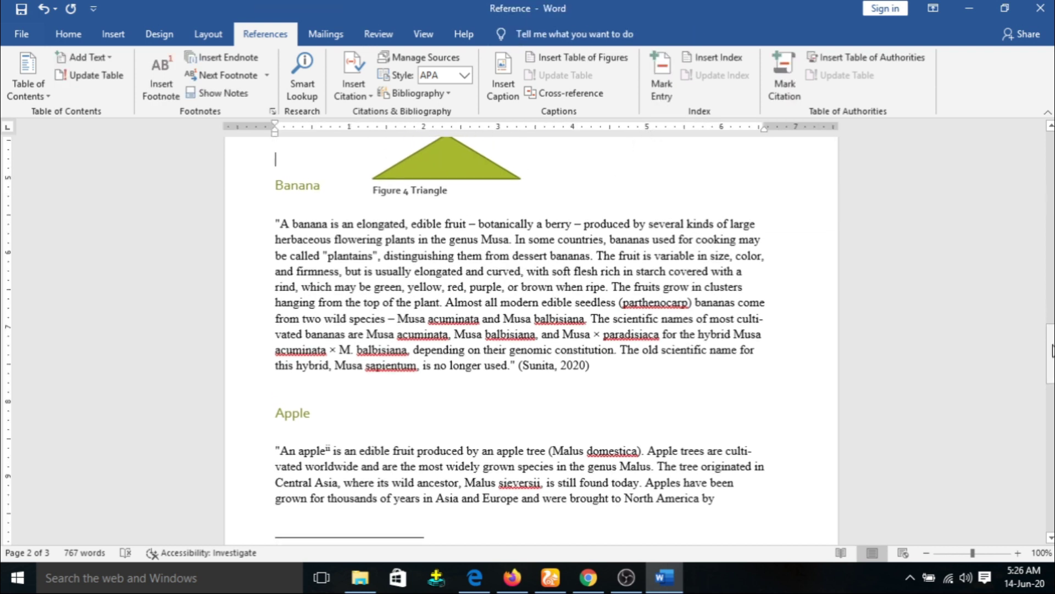
pyautogui.moveTo(1050, 352); pyautogui.dragTo(1050, 454)
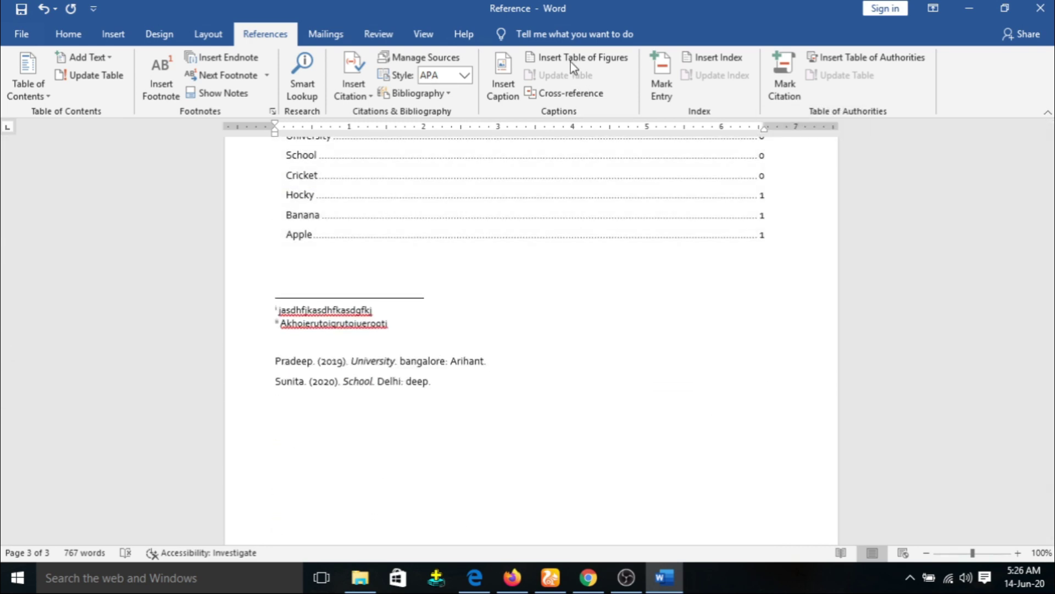
pyautogui.click(438, 419)
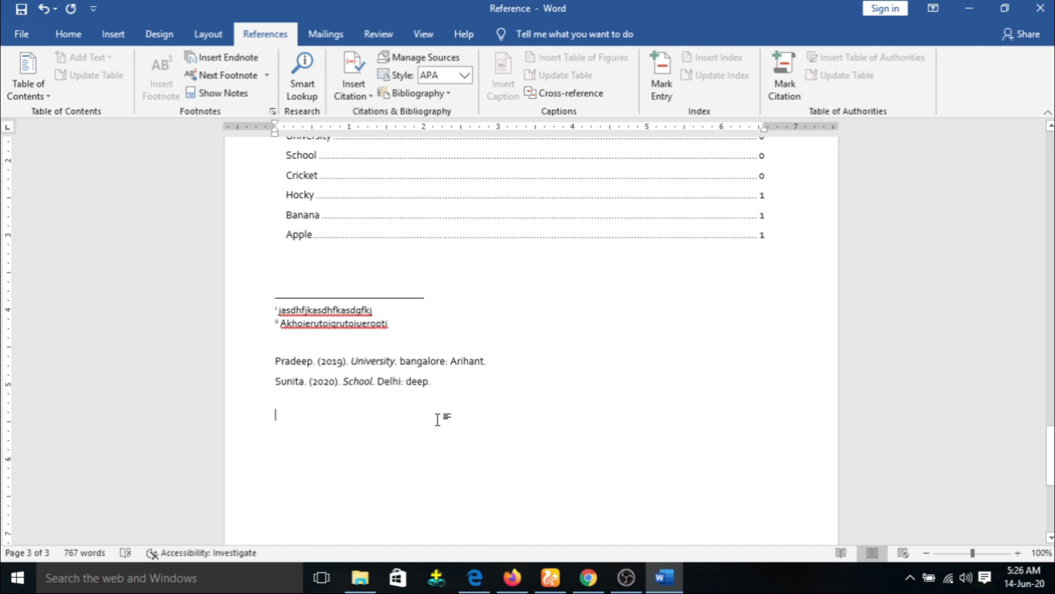
pyautogui.moveTo(1050, 454); pyautogui.dragTo(1050, 377)
pyautogui.click(751, 352)
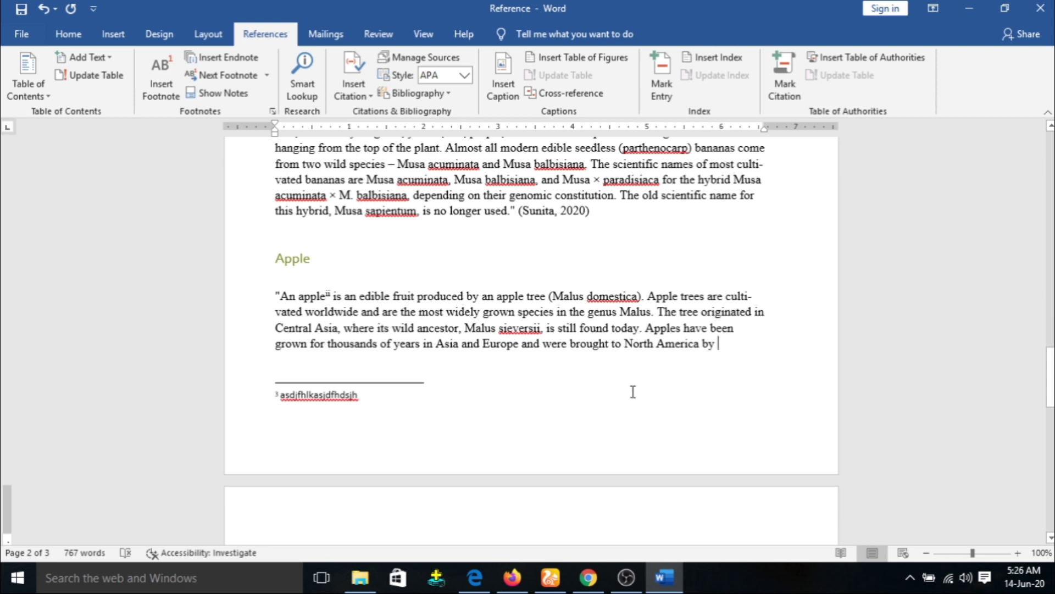
pyautogui.press('Right')
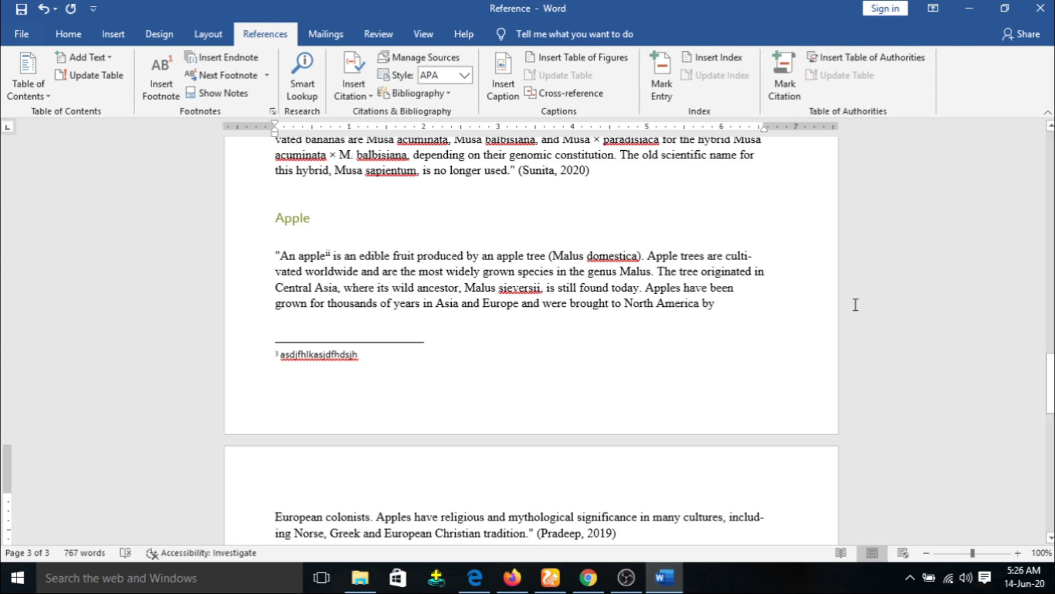
# Step: Insert a table of figures on the blank line above the Apple heading, using the From template format and the Figure caption label
pyautogui.click(340, 186)
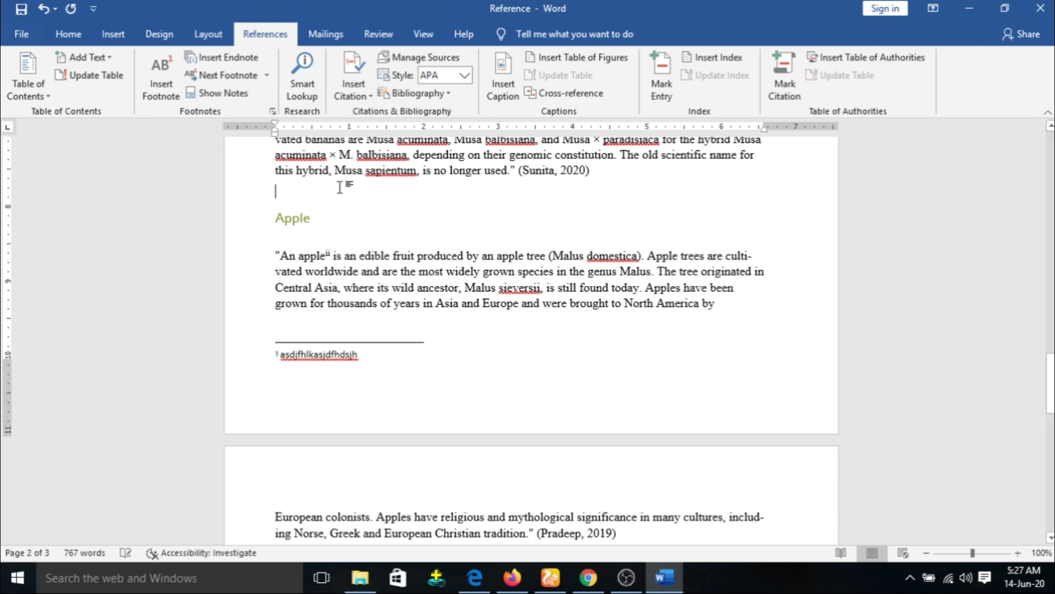
pyautogui.click(582, 57)
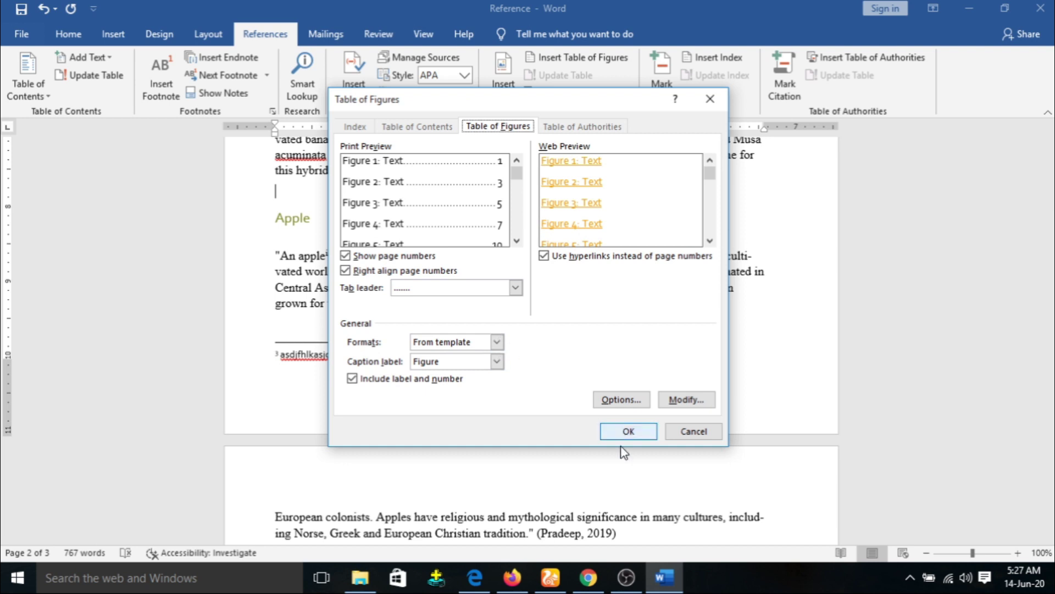
pyautogui.click(629, 432)
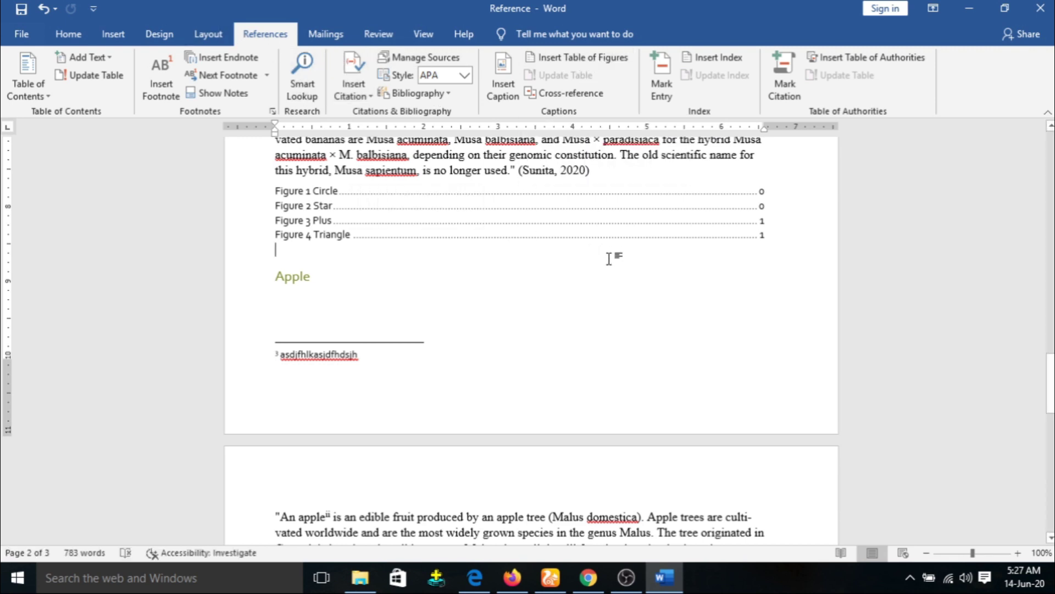
# Step: Change the caption text of the plus shape beside the Hocky heading from Plus to "abs"
pyautogui.click(499, 223)
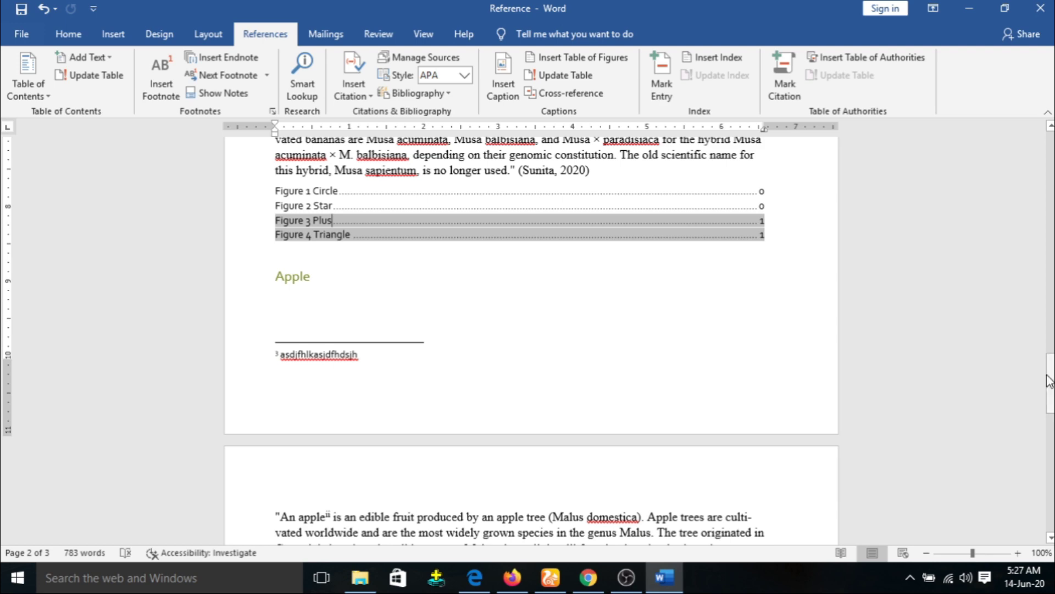
pyautogui.moveTo(1050, 383); pyautogui.dragTo(1050, 303)
pyautogui.click(447, 297)
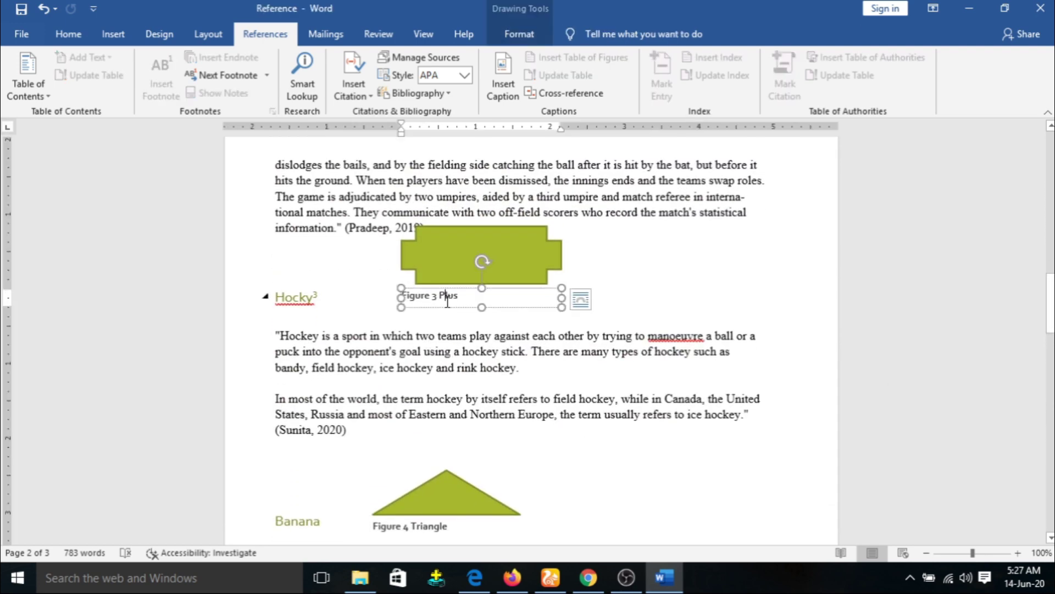
pyautogui.doubleClick(443, 297)
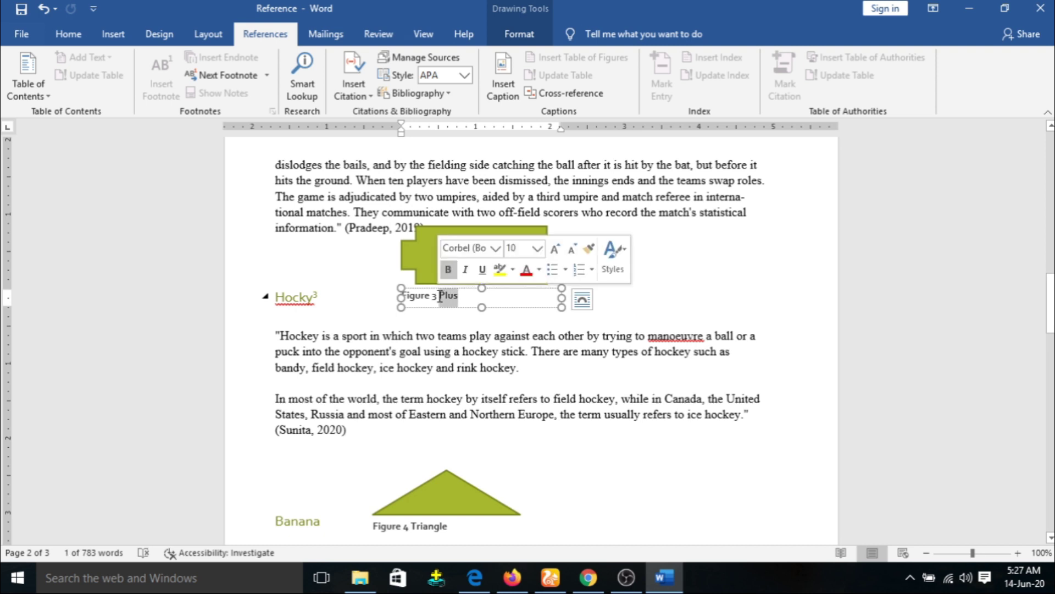
pyautogui.write('ab')
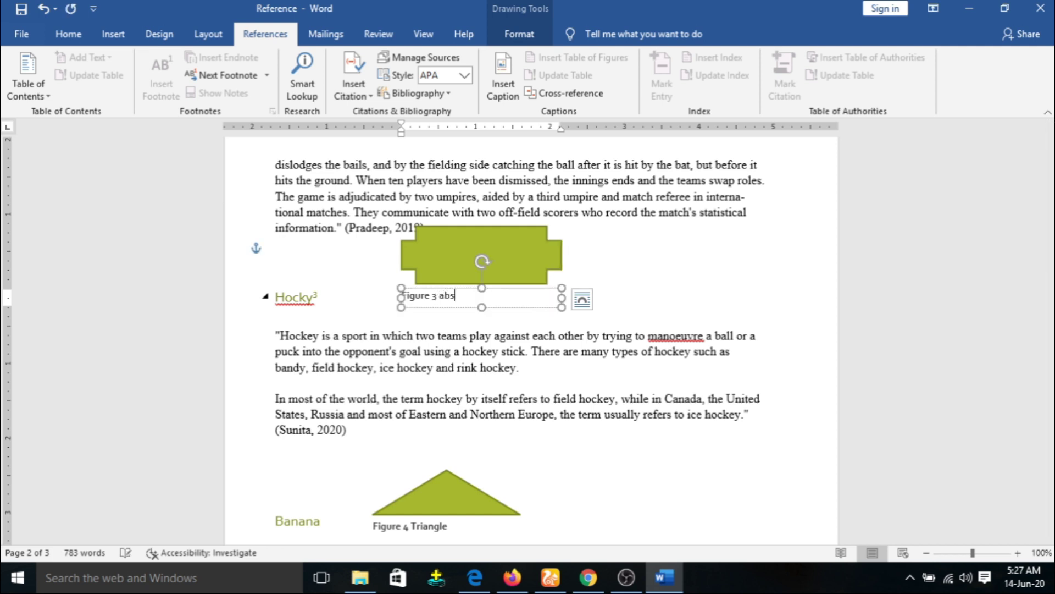
pyautogui.write('s')
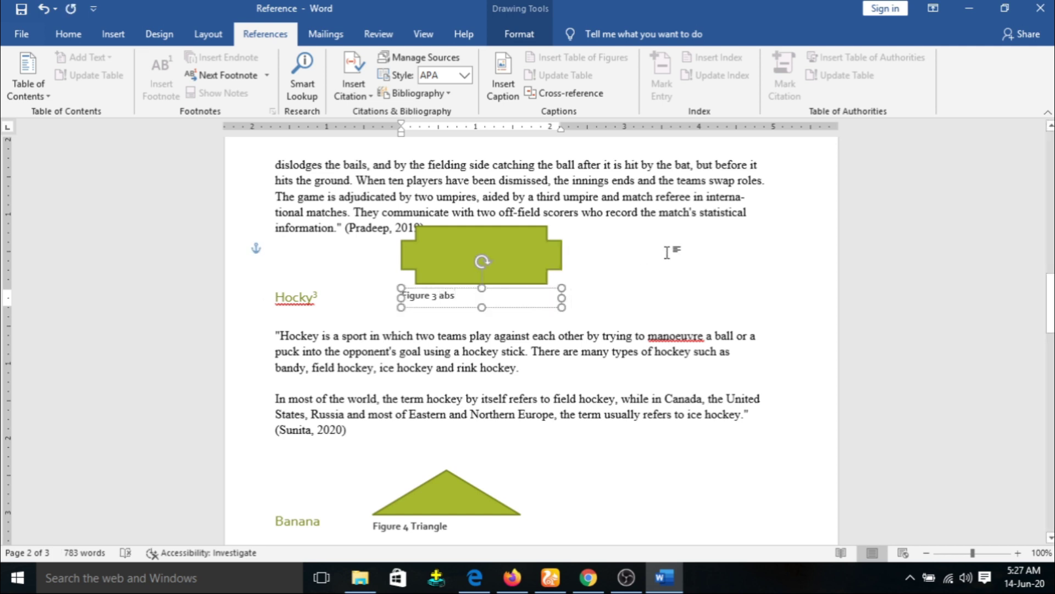
pyautogui.click(669, 250)
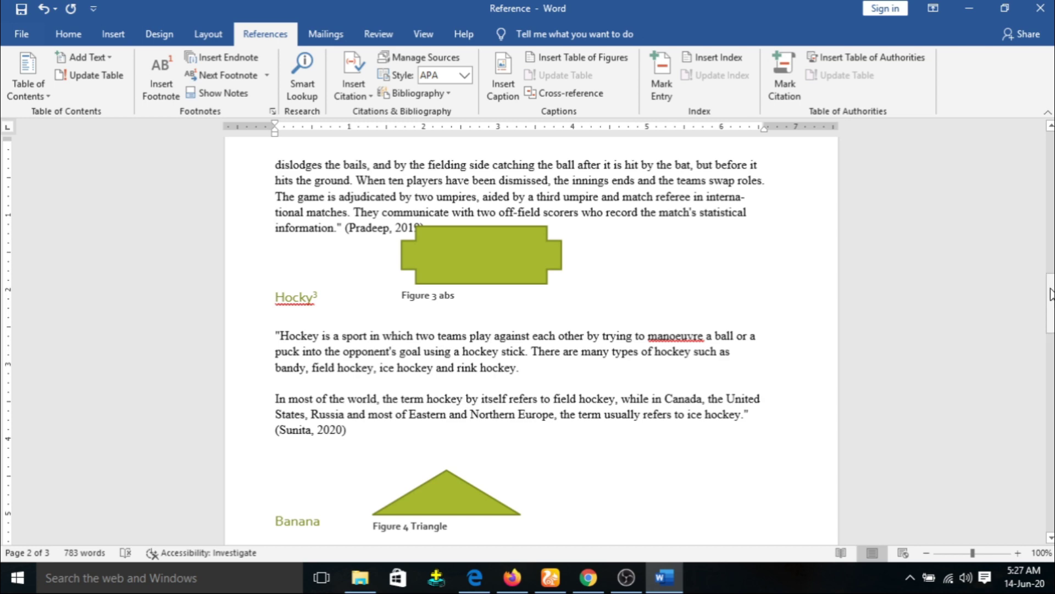
# Step: Update the entire table of figures above the Apple heading, including its caption entries
pyautogui.moveTo(1051, 289); pyautogui.dragTo(1050, 351)
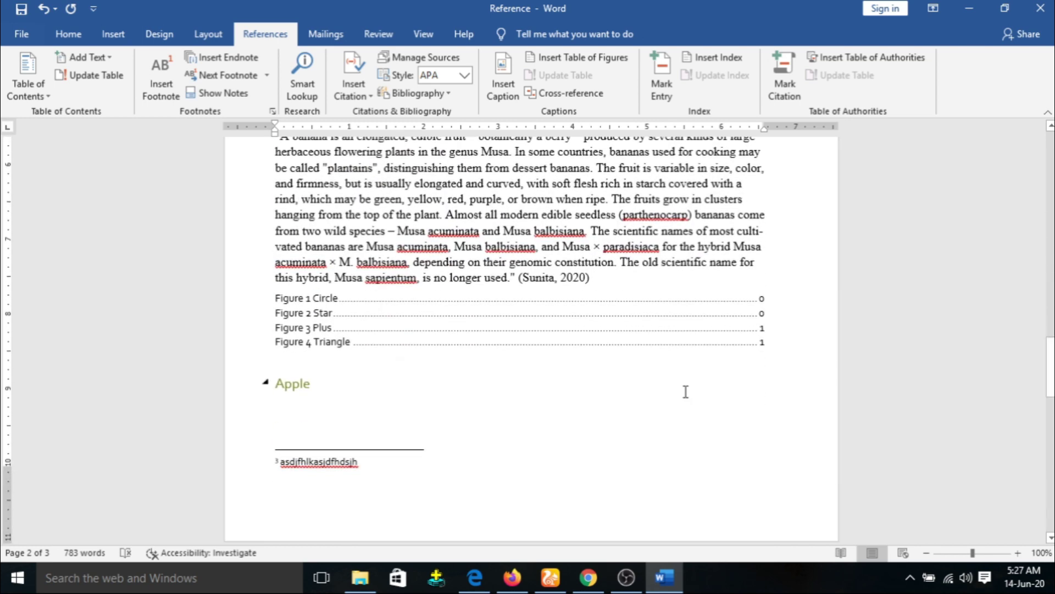
pyautogui.click(559, 316)
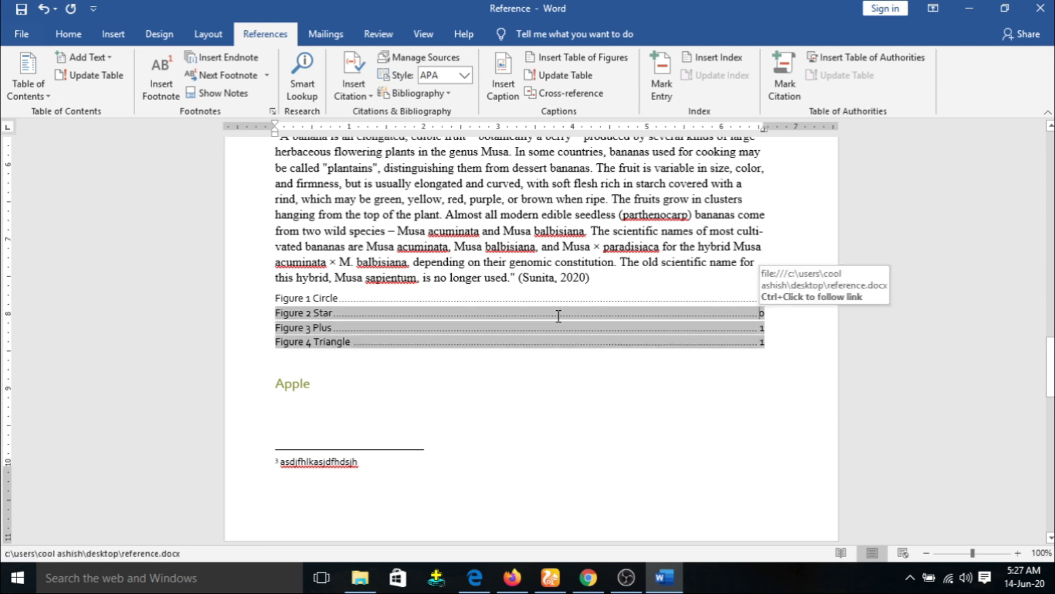
pyautogui.click(571, 80)
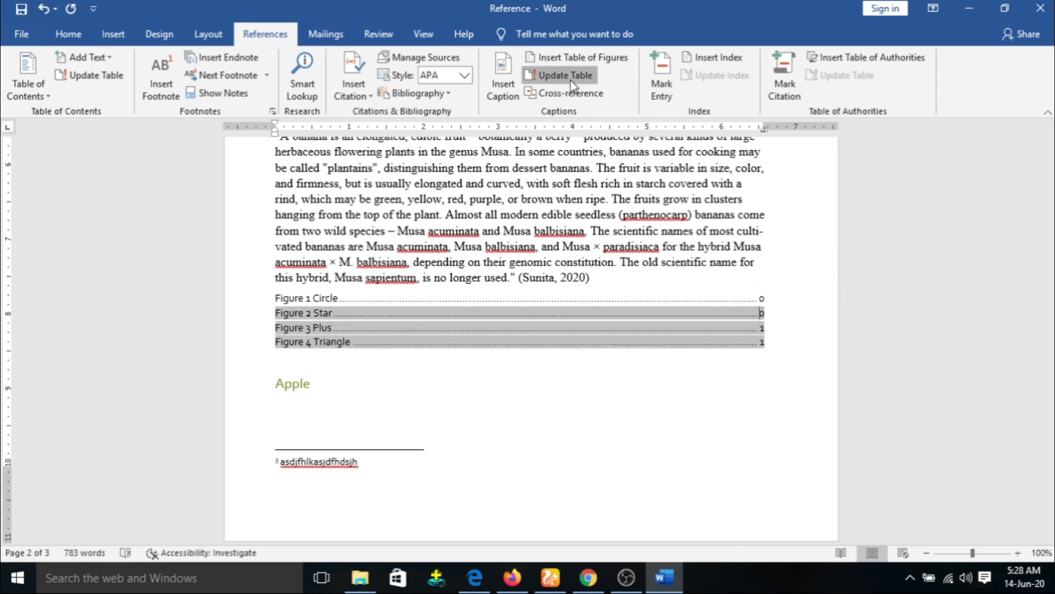
pyautogui.click(475, 285)
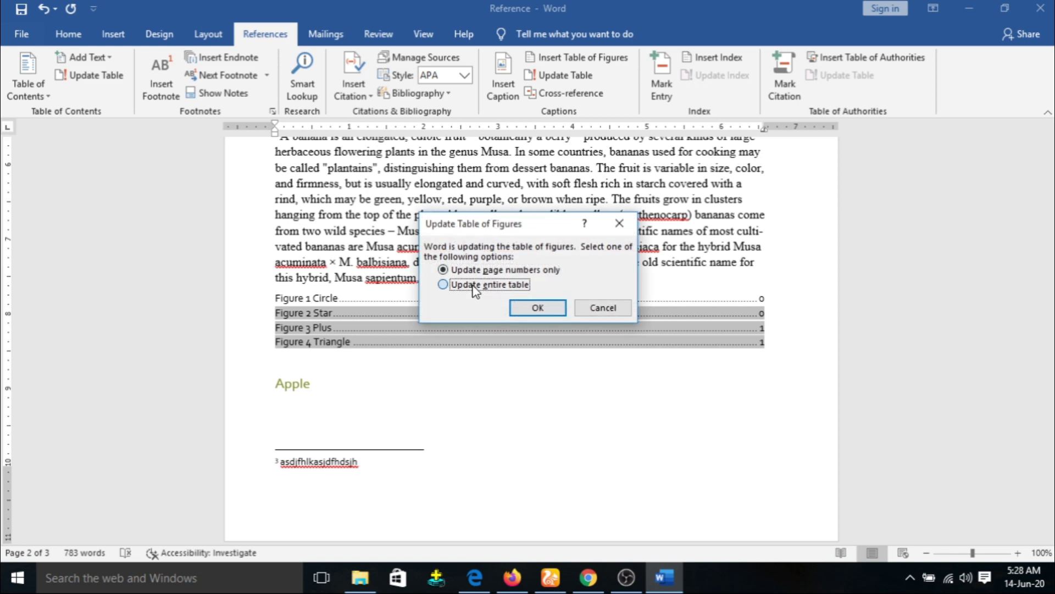
pyautogui.click(538, 309)
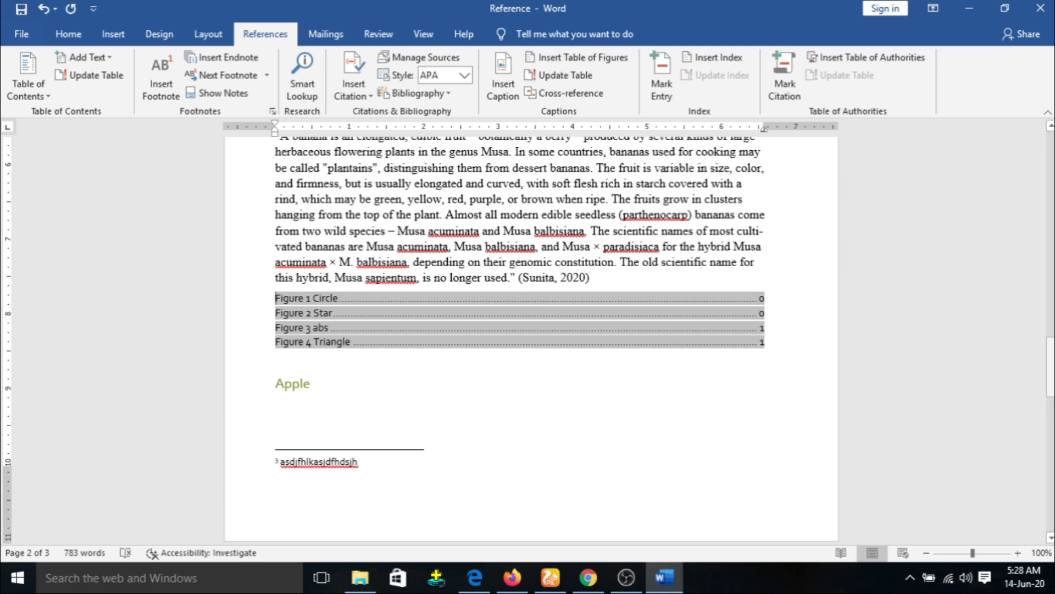
# Step: Insert a cross-reference to the University heading's text on the blank line below the last bibliography entry
pyautogui.moveTo(1052, 356); pyautogui.dragTo(1051, 473)
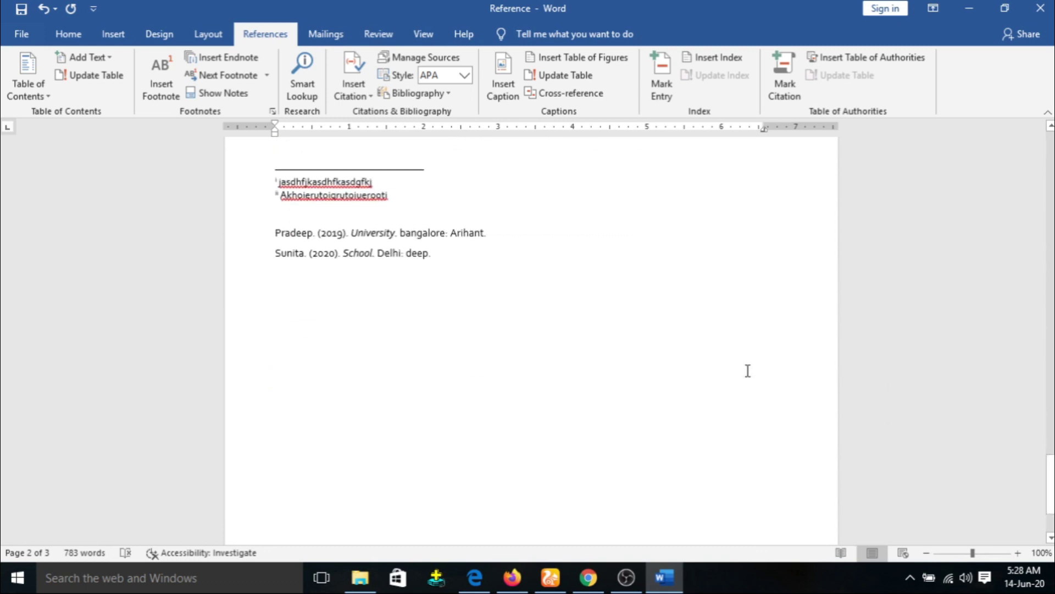
pyautogui.click(653, 361)
pyautogui.click(572, 94)
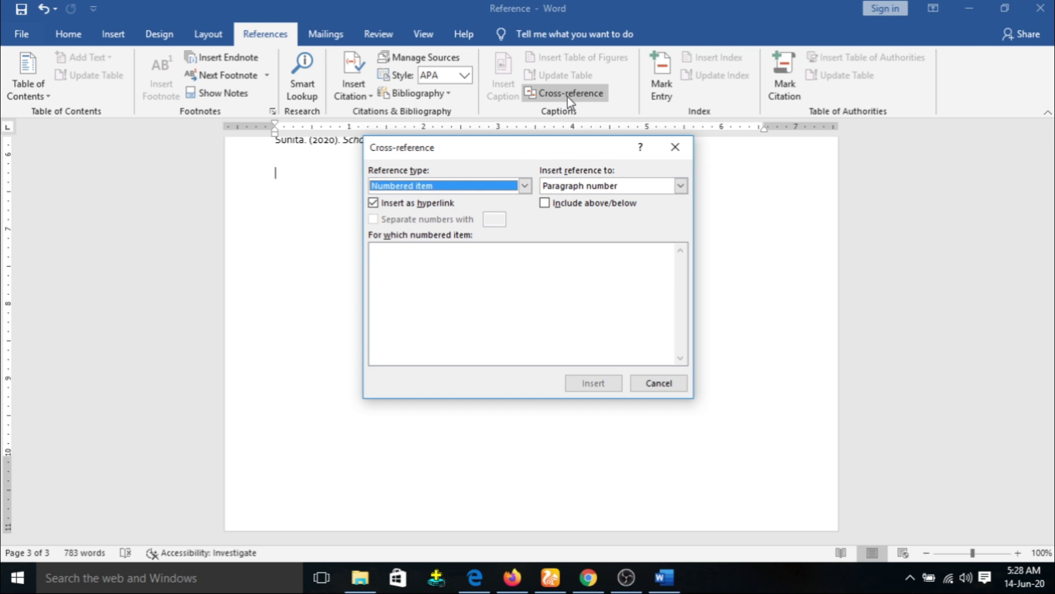
pyautogui.click(525, 187)
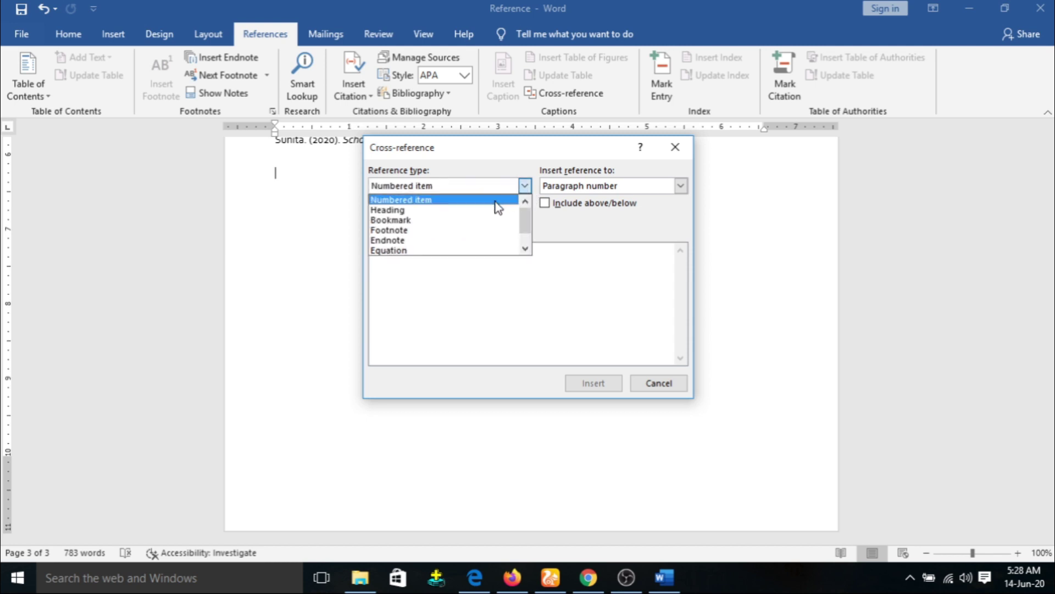
pyautogui.click(480, 211)
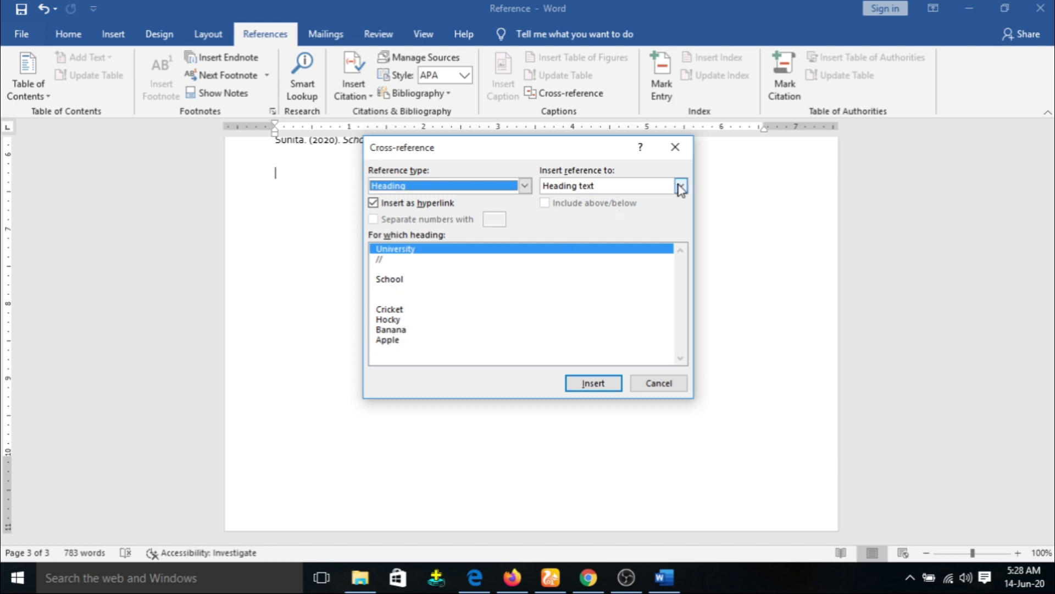
pyautogui.click(591, 383)
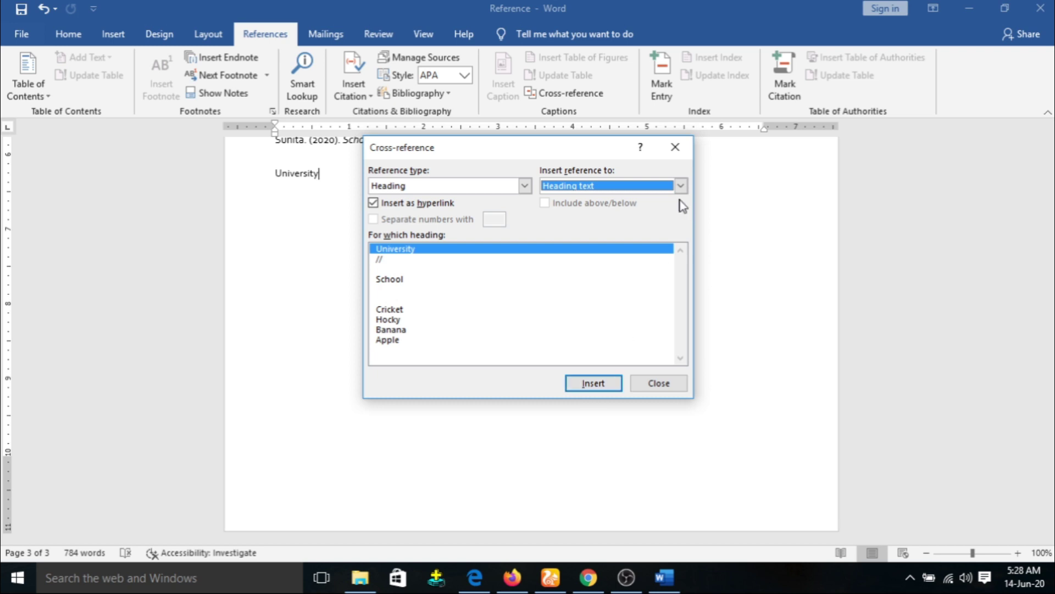
# Step: Insert the University heading's page number as a cross-reference after its text, with a wide gap between the two
pyautogui.click(680, 186)
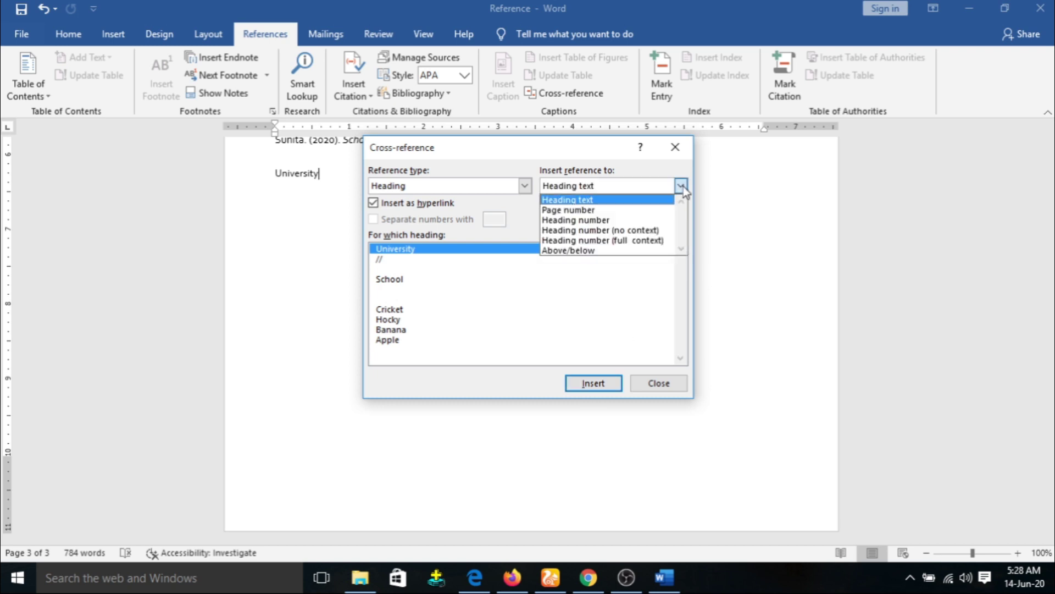
pyautogui.click(630, 211)
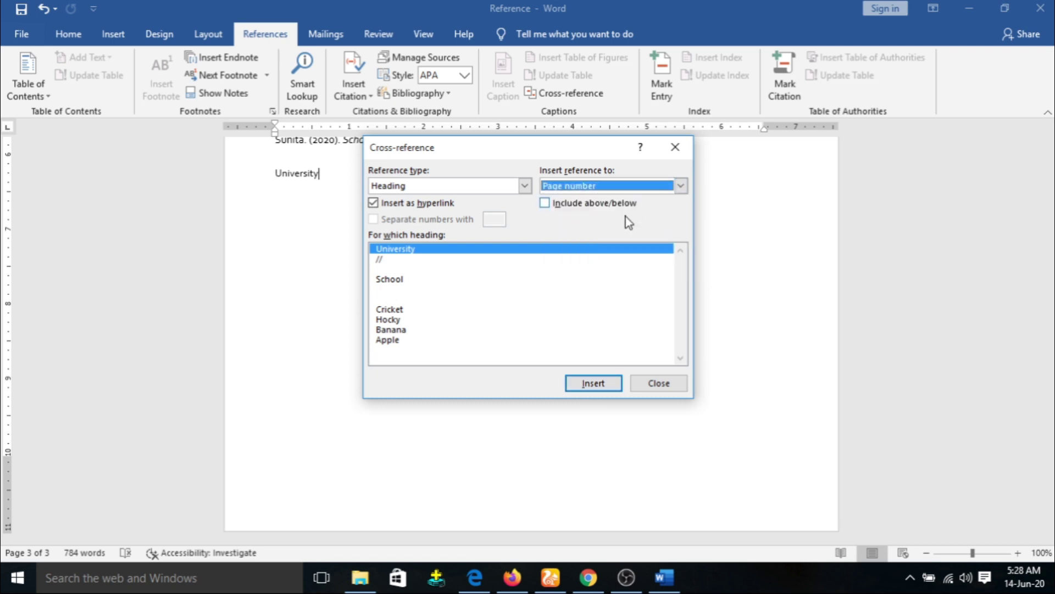
pyautogui.click(589, 385)
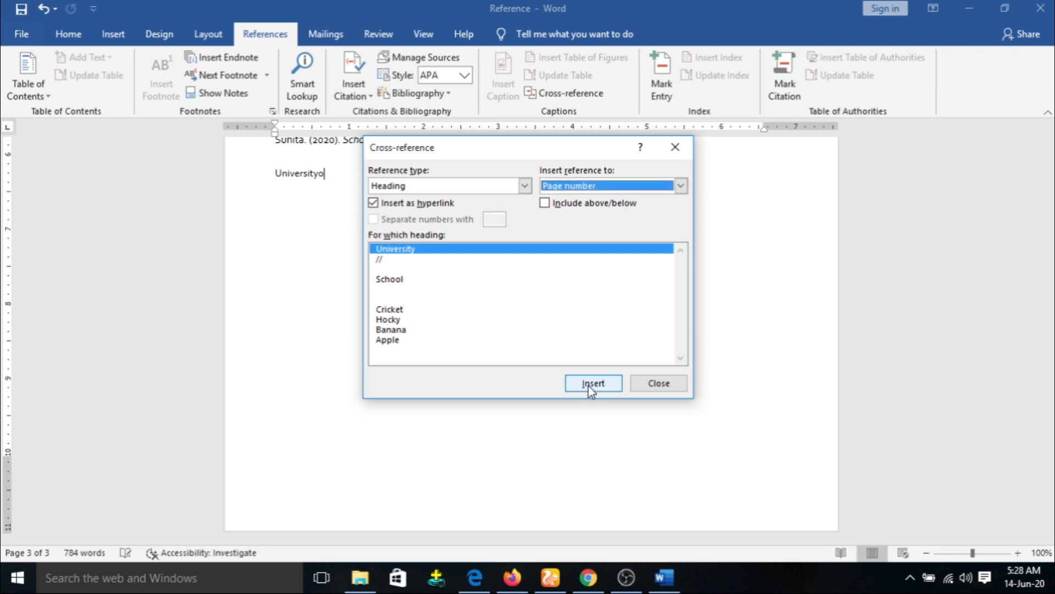
pyautogui.click(319, 173)
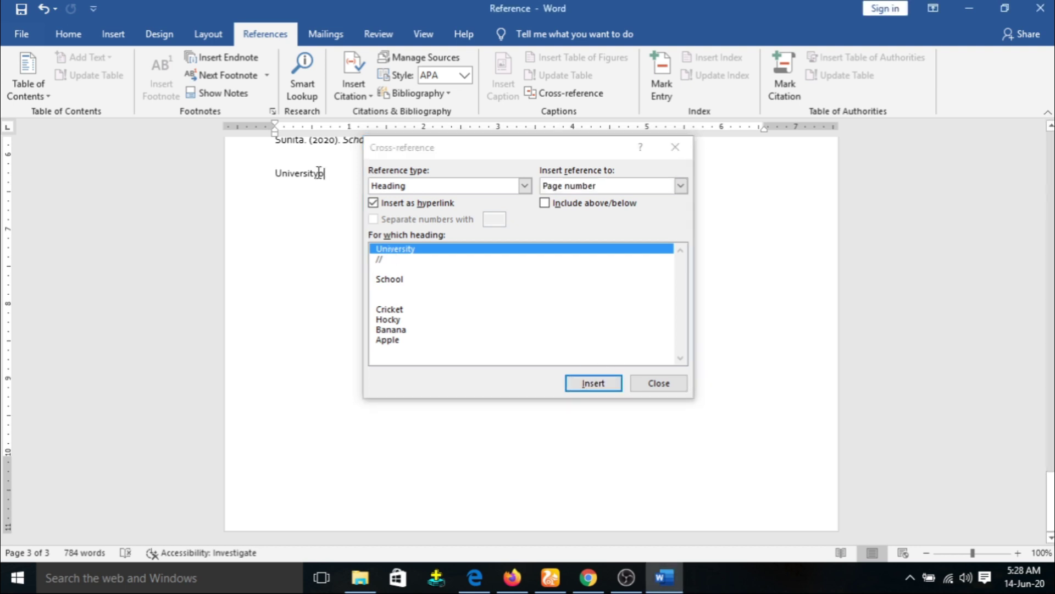
pyautogui.click(319, 172)
pyautogui.press('Left')
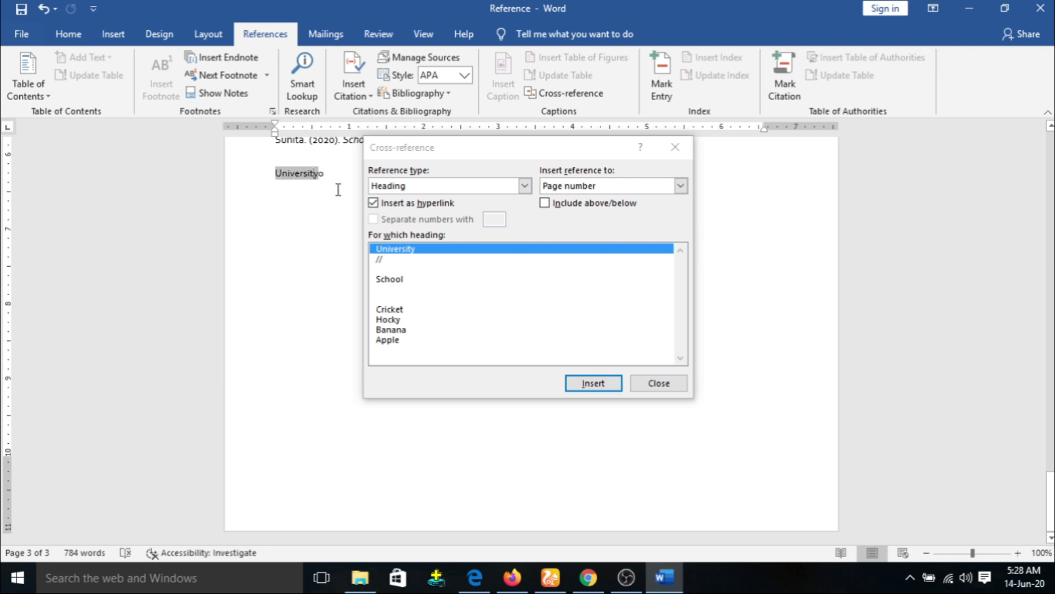
pyautogui.press('Right')
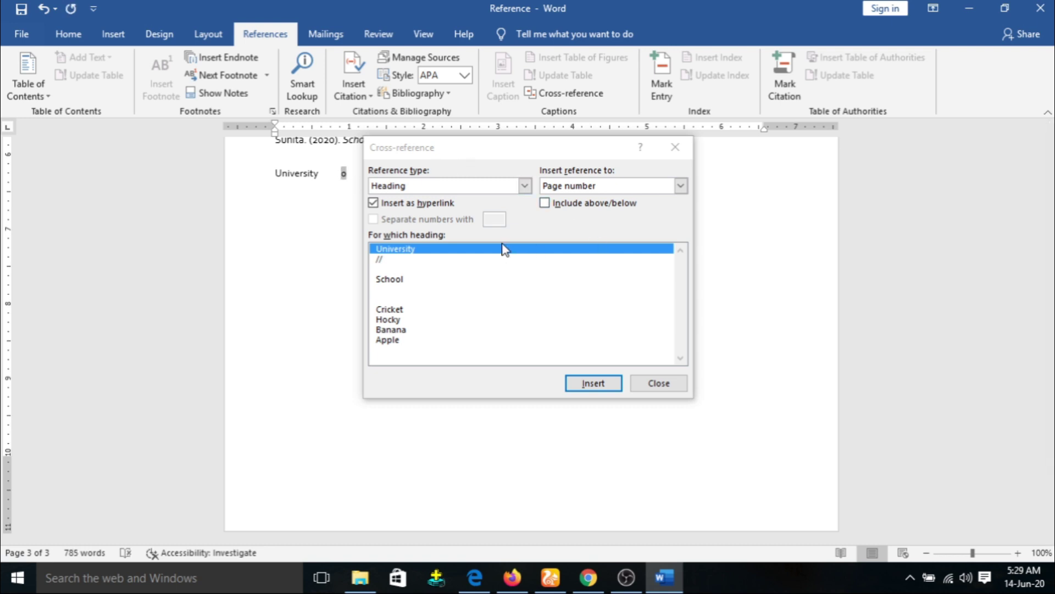
# Step: Start a new line below the University reference and insert a cross-reference to the School heading's text
pyautogui.click(384, 280)
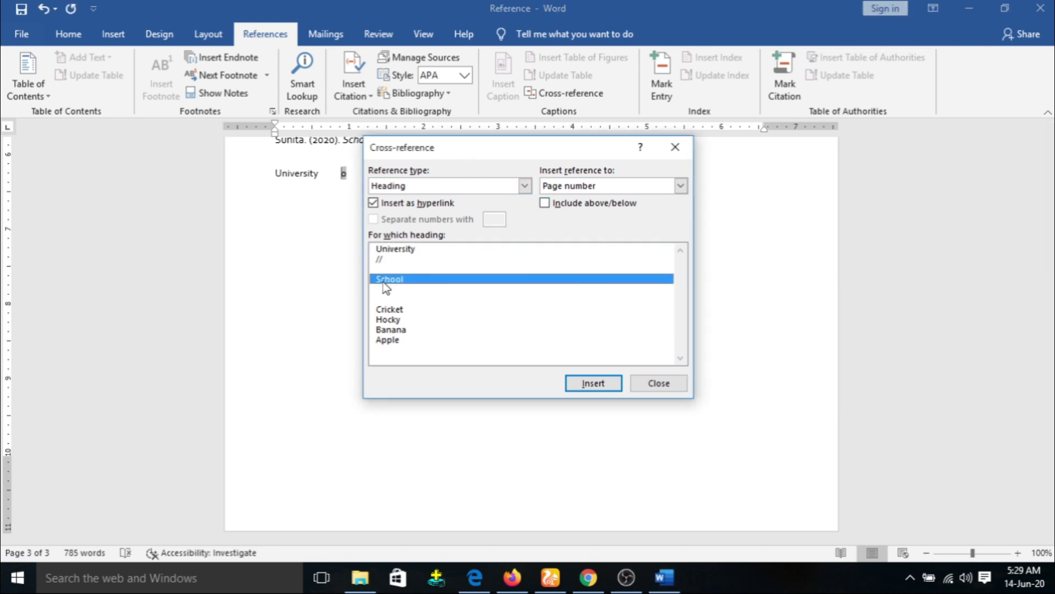
pyautogui.click(353, 170)
pyautogui.click(351, 172)
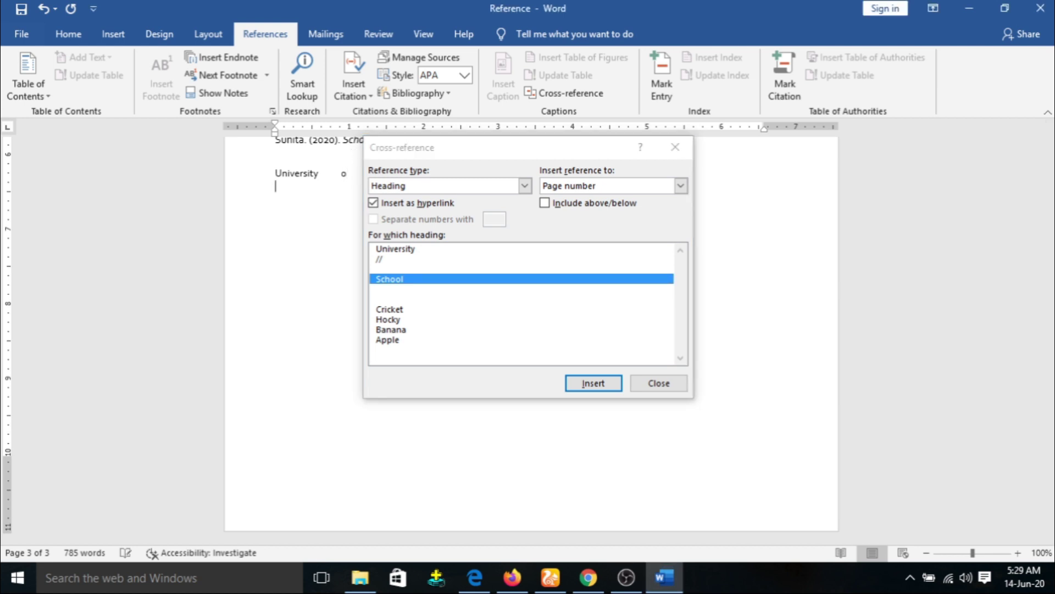
pyautogui.click(592, 382)
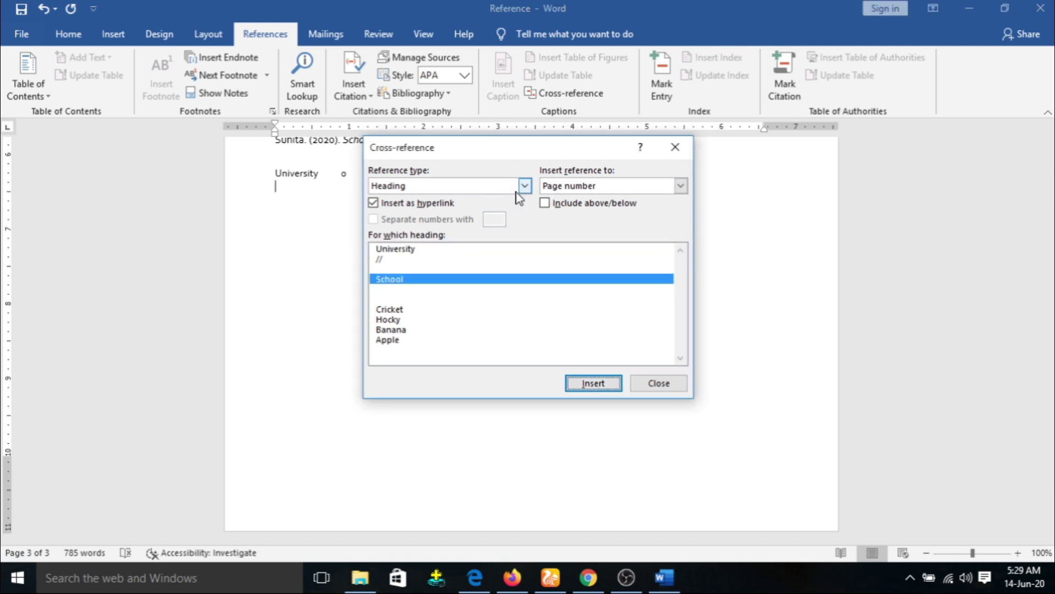
pyautogui.click(680, 186)
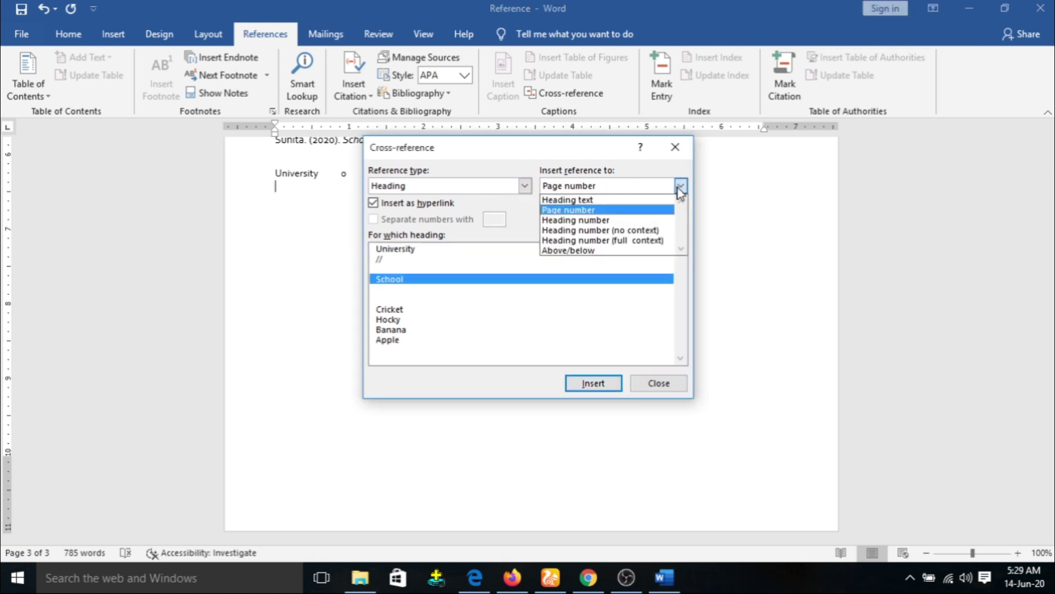
pyautogui.click(615, 201)
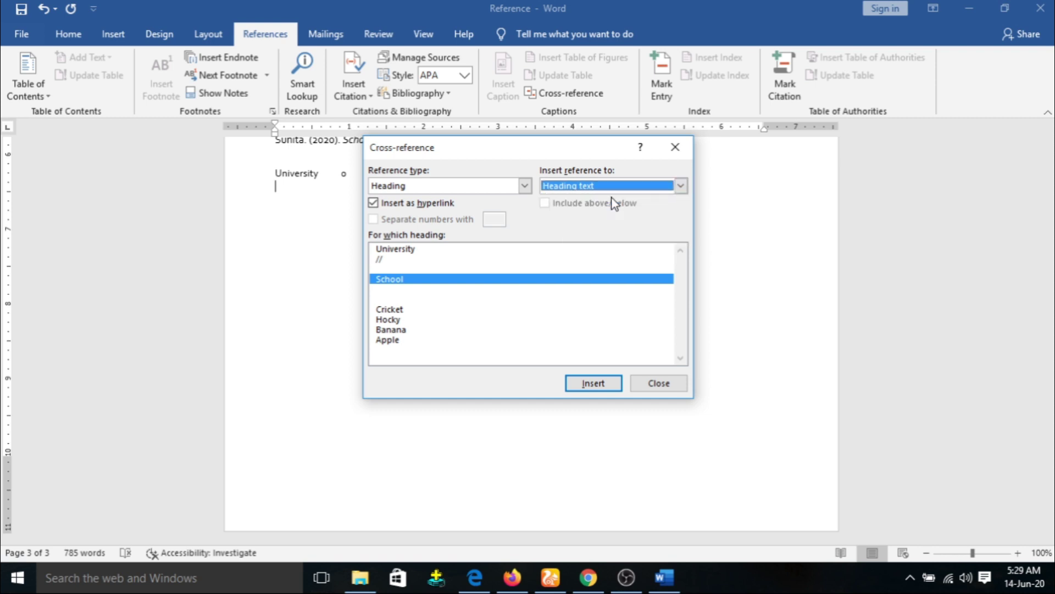
pyautogui.click(594, 385)
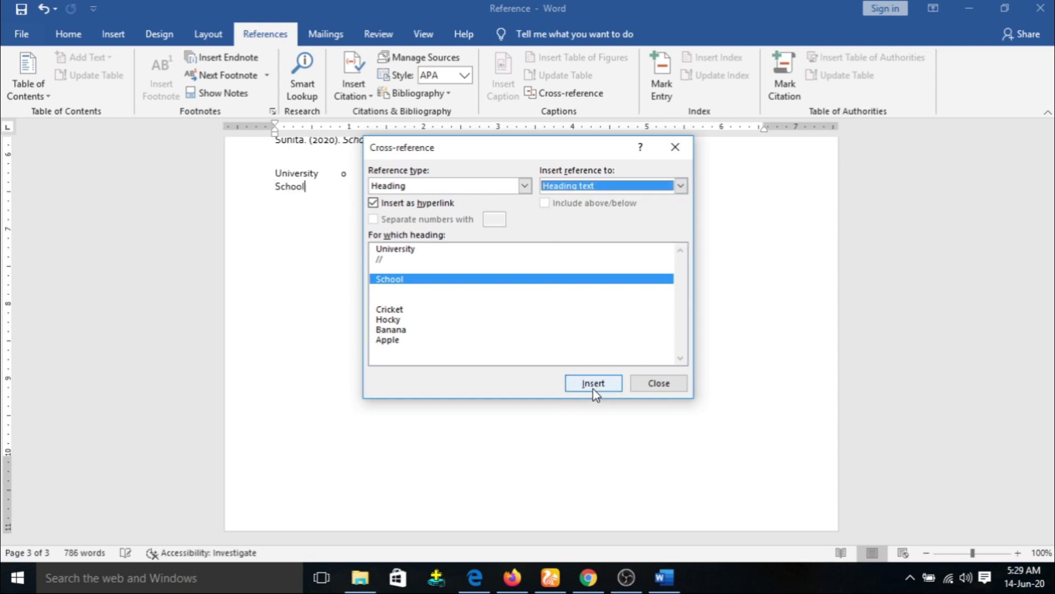
# Step: Add a gap after the School reference and insert the School heading's page number as a cross-reference
pyautogui.hotkey('alt', 'Down')
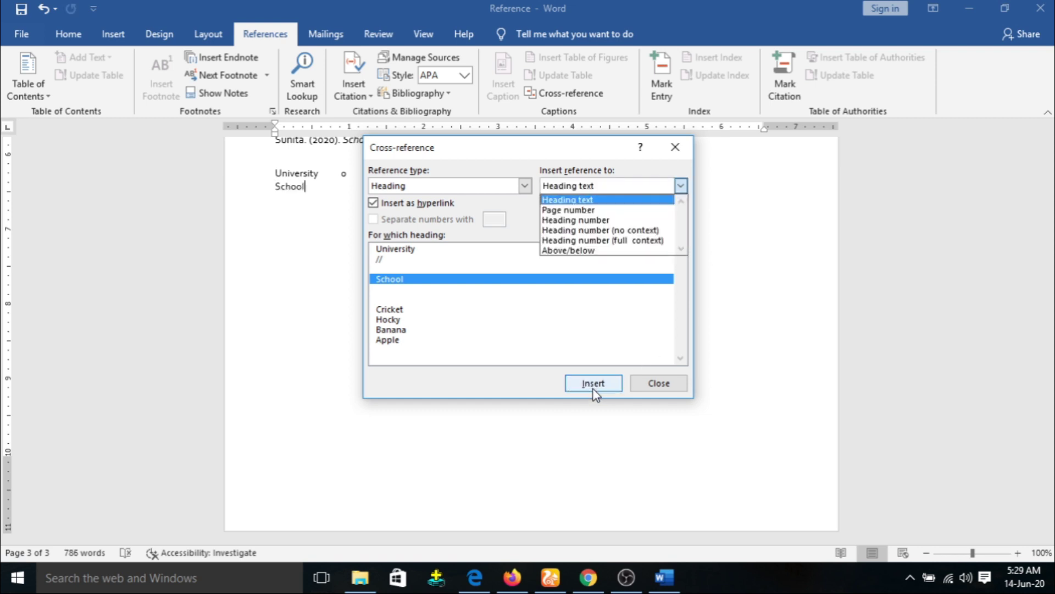
pyautogui.click(329, 194)
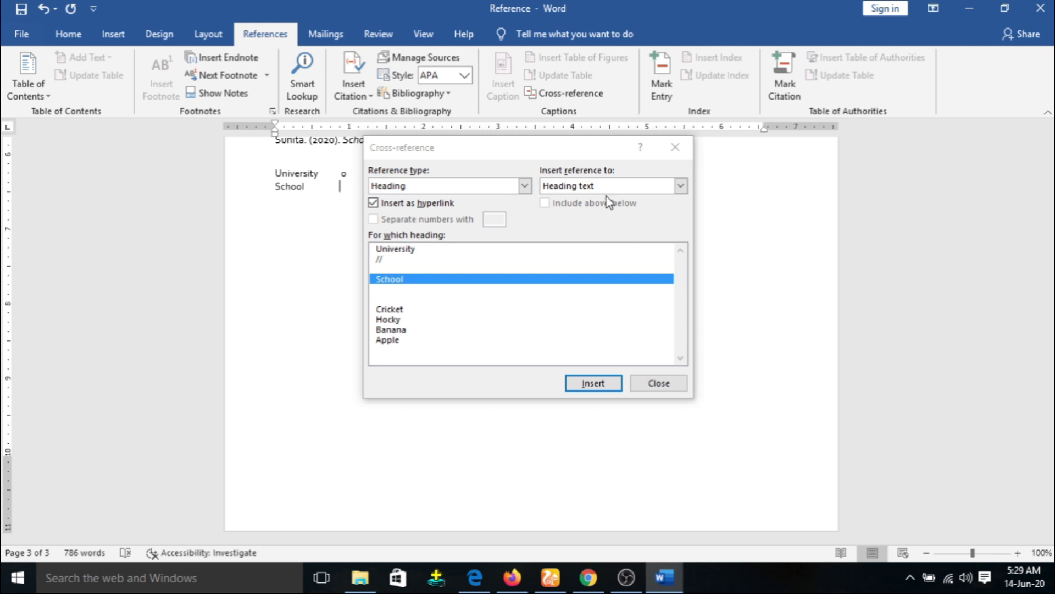
pyautogui.click(681, 186)
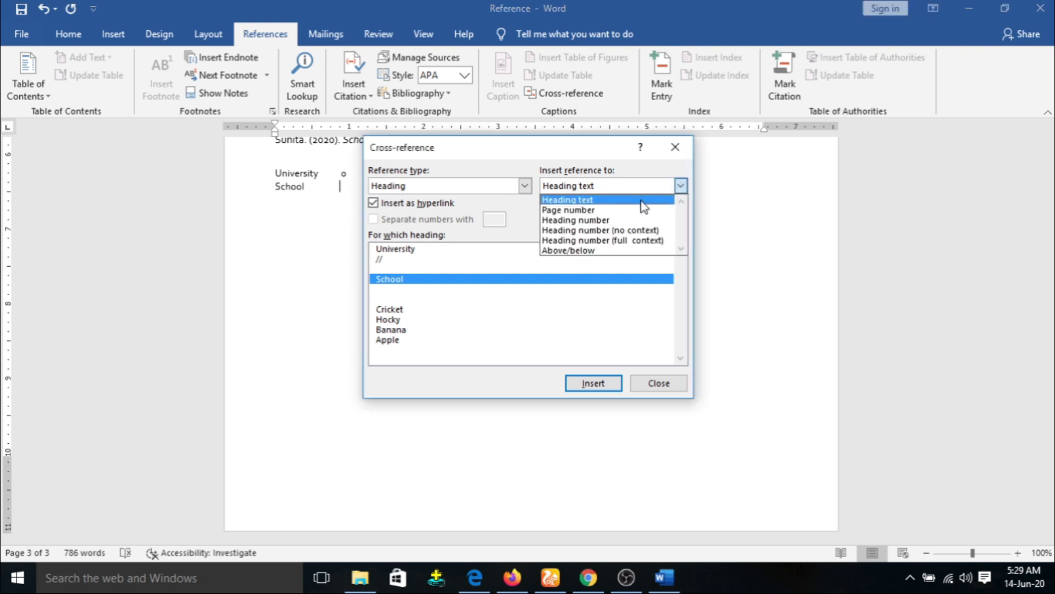
pyautogui.click(630, 210)
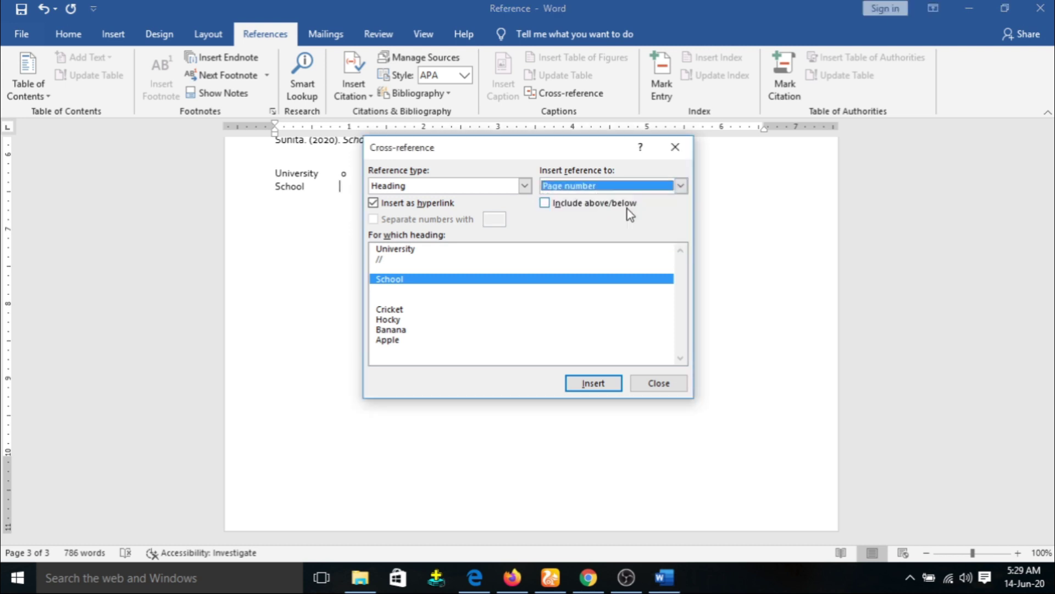
pyautogui.click(601, 385)
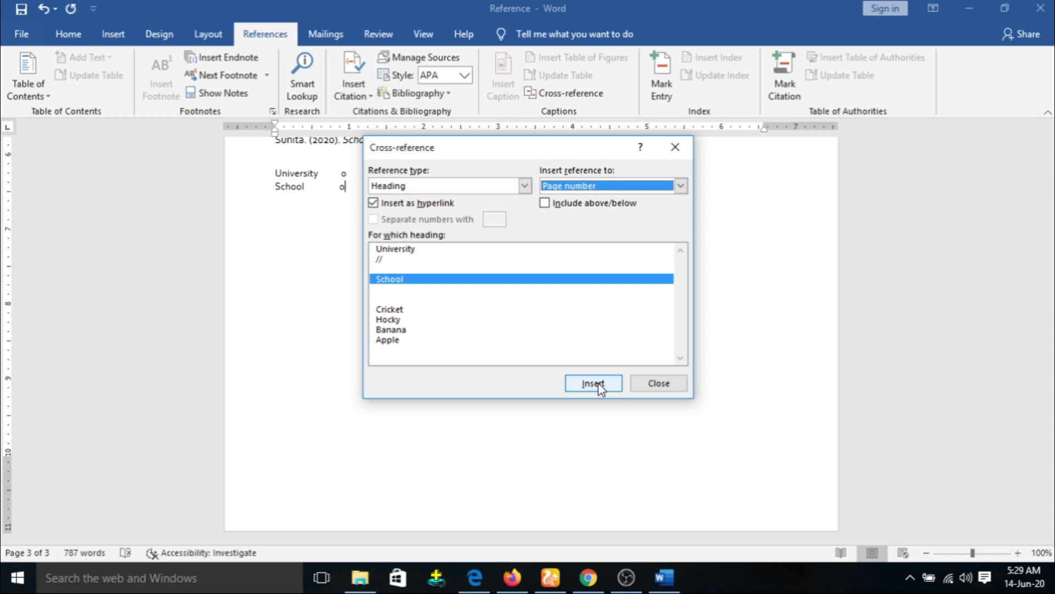
# Step: Insert a cross-reference to the Banana heading's text and place it on its own line below the School entry
pyautogui.click(400, 331)
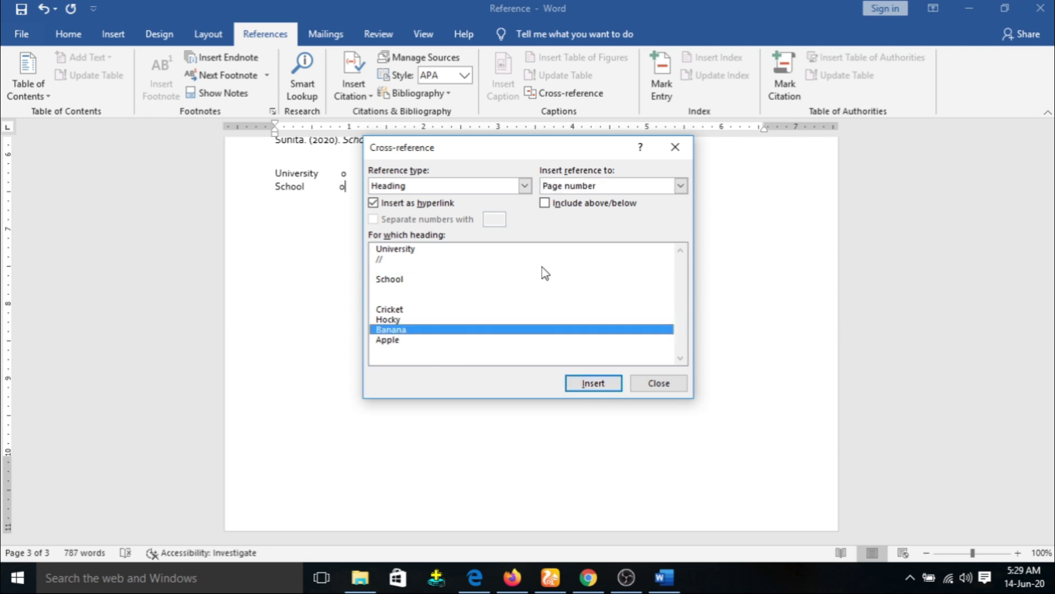
pyautogui.click(681, 186)
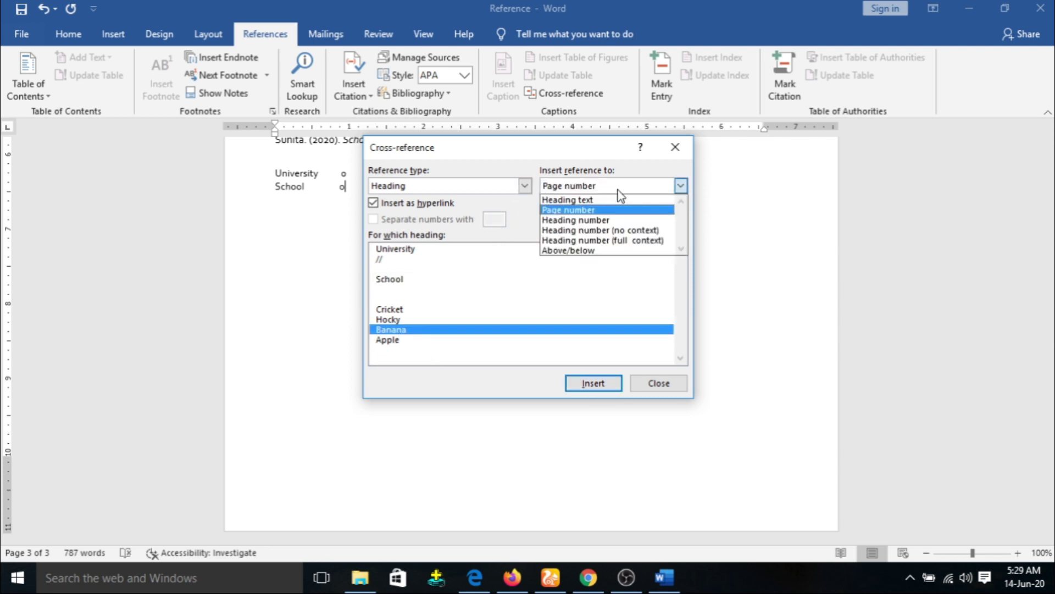
pyautogui.click(593, 200)
pyautogui.click(591, 383)
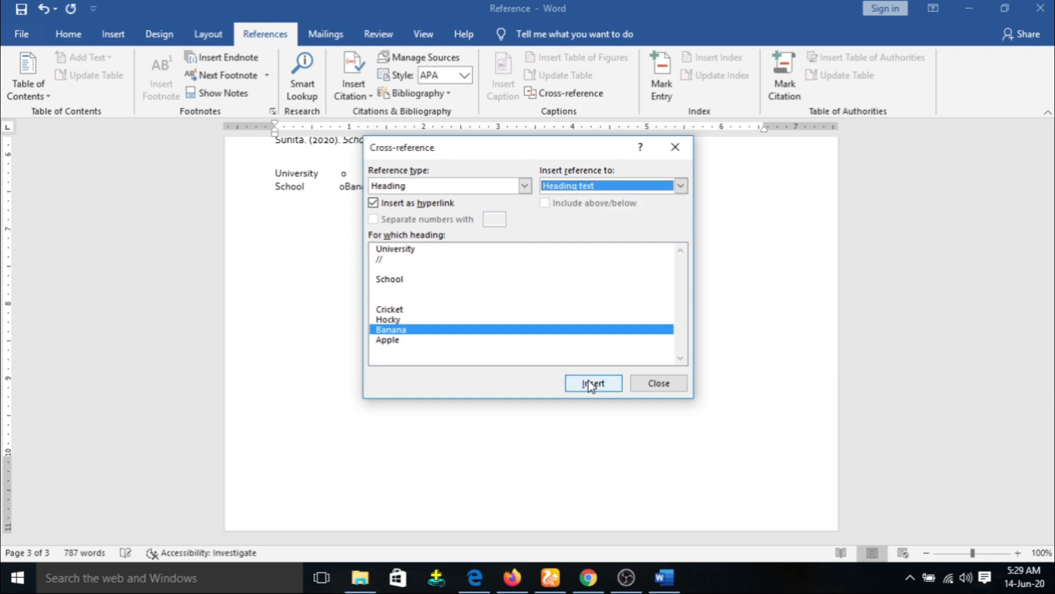
pyautogui.click(348, 186)
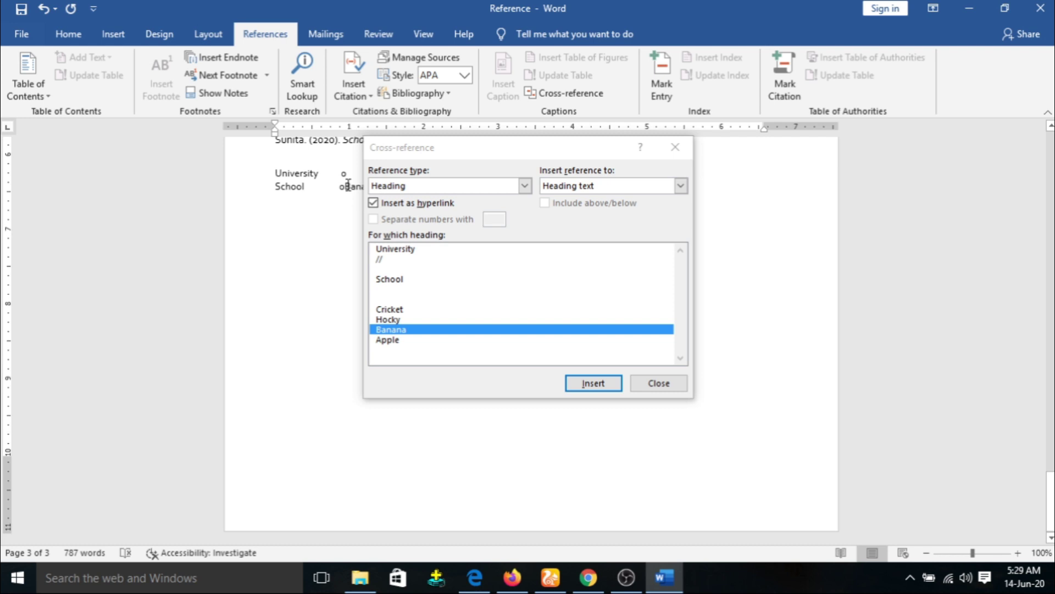
pyautogui.click(348, 186)
pyautogui.press('Return')
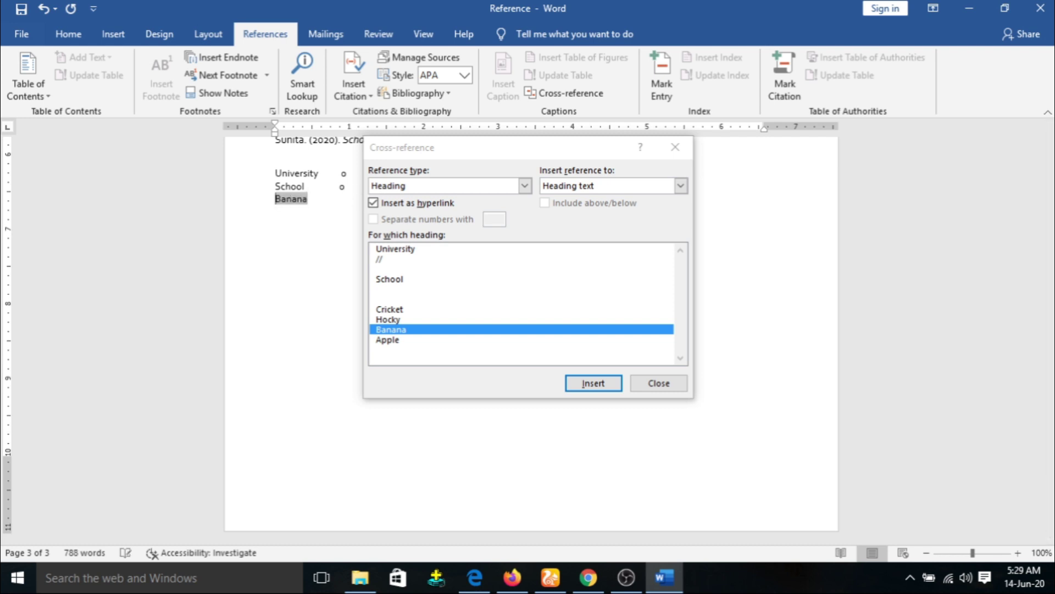
# Step: Add a gap after the Banana reference, insert the Banana heading's page number as a cross-reference, and finish cross-referencing
pyautogui.click(333, 196)
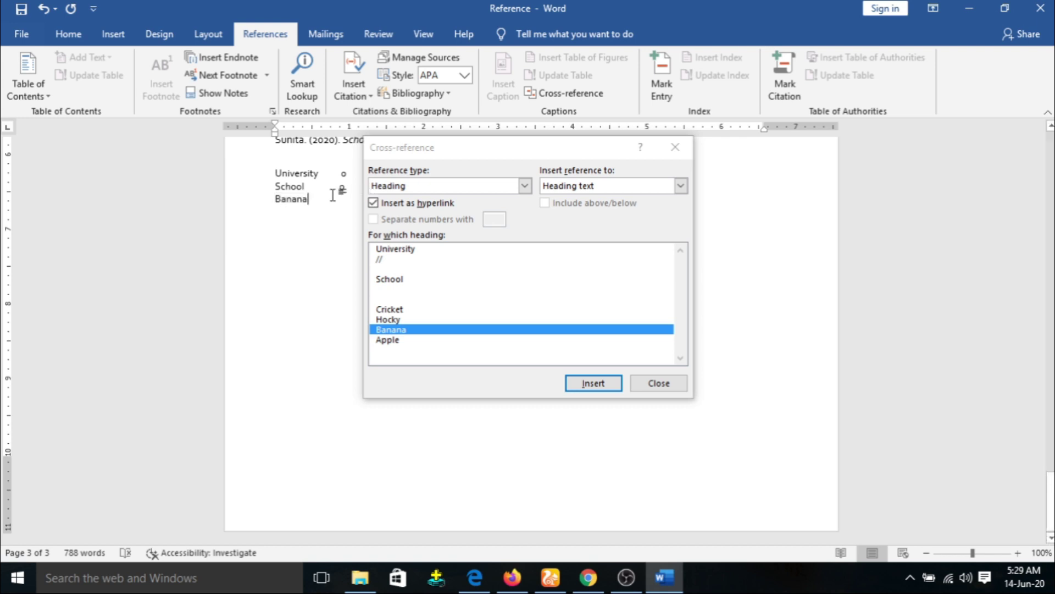
pyautogui.click(631, 182)
pyautogui.click(612, 211)
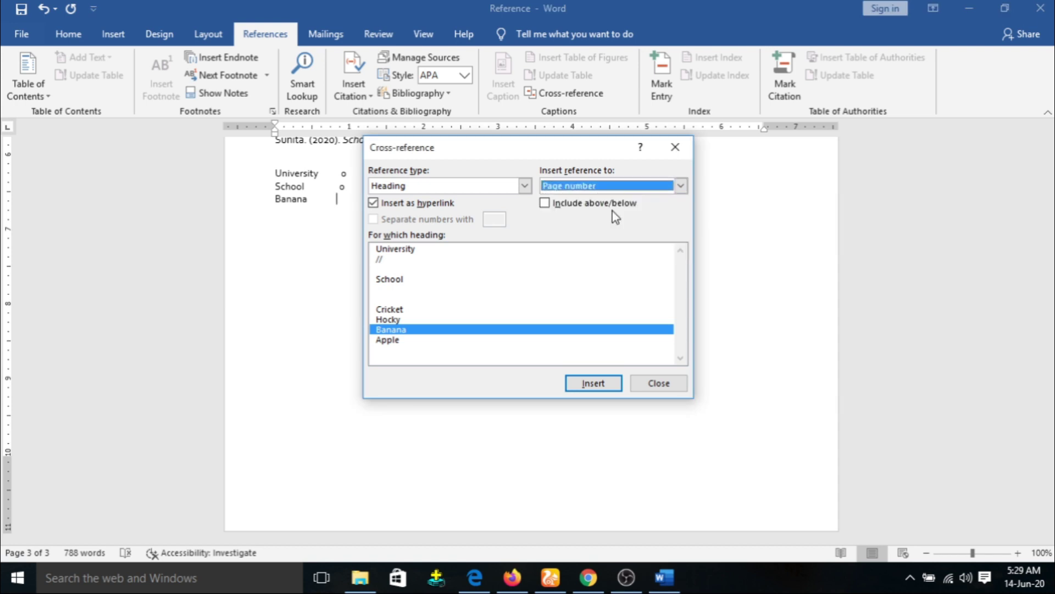
pyautogui.click(588, 383)
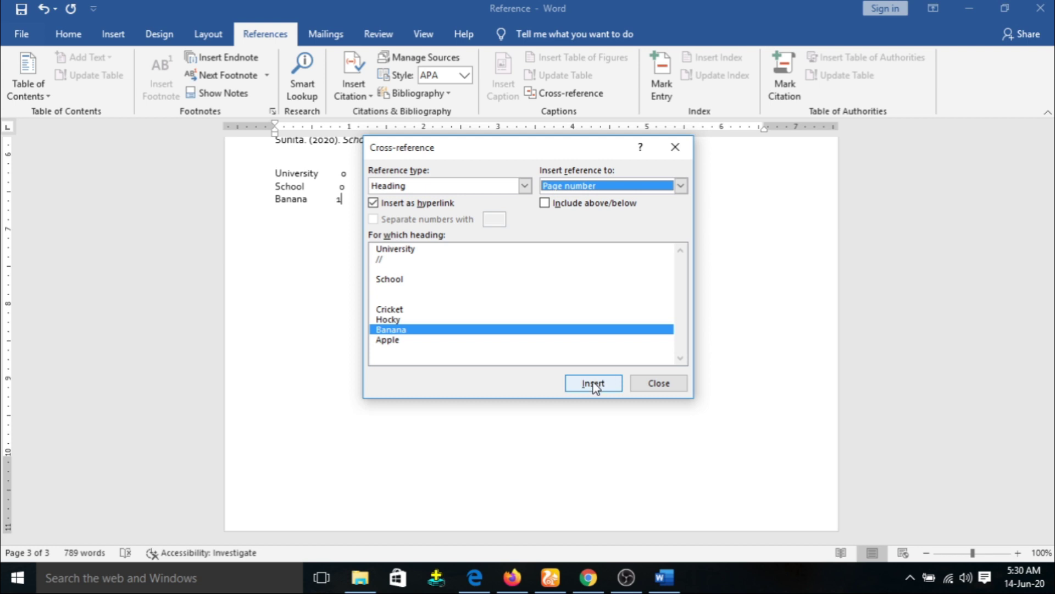
pyautogui.click(658, 384)
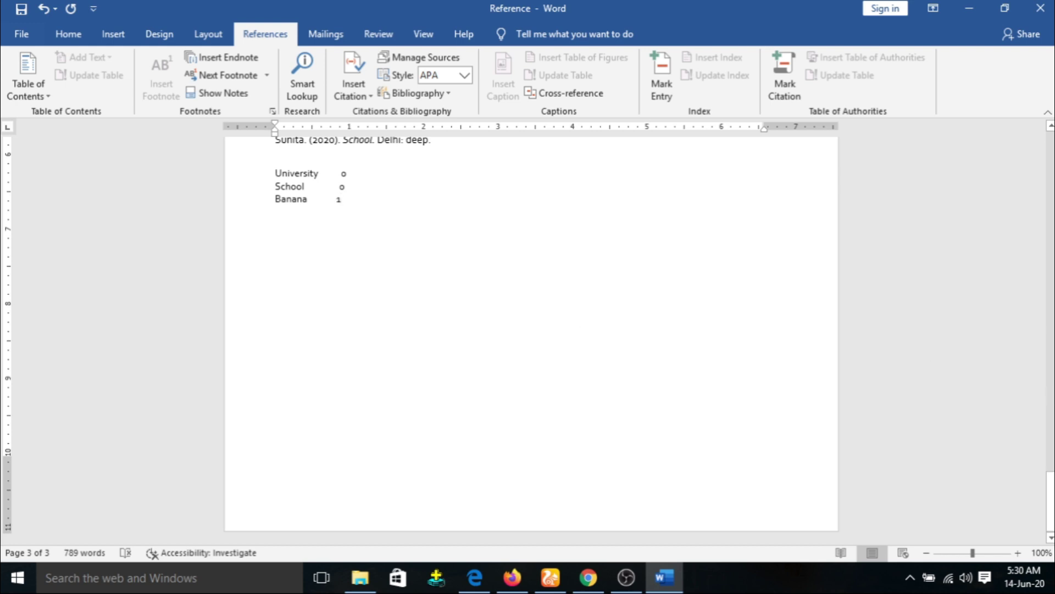
# Step: Insert footnote-number cross-references to the first and second footnotes on the blank line below the Banana entry
pyautogui.moveTo(1051, 515); pyautogui.dragTo(1051, 483)
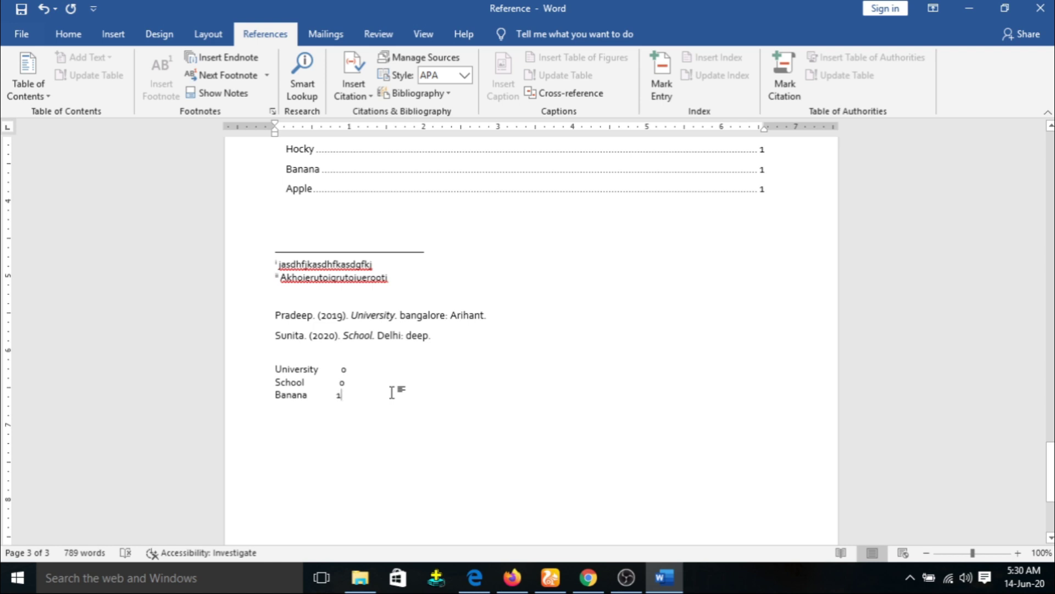
pyautogui.press('Down')
pyautogui.click(572, 94)
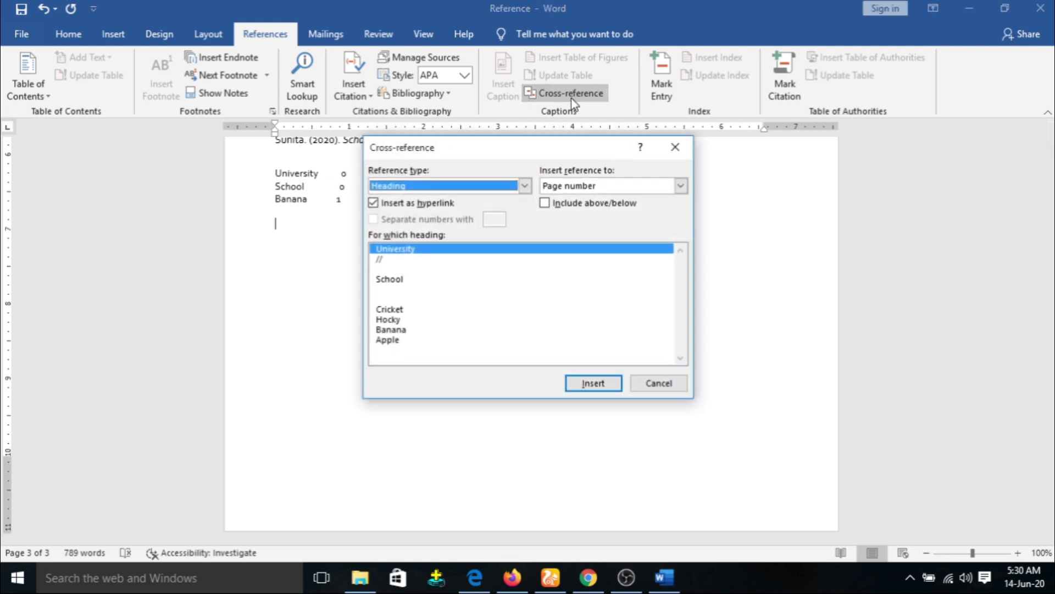
pyautogui.click(525, 186)
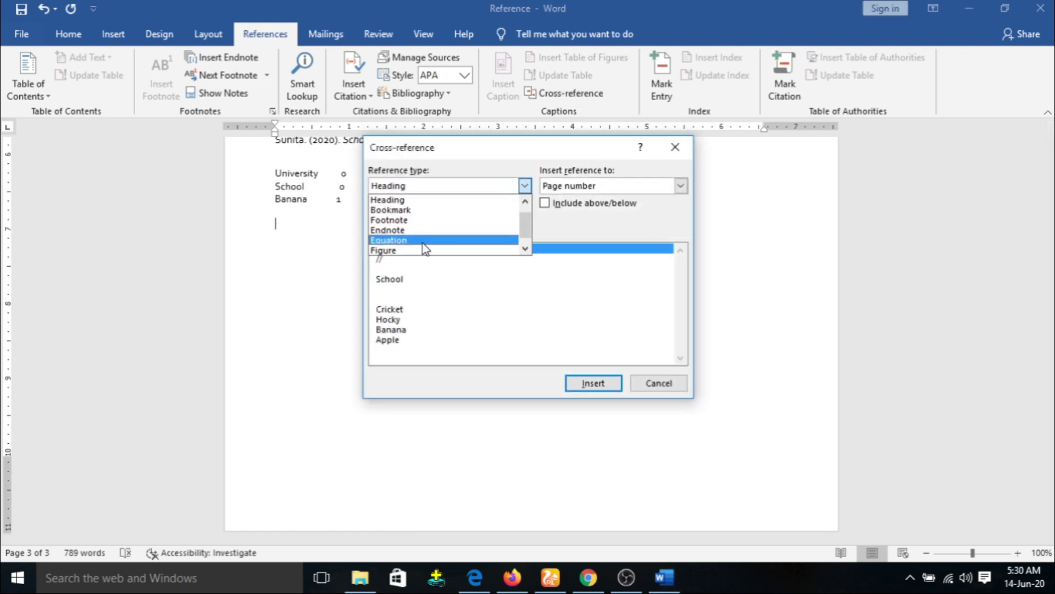
pyautogui.click(426, 219)
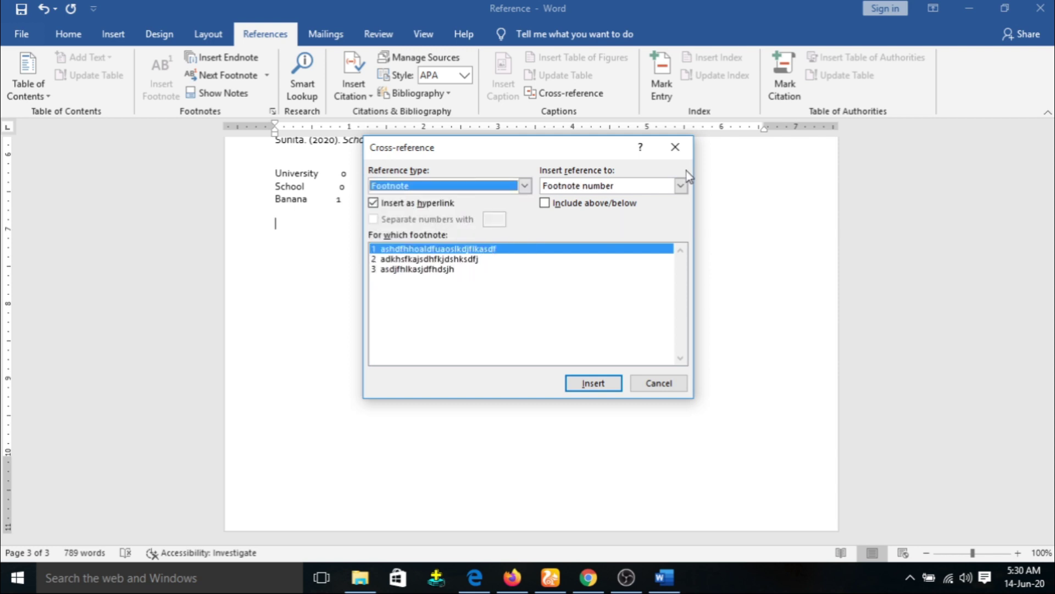
pyautogui.click(680, 188)
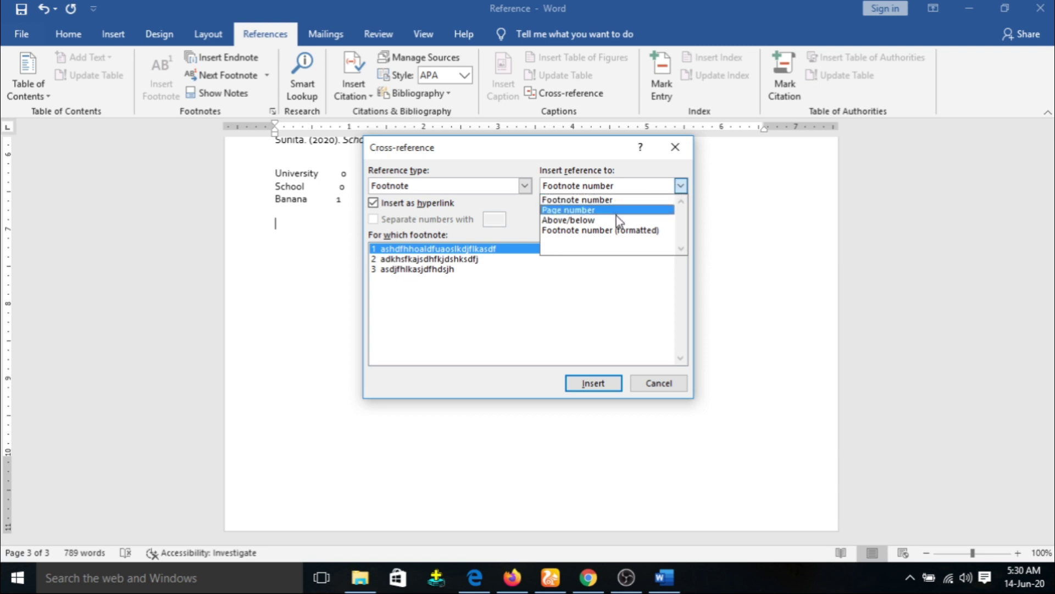
pyautogui.click(623, 200)
pyautogui.click(592, 383)
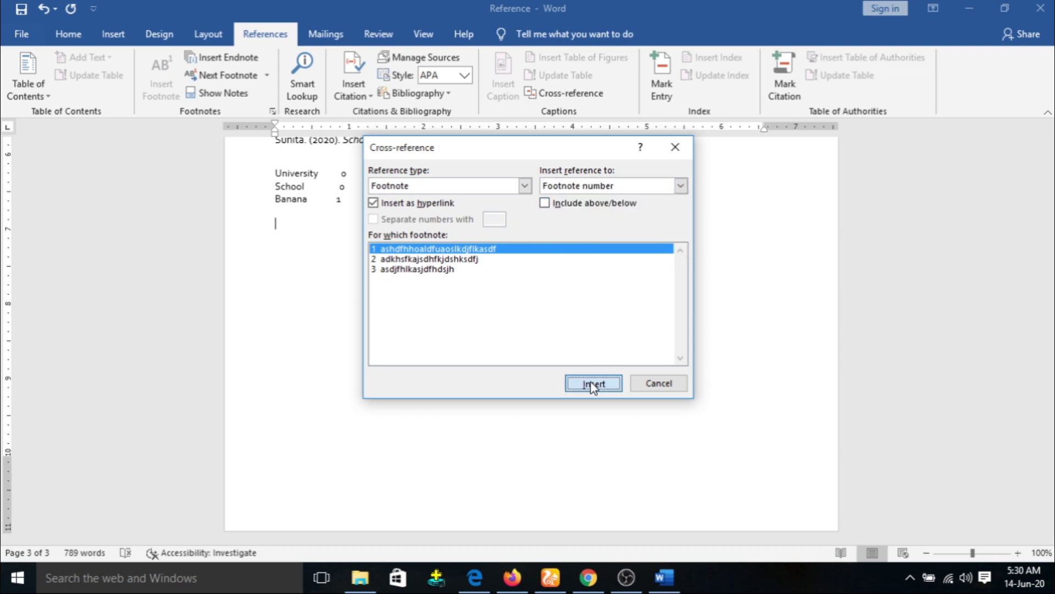
pyautogui.click(439, 260)
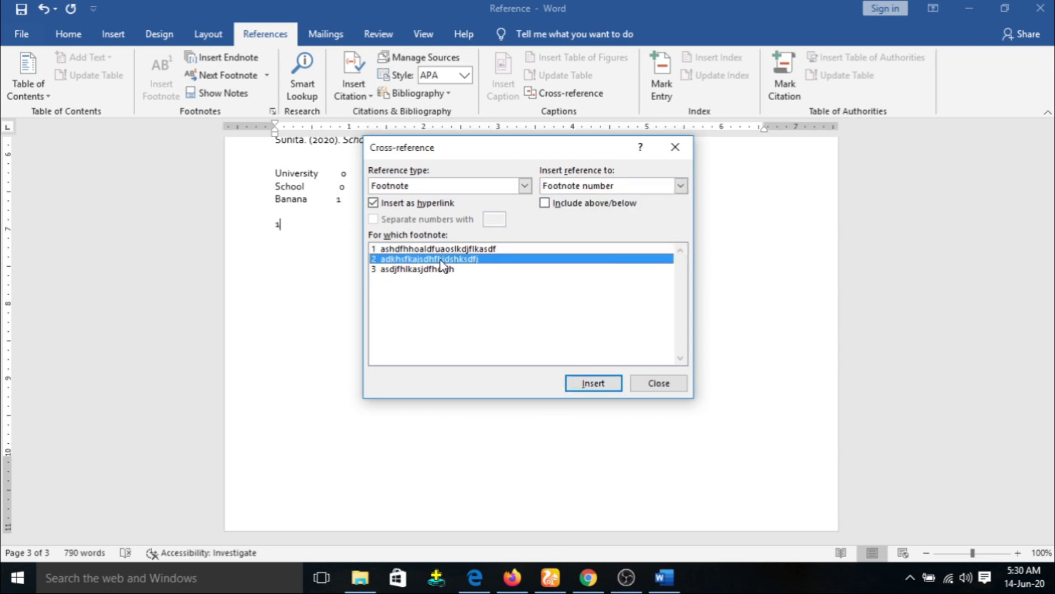
pyautogui.click(589, 384)
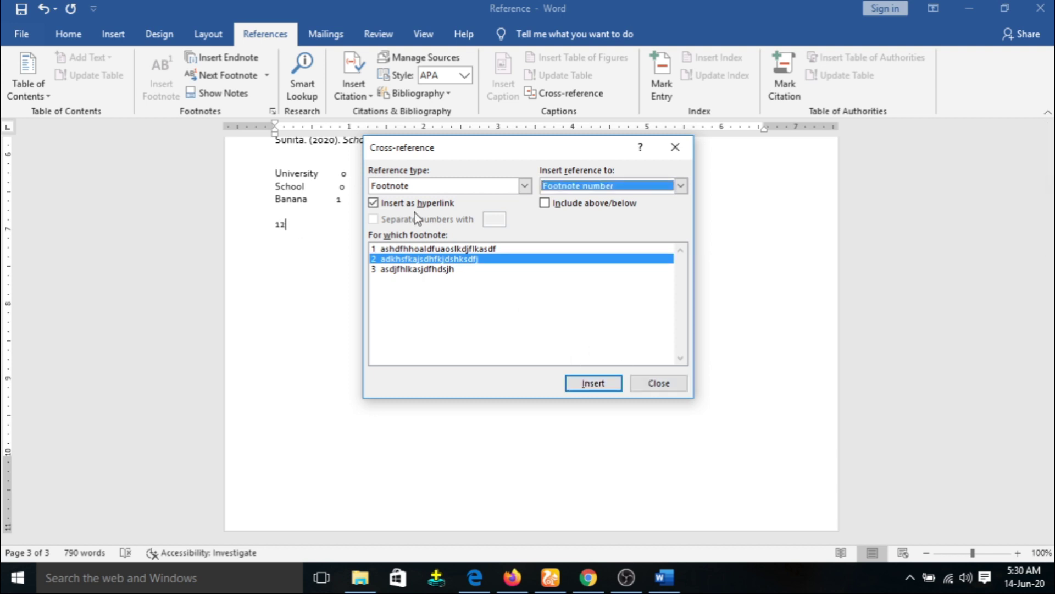
# Step: Insert an endnote-number cross-reference to the first endnote right after the footnote numbers
pyautogui.click(489, 187)
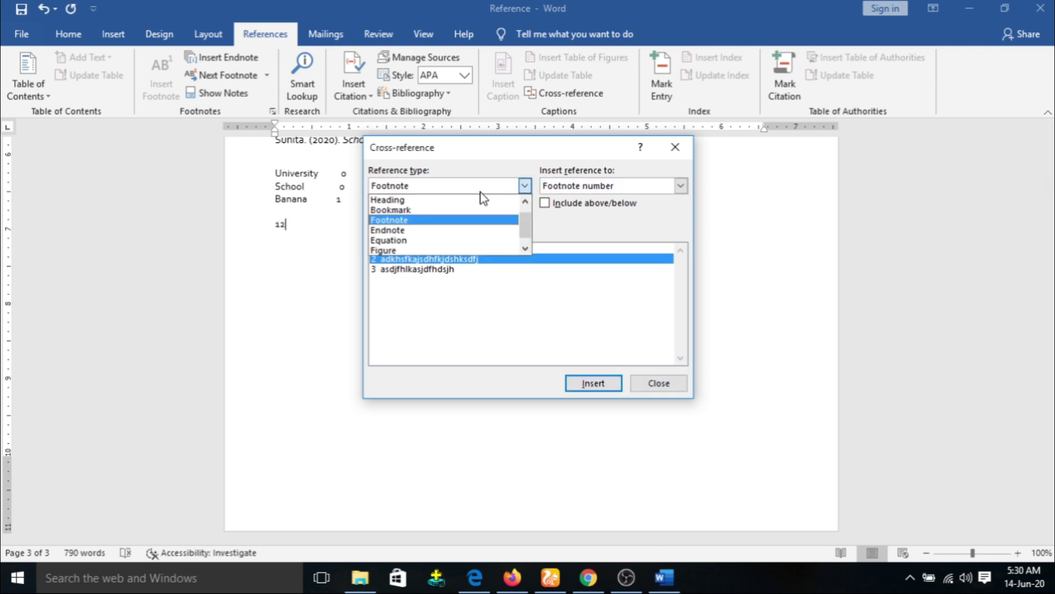
pyautogui.click(451, 231)
pyautogui.click(679, 187)
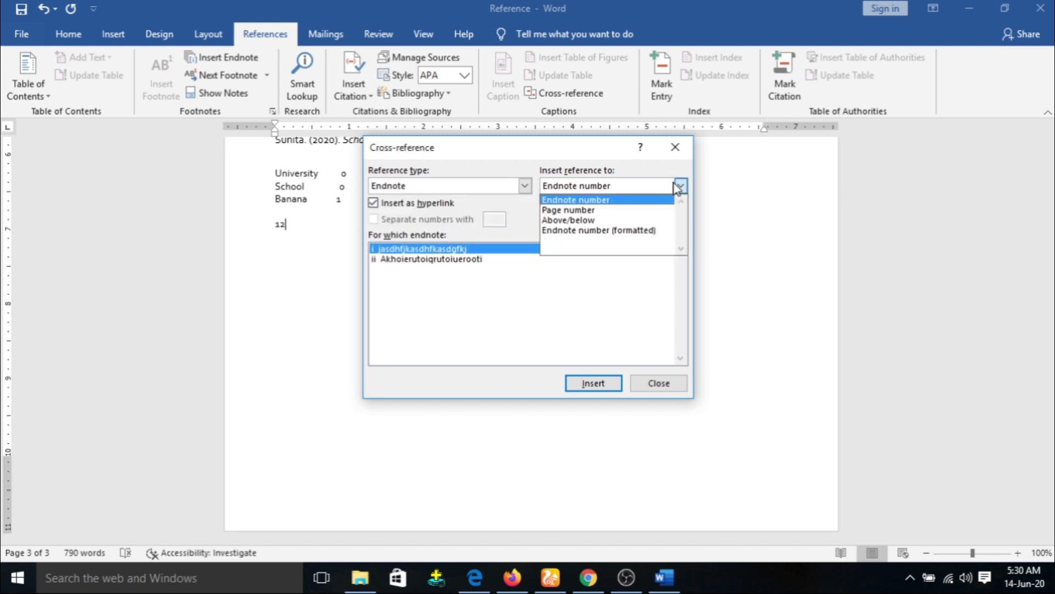
pyautogui.click(621, 201)
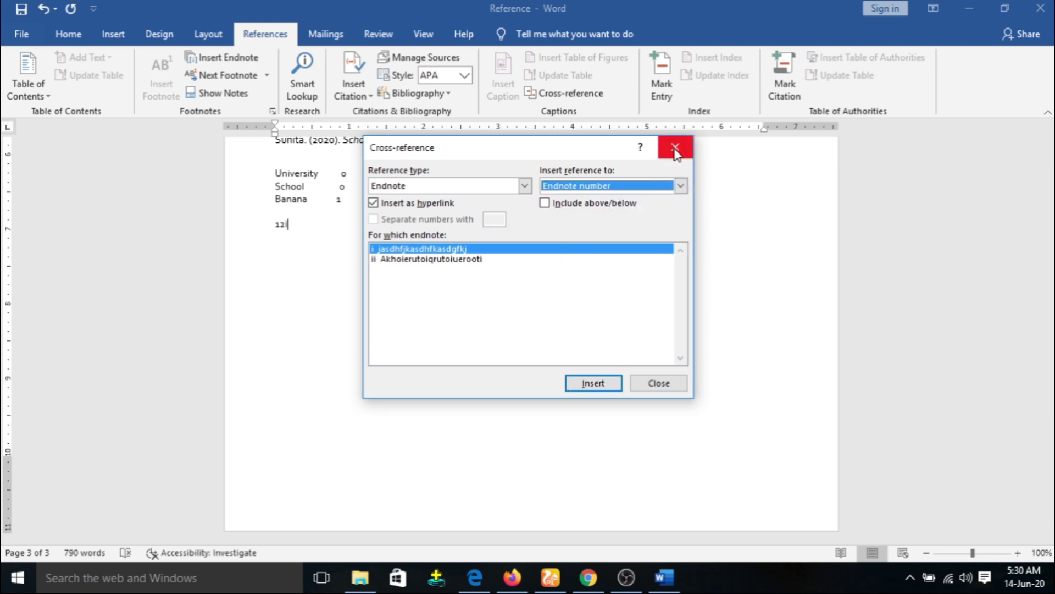
# Step: Start a new line below the note numbers and insert a cross-reference to the entire caption of Figure 1 Circle
pyautogui.click(525, 187)
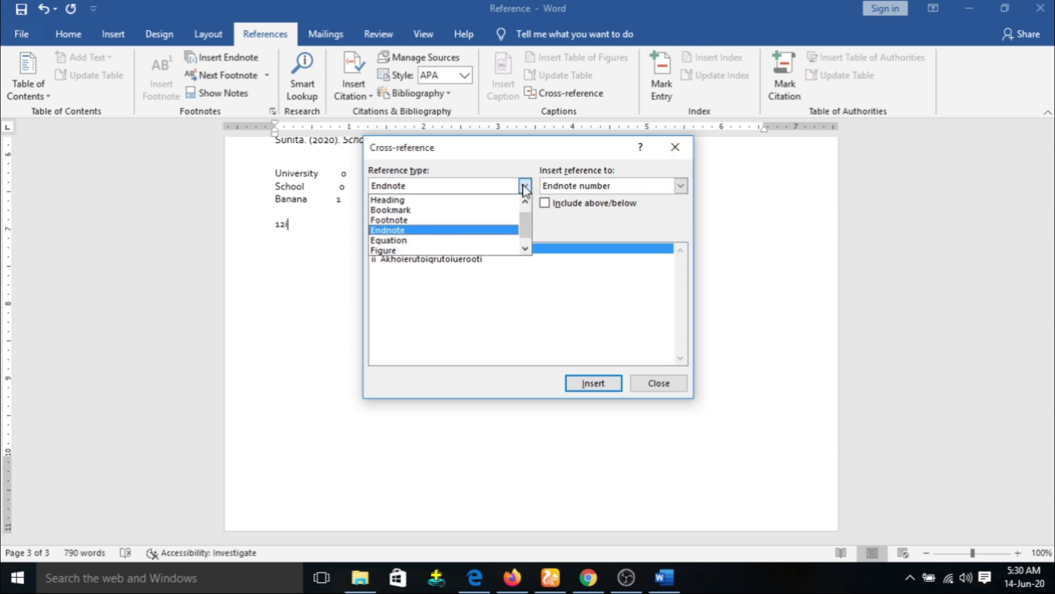
pyautogui.scroll(-1, 527, 228)
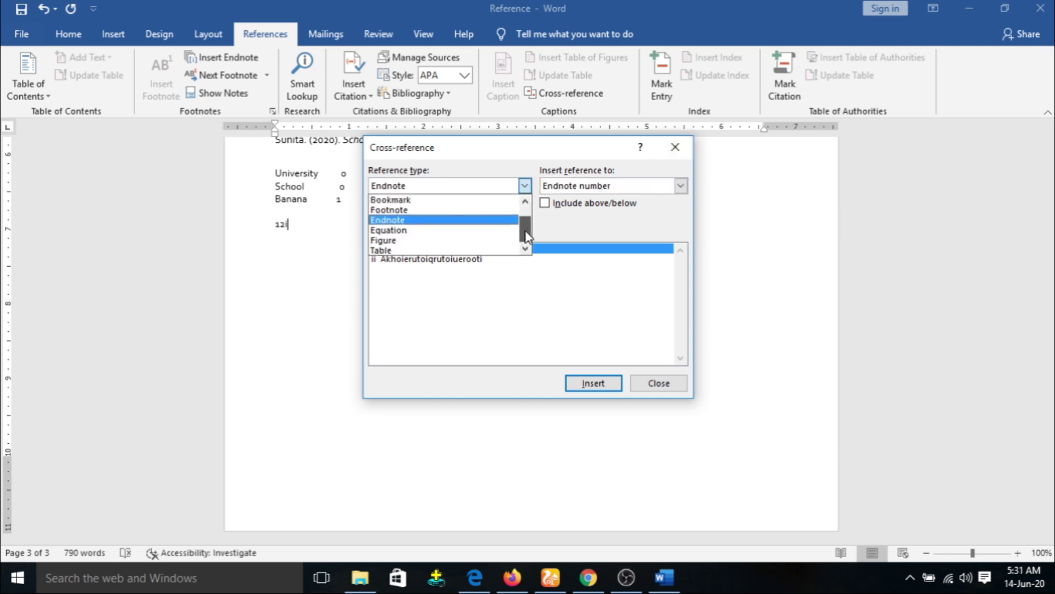
pyautogui.click(429, 240)
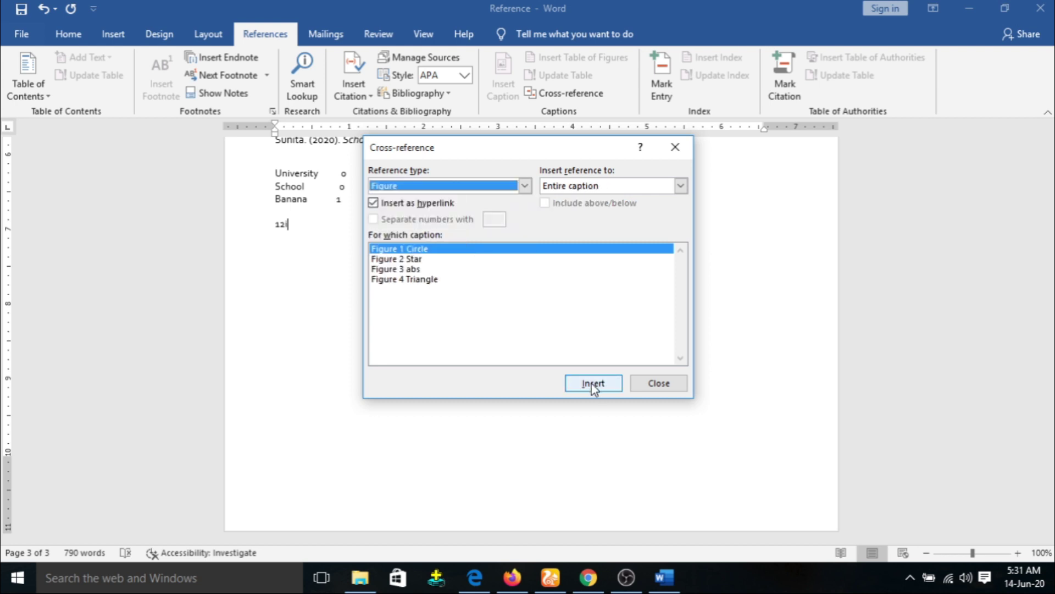
pyautogui.click(296, 234)
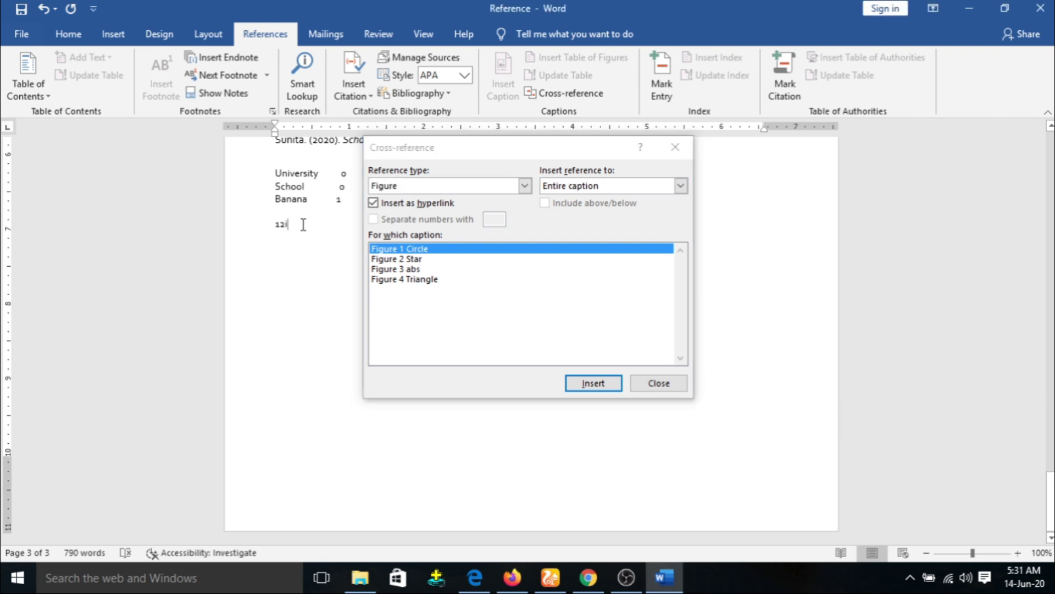
pyautogui.press('Return')
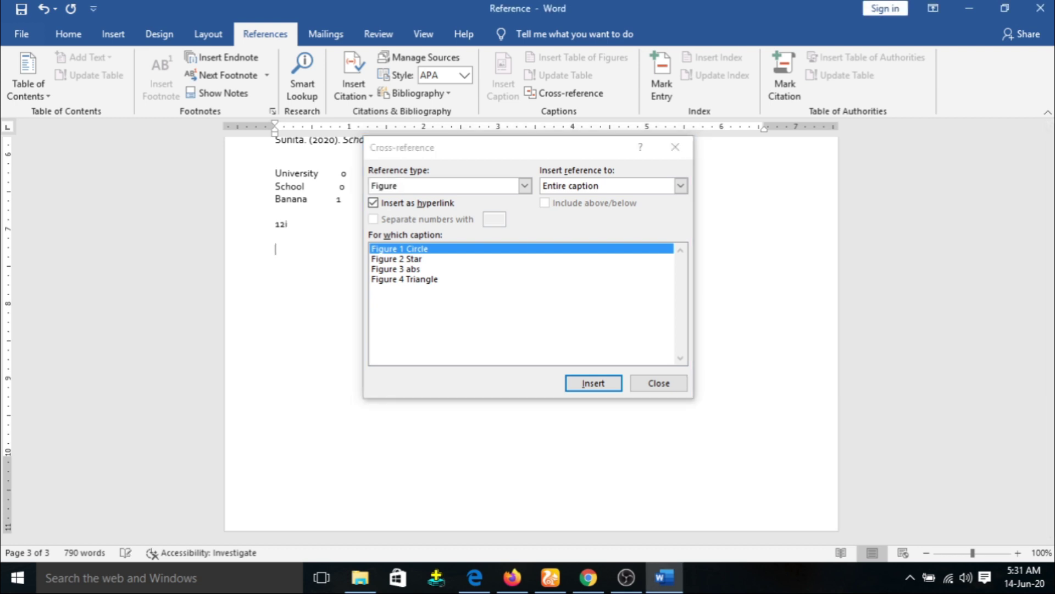
pyautogui.click(662, 187)
pyautogui.click(663, 187)
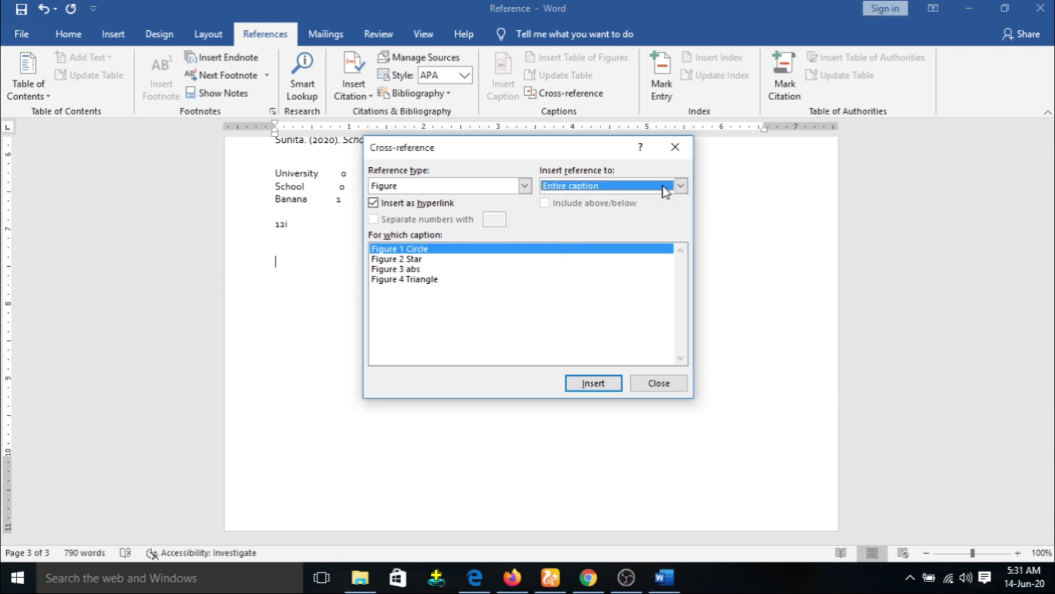
pyautogui.click(580, 379)
# Step: Insert entire-caption cross-references to Figure 2 Star, Figure 3 abs and Figure 4 Triangle after the Circle reference
pyautogui.click(415, 261)
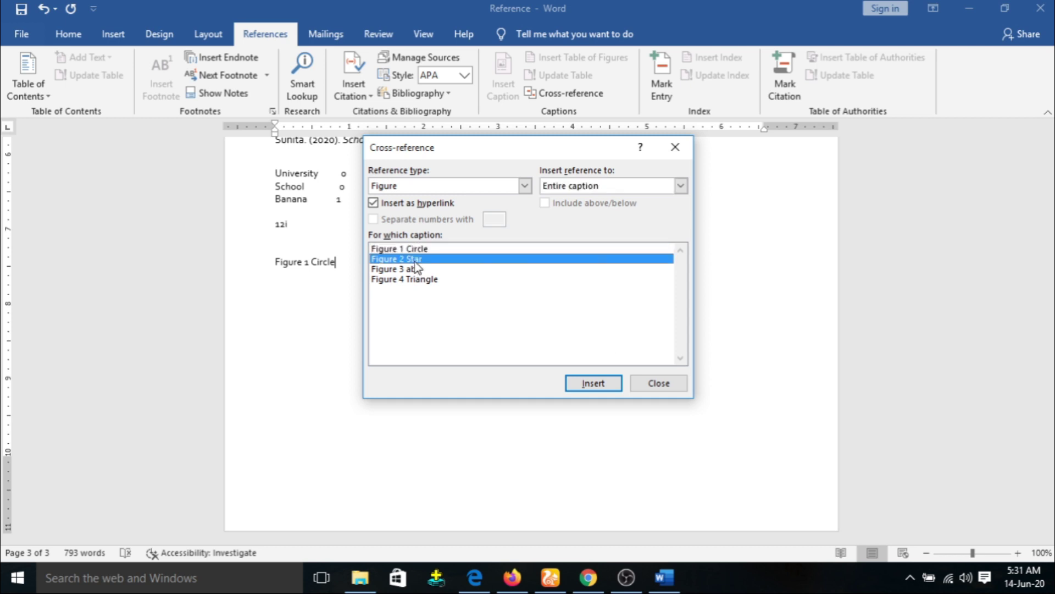
pyautogui.click(575, 385)
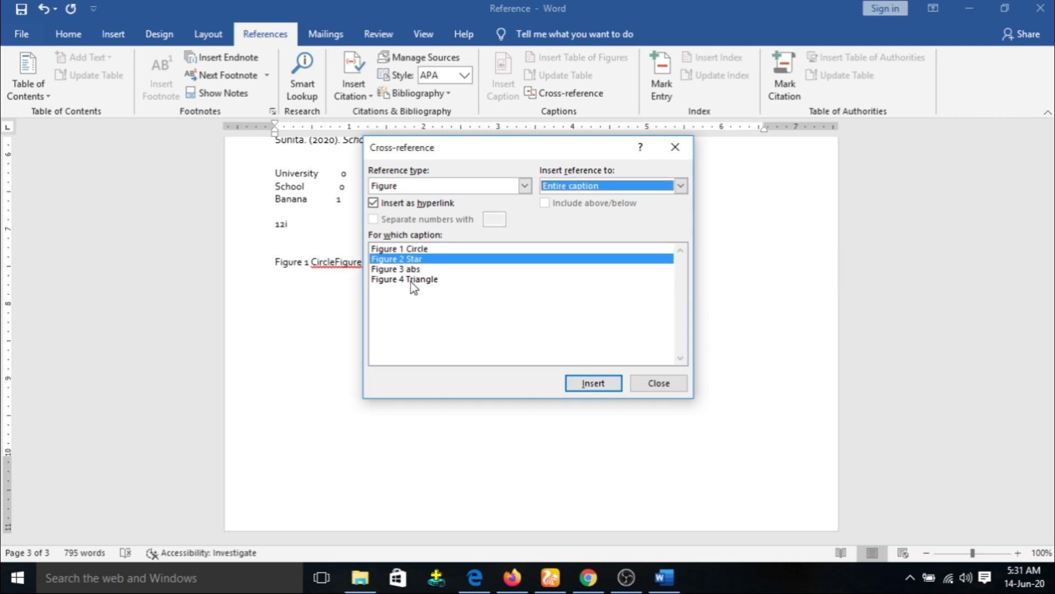
pyautogui.click(416, 269)
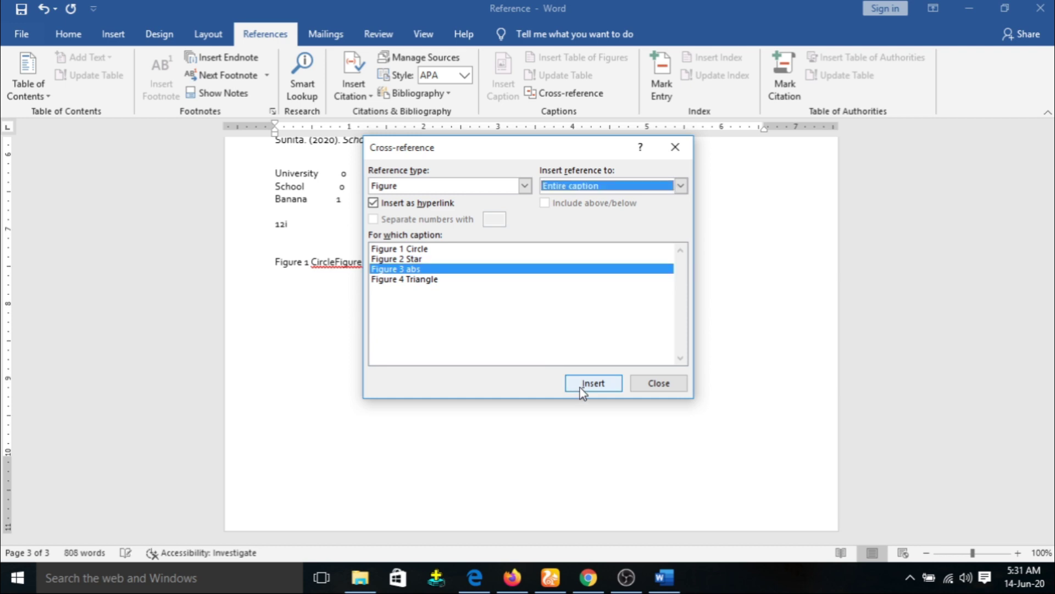
pyautogui.click(580, 387)
pyautogui.click(393, 280)
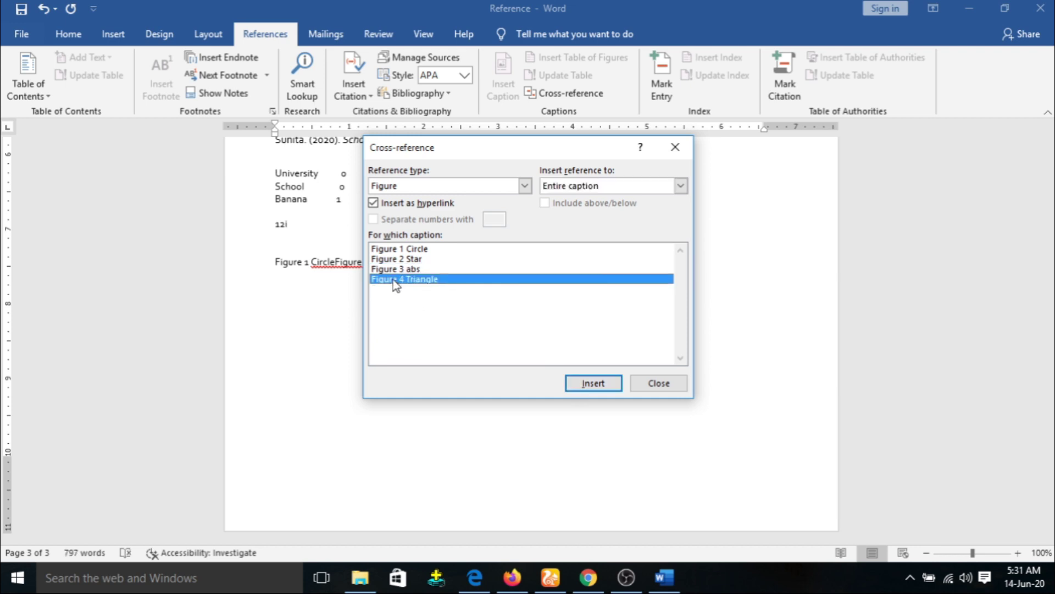
pyautogui.click(589, 383)
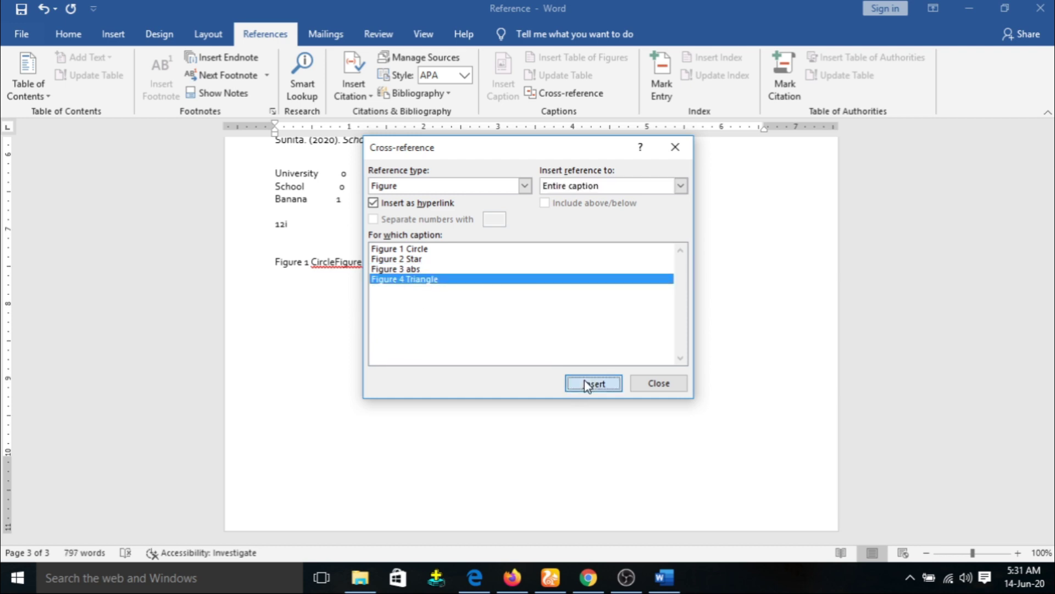
pyautogui.click(675, 147)
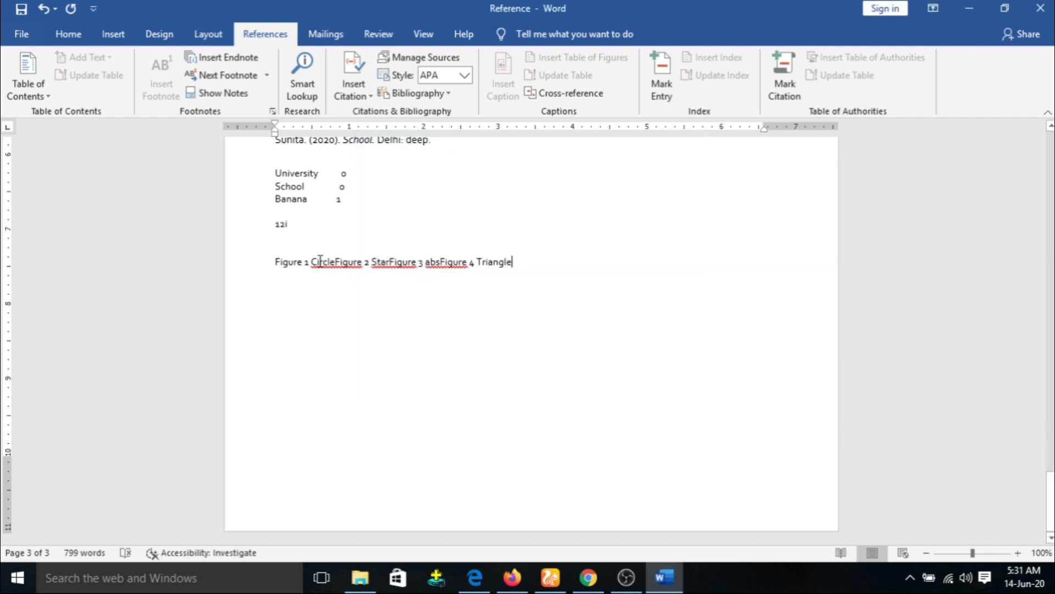
# Step: Follow the Figure 2 Star cross-reference to its caption, then undo the insertion of the Figure 4 Triangle reference
pyautogui.click(366, 264)
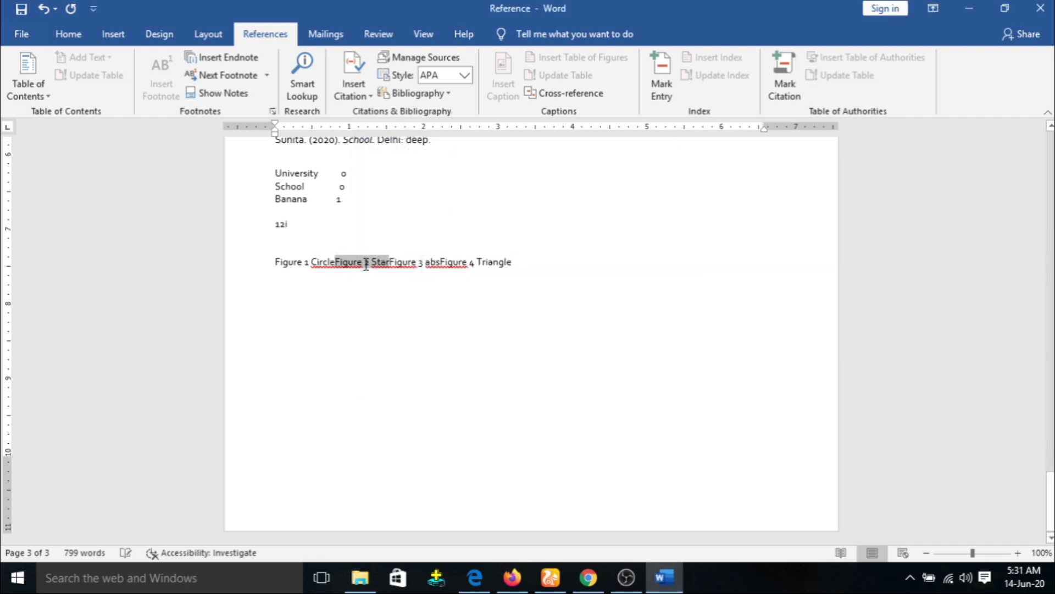
pyautogui.keyDown('ctrl'); pyautogui.click(366, 264); pyautogui.keyUp('ctrl')
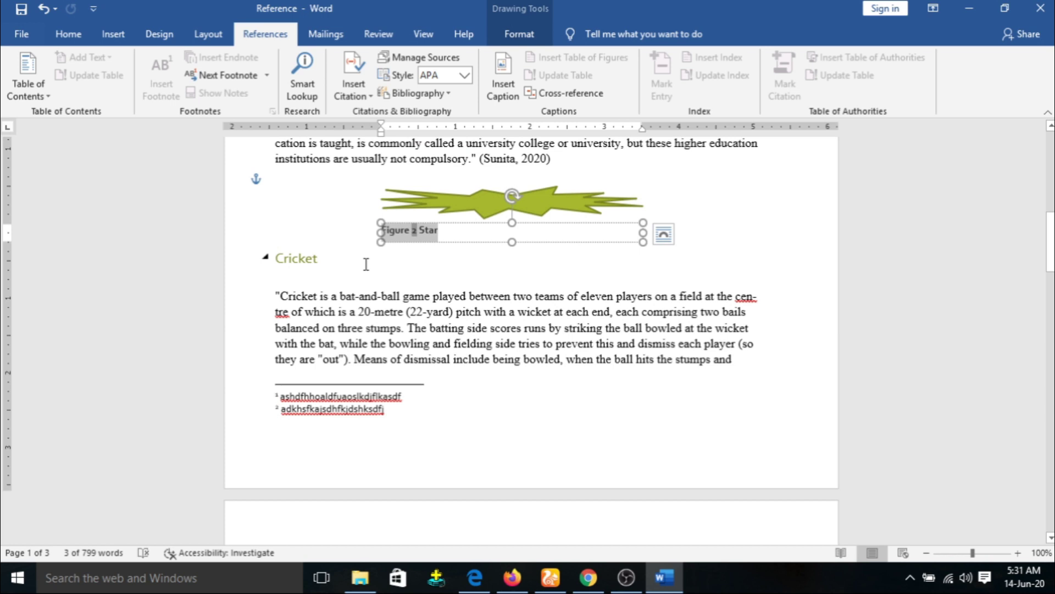
pyautogui.hotkey('ctrl', 'z')
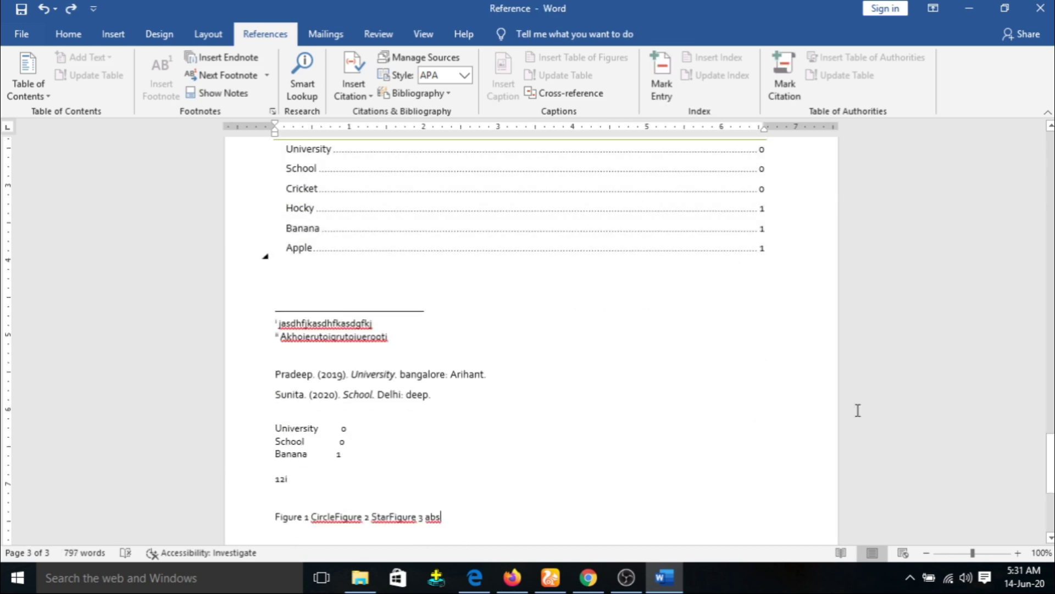
pyautogui.click(313, 516)
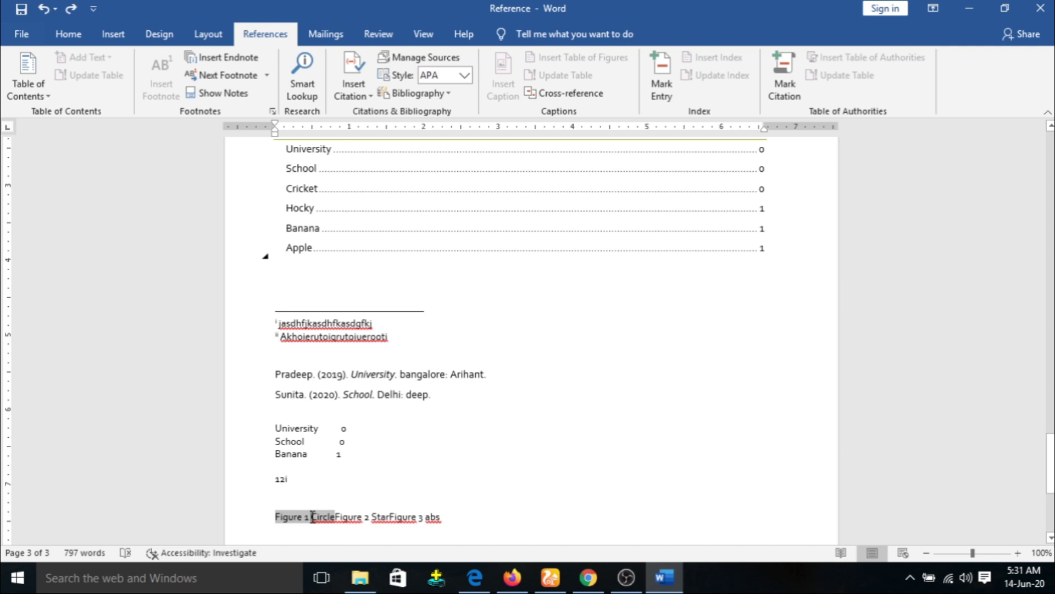
pyautogui.click(322, 496)
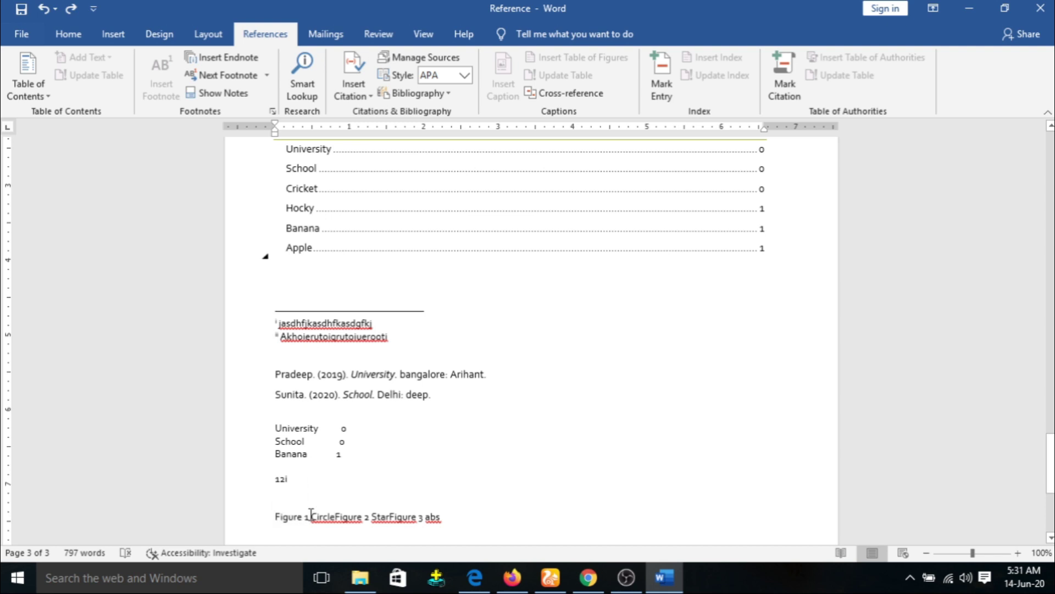
pyautogui.click(312, 516)
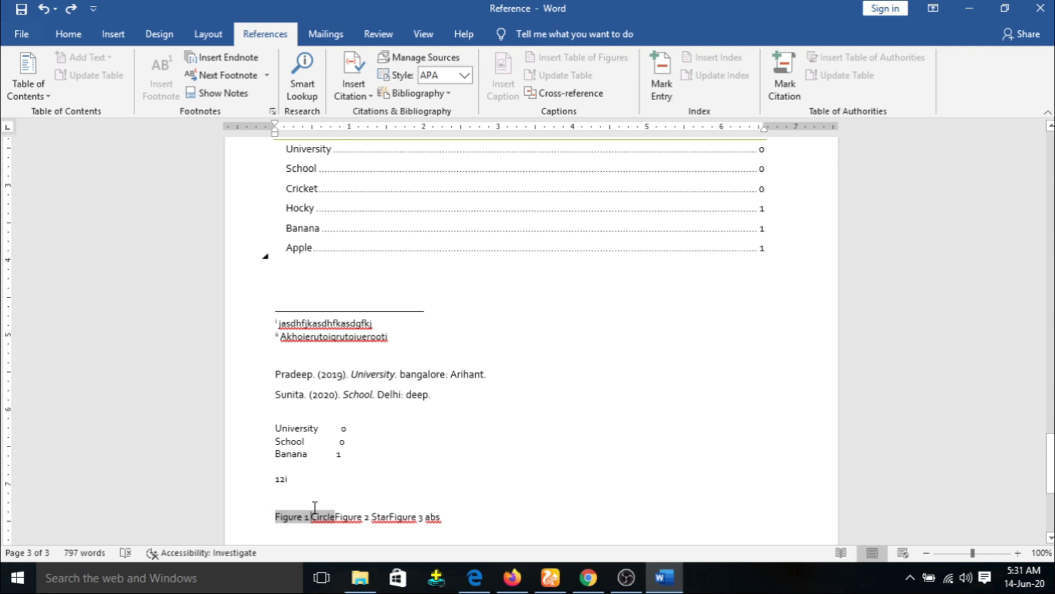
pyautogui.click(318, 498)
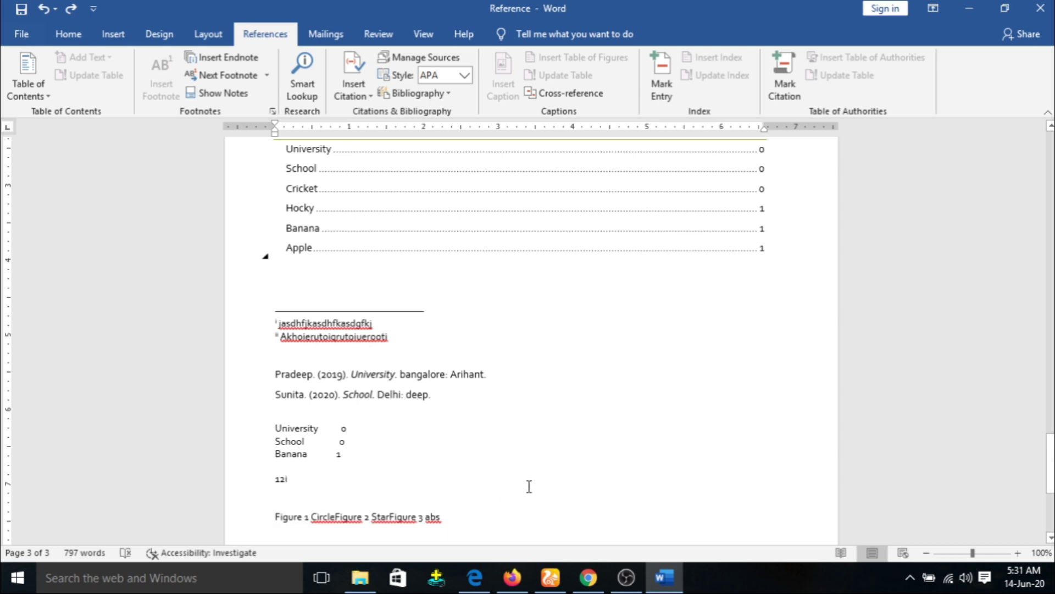
# Step: Follow the Figure 3 abs cross-reference at the end of the document to its caption
pyautogui.moveTo(1050, 463); pyautogui.dragTo(1051, 485)
pyautogui.click(419, 374)
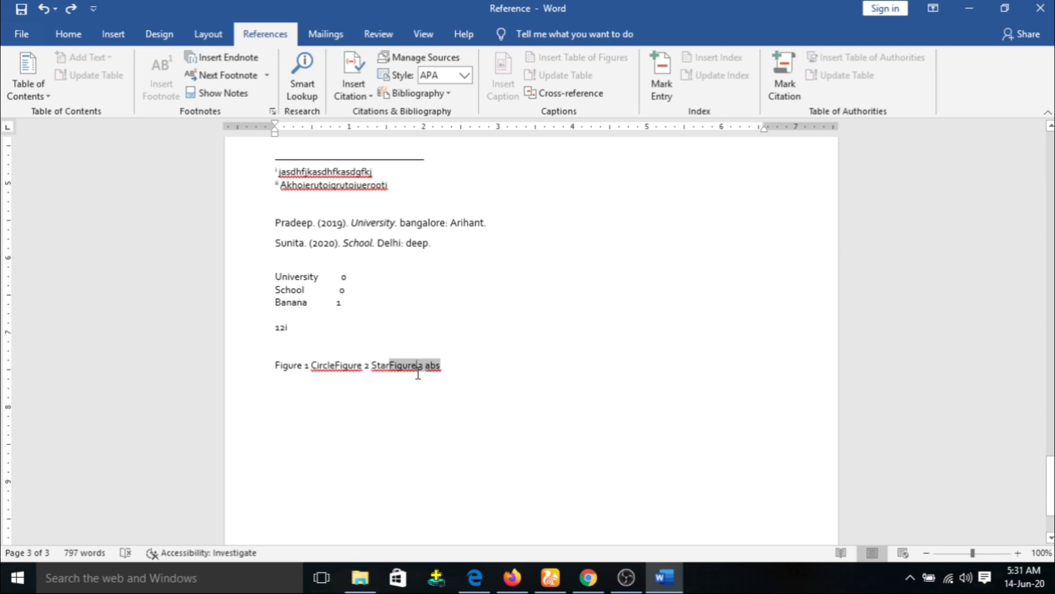
pyautogui.doubleClick(418, 374)
pyautogui.click(419, 373)
pyautogui.keyDown('ctrl'); pyautogui.click(418, 373); pyautogui.keyUp('ctrl')
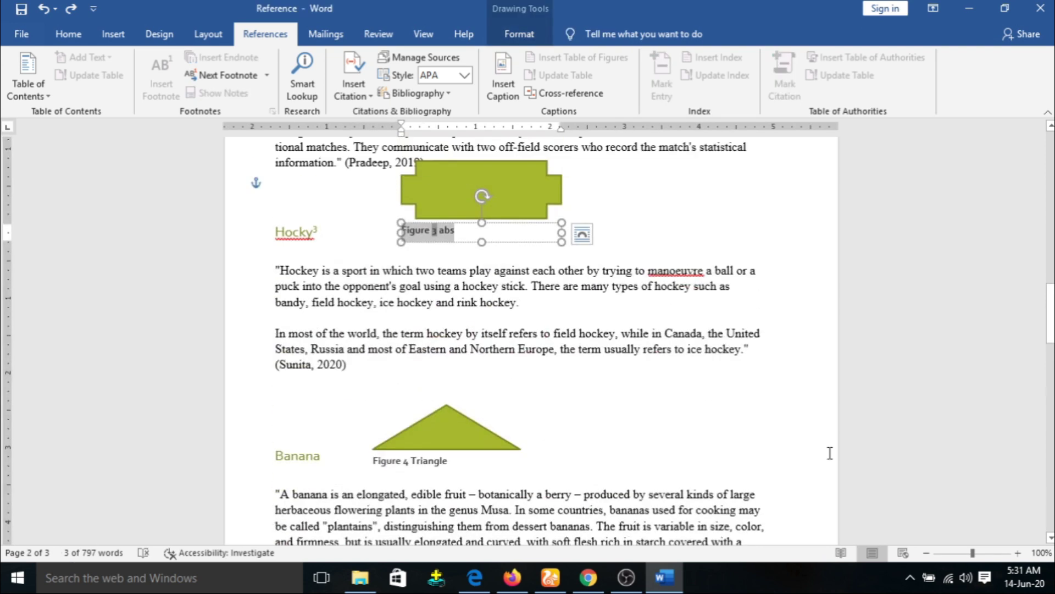
# Step: Follow the University heading cross-reference and the first footnote-number cross-reference on the last page to their targets
pyautogui.moveTo(1050, 316); pyautogui.dragTo(1051, 485)
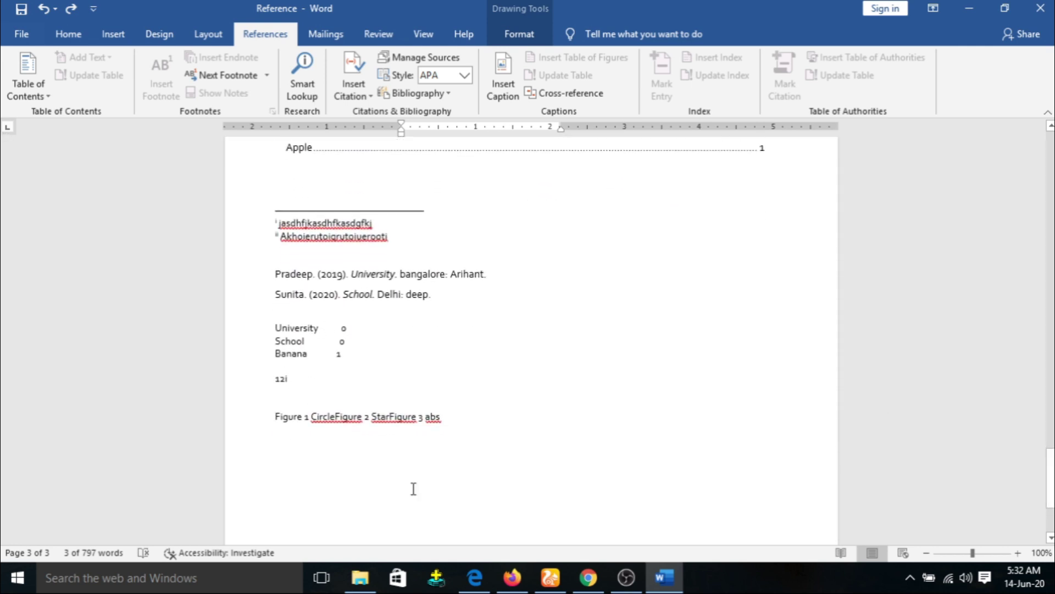
pyautogui.keyDown('ctrl'); pyautogui.click(304, 330); pyautogui.keyUp('ctrl')
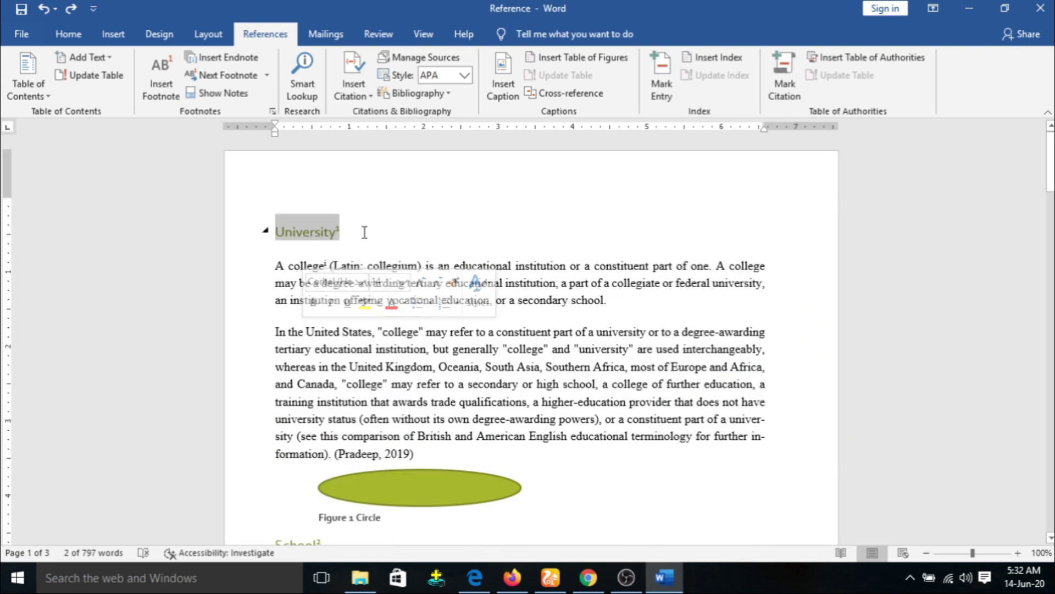
pyautogui.moveTo(1050, 161); pyautogui.dragTo(1050, 500)
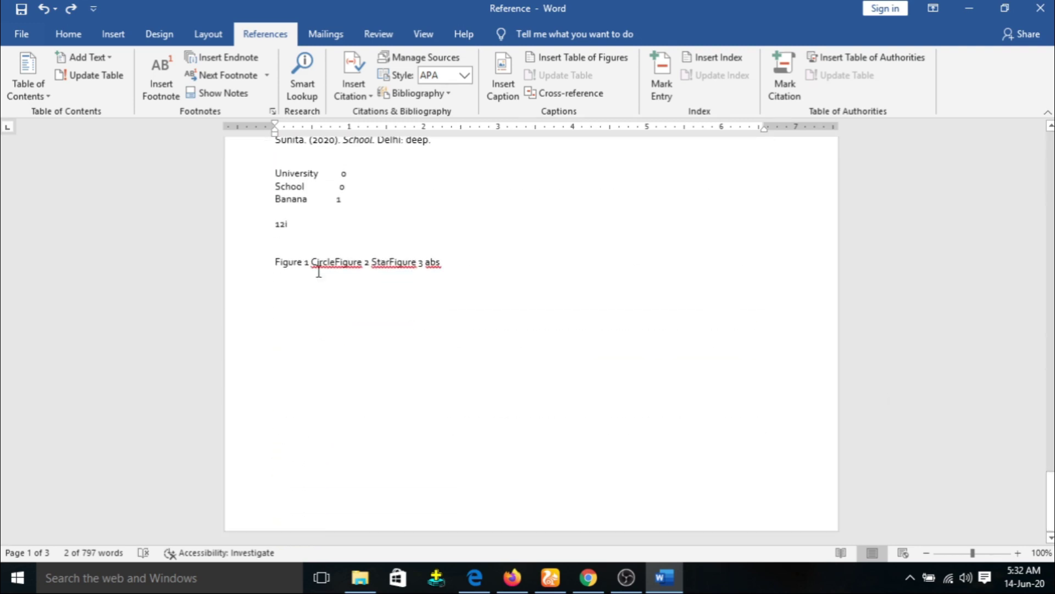
pyautogui.keyDown('ctrl'); pyautogui.click(280, 233); pyautogui.keyUp('ctrl')
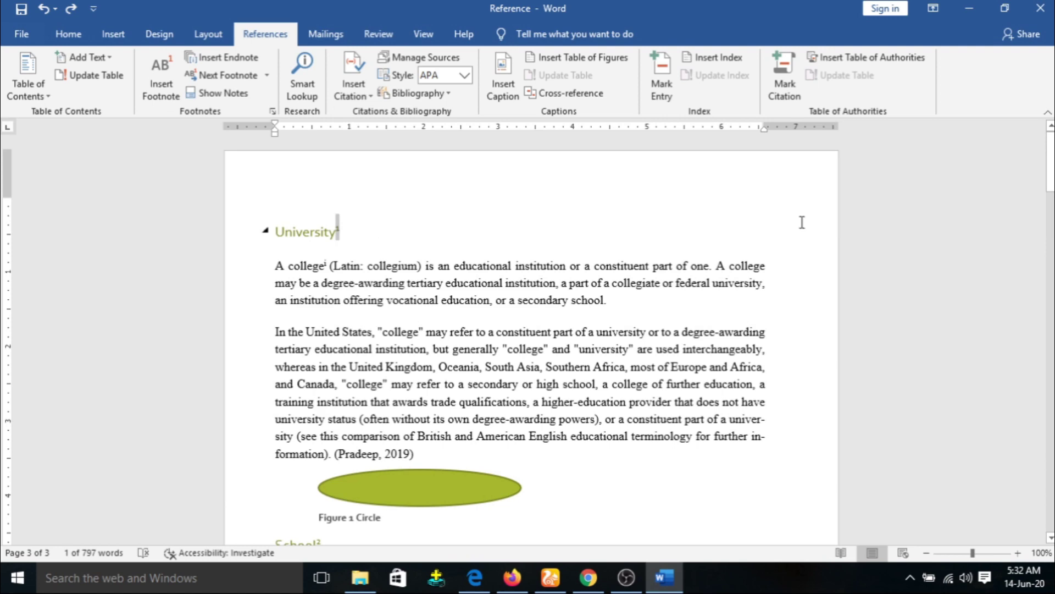
# Step: Follow the Figure 1 Circle cross-reference on the last page to its caption, leaving the caption deselected
pyautogui.moveTo(1051, 161); pyautogui.dragTo(1050, 503)
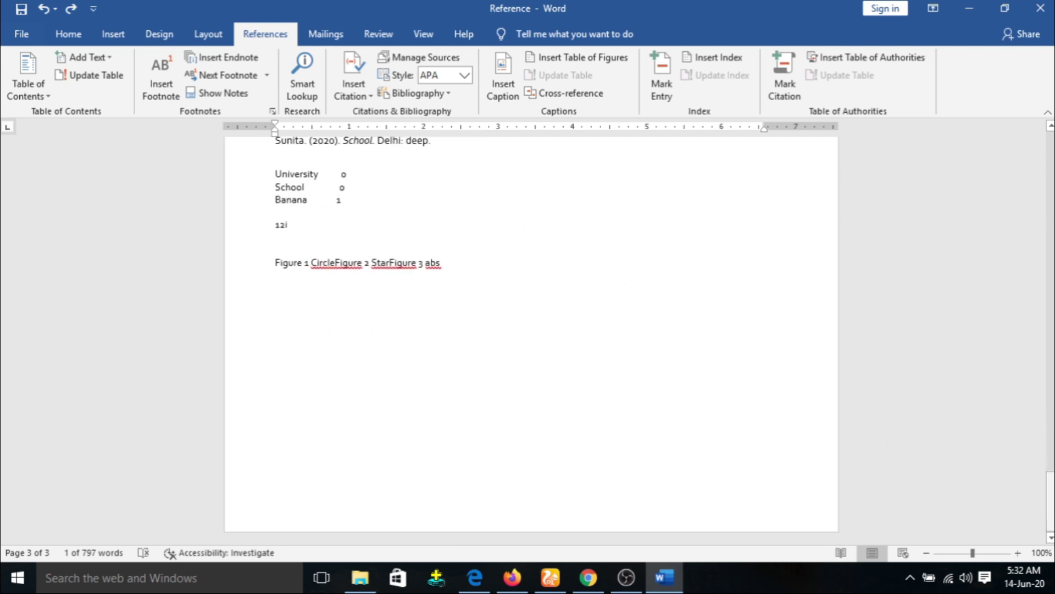
pyautogui.keyDown('ctrl'); pyautogui.click(293, 266); pyautogui.keyUp('ctrl')
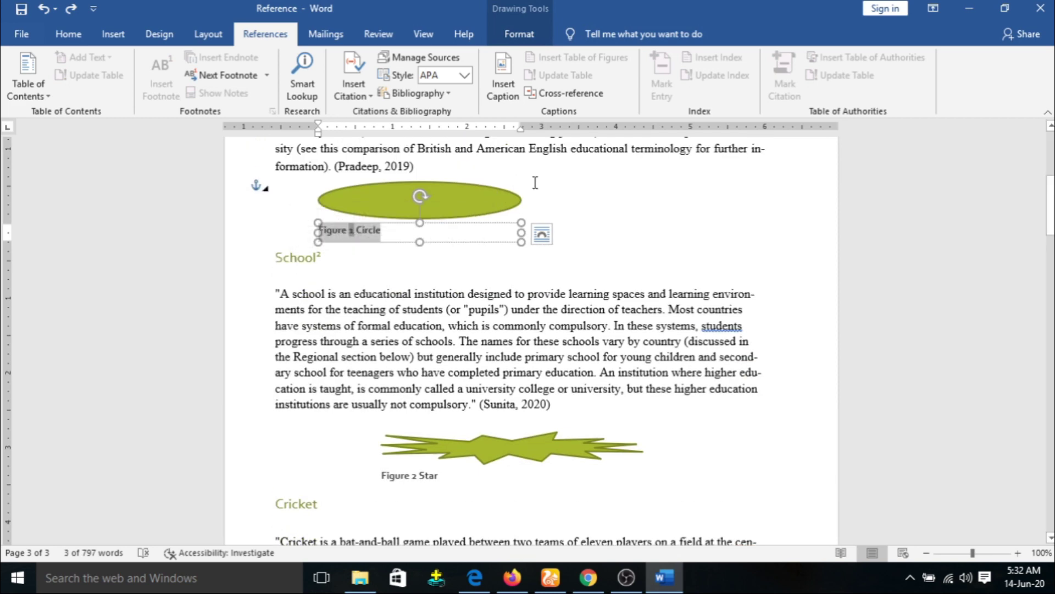
pyautogui.click(535, 183)
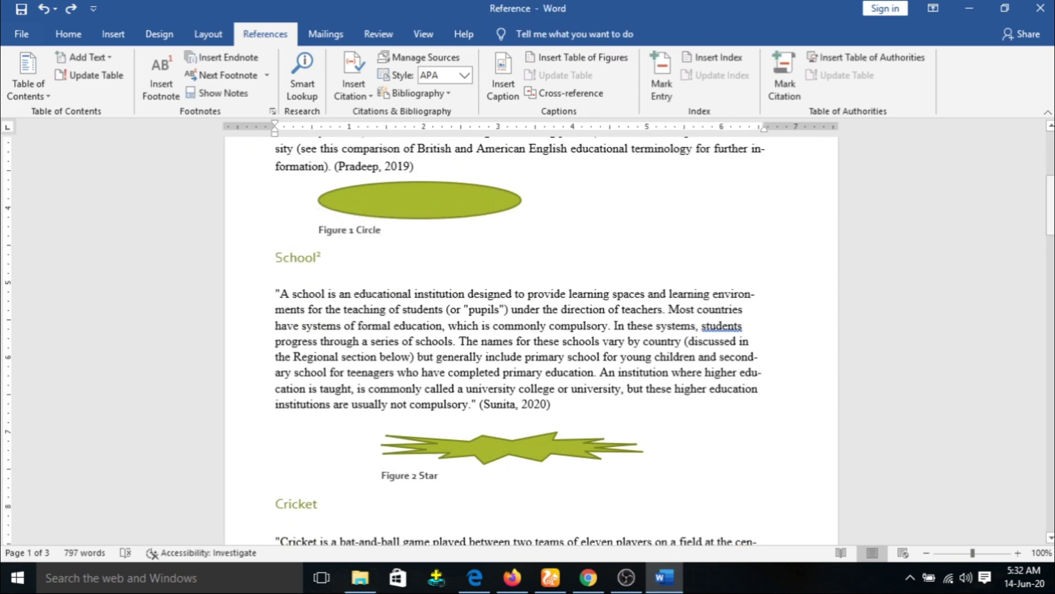
# Step: Mark the word Hockey at the start of the Hocky section's first paragraph as a current-page index entry
pyautogui.moveTo(1051, 203); pyautogui.dragTo(1051, 499)
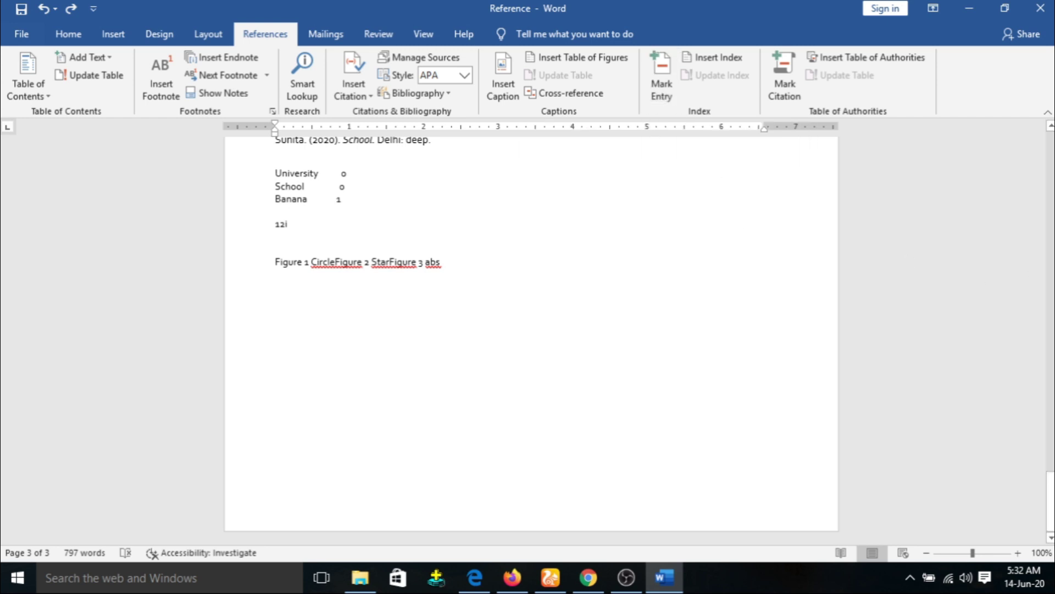
pyautogui.moveTo(1050, 474); pyautogui.dragTo(1050, 287)
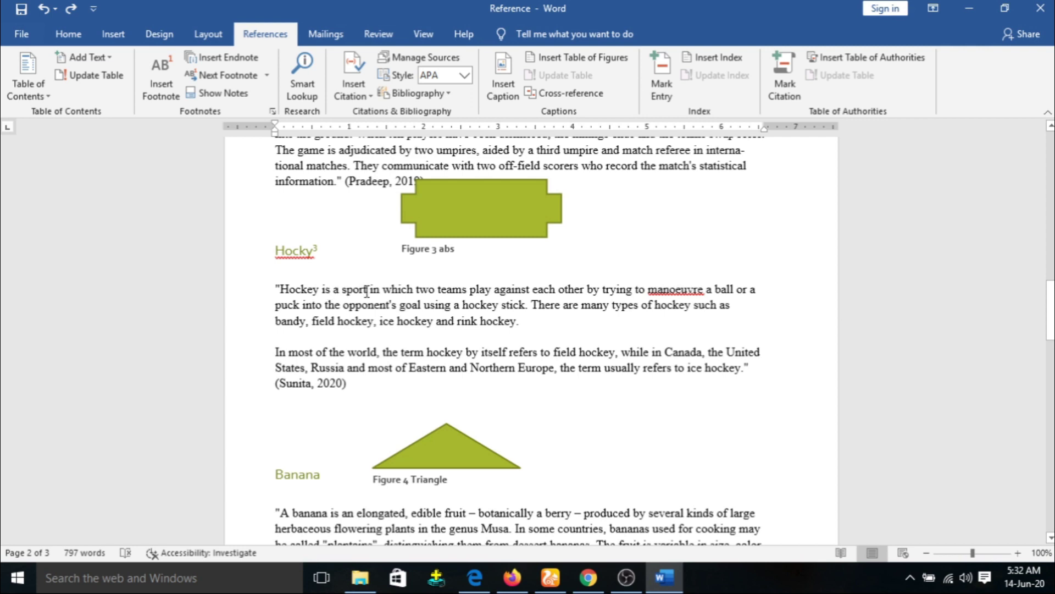
pyautogui.moveTo(368, 290); pyautogui.dragTo(343, 290)
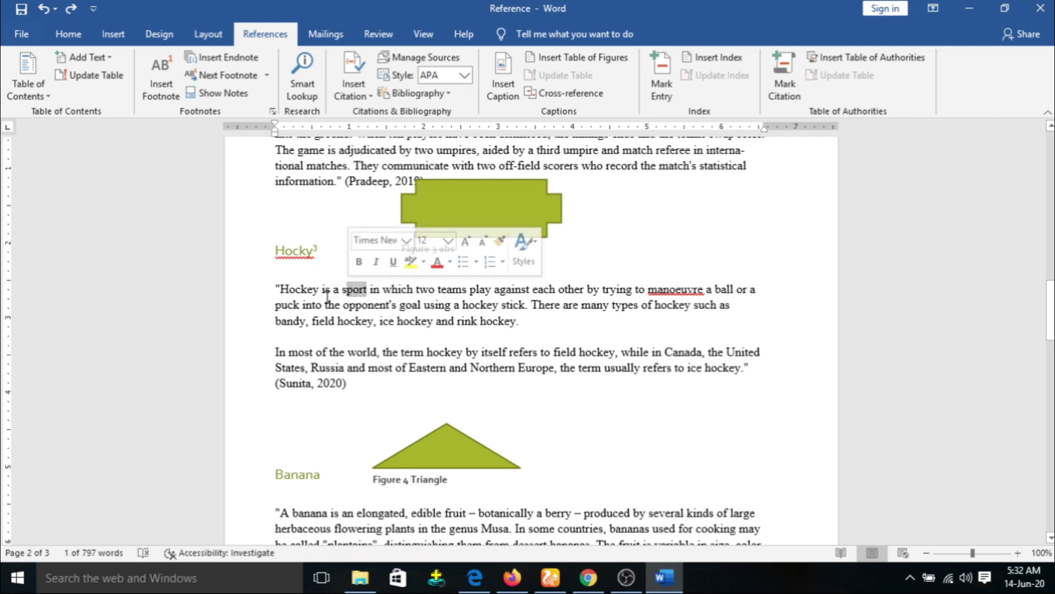
pyautogui.moveTo(318, 291); pyautogui.dragTo(283, 293)
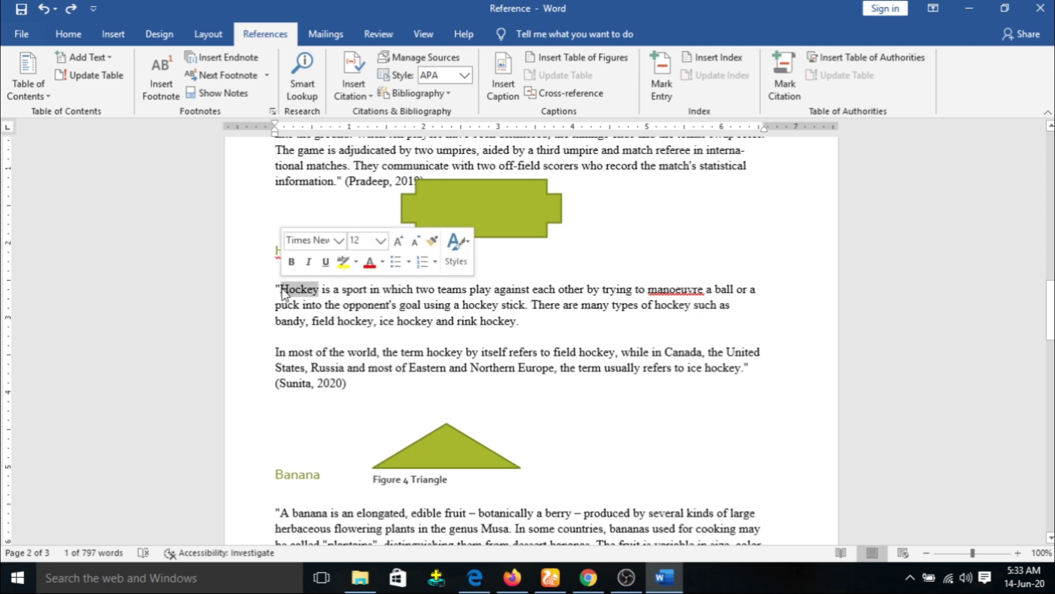
pyautogui.click(671, 82)
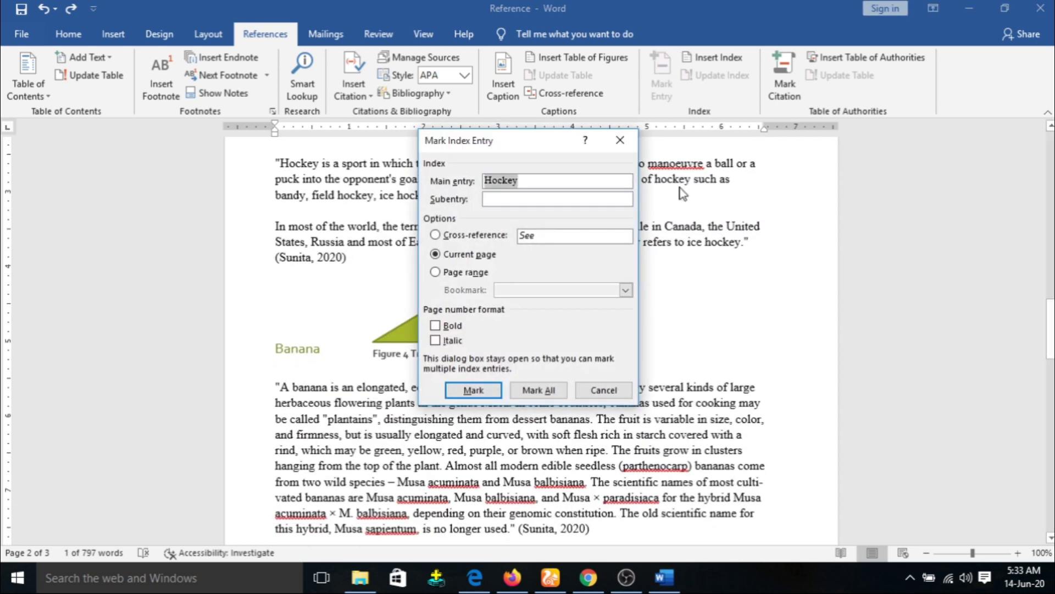
pyautogui.click(551, 199)
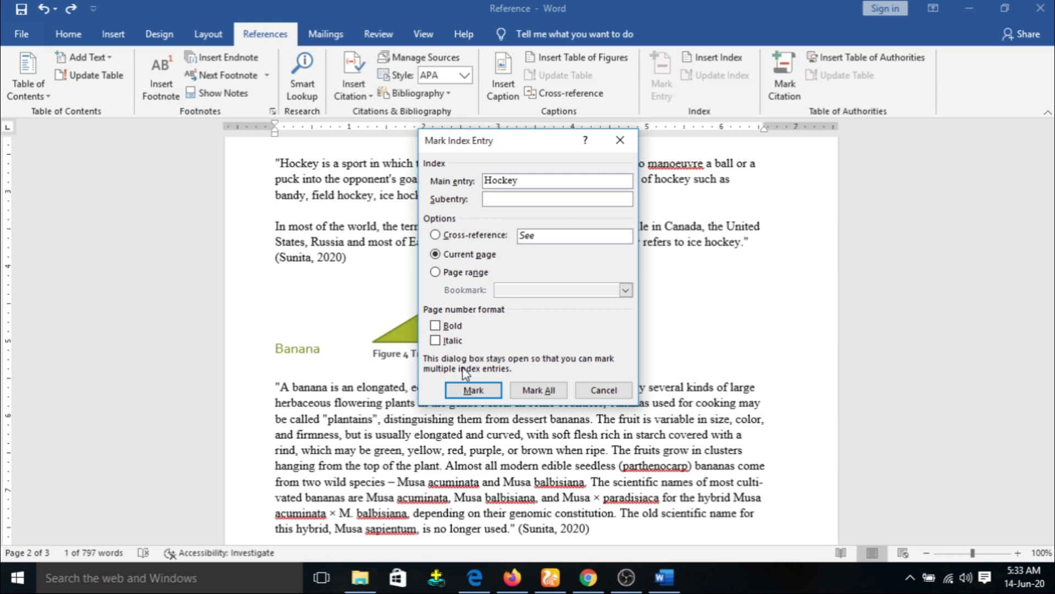
pyautogui.click(473, 390)
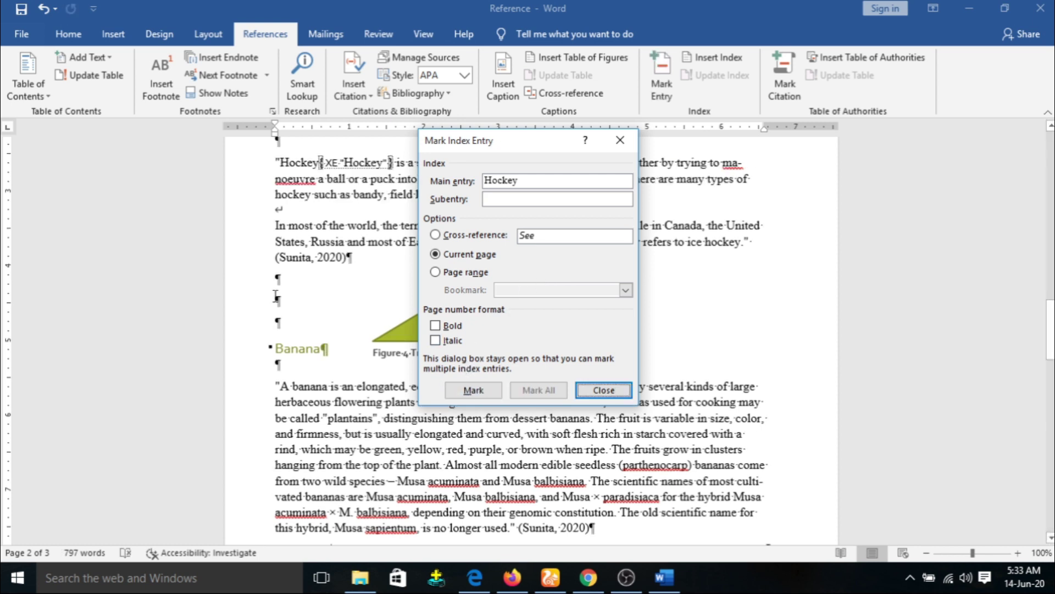
pyautogui.click(620, 140)
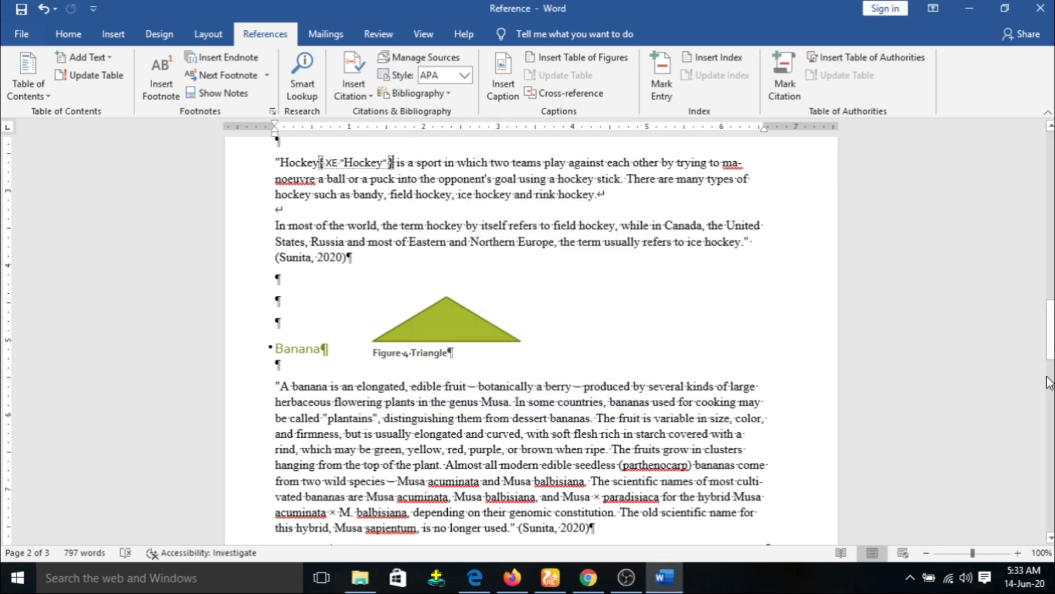
# Step: Mark the Apple heading as a main index entry for the current page
pyautogui.moveTo(1050, 328); pyautogui.dragTo(1050, 384)
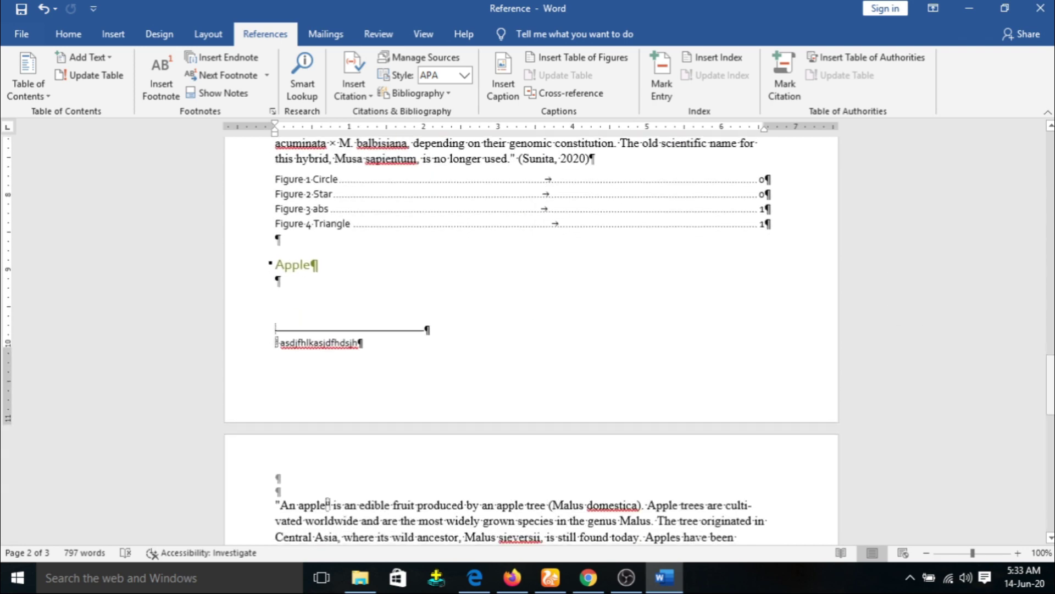
pyautogui.moveTo(328, 504)
pyautogui.moveTo(313, 266); pyautogui.dragTo(275, 266)
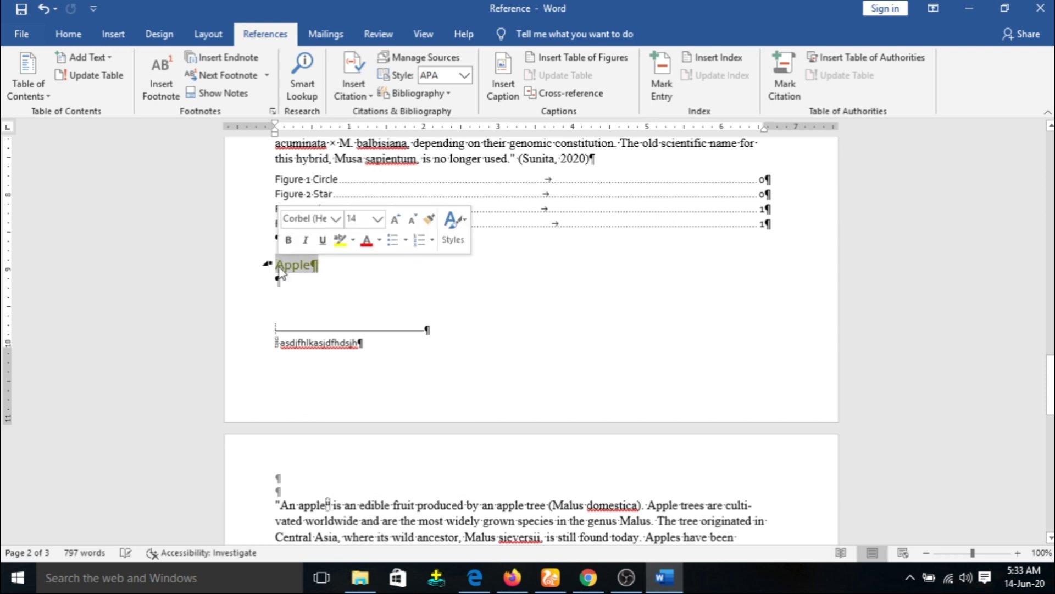
pyautogui.click(668, 76)
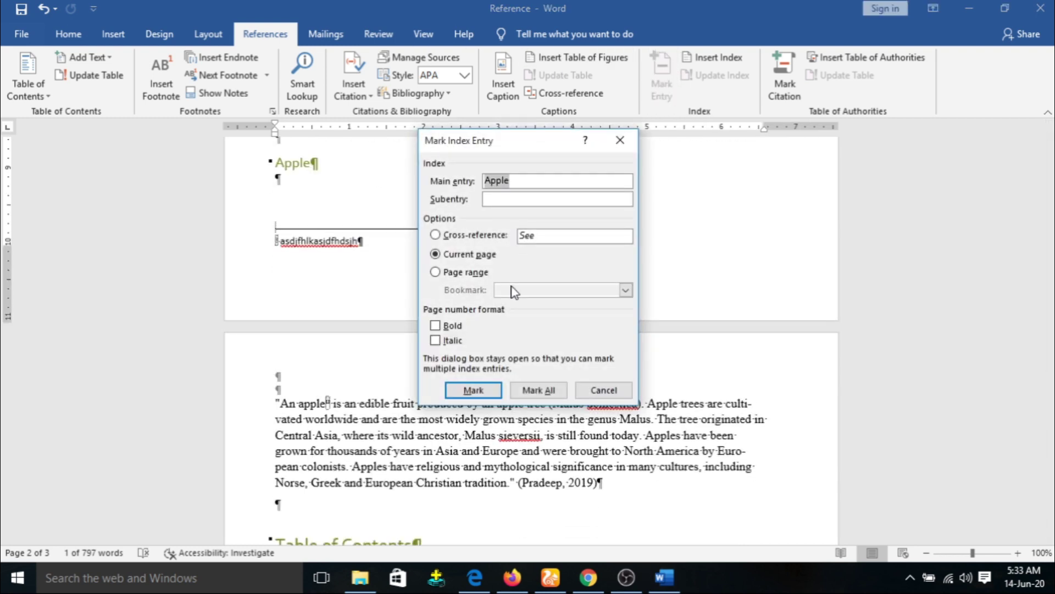
pyautogui.click(472, 390)
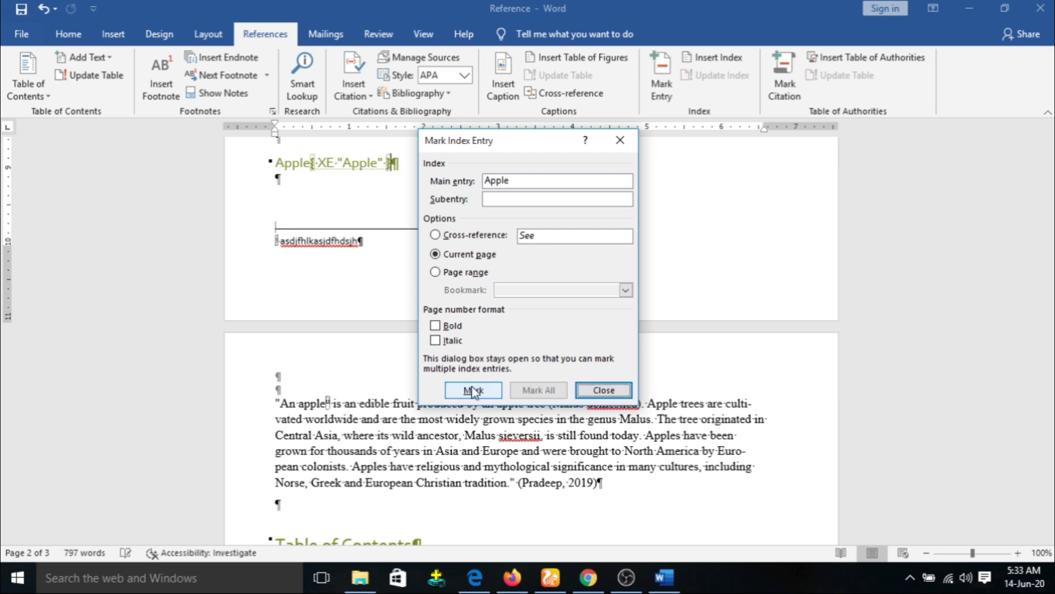
pyautogui.click(604, 390)
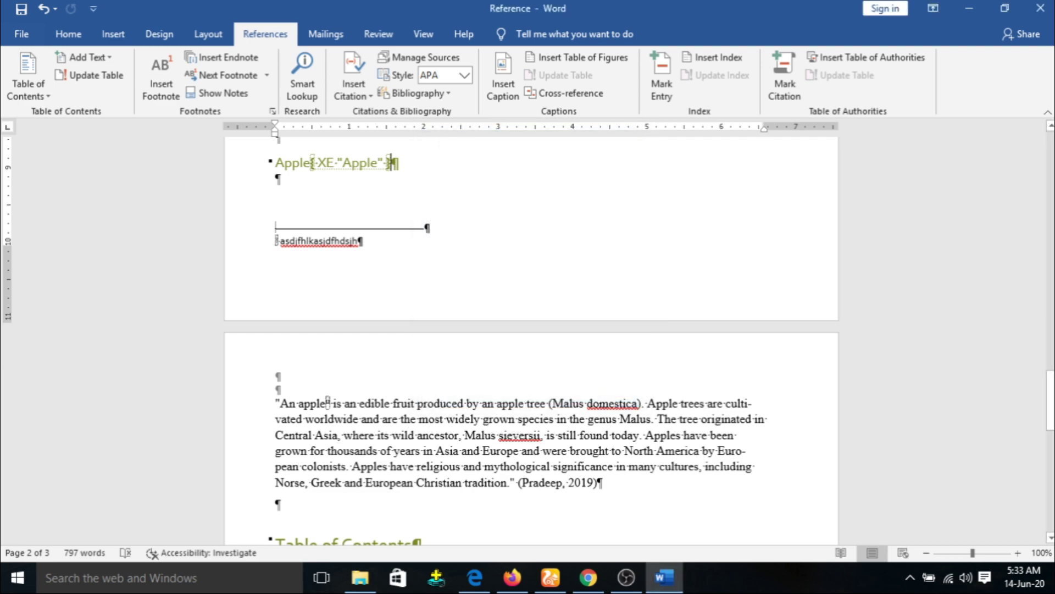
# Step: Mark the word Cricket at the start of the Cricket section's paragraph as an index entry, undoing the duplicate mark
pyautogui.moveTo(1051, 393); pyautogui.dragTo(1051, 236)
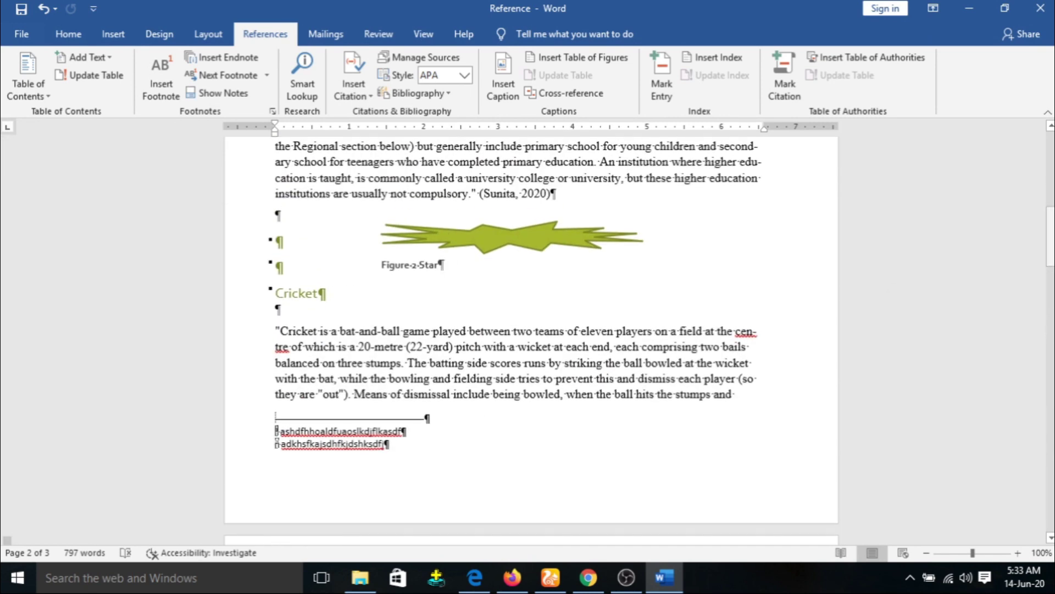
pyautogui.moveTo(319, 332); pyautogui.dragTo(285, 333)
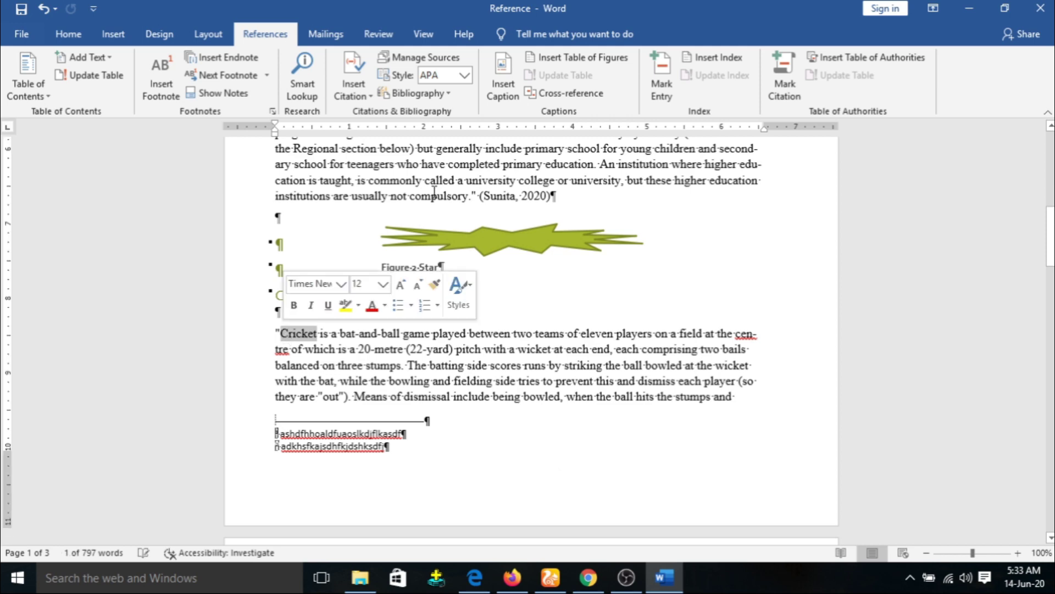
pyautogui.click(666, 85)
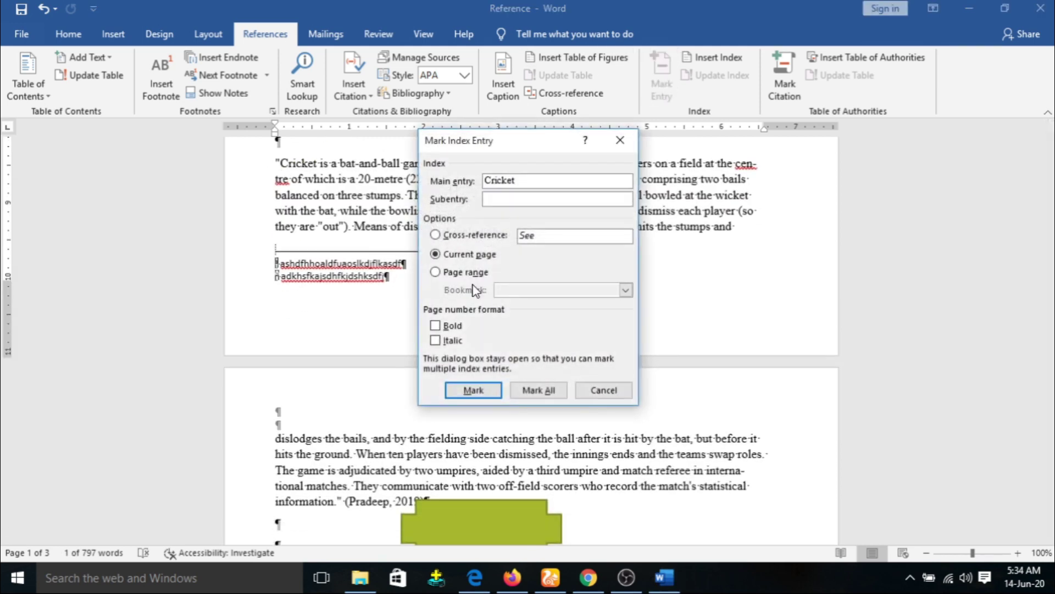
pyautogui.click(465, 392)
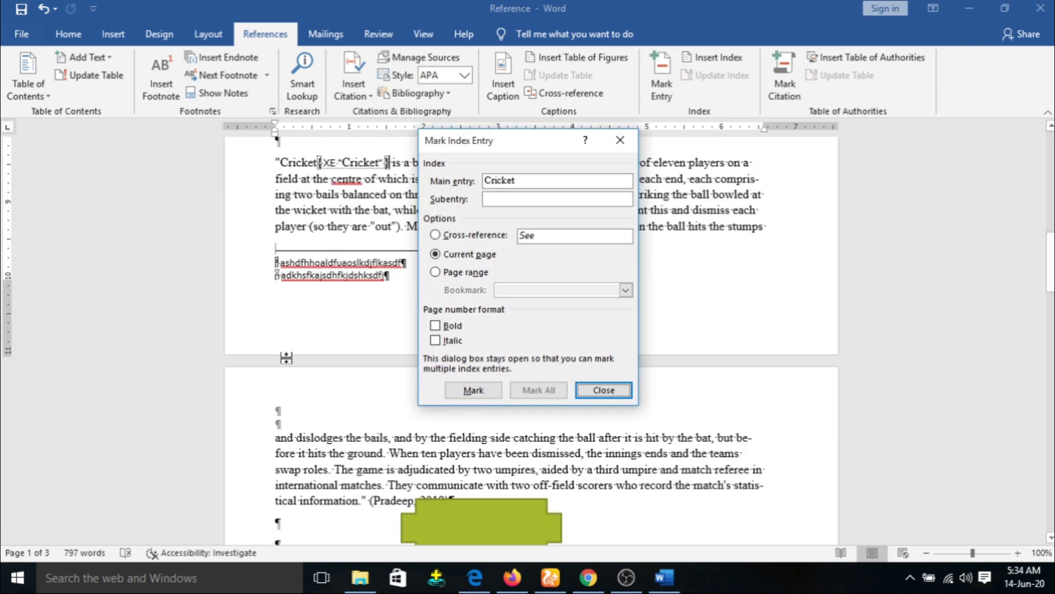
pyautogui.click(486, 392)
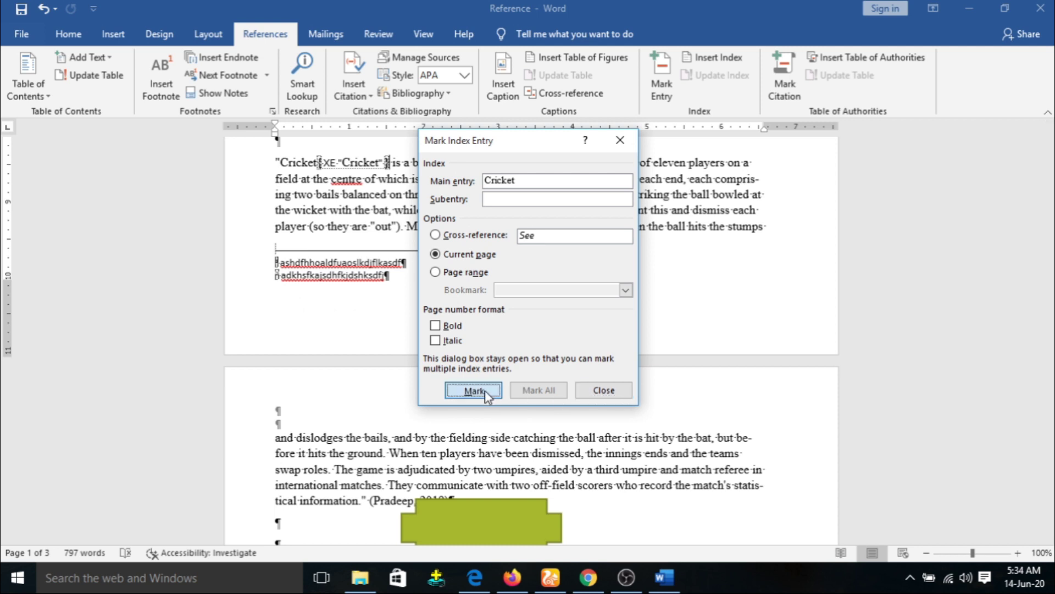
pyautogui.click(611, 387)
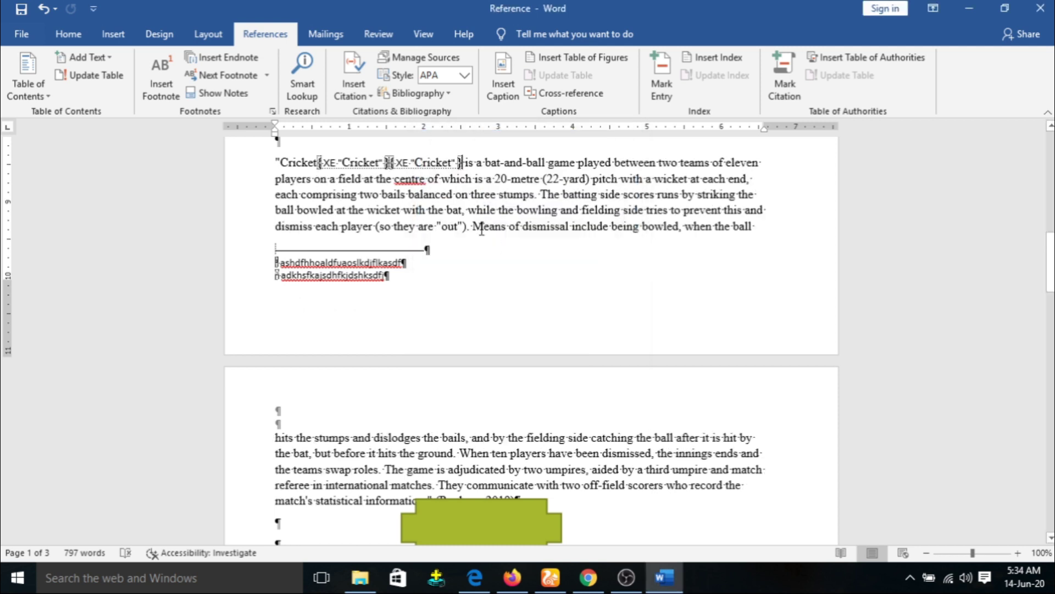
pyautogui.hotkey('ctrl', 'z')
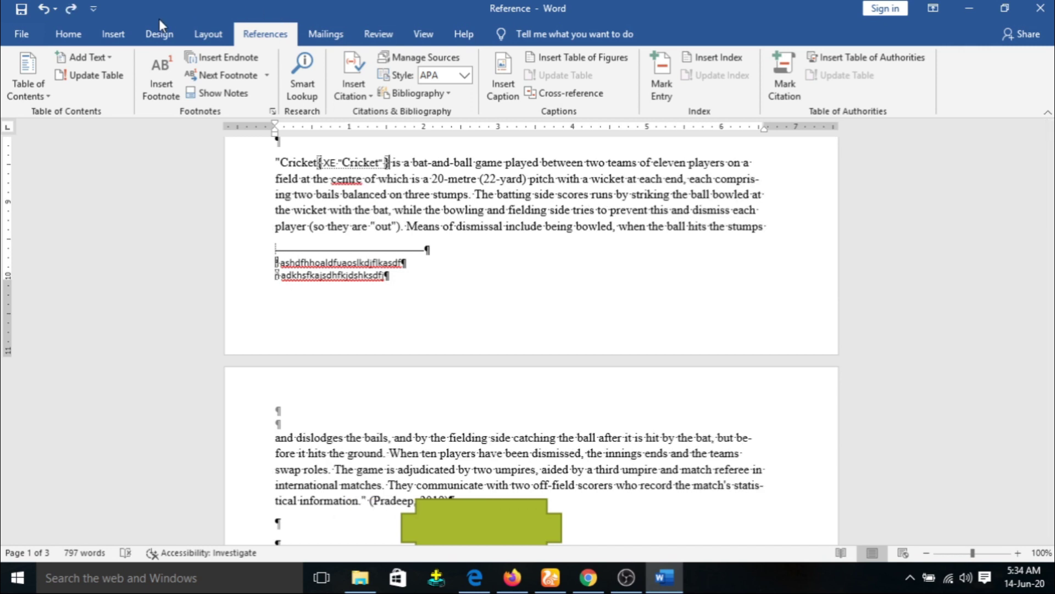
# Step: Hide the paragraph marks and other formatting symbols in the document
pyautogui.click(80, 34)
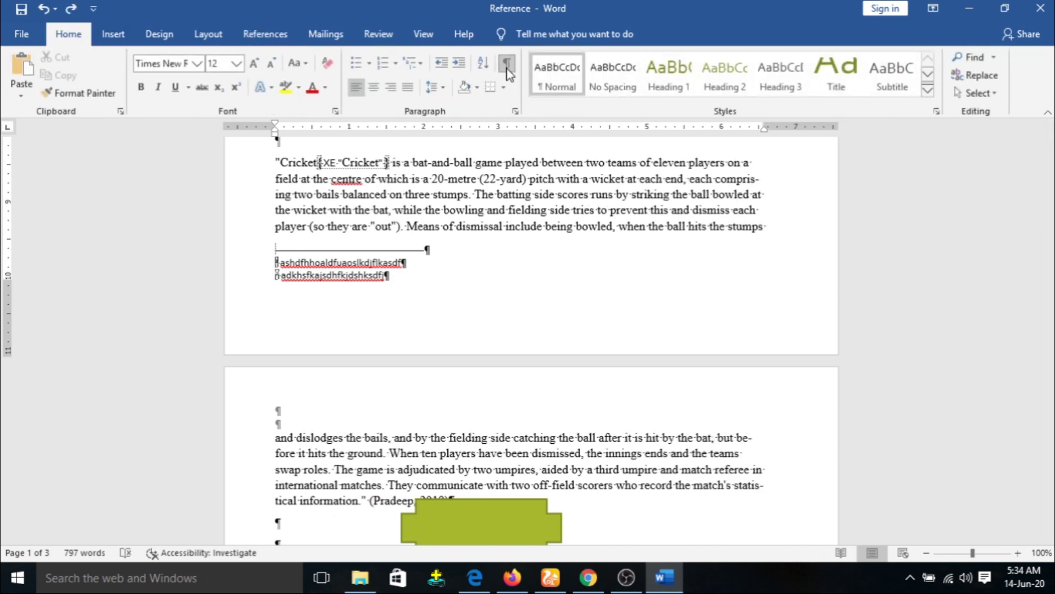
pyautogui.click(508, 64)
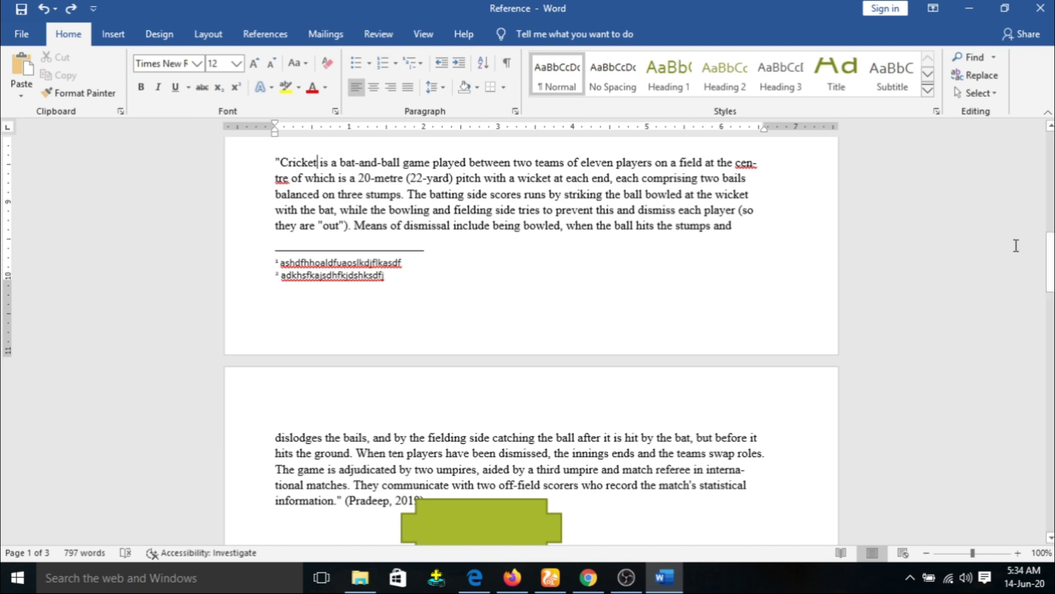
# Step: Push the Apple heading onto the next page and leave blank lines below the table of figures
pyautogui.moveTo(1051, 263); pyautogui.dragTo(1051, 159)
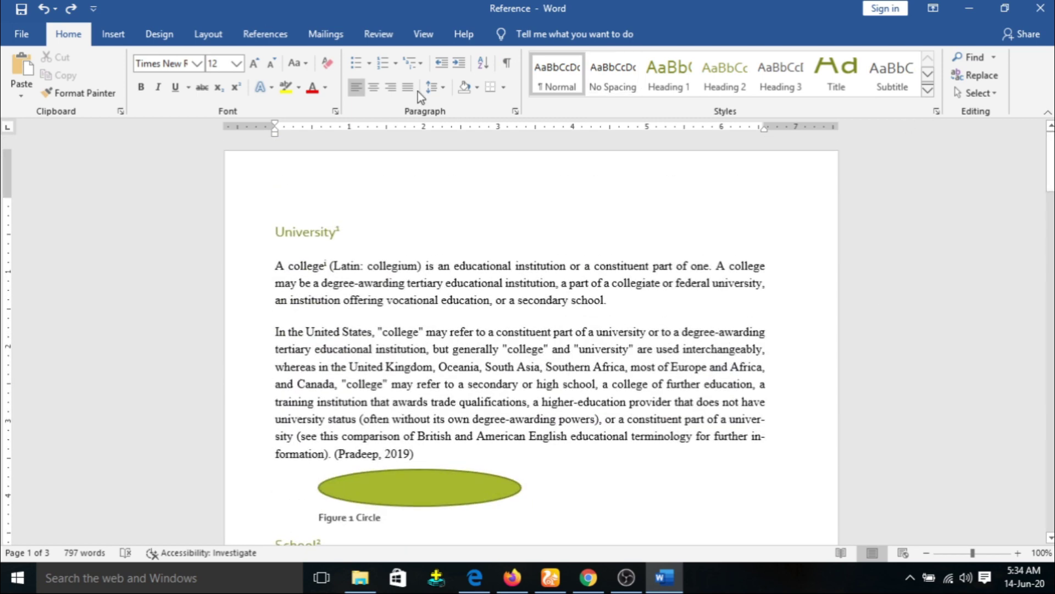
pyautogui.click(283, 29)
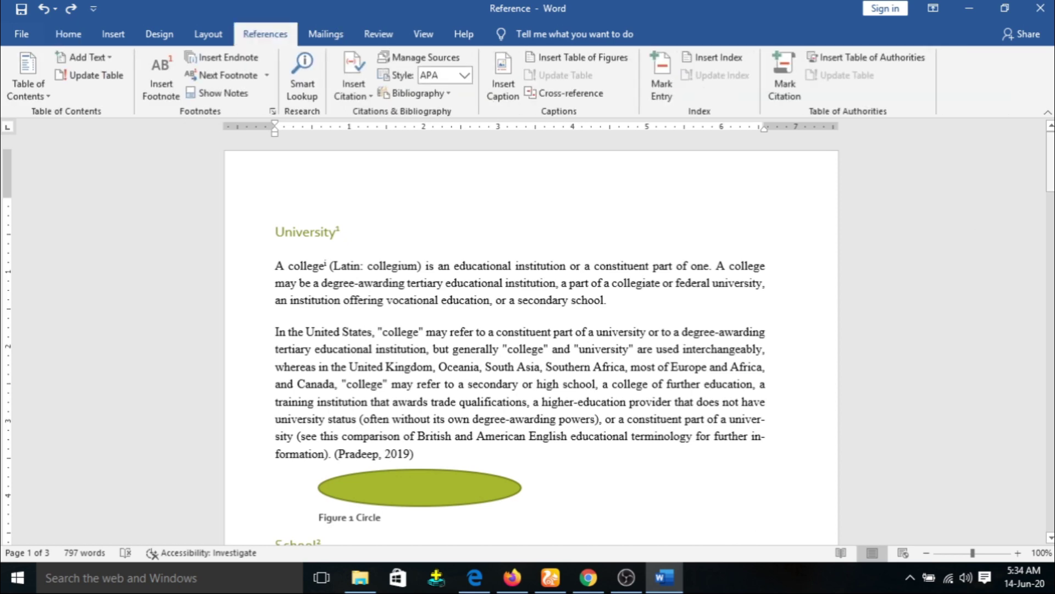
pyautogui.moveTo(1051, 159); pyautogui.dragTo(1051, 484)
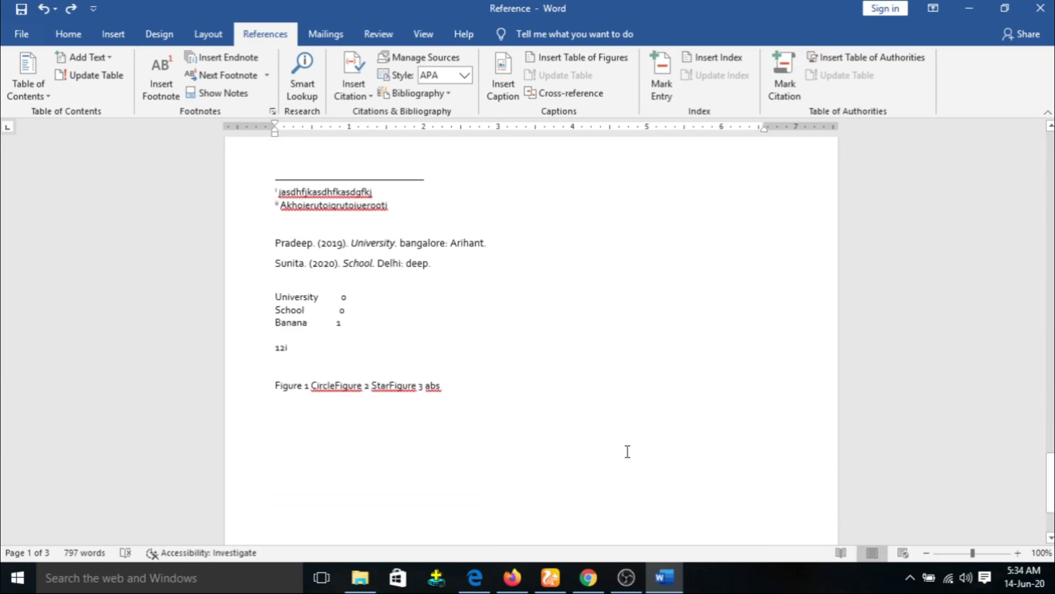
pyautogui.press('Return')
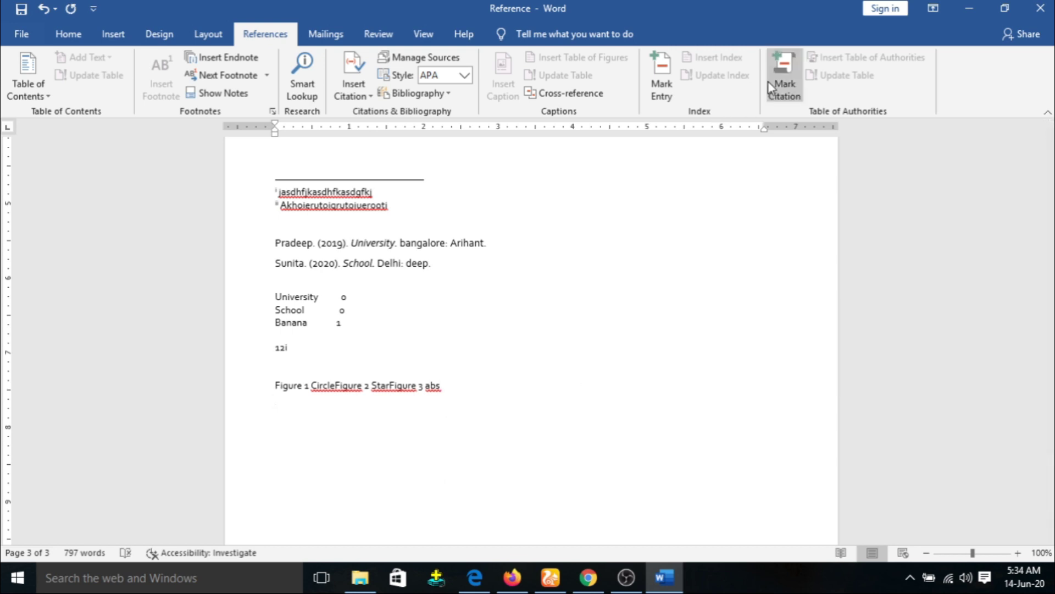
pyautogui.moveTo(1050, 481); pyautogui.dragTo(1050, 400)
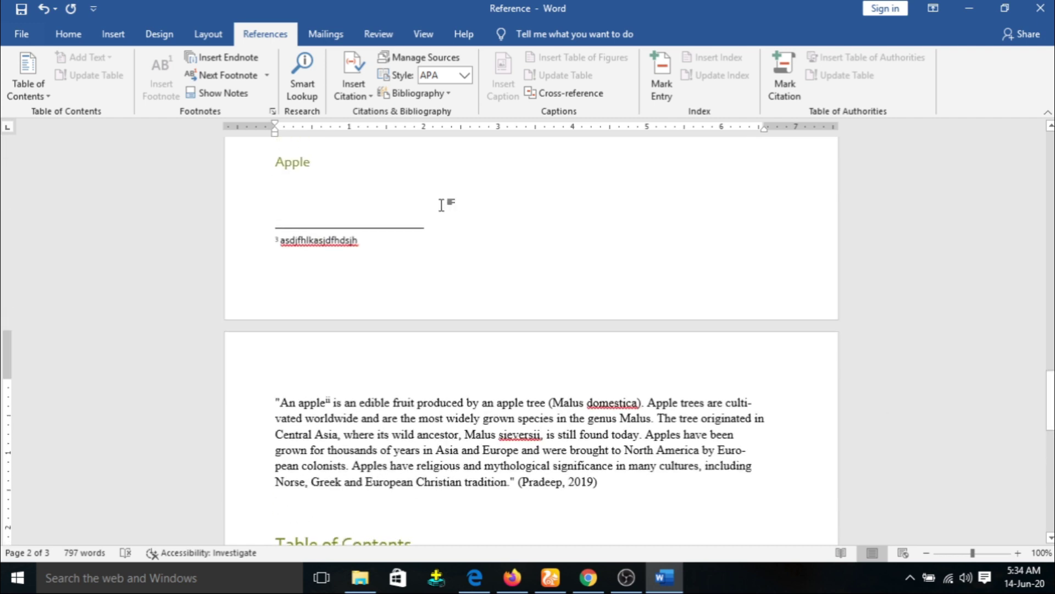
pyautogui.click(440, 205)
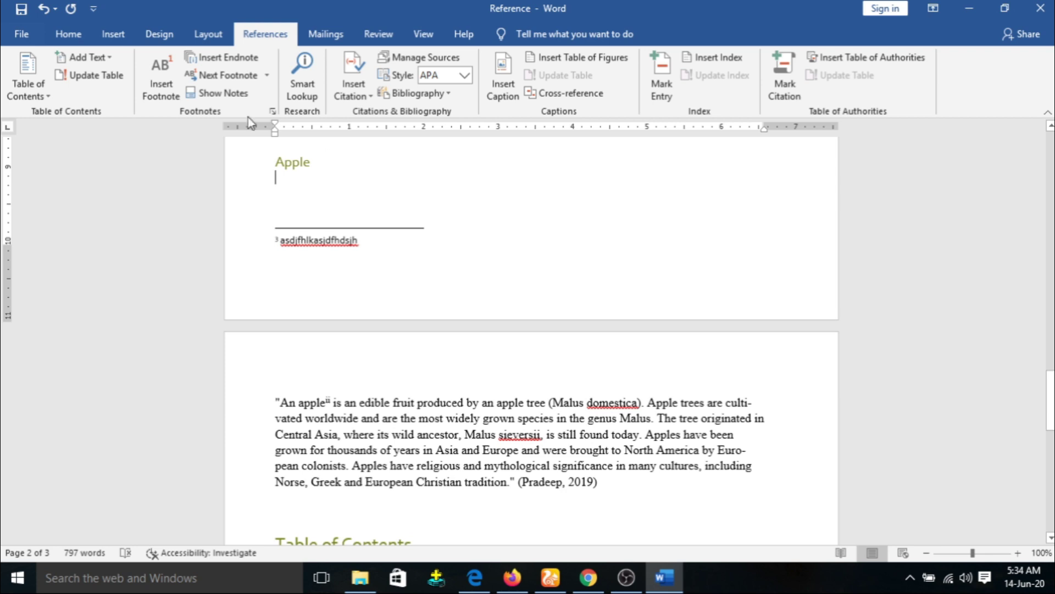
pyautogui.click(274, 160)
pyautogui.hotkey('ctrl', 'Return')
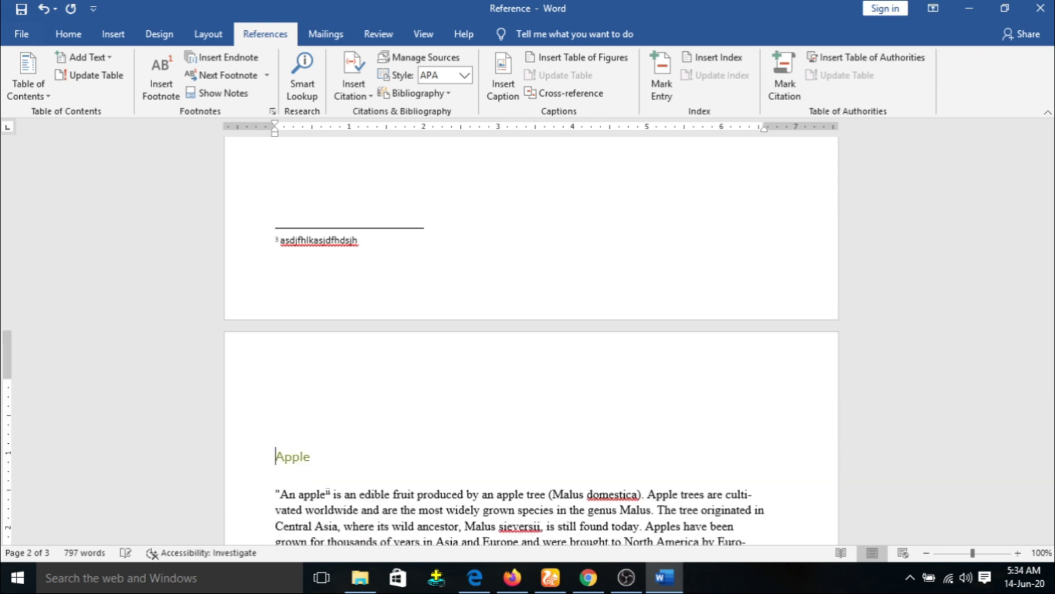
pyautogui.scroll(1, 361, 184)
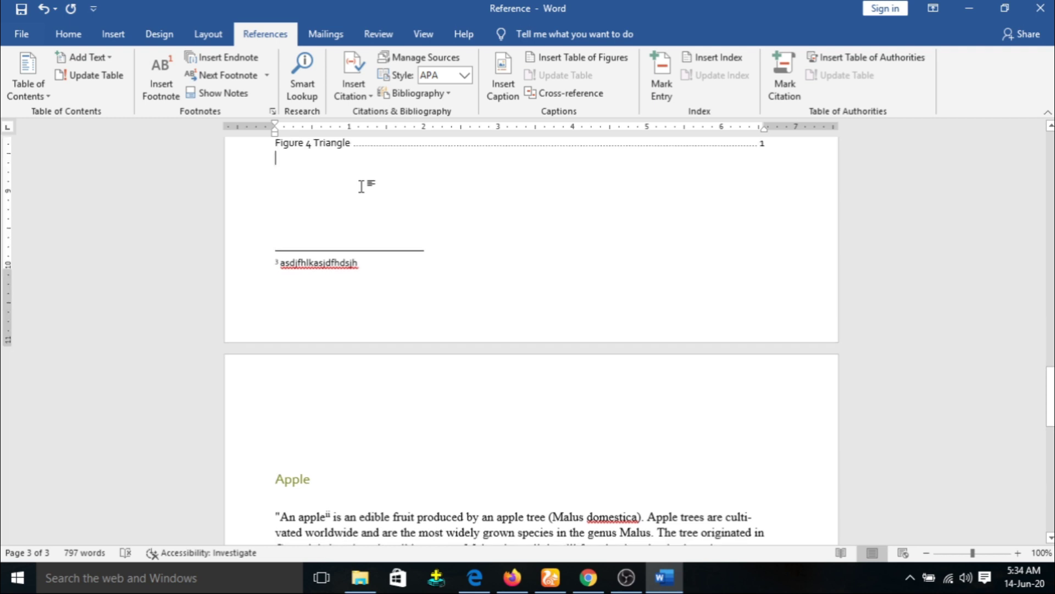
pyautogui.press('Return')
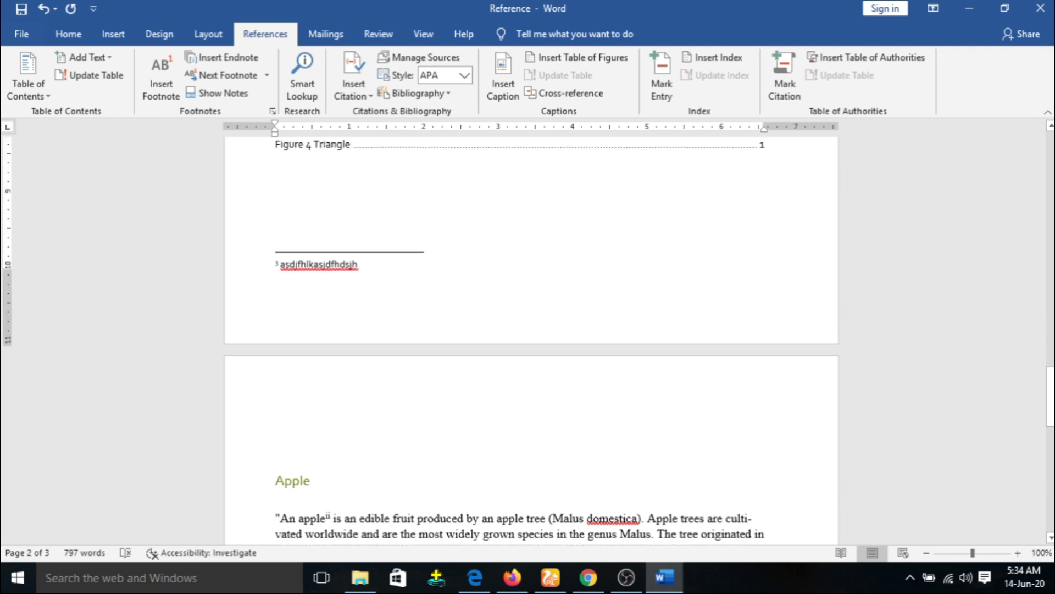
# Step: Try inserting a two-column indented index below the table of figures, and undo it
pyautogui.click(721, 59)
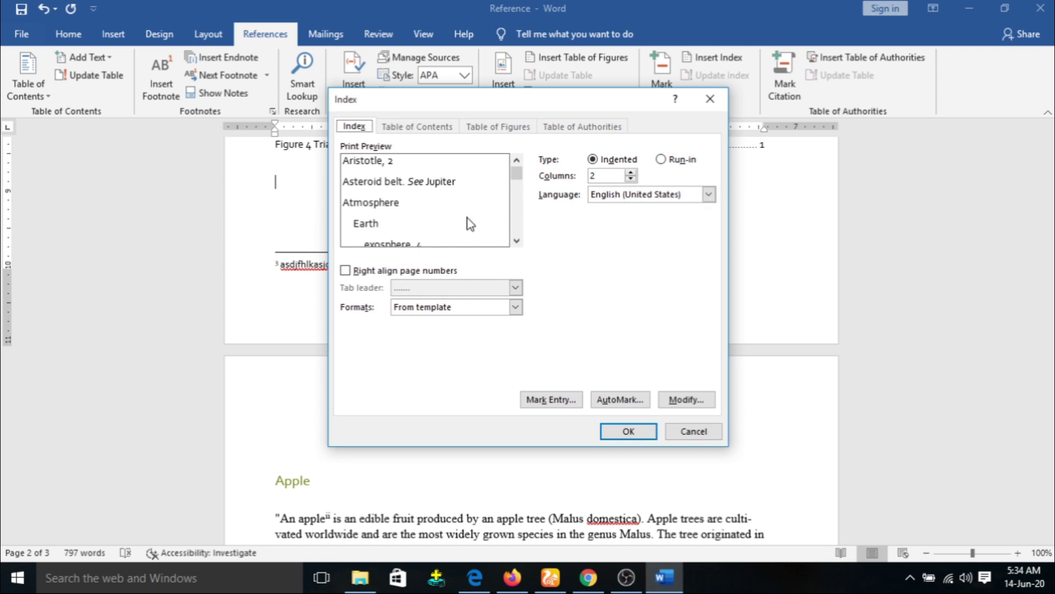
pyautogui.click(629, 431)
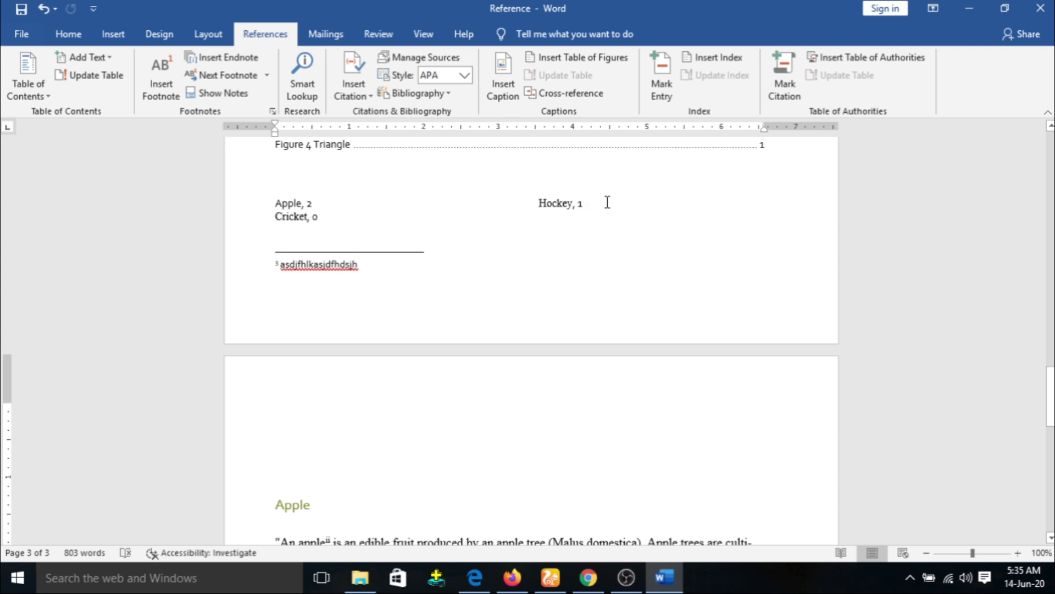
pyautogui.hotkey('ctrl', 'z')
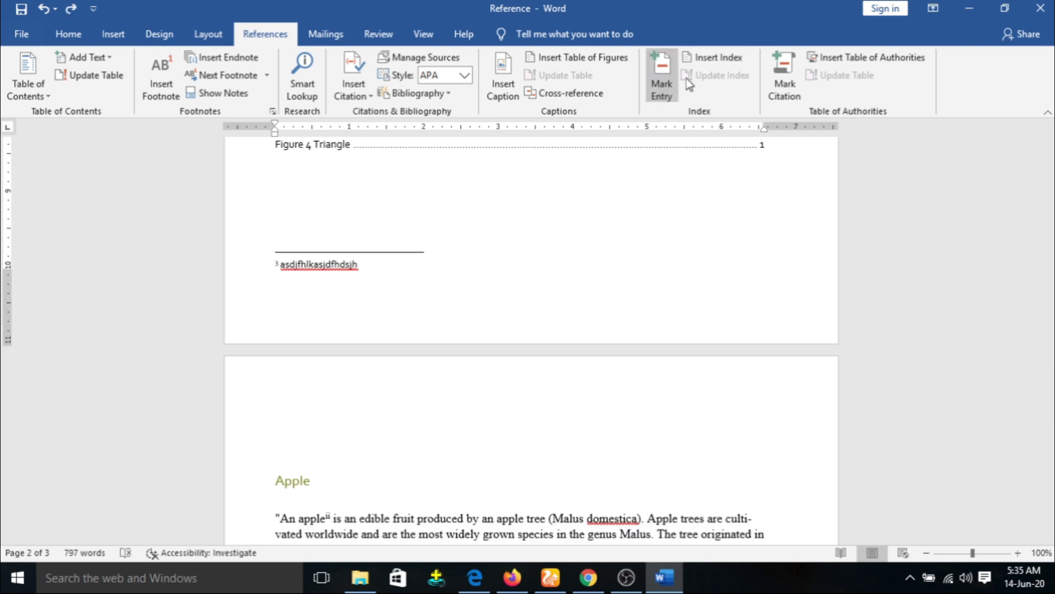
# Step: Insert a single-column indented index below the table of figures and dismiss the P7 Max folder window
pyautogui.click(710, 65)
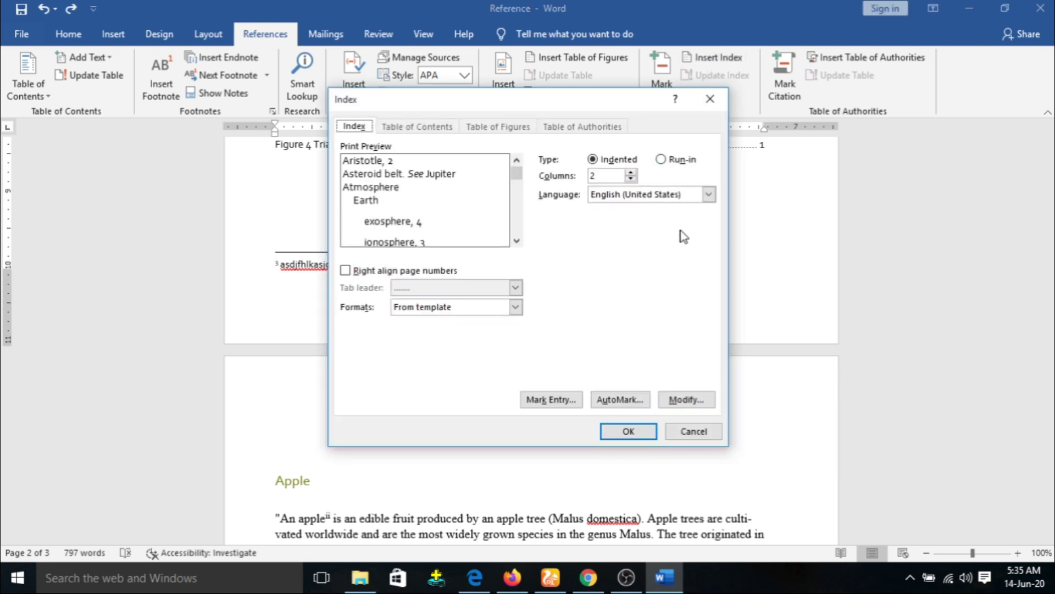
pyautogui.click(631, 180)
pyautogui.click(630, 432)
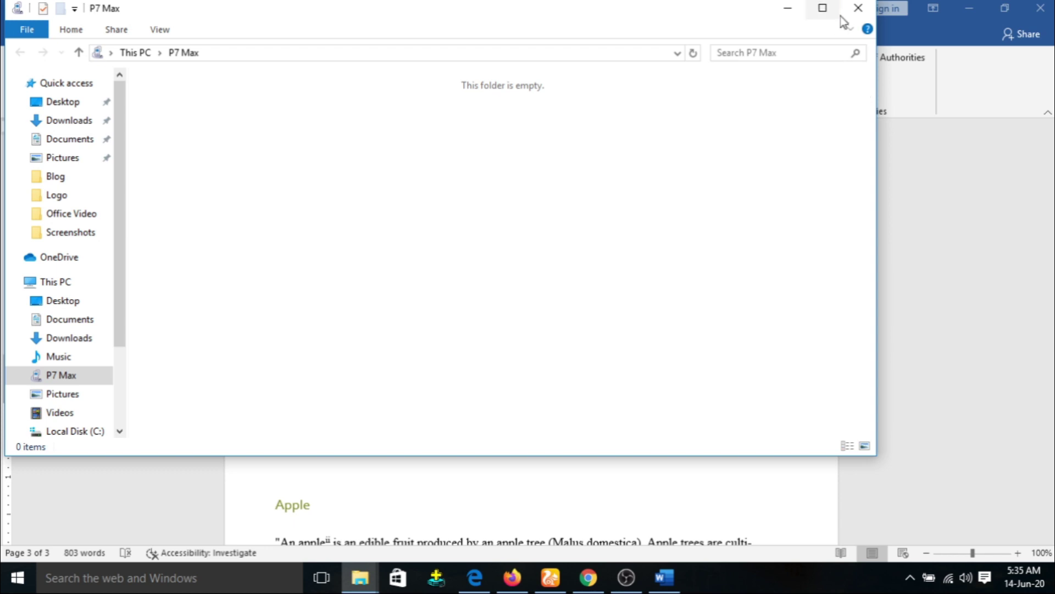
pyautogui.click(860, 8)
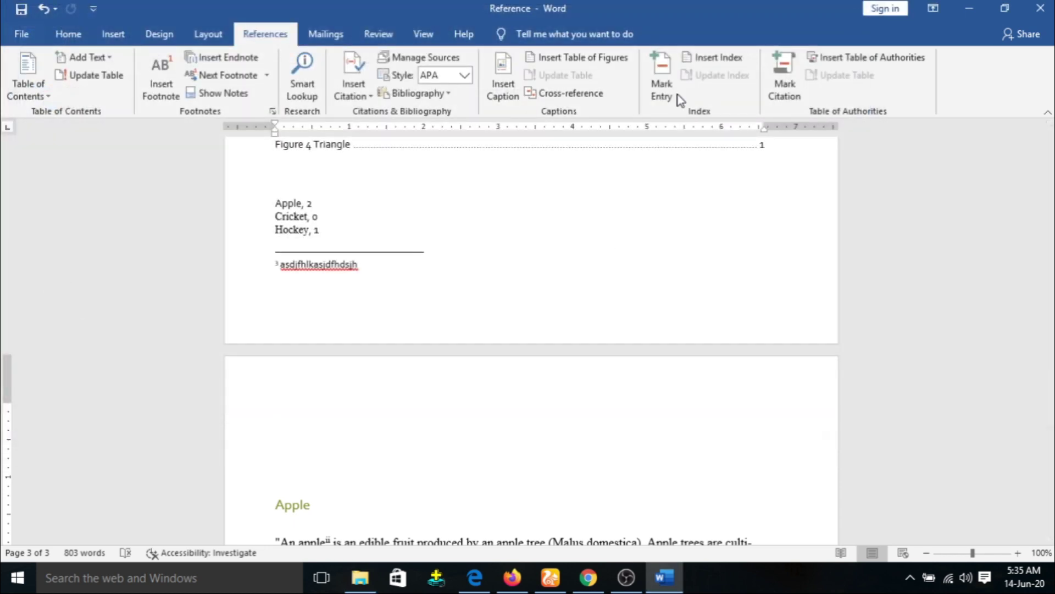
# Step: Update the index below the table of figures so its entries refer to the correct page numbers
pyautogui.moveTo(1050, 397); pyautogui.dragTo(1049, 384)
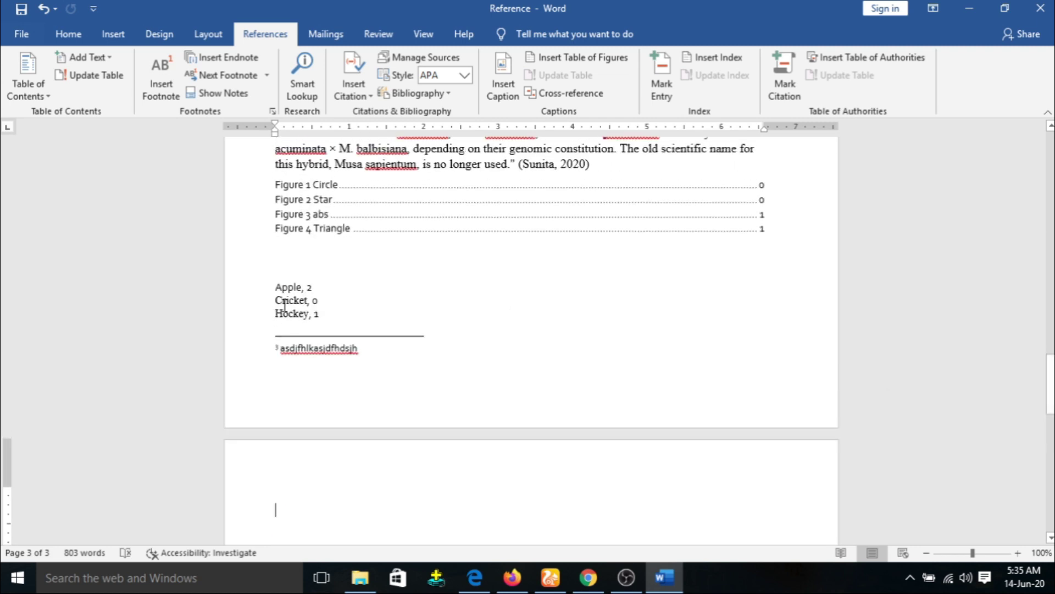
pyautogui.moveTo(284, 306); pyautogui.dragTo(319, 314)
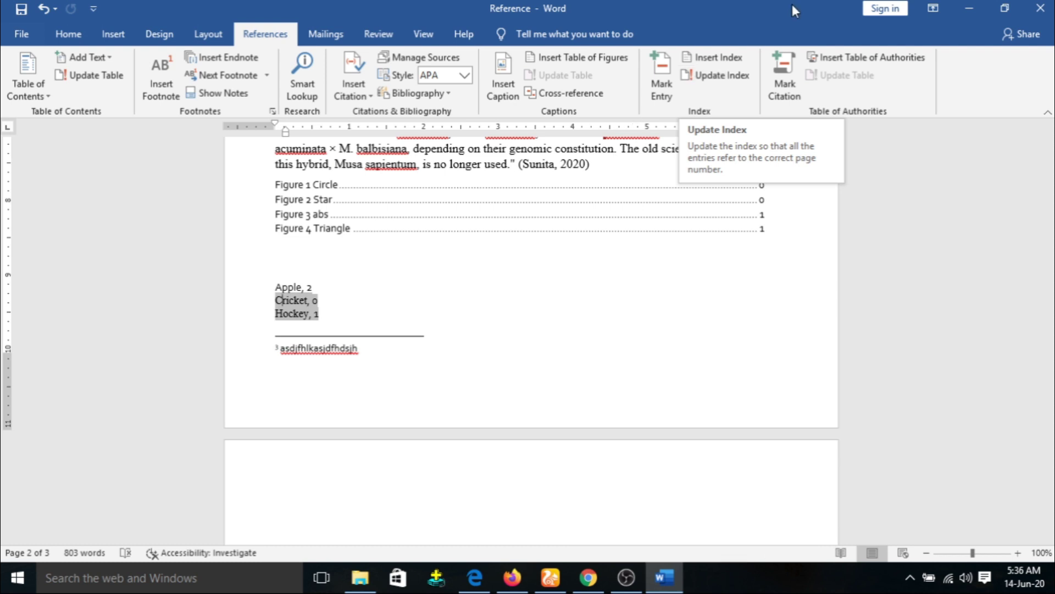
pyautogui.click(710, 72)
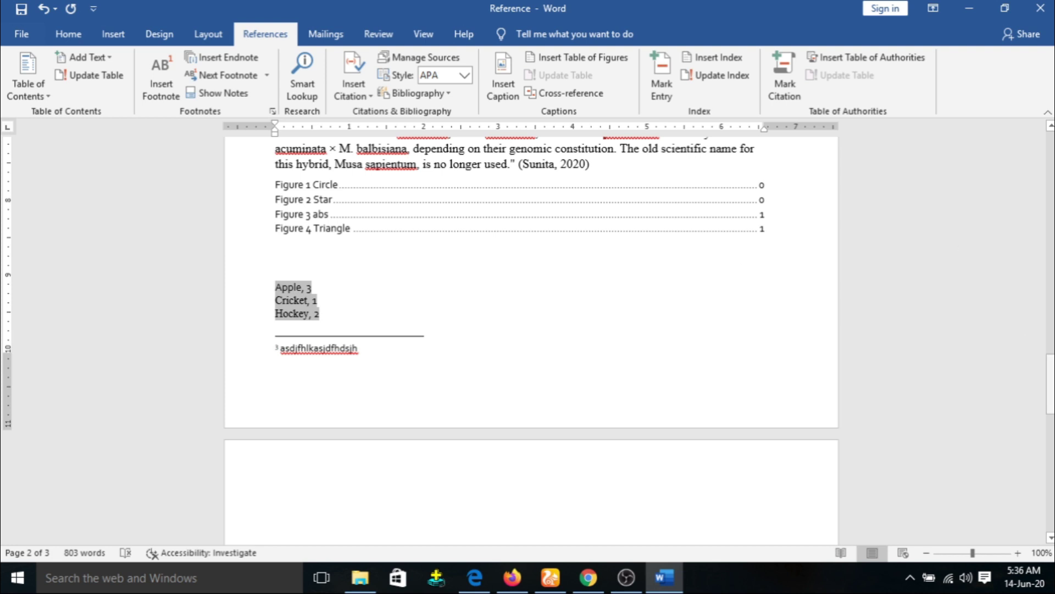
# Step: Start marking a citation and try to rename citation category 8 as Education
pyautogui.moveTo(1049, 379); pyautogui.dragTo(1049, 354)
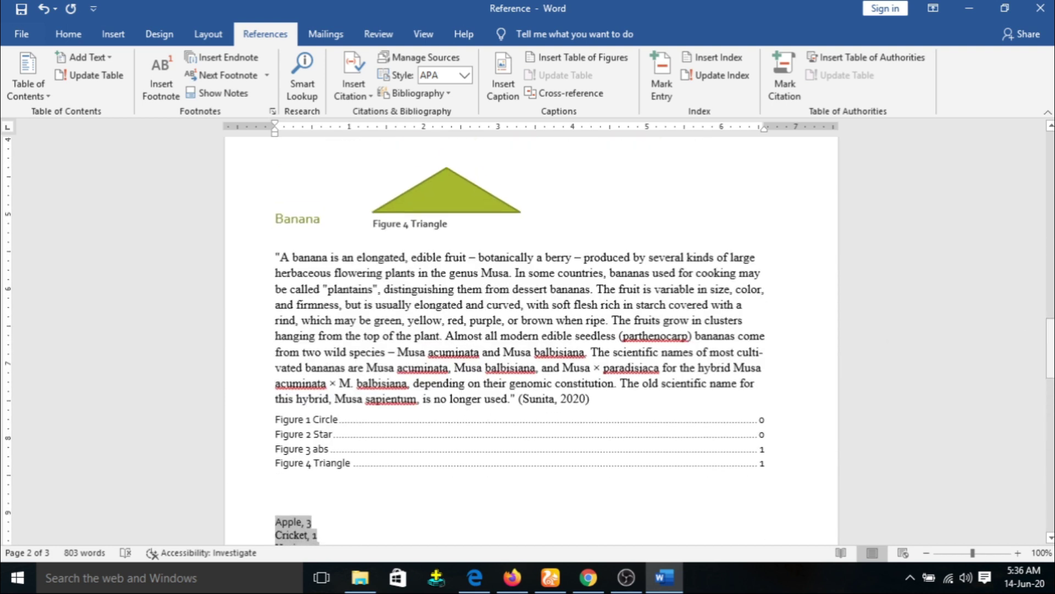
pyautogui.click(793, 68)
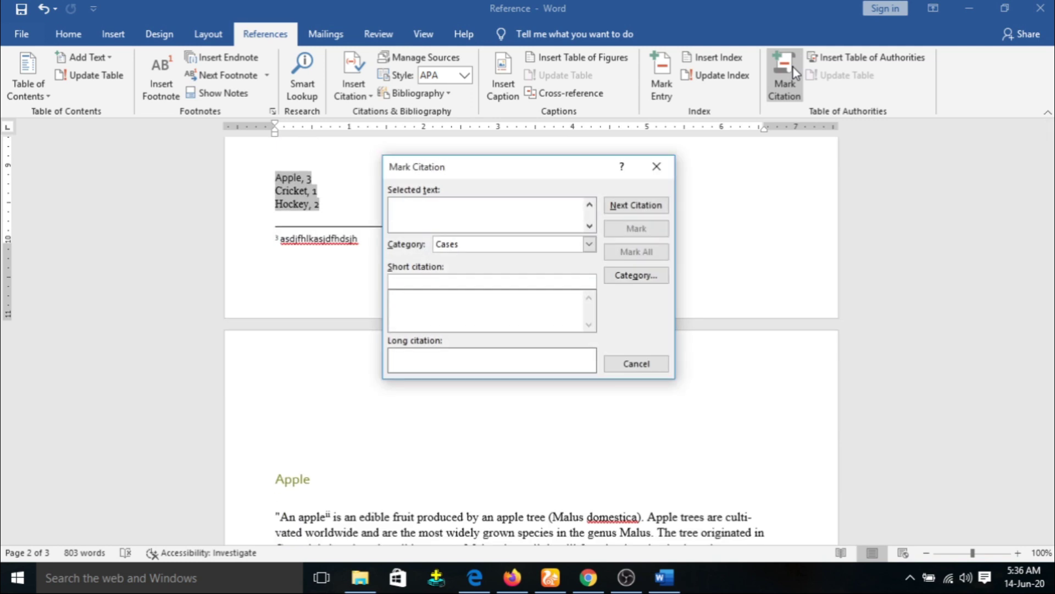
pyautogui.click(627, 282)
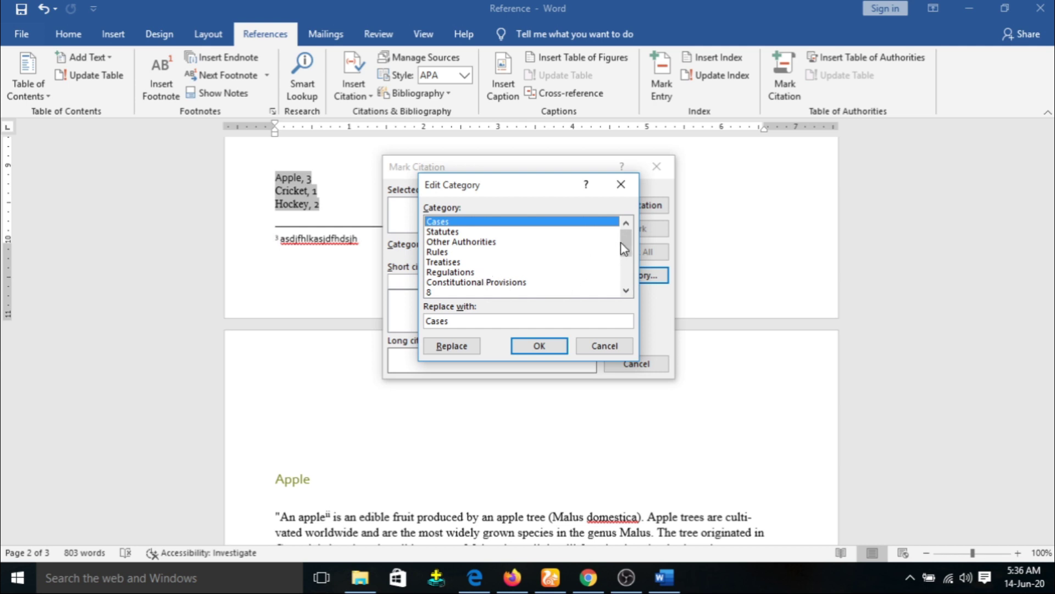
pyautogui.moveTo(627, 244); pyautogui.dragTo(627, 256)
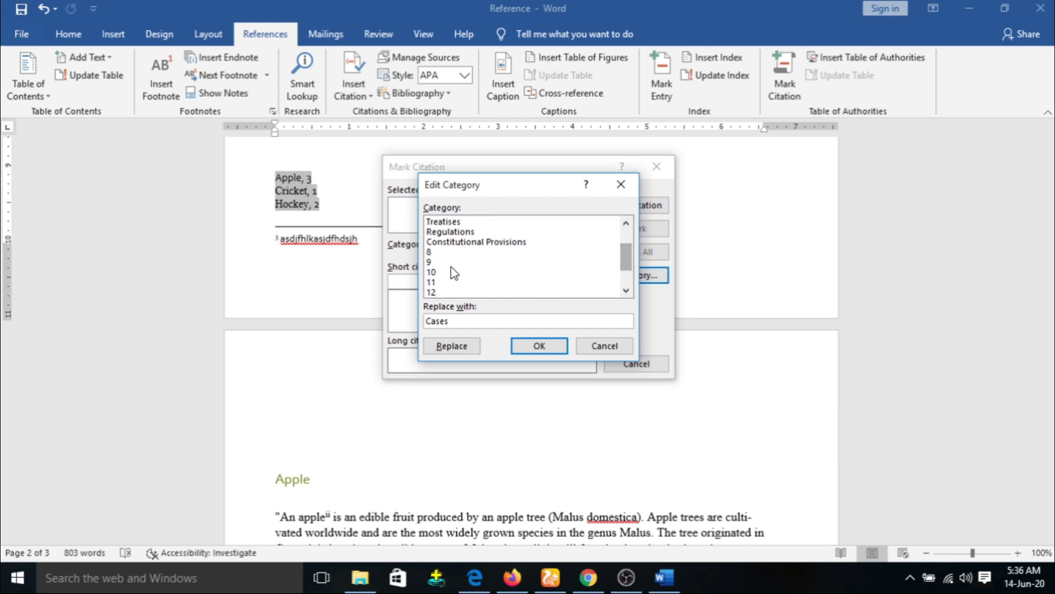
pyautogui.click(452, 251)
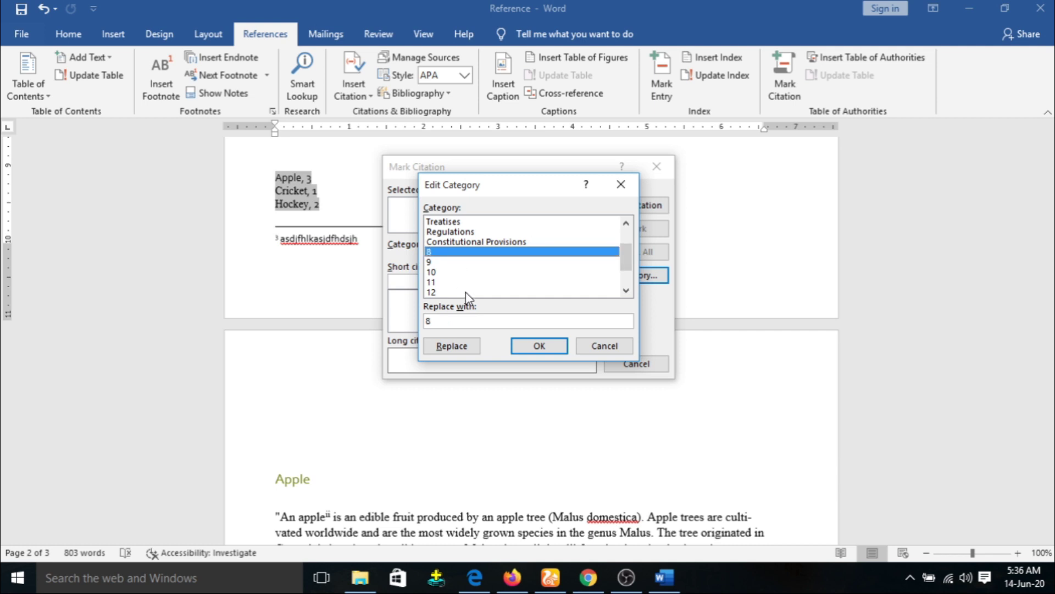
pyautogui.moveTo(448, 321); pyautogui.dragTo(394, 318)
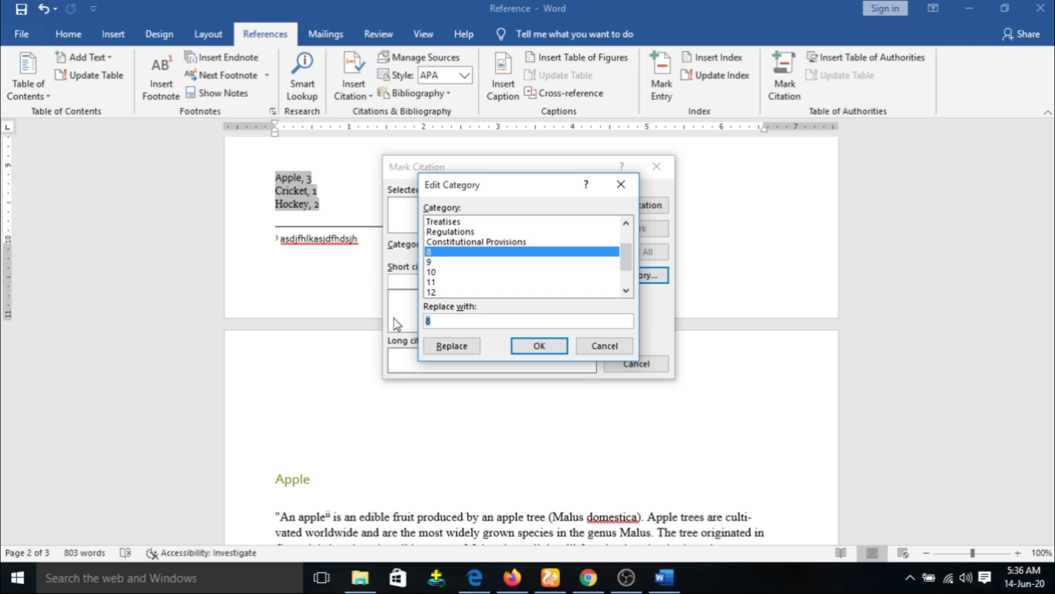
pyautogui.write('Education')
pyautogui.press('Return')
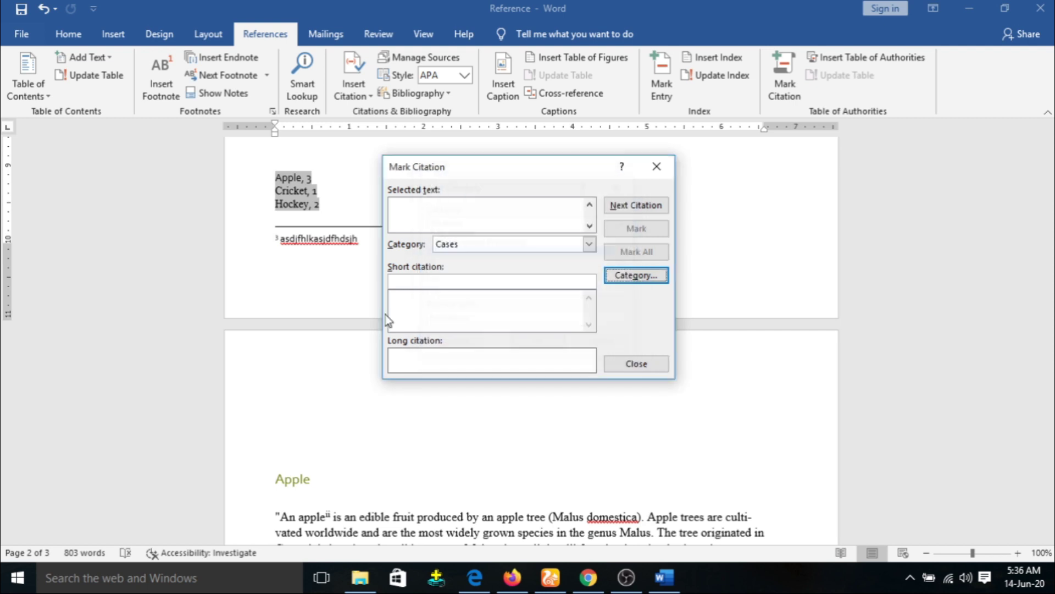
# Step: Replace citation category 8 with Education and accept the edited category list
pyautogui.click(621, 274)
pyautogui.click(471, 293)
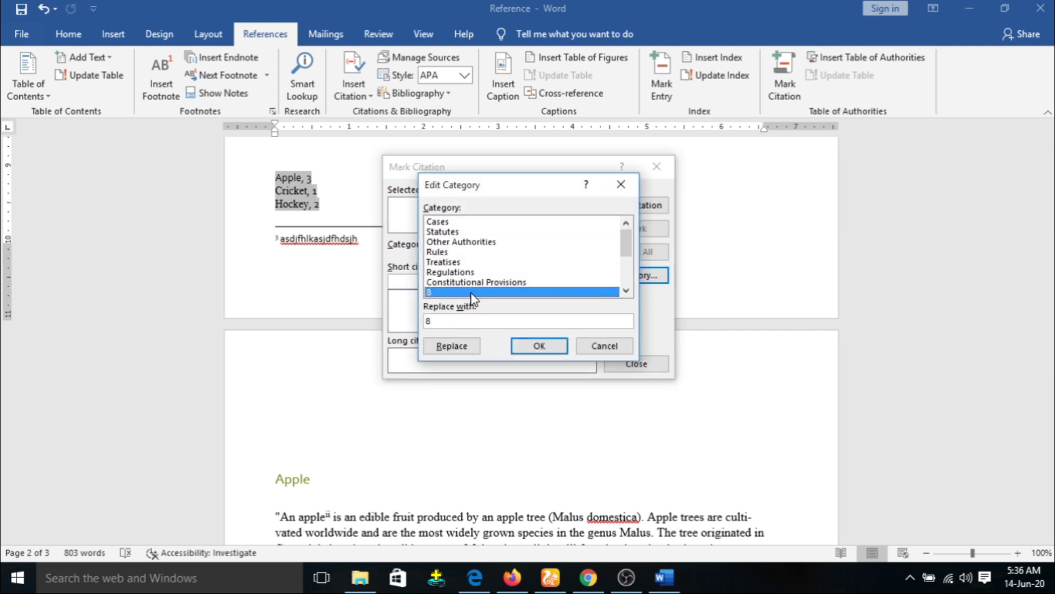
pyautogui.click(462, 321)
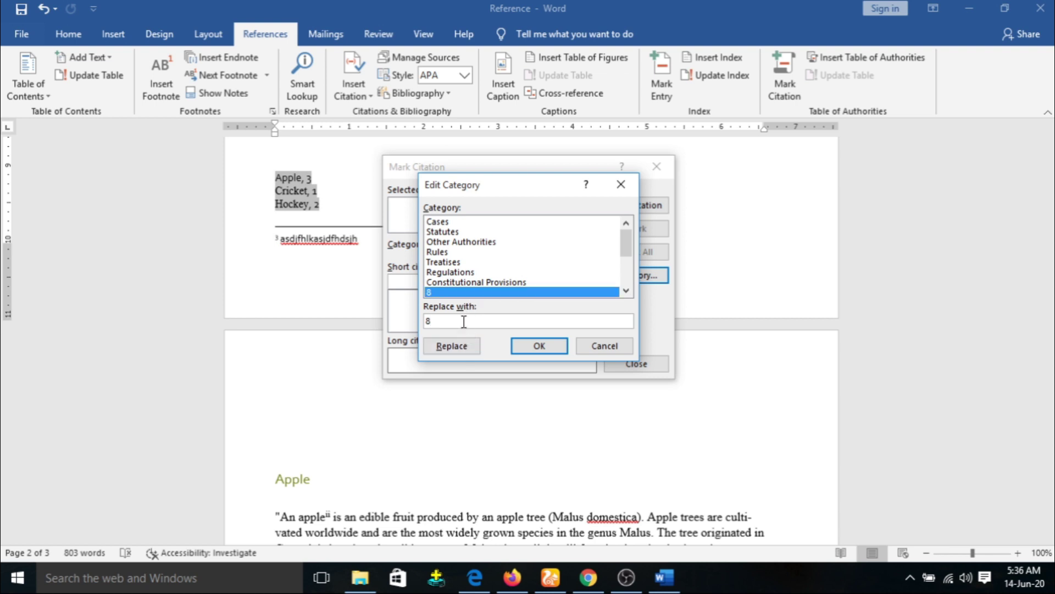
pyautogui.moveTo(395, 322); pyautogui.dragTo(374, 328)
pyautogui.write('Education')
pyautogui.click(437, 348)
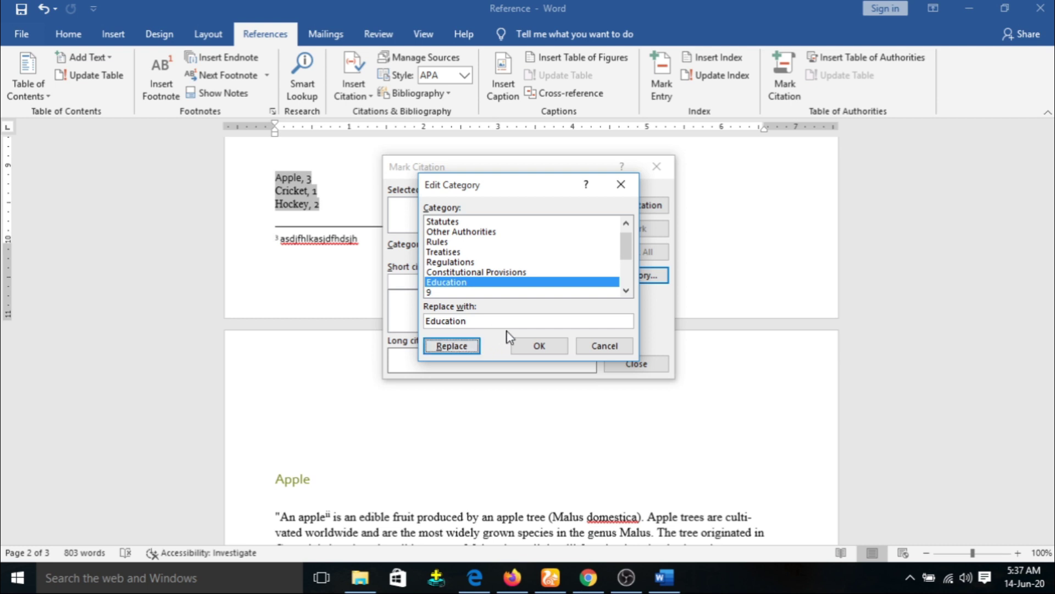
pyautogui.click(536, 346)
# Step: Replace the Cases citation category with Sports and accept the edited category list
pyautogui.click(632, 276)
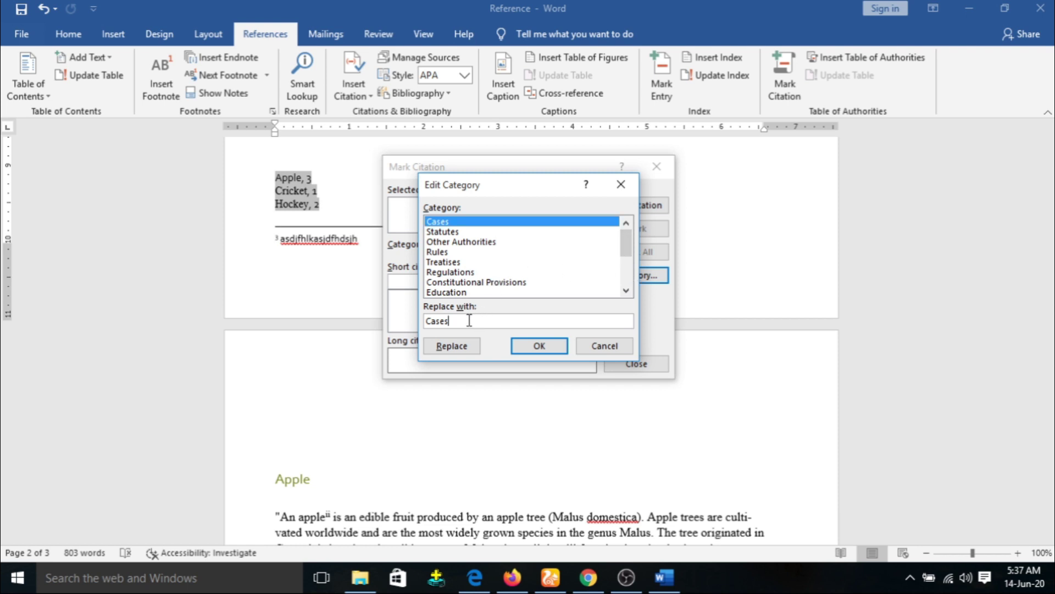
pyautogui.moveTo(469, 320); pyautogui.dragTo(352, 320)
pyautogui.write('Sports')
pyautogui.click(444, 346)
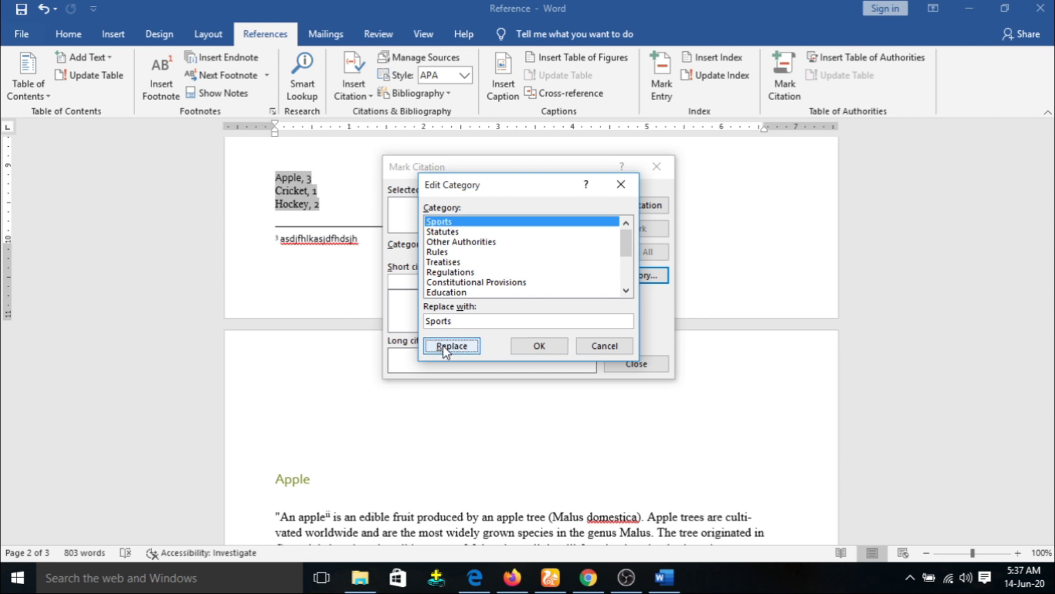
pyautogui.click(562, 349)
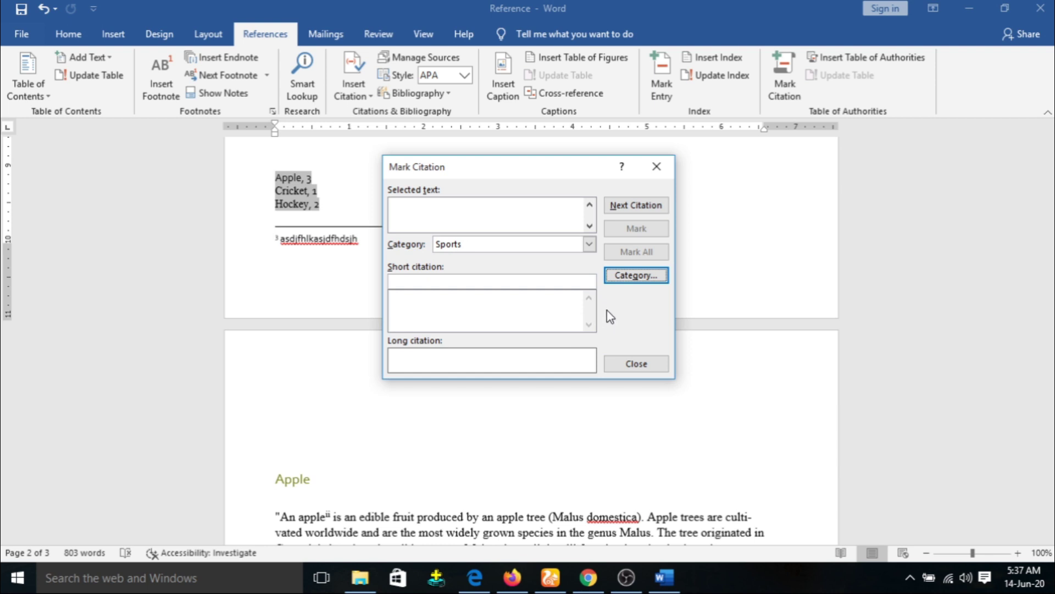
# Step: Replace citation category 10 with Fruits, accept the edited category list and finish citation marking
pyautogui.click(635, 276)
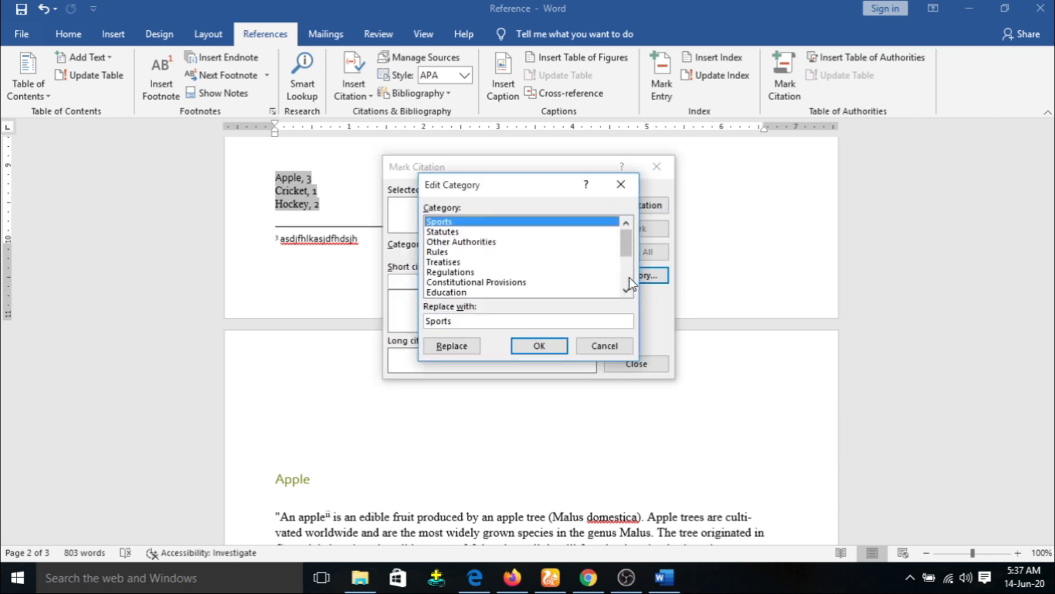
pyautogui.click(501, 320)
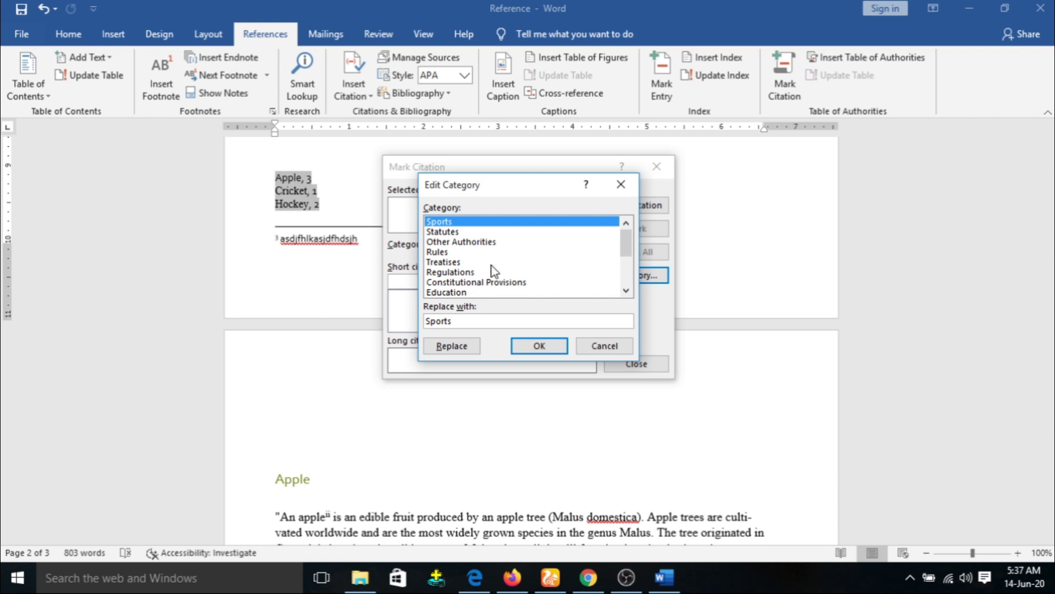
pyautogui.scroll(-2, 486, 259)
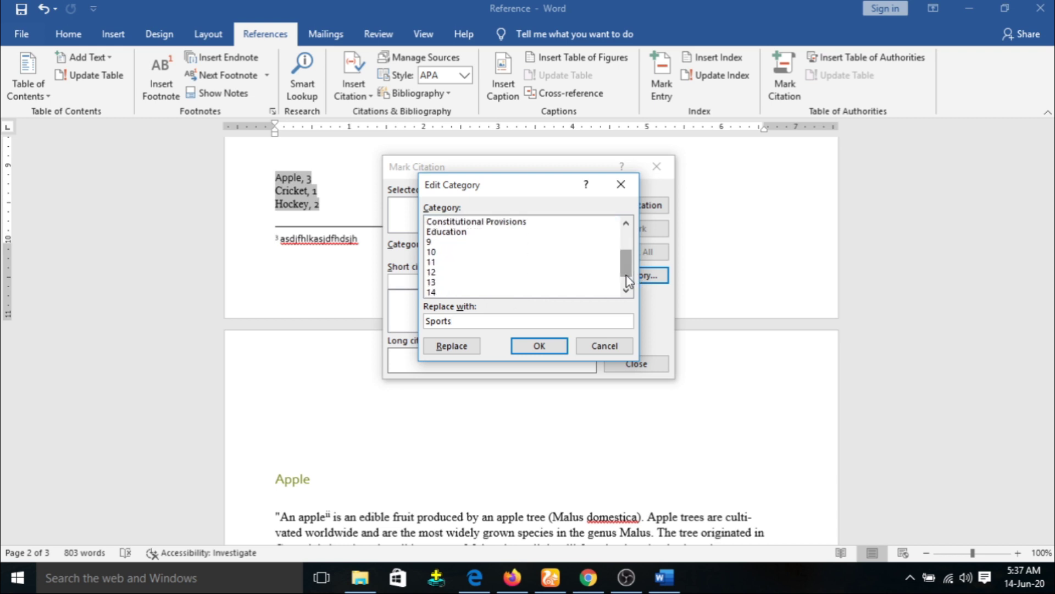
pyautogui.click(483, 252)
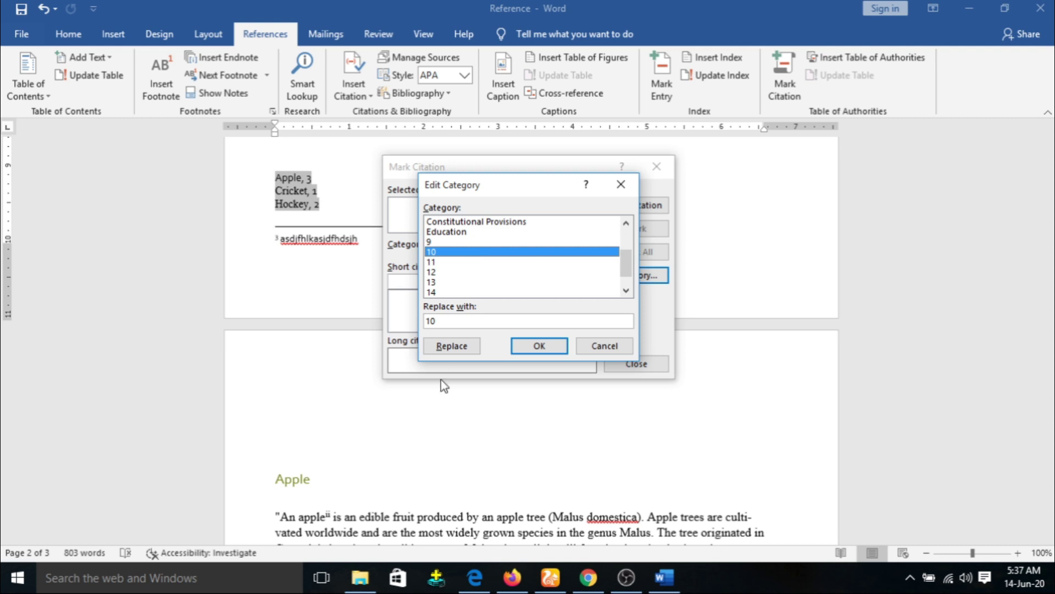
pyautogui.moveTo(458, 315); pyautogui.dragTo(348, 325)
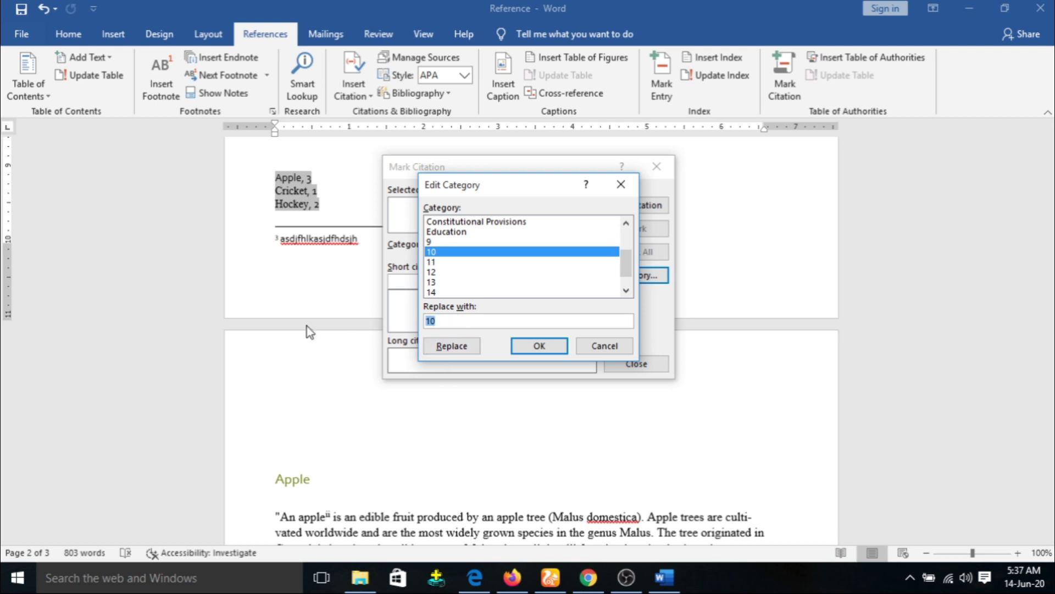
pyautogui.write('Fruits')
pyautogui.click(440, 347)
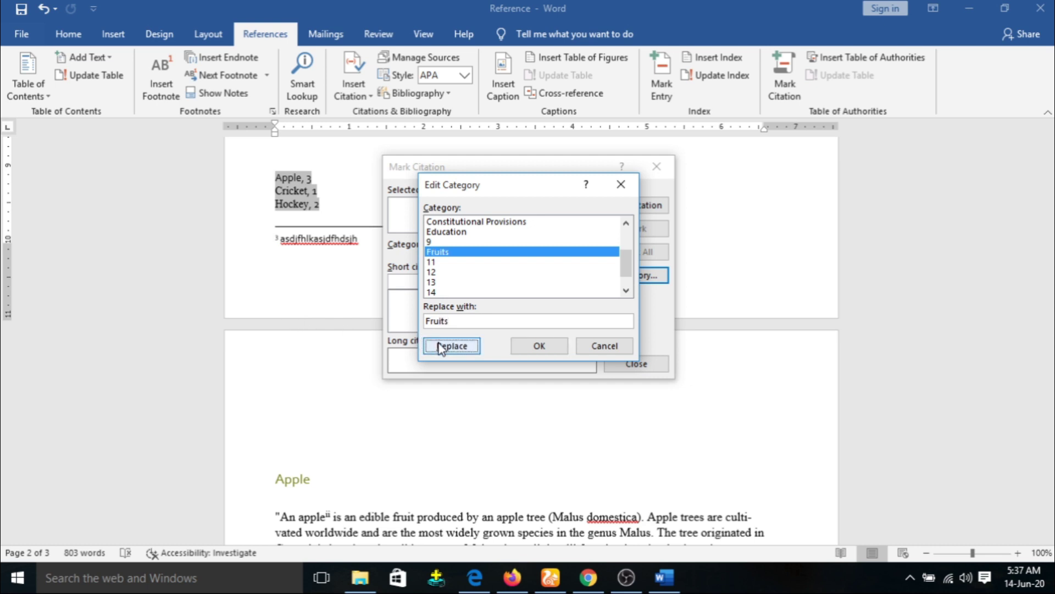
pyautogui.click(539, 347)
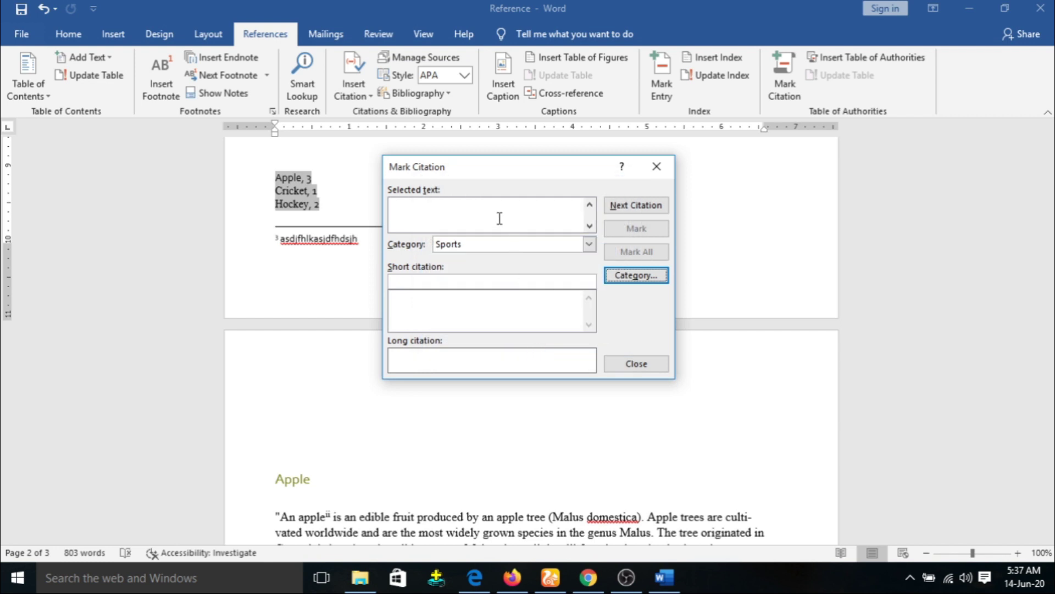
pyautogui.click(658, 167)
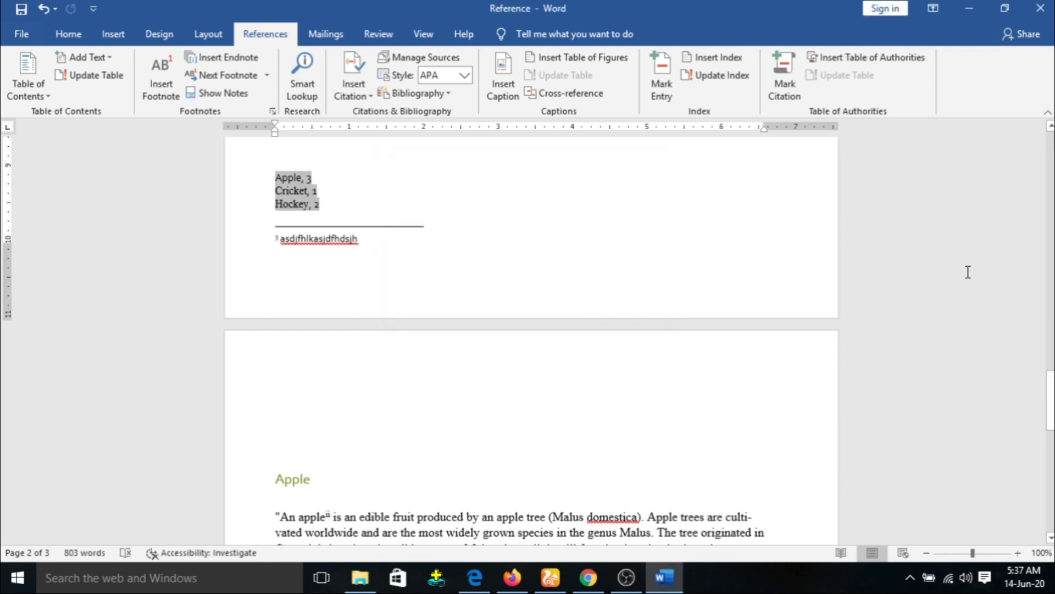
# Step: Mark the University heading on the first page as a citation in the Education category
pyautogui.moveTo(1051, 389); pyautogui.dragTo(1051, 152)
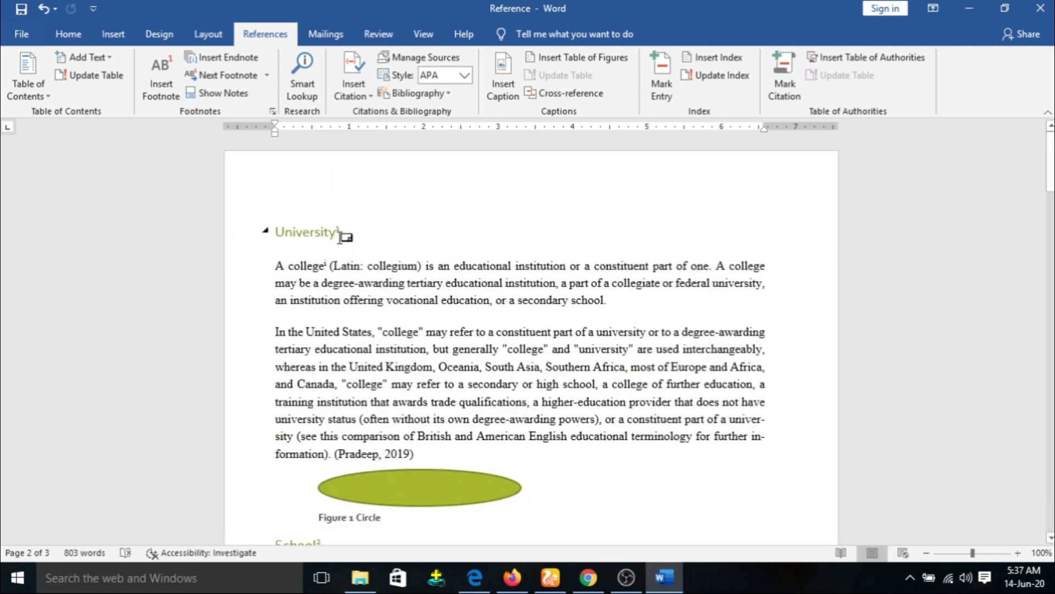
pyautogui.doubleClick(297, 233)
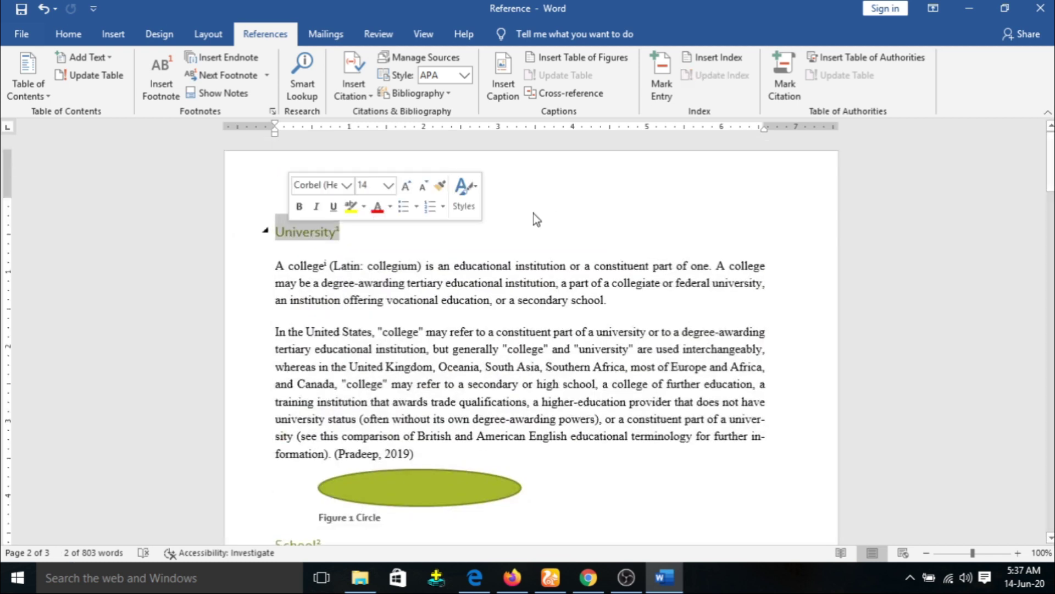
pyautogui.click(793, 70)
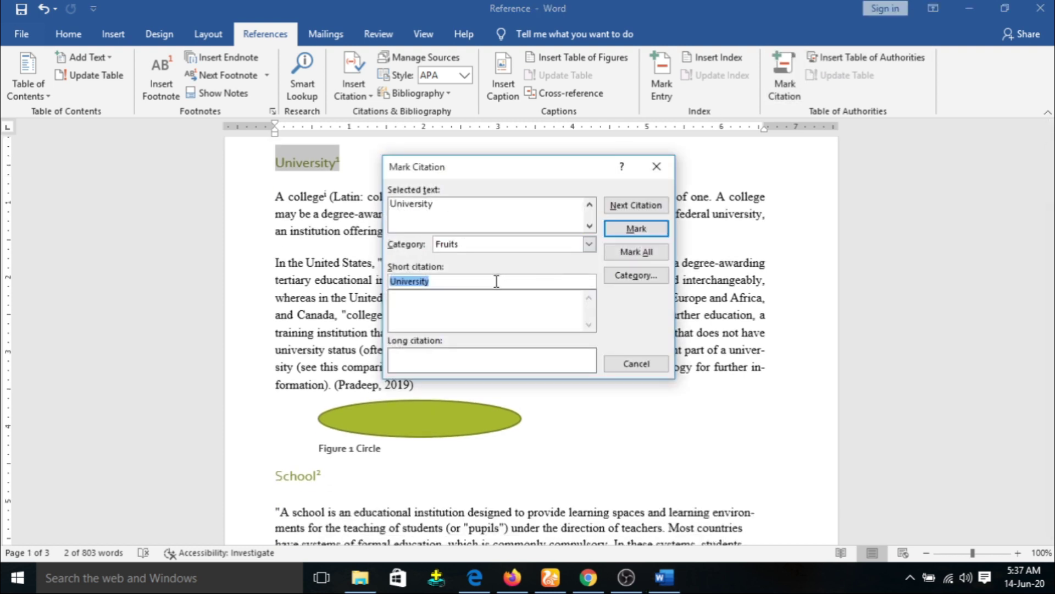
pyautogui.click(588, 244)
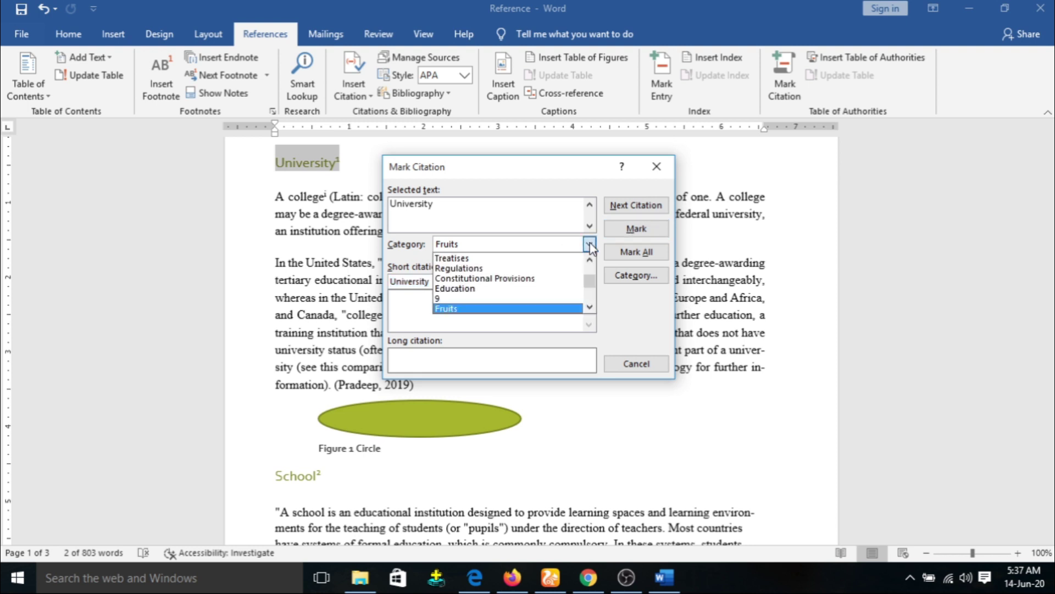
pyautogui.click(509, 288)
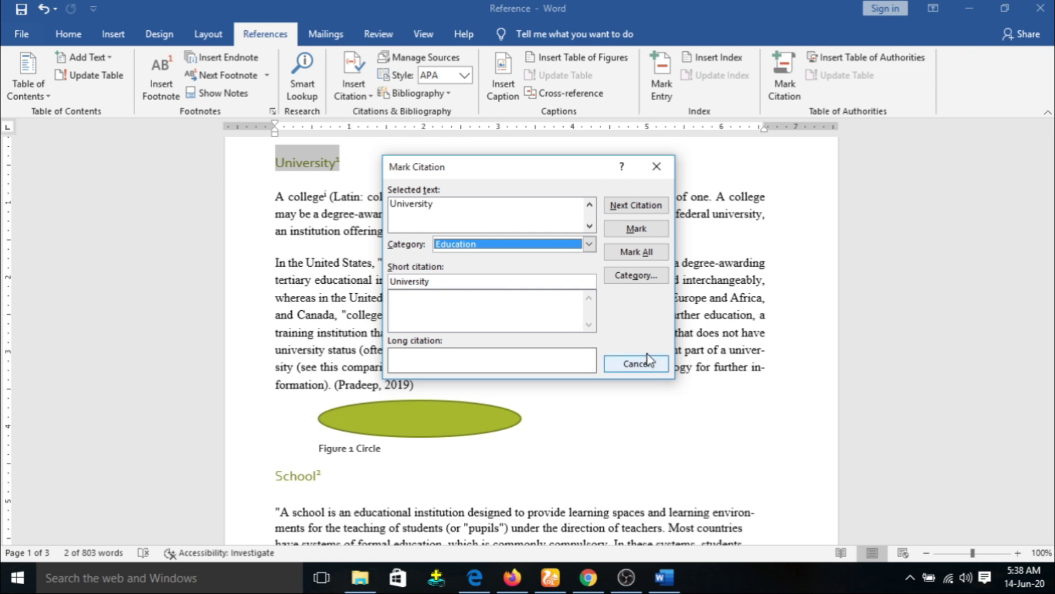
pyautogui.click(632, 208)
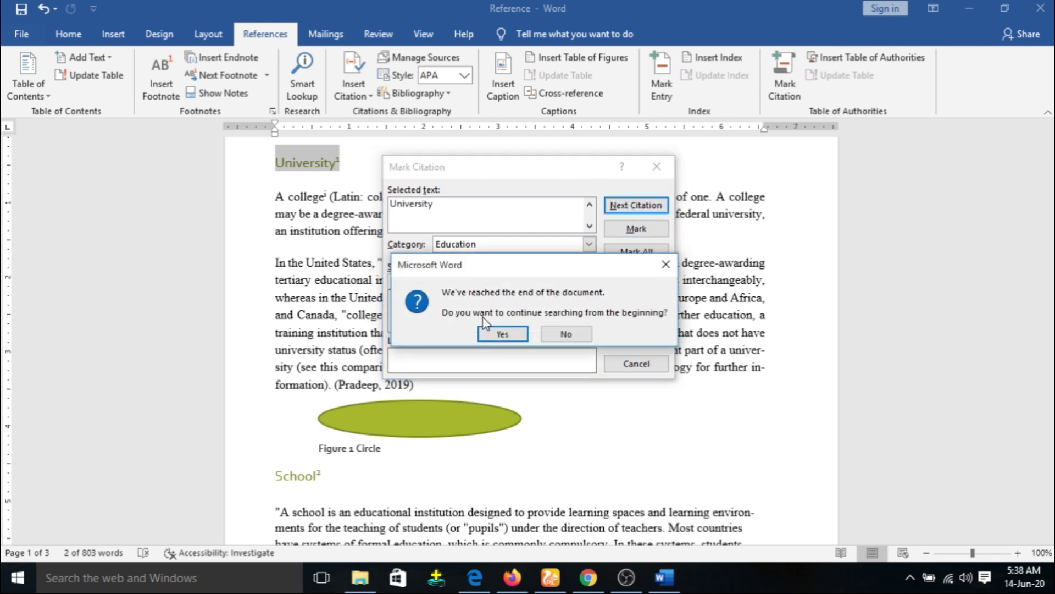
pyautogui.click(500, 335)
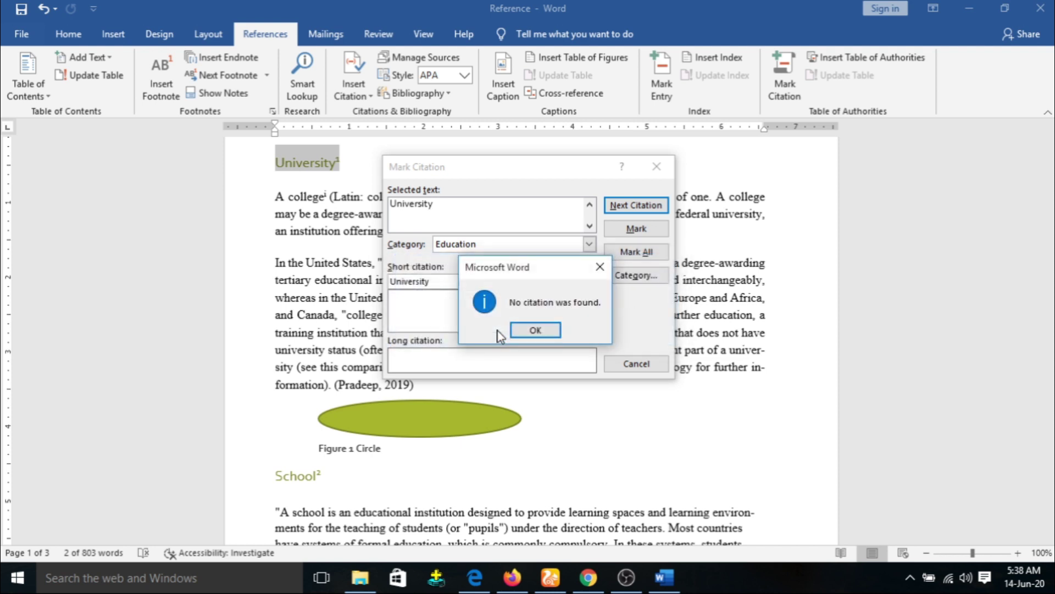
pyautogui.click(548, 328)
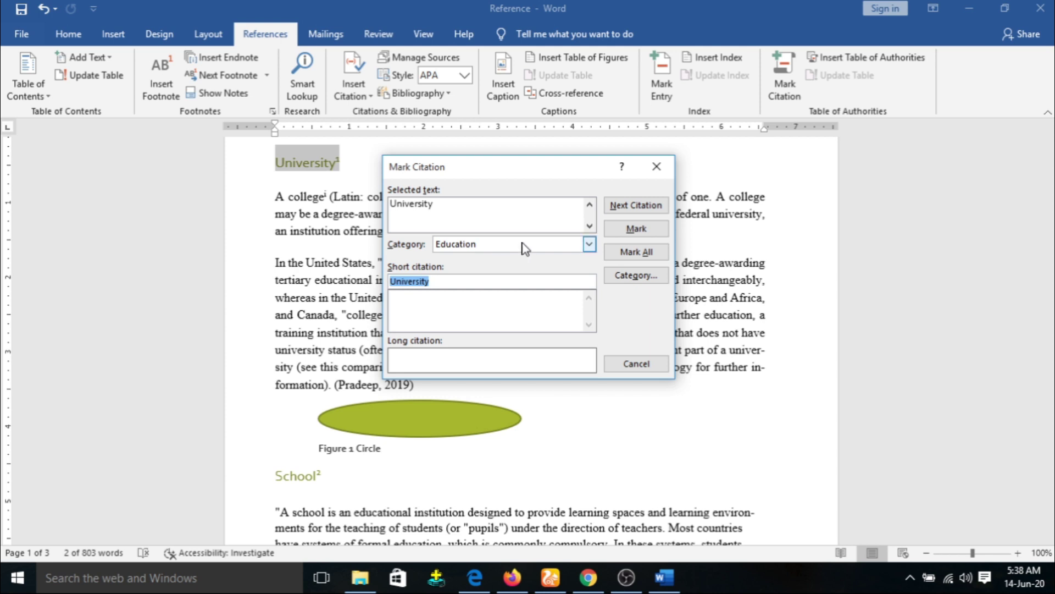
pyautogui.click(625, 230)
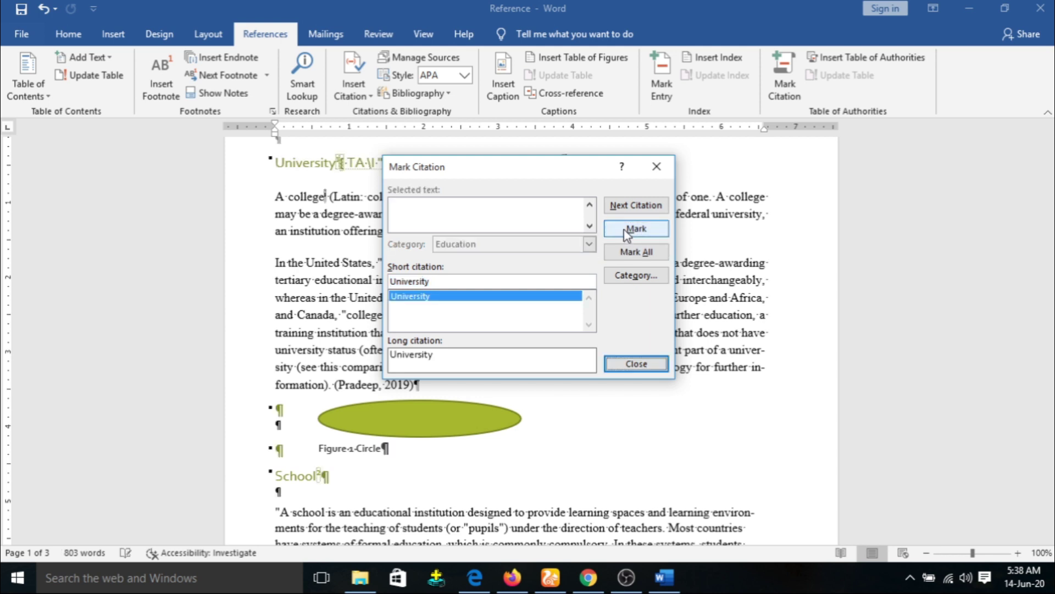
pyautogui.click(657, 166)
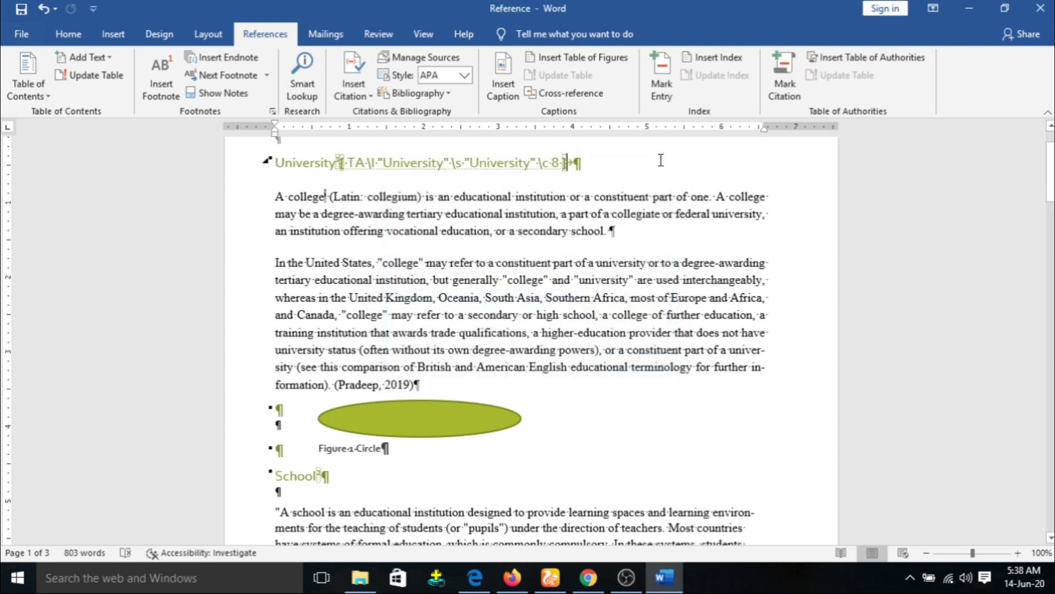
# Step: Hide the paragraph and formatting marks in the document
pyautogui.click(75, 36)
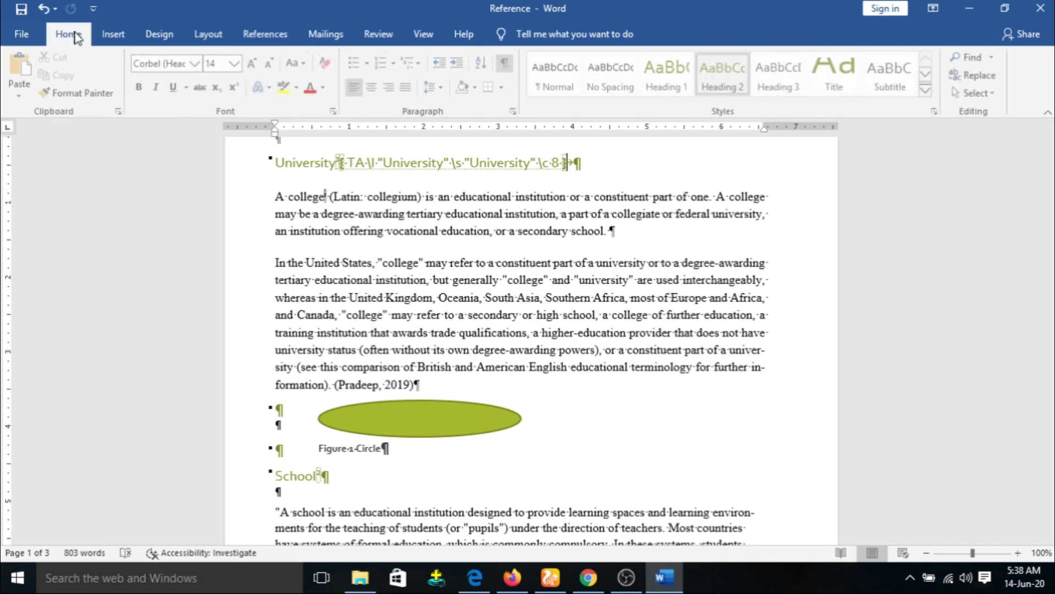
pyautogui.click(508, 66)
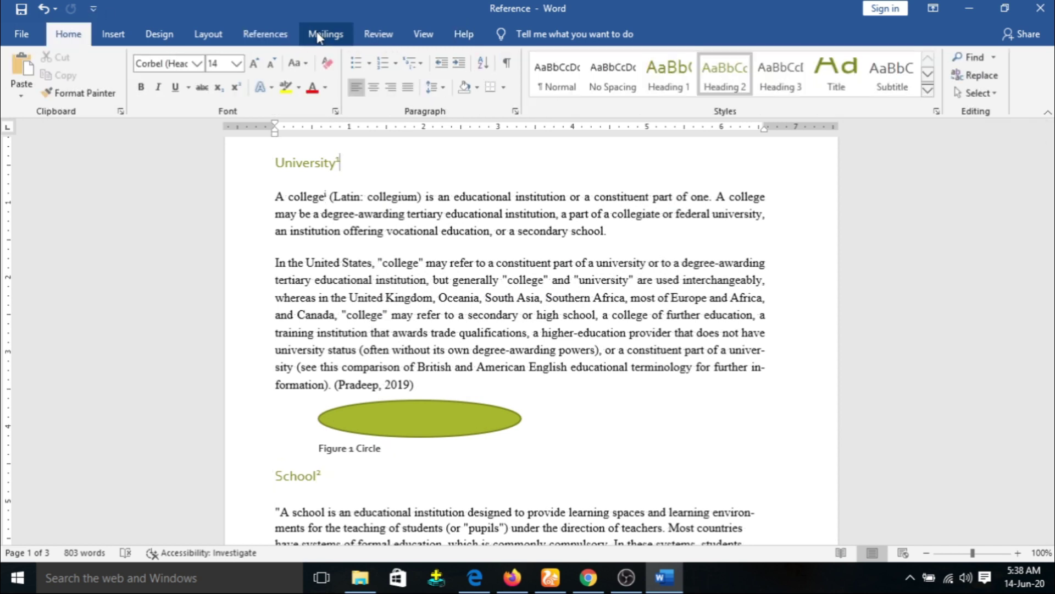
pyautogui.click(285, 34)
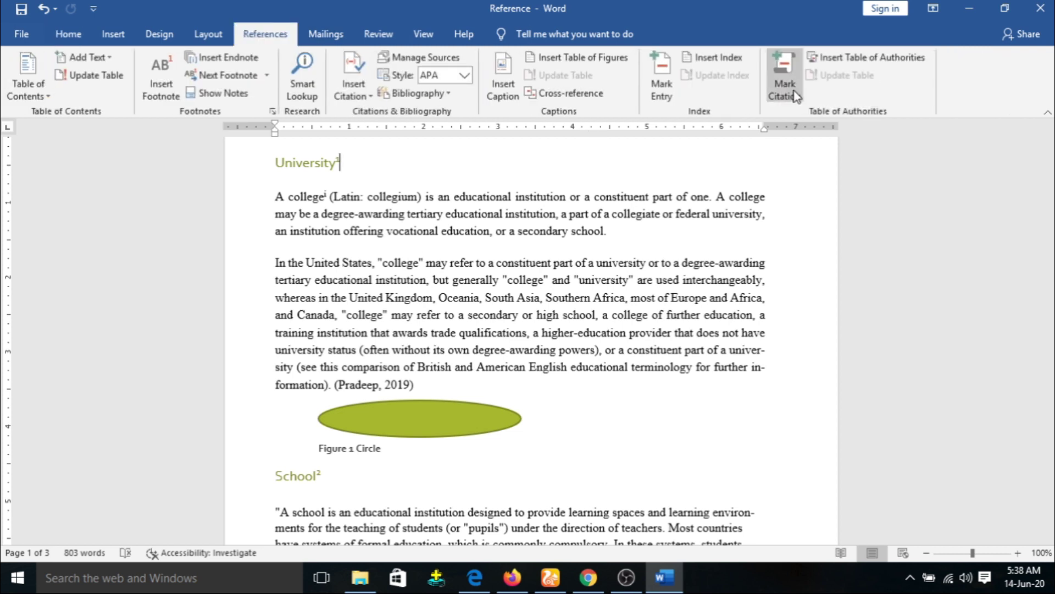
# Step: Mark the School heading as a citation in the Education category
pyautogui.moveTo(317, 476); pyautogui.dragTo(279, 483)
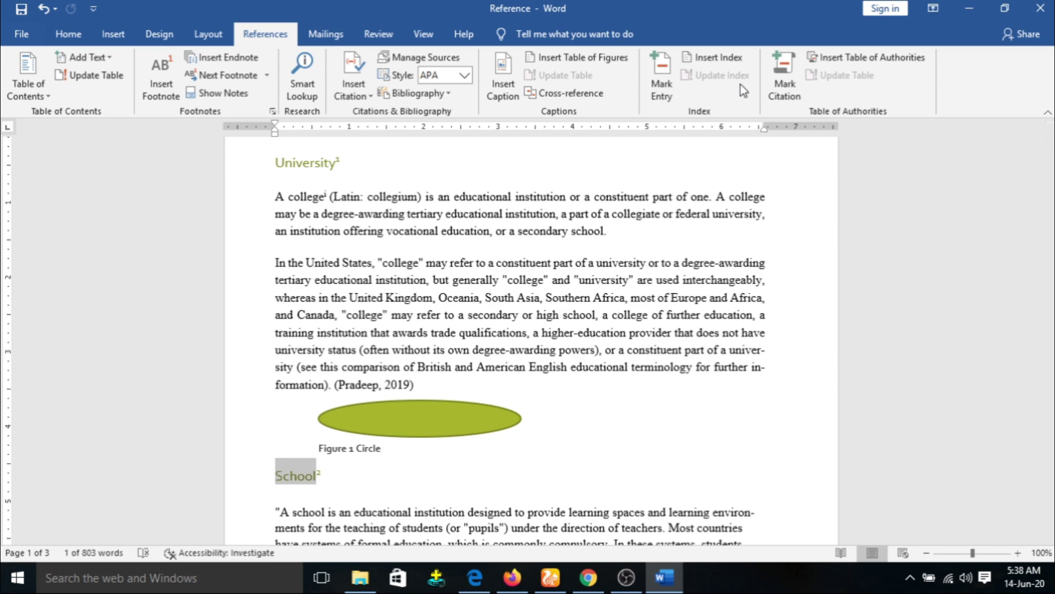
pyautogui.click(784, 77)
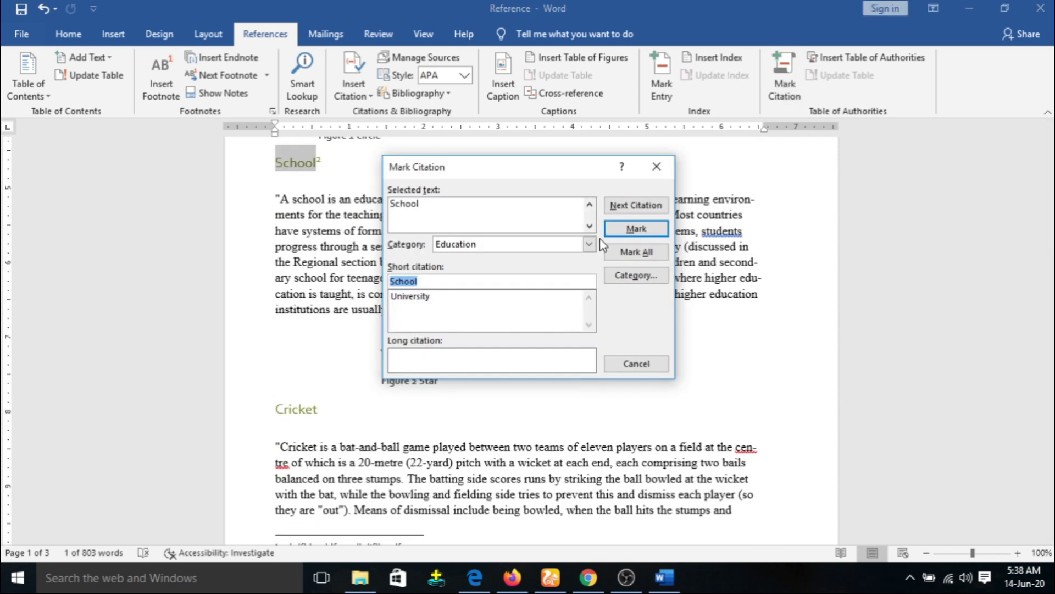
pyautogui.click(655, 229)
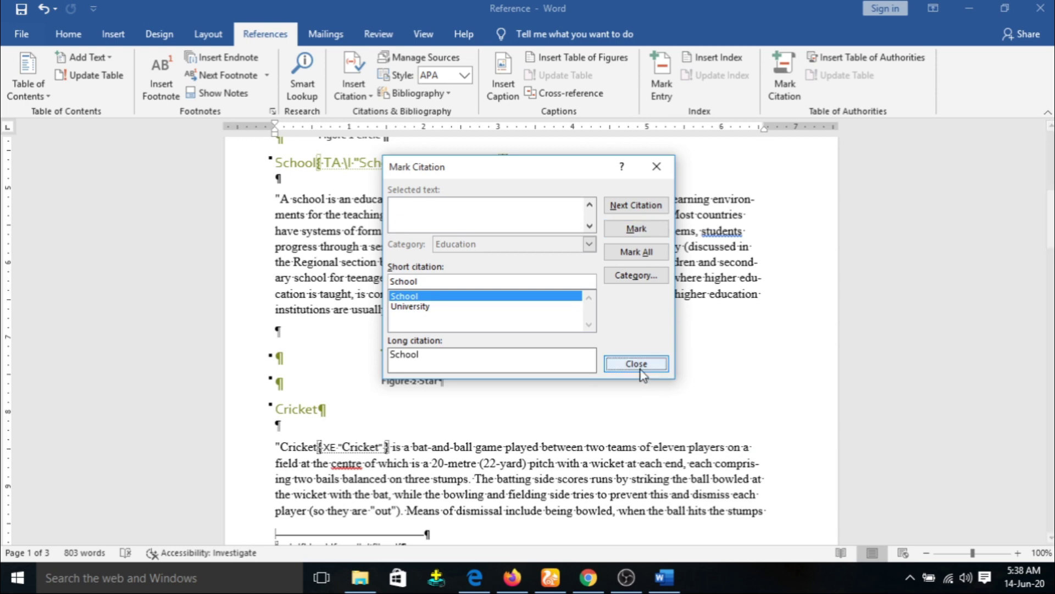
# Step: Mark the Hocky heading on the second page as a citation in the Sports category
pyautogui.moveTo(1051, 235); pyautogui.dragTo(1051, 311)
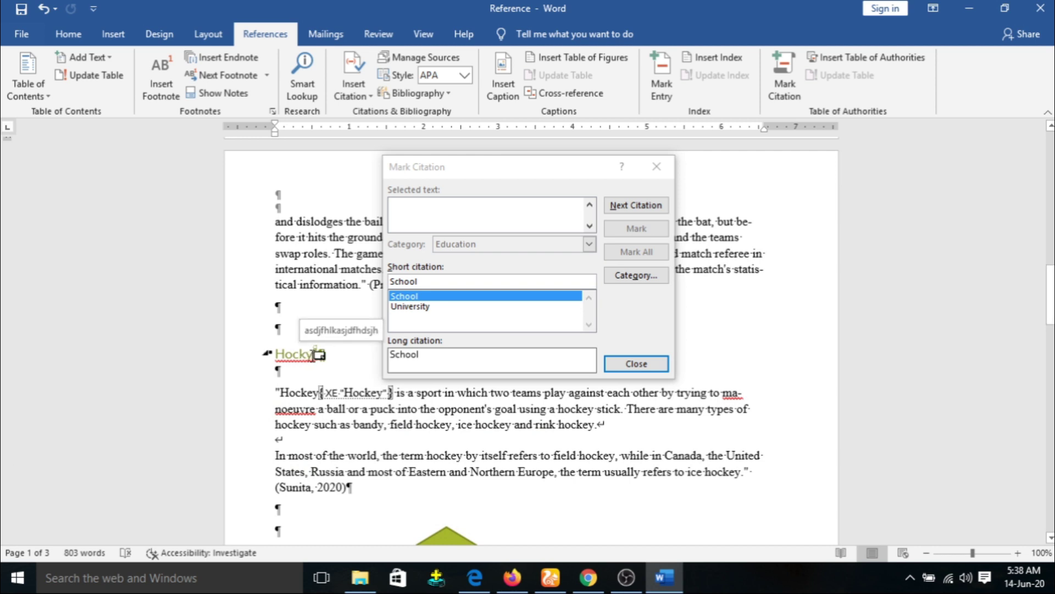
pyautogui.moveTo(314, 354); pyautogui.dragTo(275, 355)
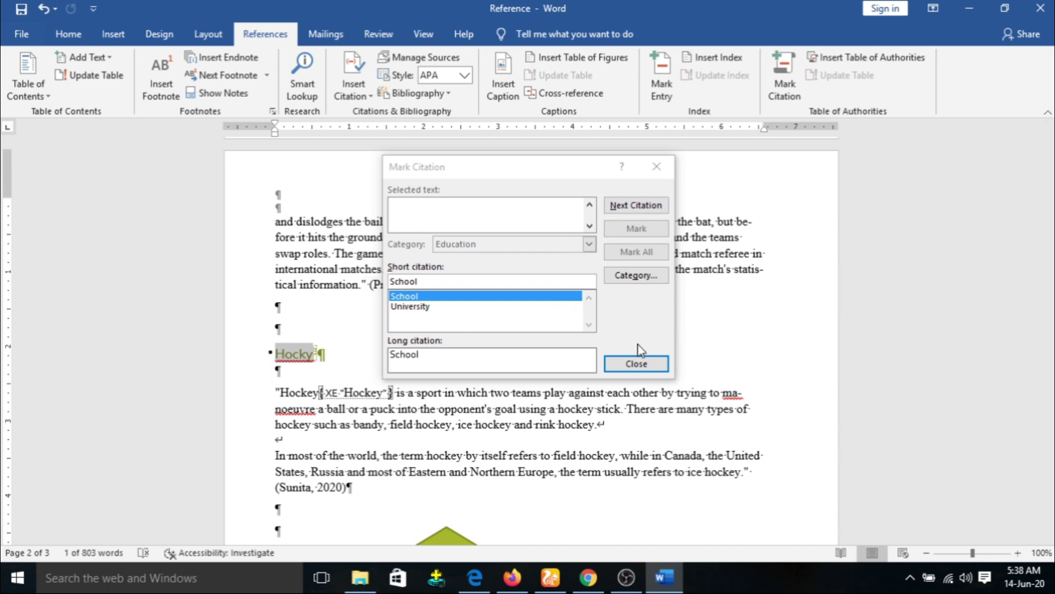
pyautogui.click(500, 218)
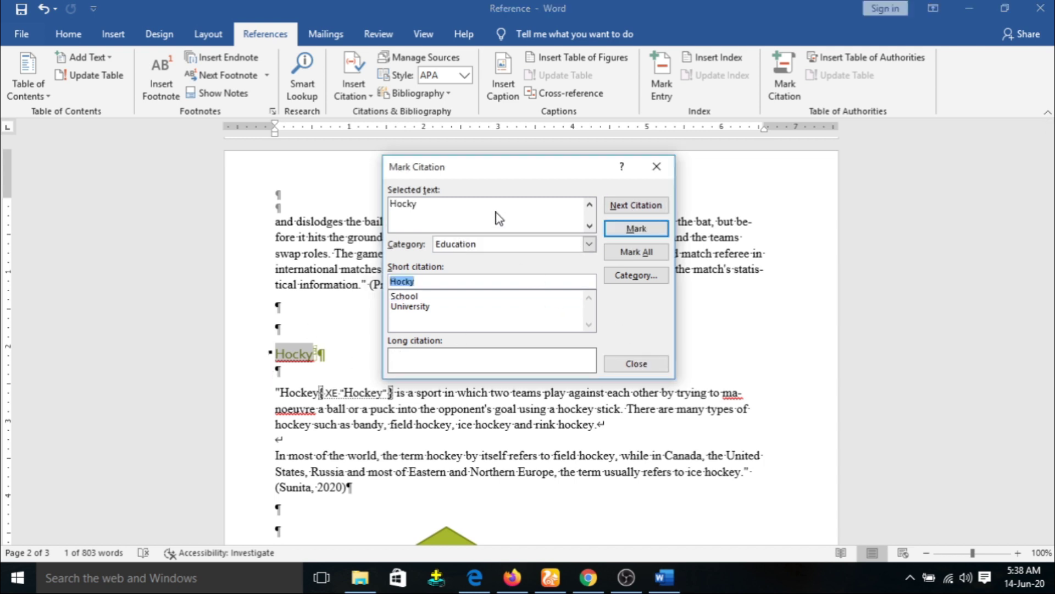
pyautogui.click(588, 244)
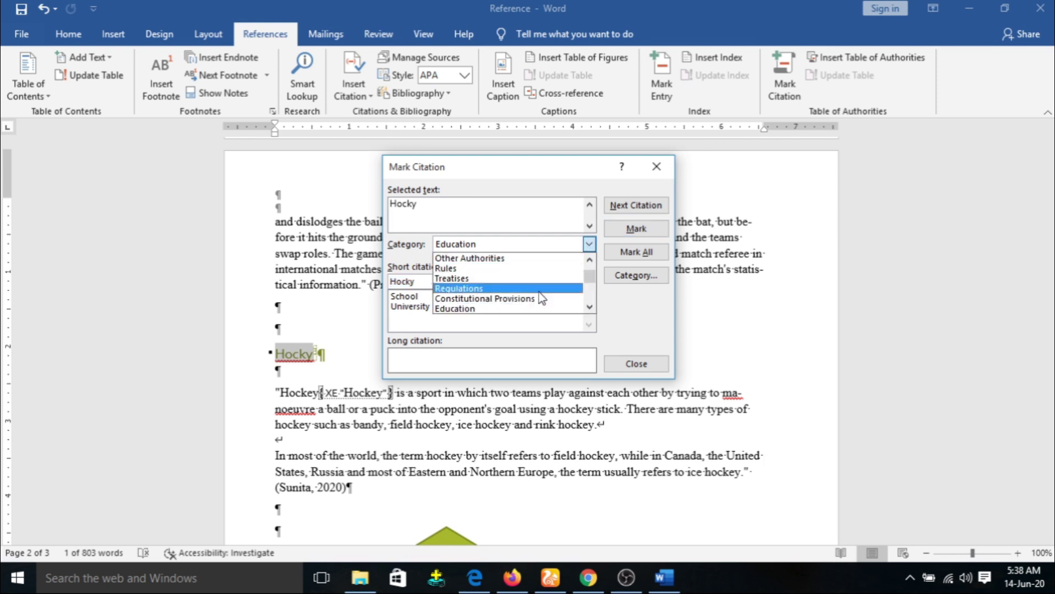
pyautogui.scroll(1, 539, 298)
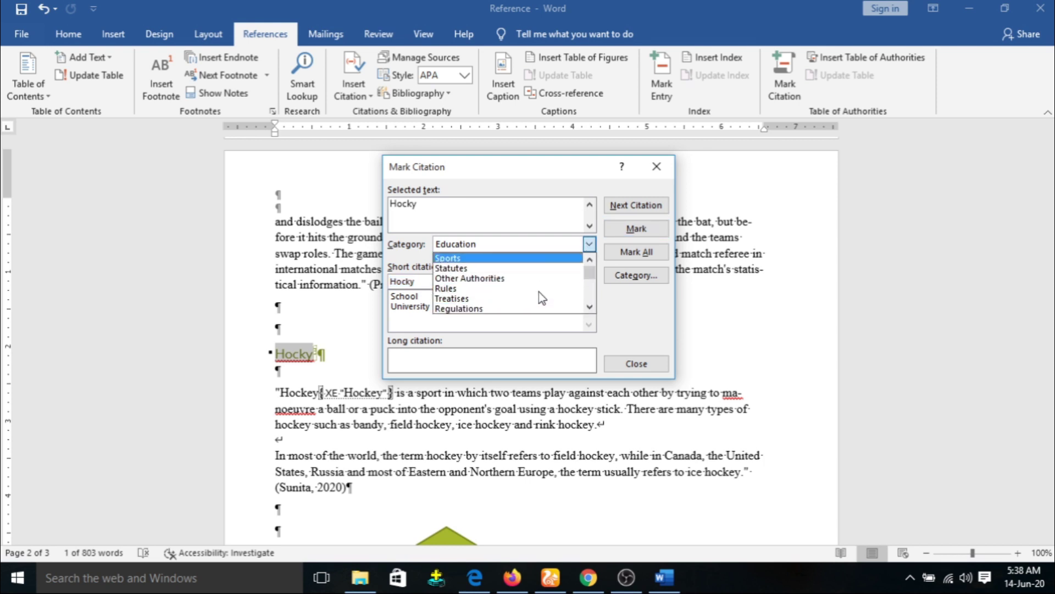
pyautogui.click(503, 258)
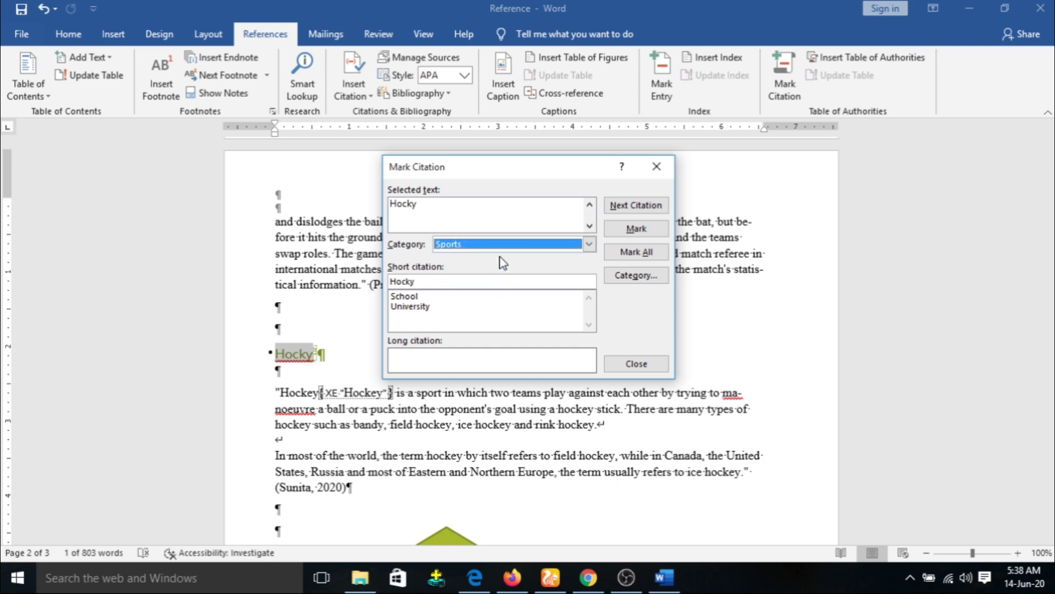
pyautogui.click(636, 231)
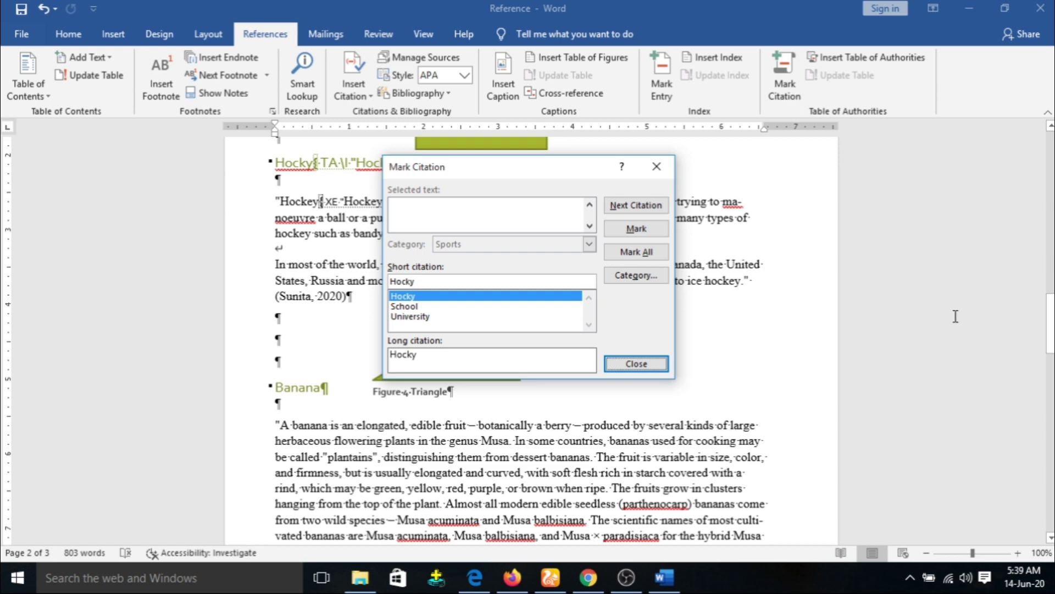
# Step: Mark the Cricket heading on the first page as a citation in the Sports category
pyautogui.moveTo(1050, 325); pyautogui.dragTo(1050, 246)
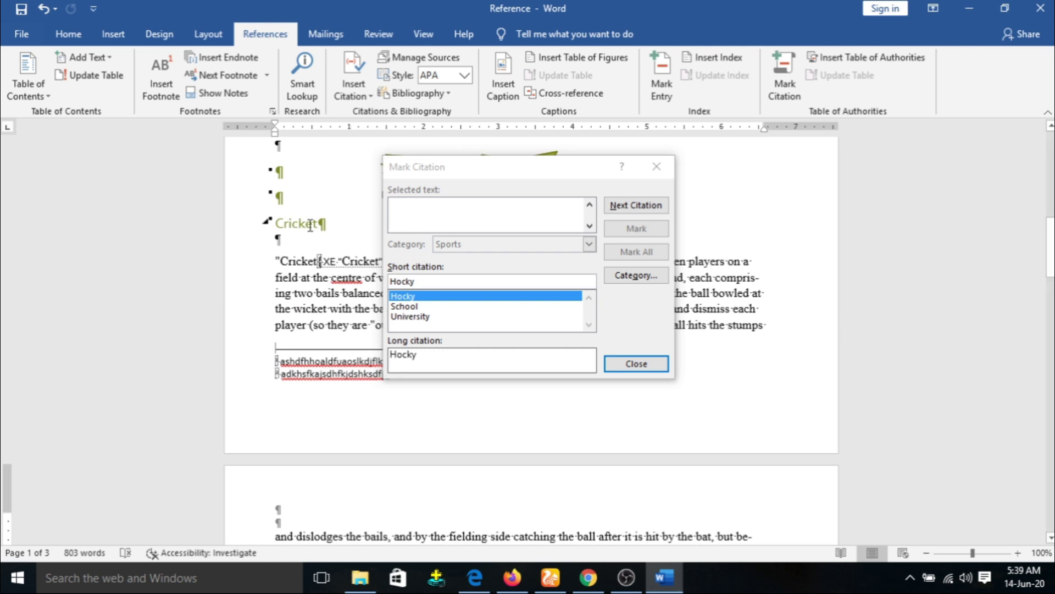
pyautogui.moveTo(320, 227); pyautogui.dragTo(275, 225)
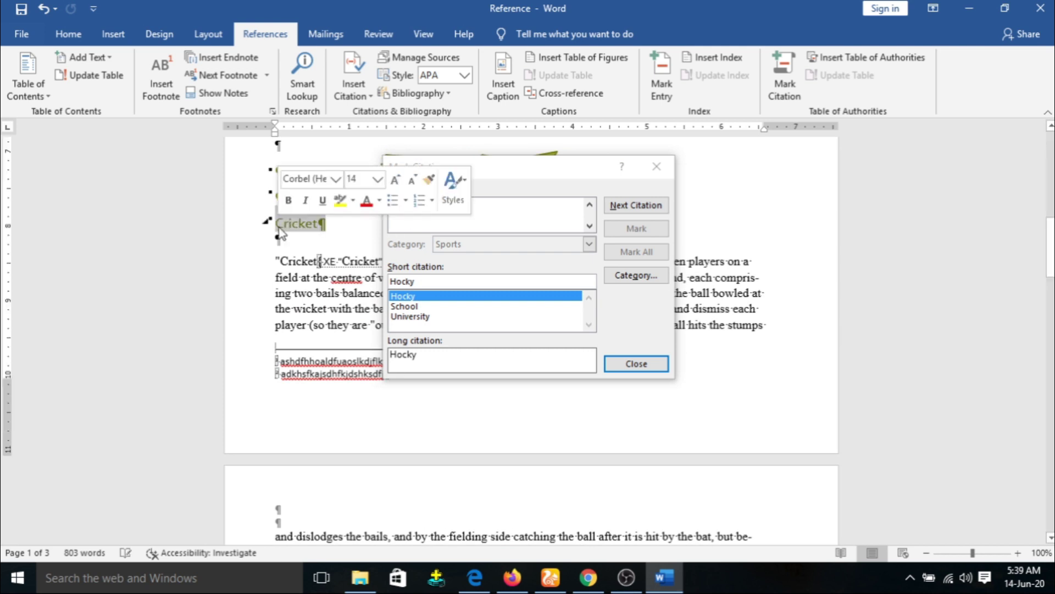
pyautogui.click(473, 220)
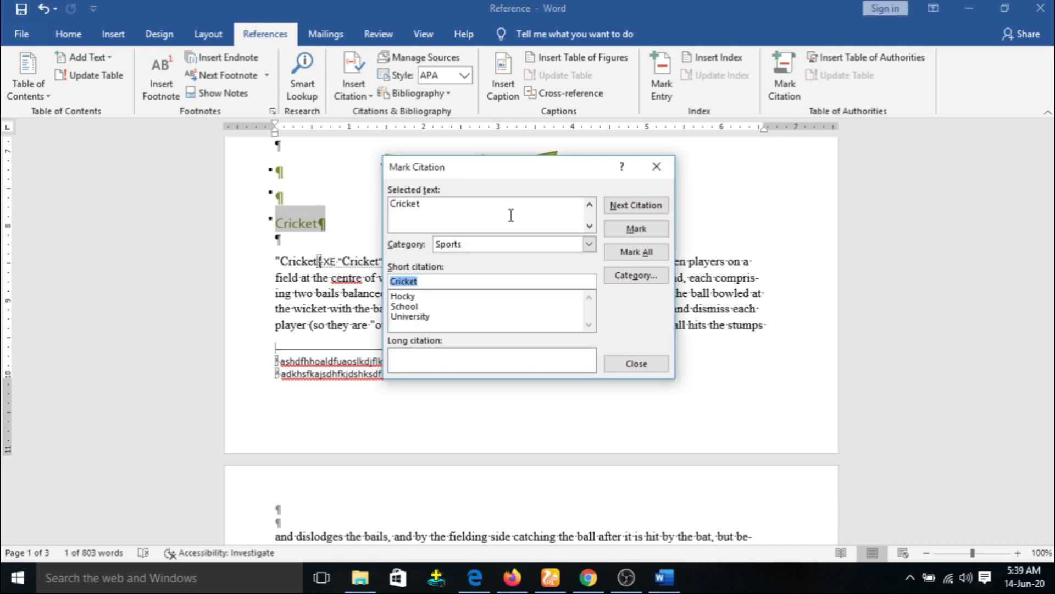
pyautogui.click(638, 230)
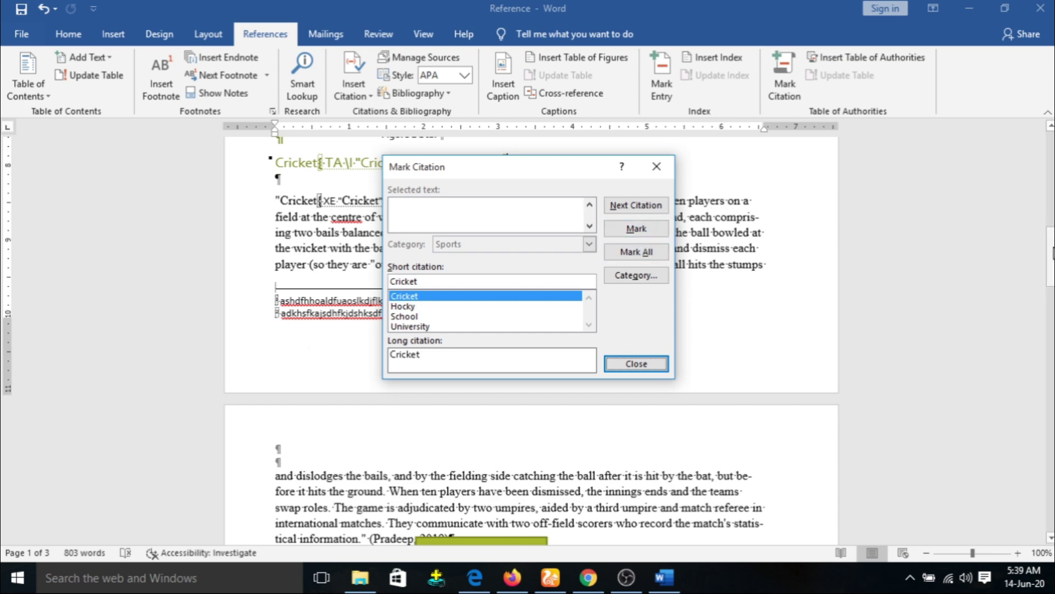
# Step: Mark the Banana heading on the second page as a citation in the Fruits category
pyautogui.moveTo(1052, 254); pyautogui.dragTo(1051, 325)
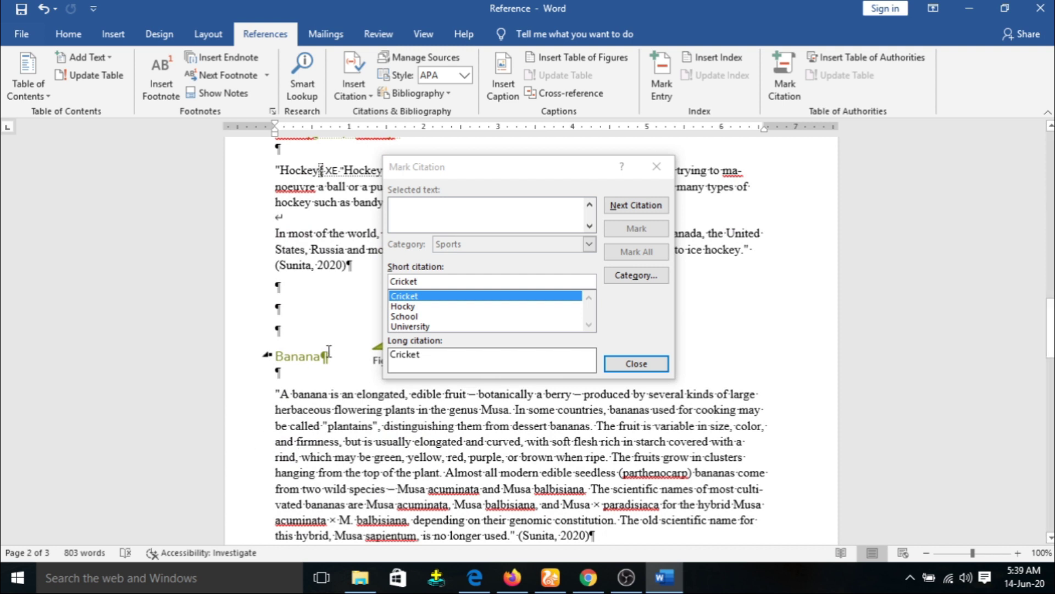
pyautogui.moveTo(322, 360); pyautogui.dragTo(278, 358)
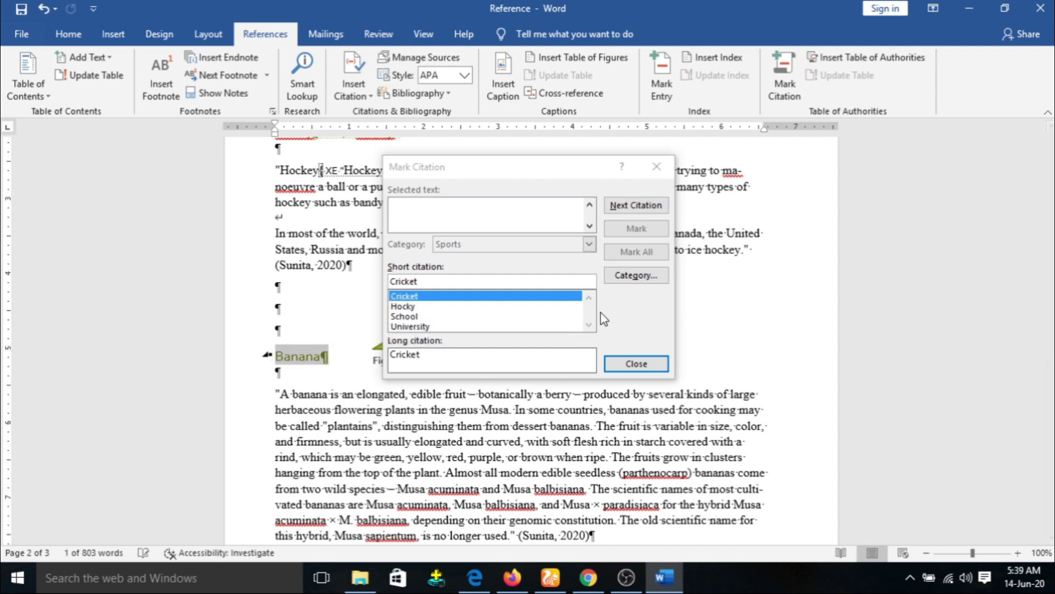
pyautogui.click(546, 210)
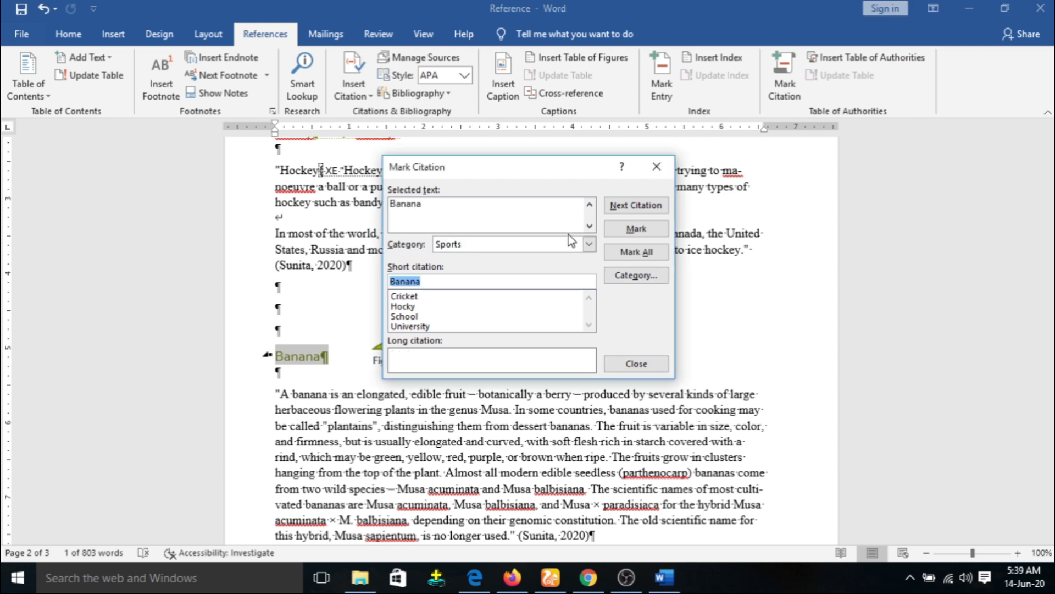
pyautogui.click(590, 247)
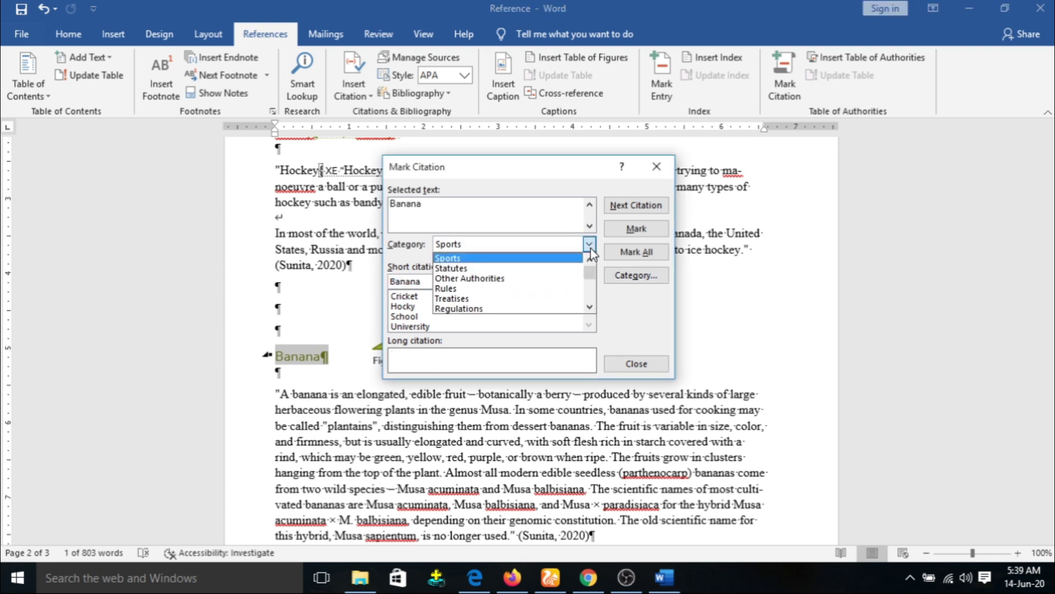
pyautogui.press('f')
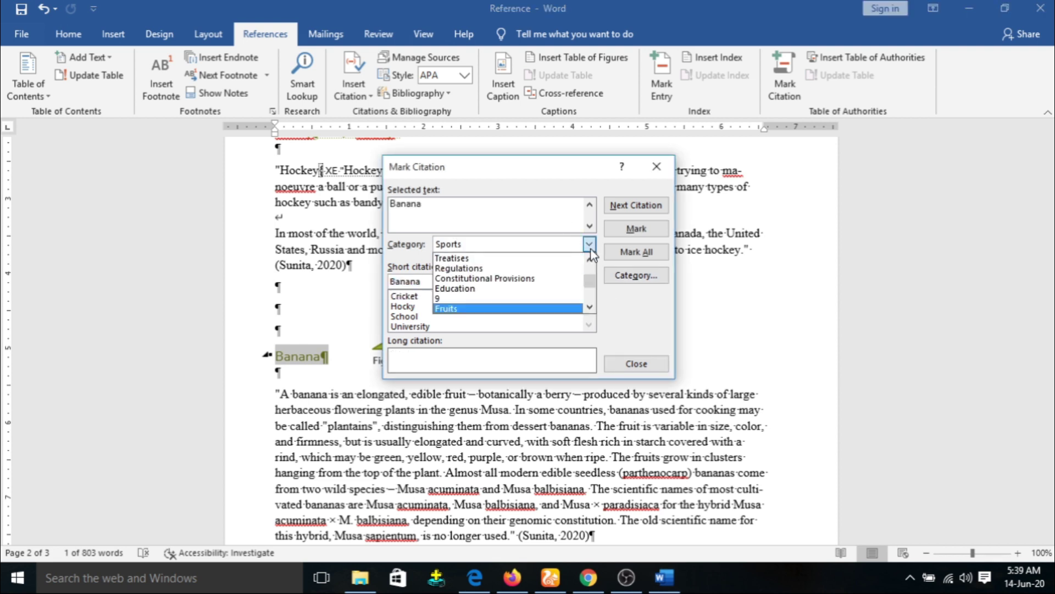
pyautogui.click(545, 307)
pyautogui.click(636, 228)
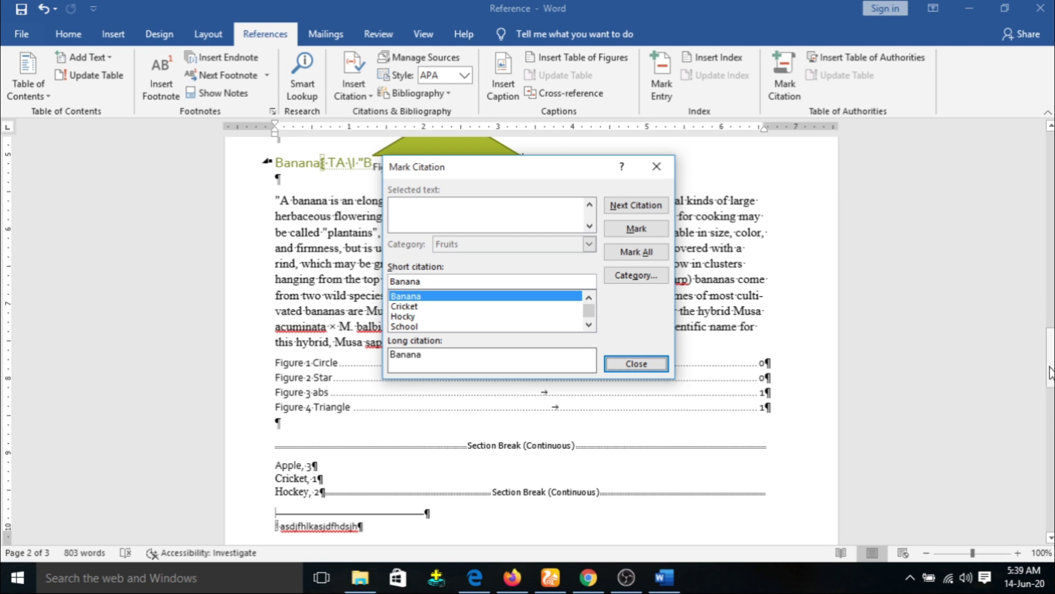
# Step: Mark the Apple heading on the third page as a citation in the Fruits category and finish marking citations
pyautogui.moveTo(1050, 372); pyautogui.dragTo(1050, 430)
pyautogui.doubleClick(312, 373)
pyautogui.moveTo(312, 373); pyautogui.dragTo(281, 376)
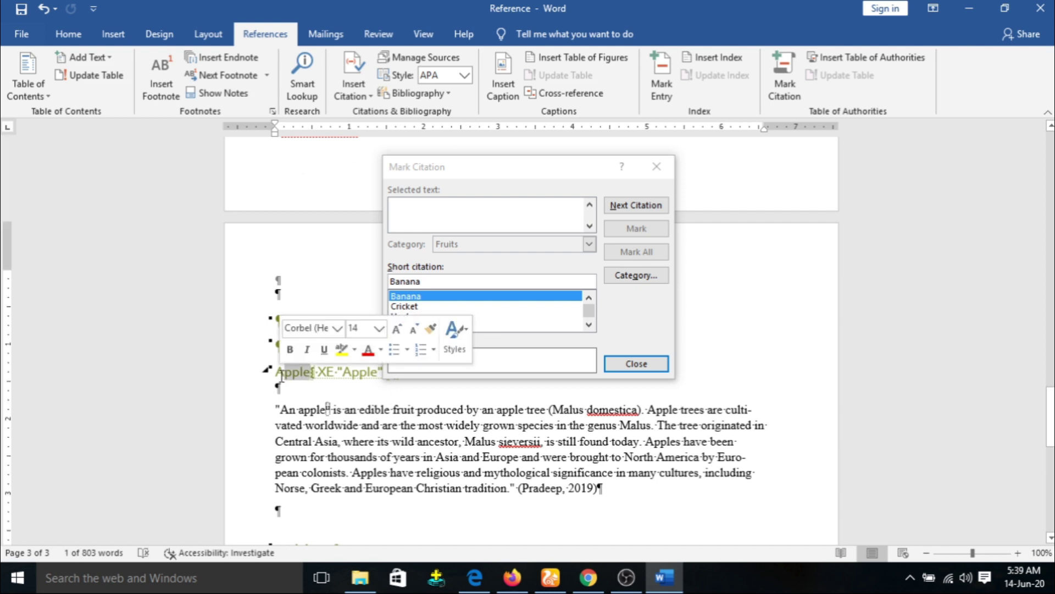
pyautogui.click(509, 219)
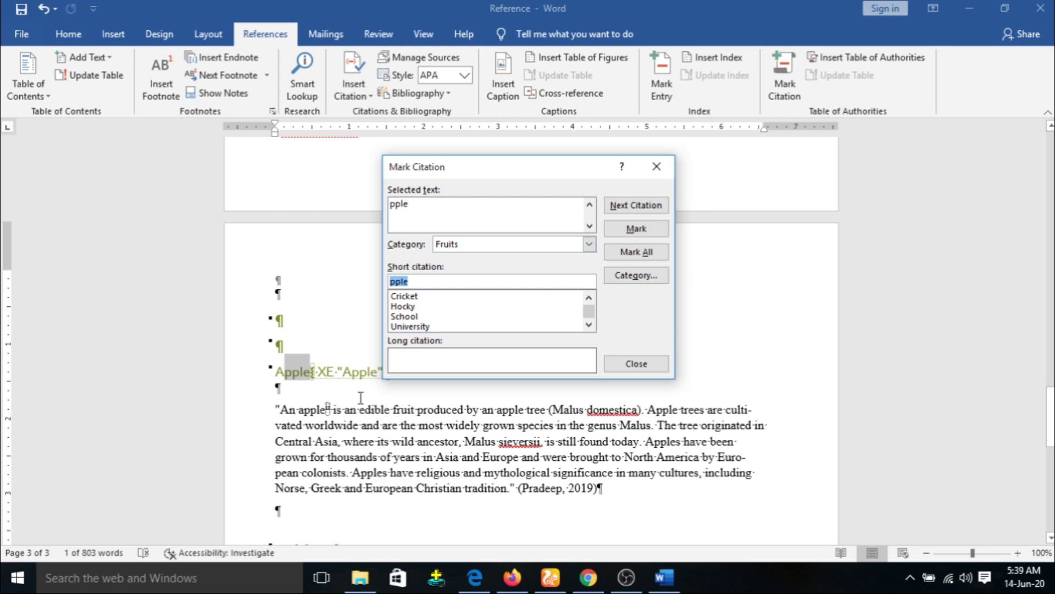
pyautogui.click(307, 381)
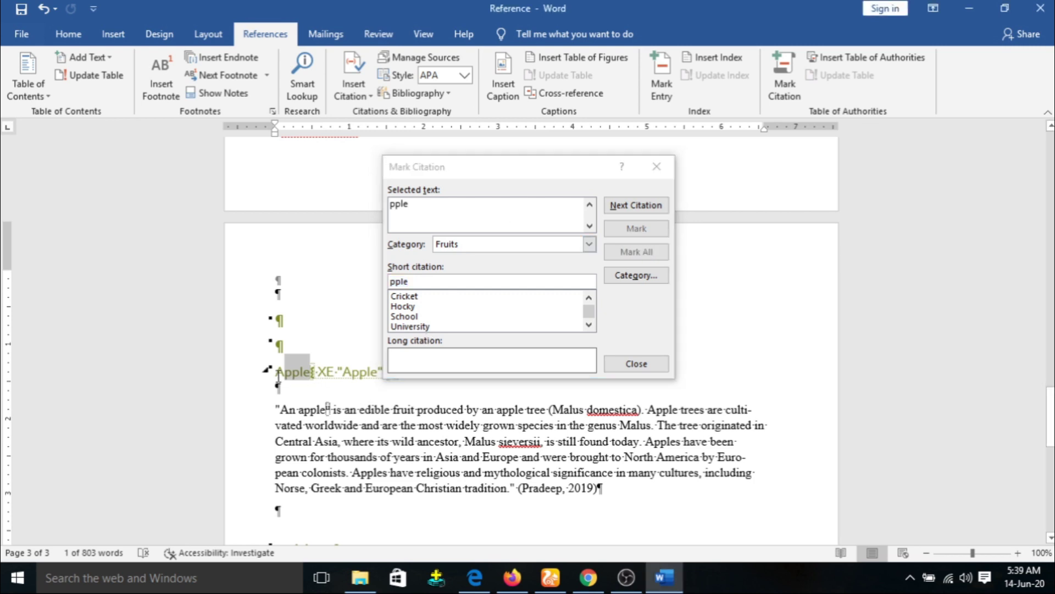
pyautogui.moveTo(279, 375); pyautogui.dragTo(380, 374)
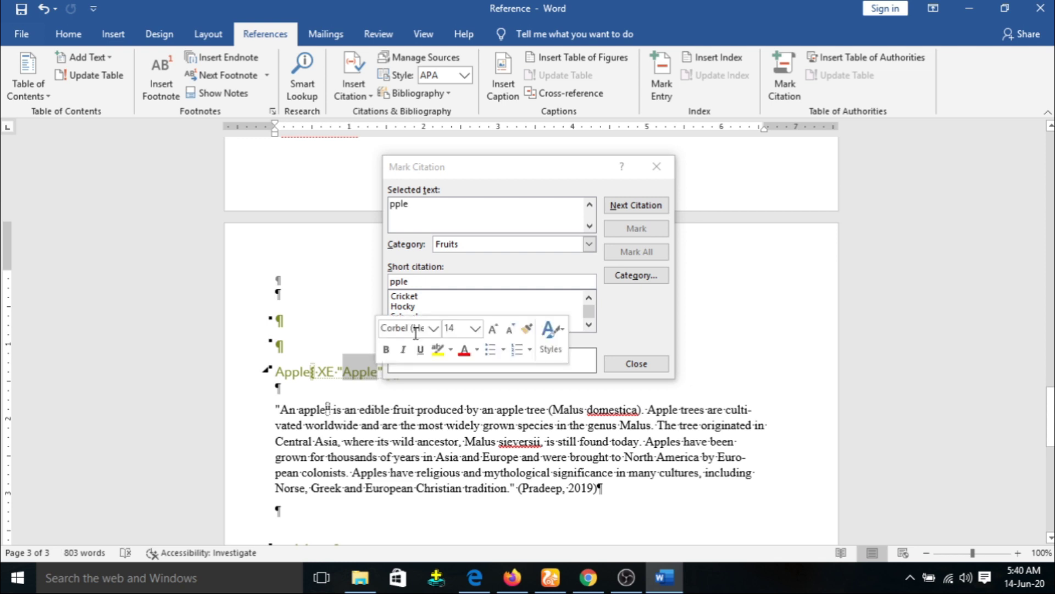
pyautogui.click(441, 220)
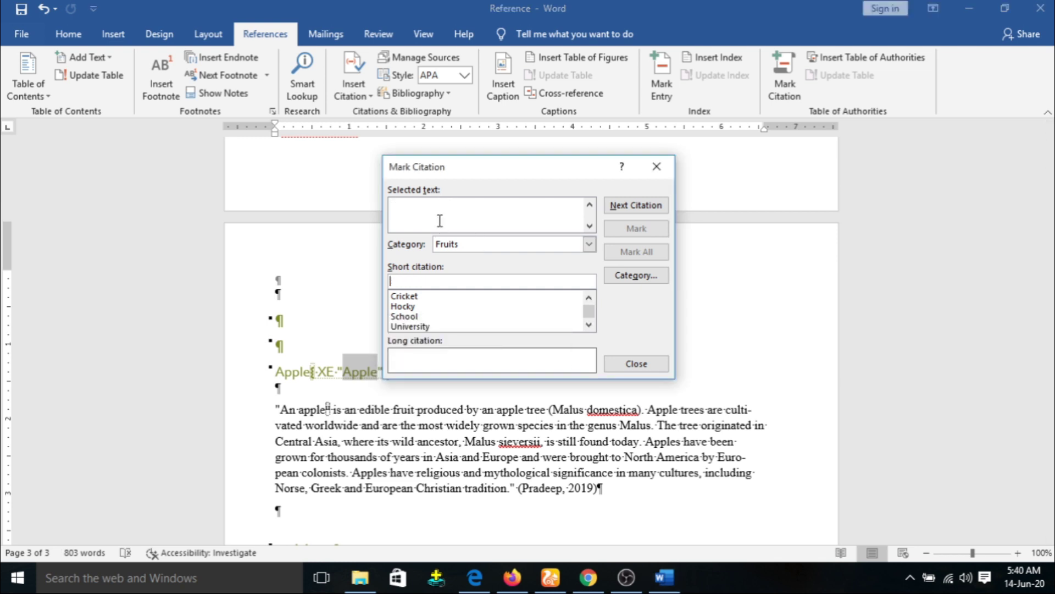
pyautogui.click(311, 371)
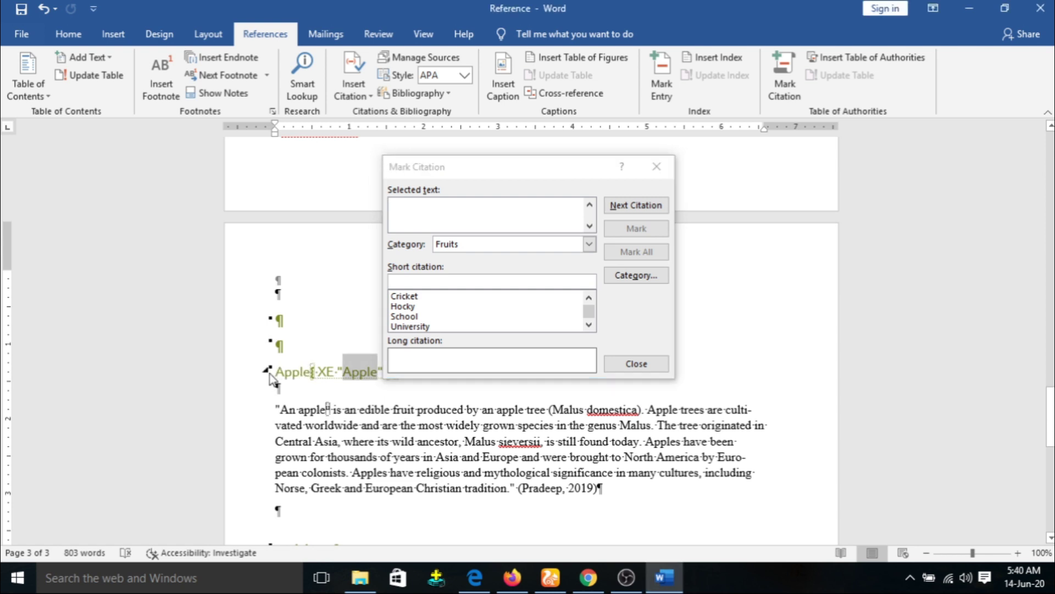
pyautogui.moveTo(275, 371); pyautogui.dragTo(309, 378)
pyautogui.click(450, 222)
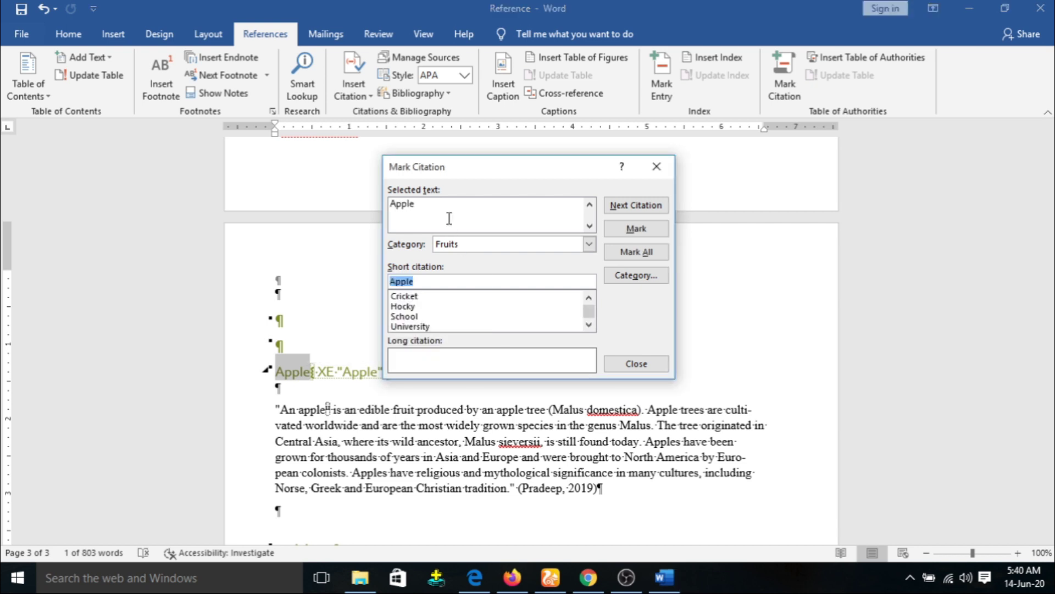
pyautogui.click(636, 228)
pyautogui.click(637, 364)
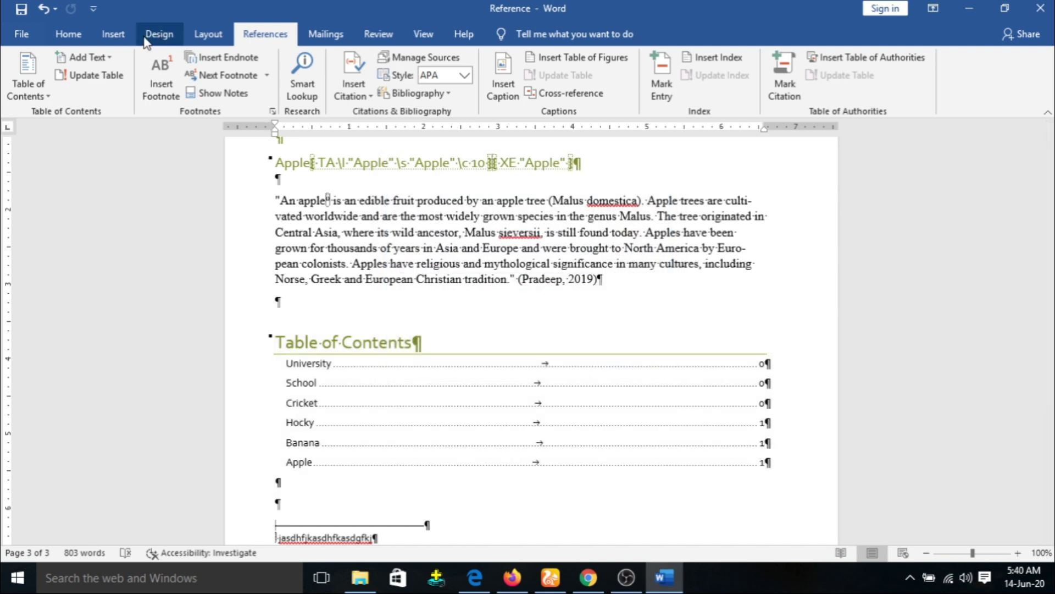
# Step: Hide the paragraph and formatting marks again
pyautogui.click(70, 36)
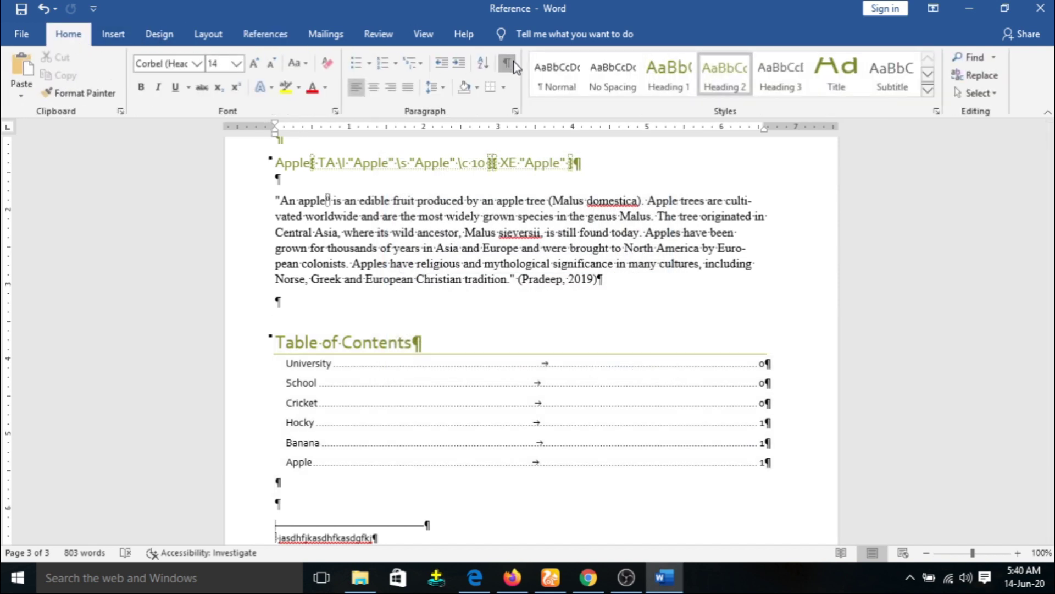
pyautogui.click(508, 63)
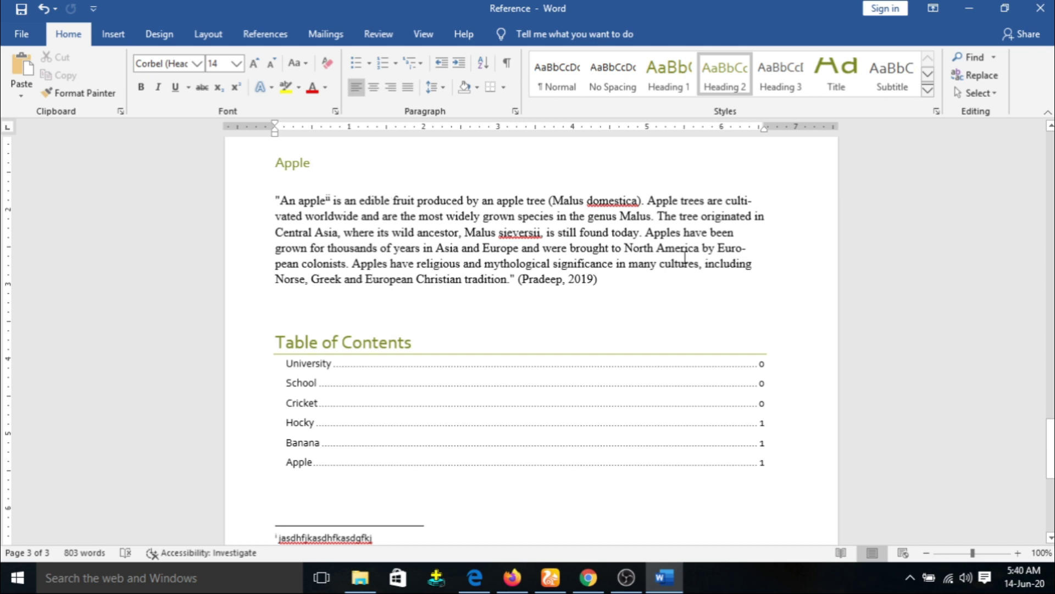
# Step: Insert a table of authorities for the Sports category in the empty line above the Apple heading on the third page
pyautogui.moveTo(1050, 442); pyautogui.dragTo(1050, 493)
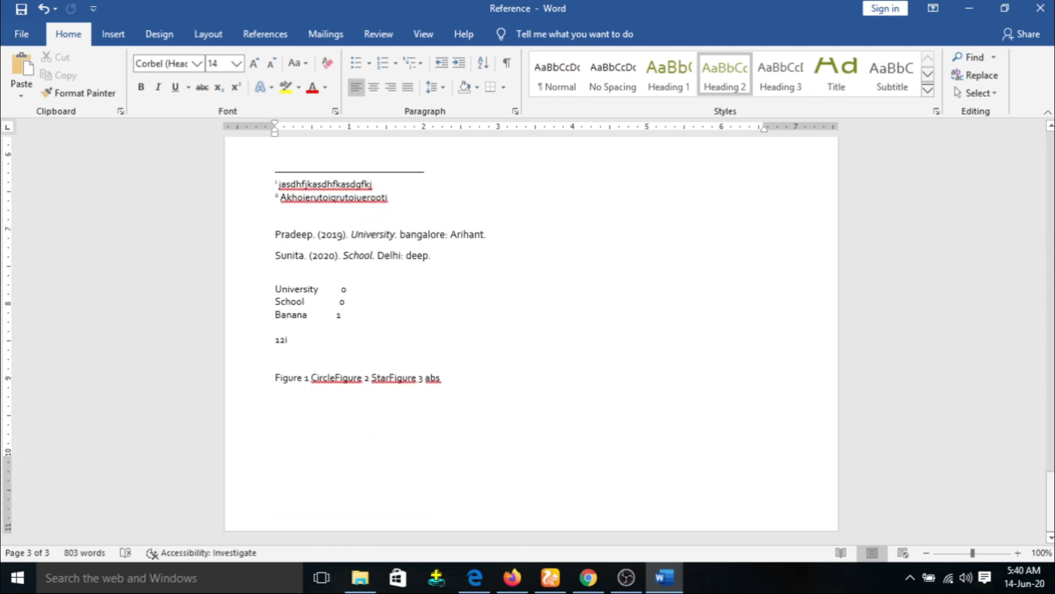
pyautogui.click(618, 455)
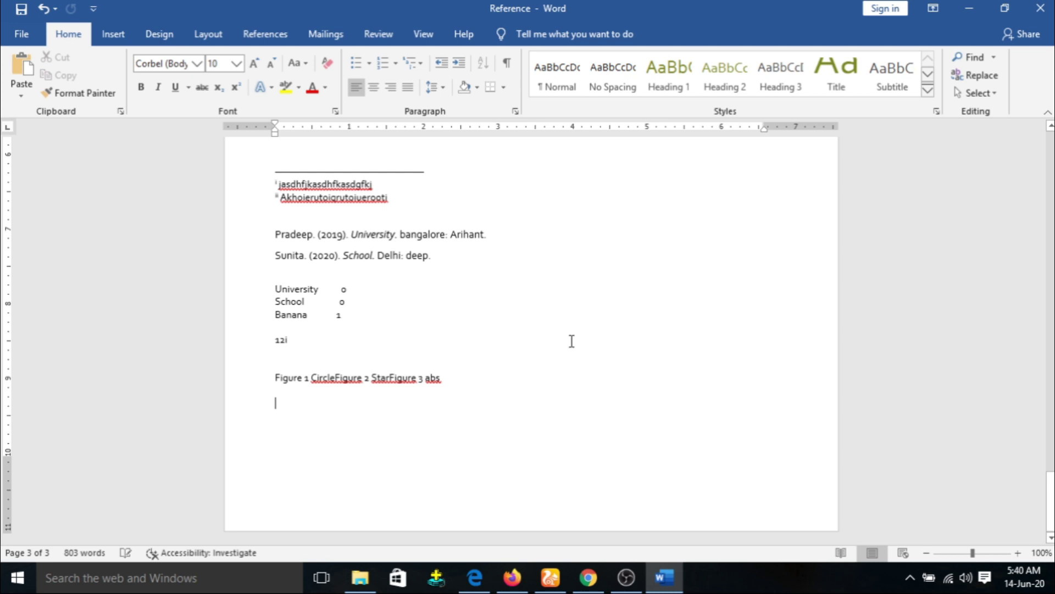
pyautogui.click(284, 35)
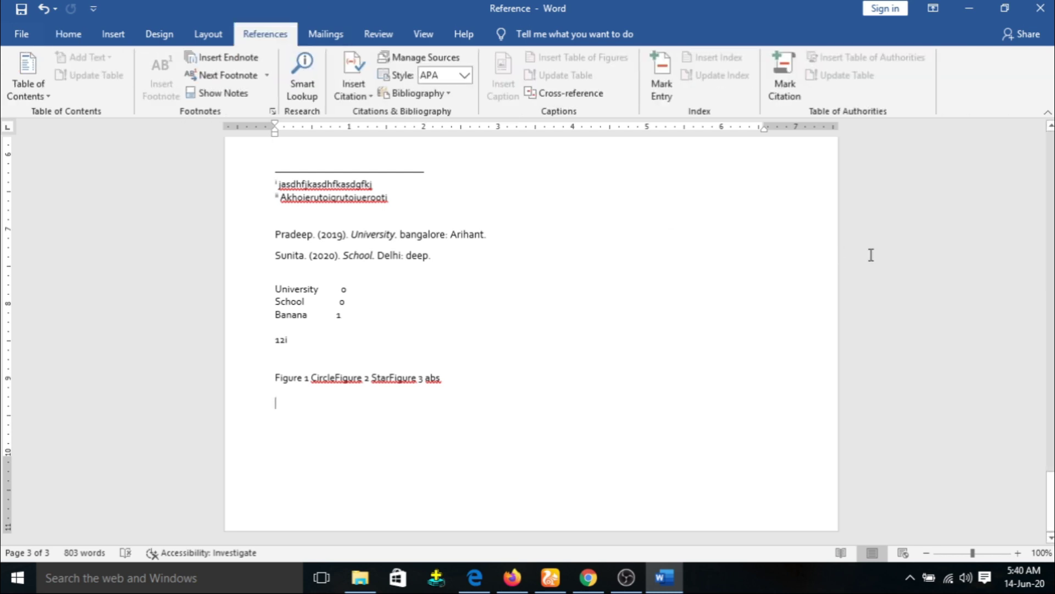
pyautogui.moveTo(1051, 500); pyautogui.dragTo(1051, 451)
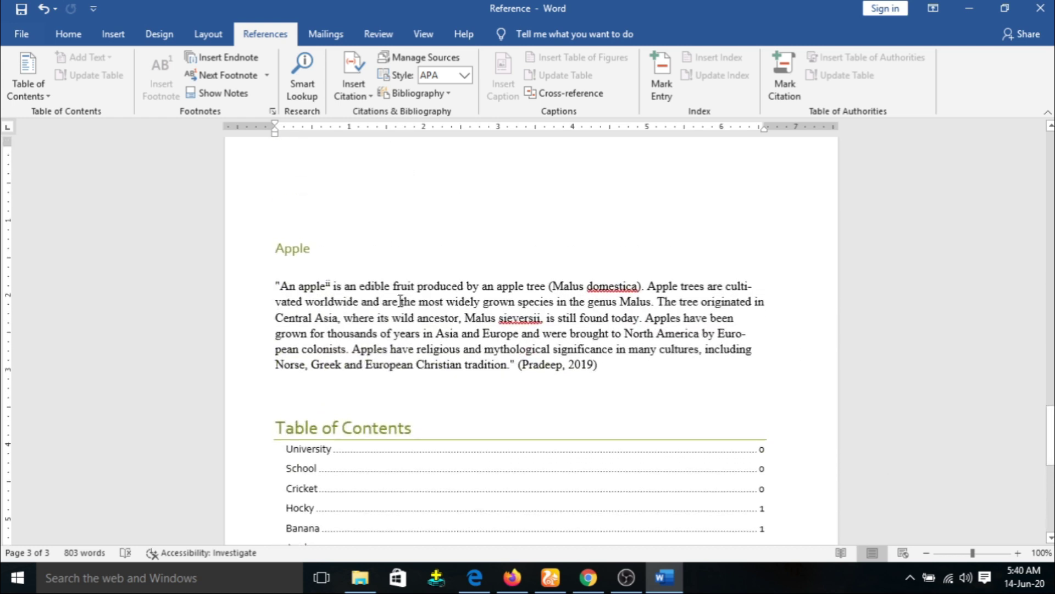
pyautogui.click(279, 251)
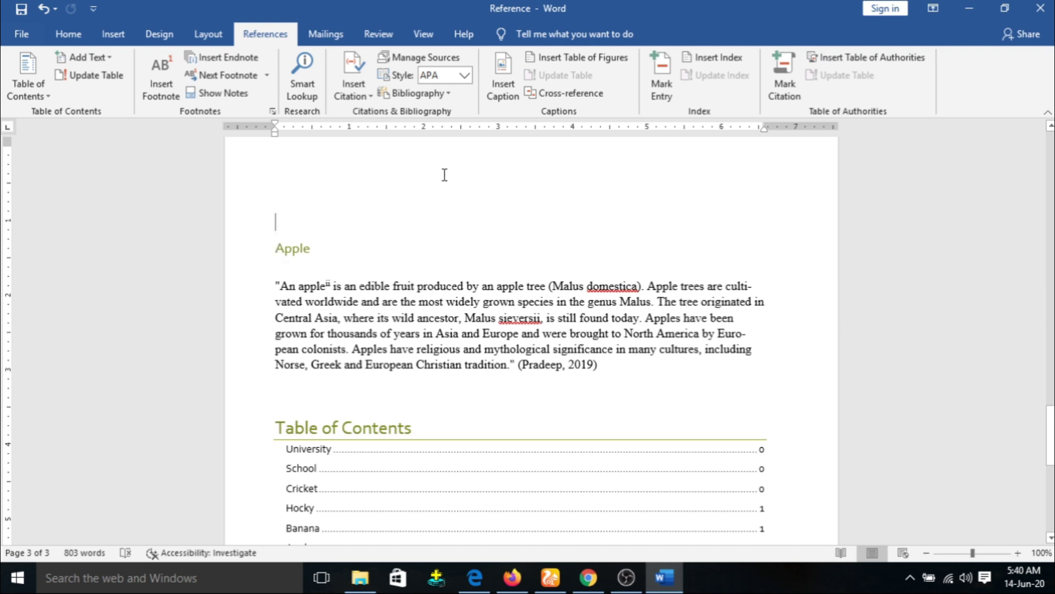
pyautogui.scroll(3, 445, 175)
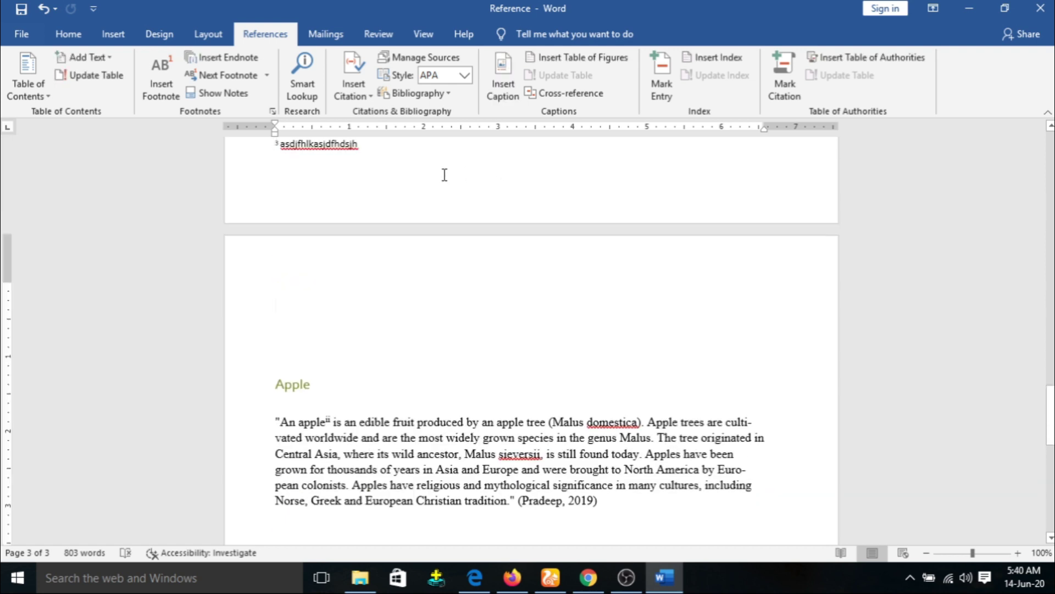
pyautogui.click(839, 61)
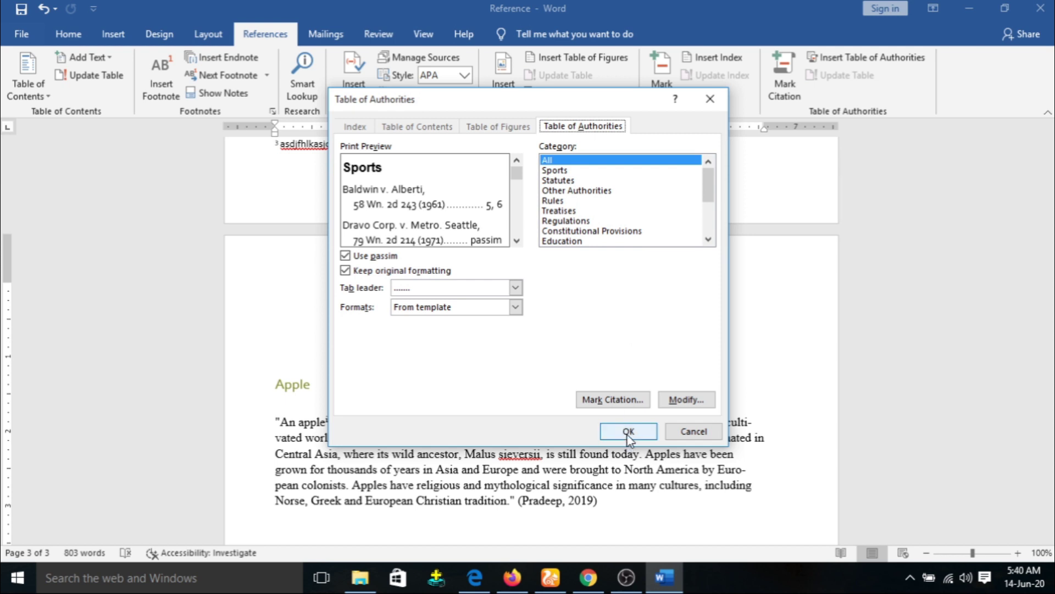
pyautogui.click(555, 171)
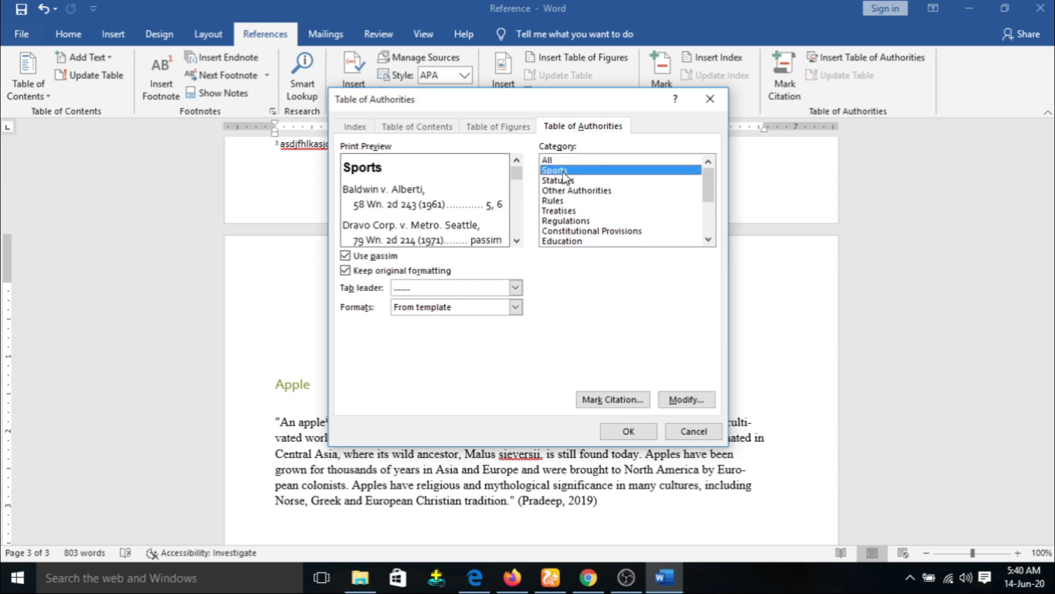
pyautogui.click(627, 431)
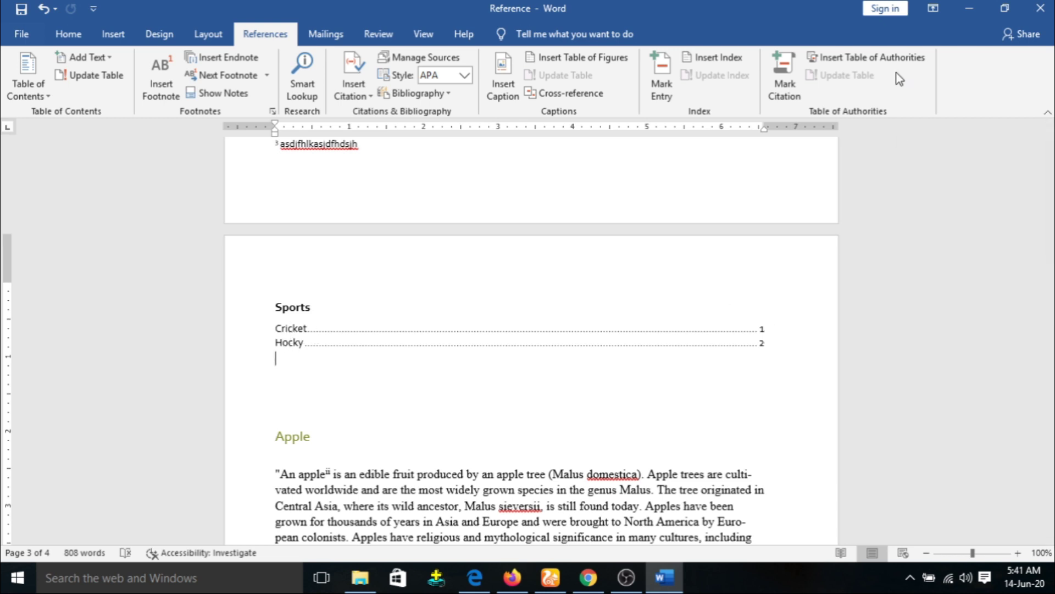
# Step: Insert a table of authorities for the Education category directly below the Sports table
pyautogui.click(877, 58)
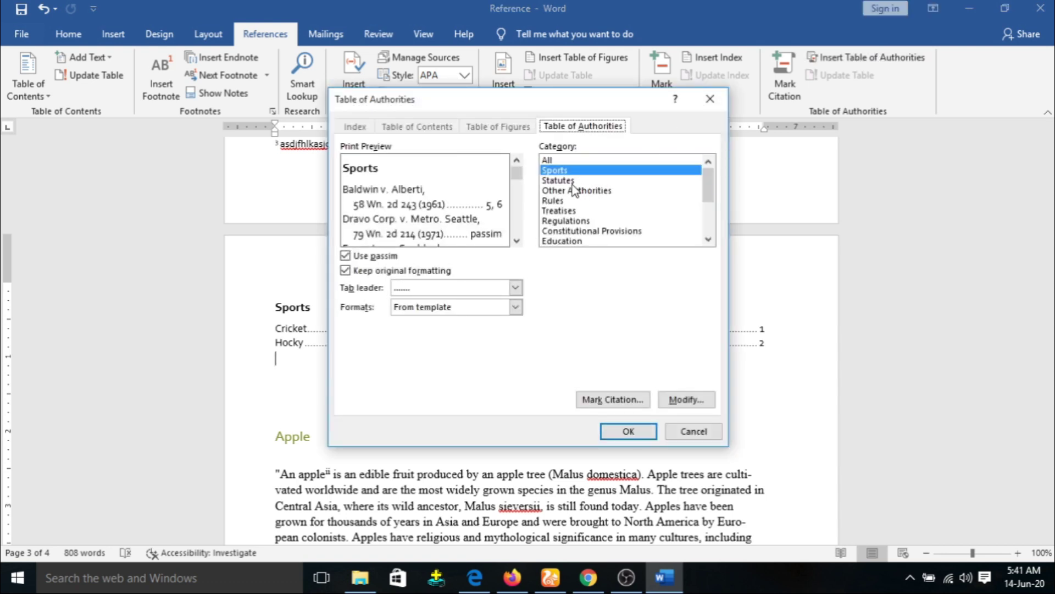
pyautogui.click(579, 242)
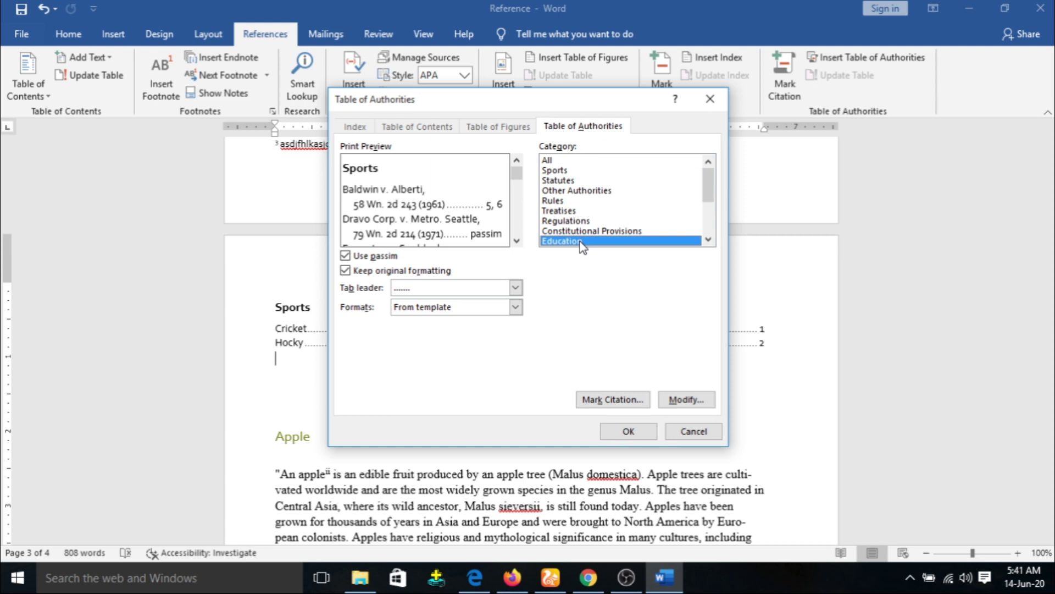
pyautogui.click(628, 432)
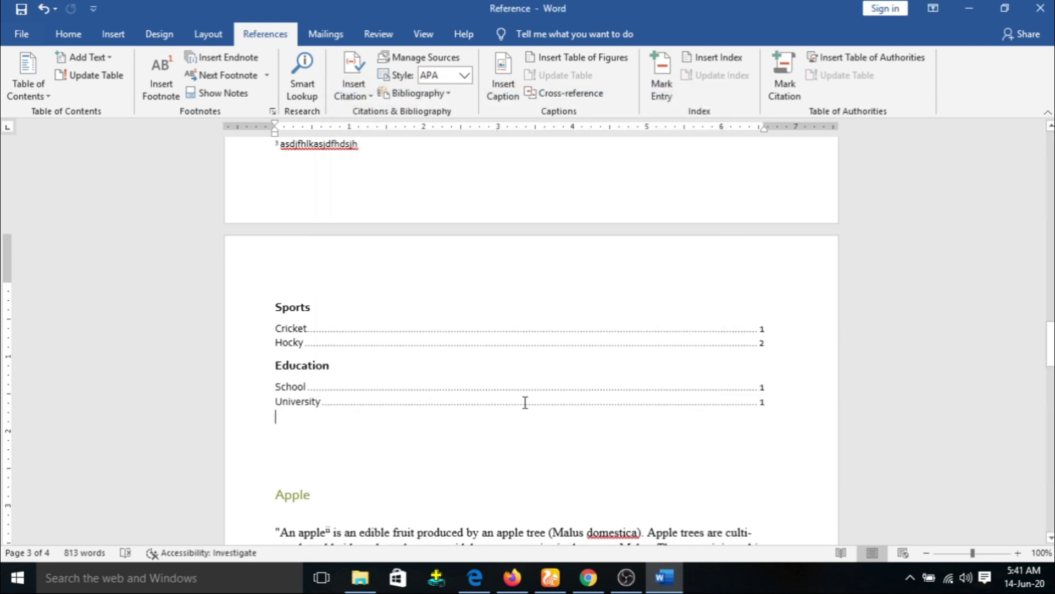
# Step: Insert a table of authorities for the Fruits category directly below the Education table
pyautogui.click(876, 58)
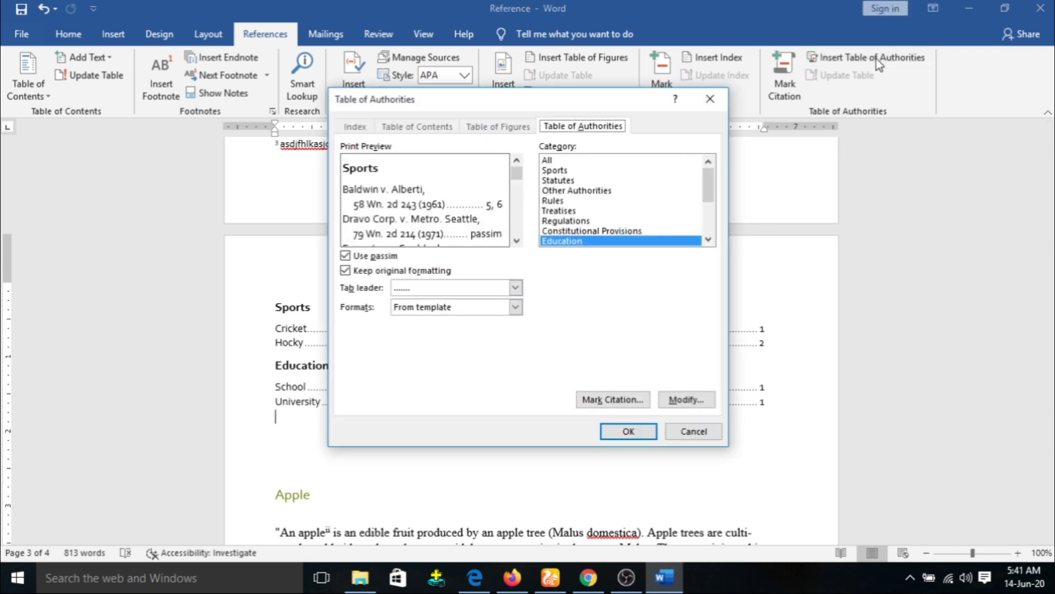
pyautogui.click(608, 182)
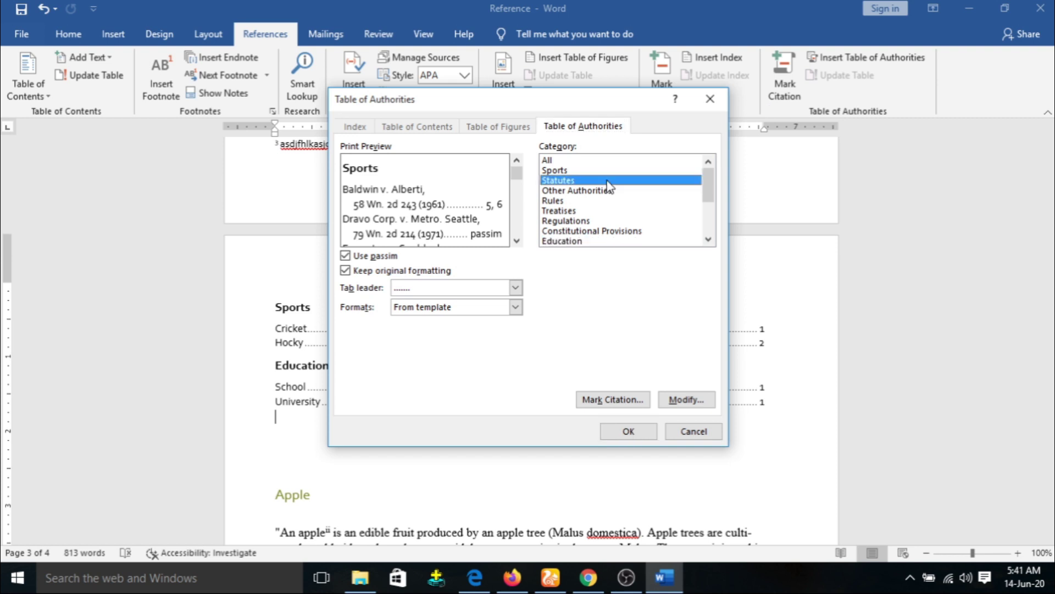
pyautogui.scroll(-3, 607, 180)
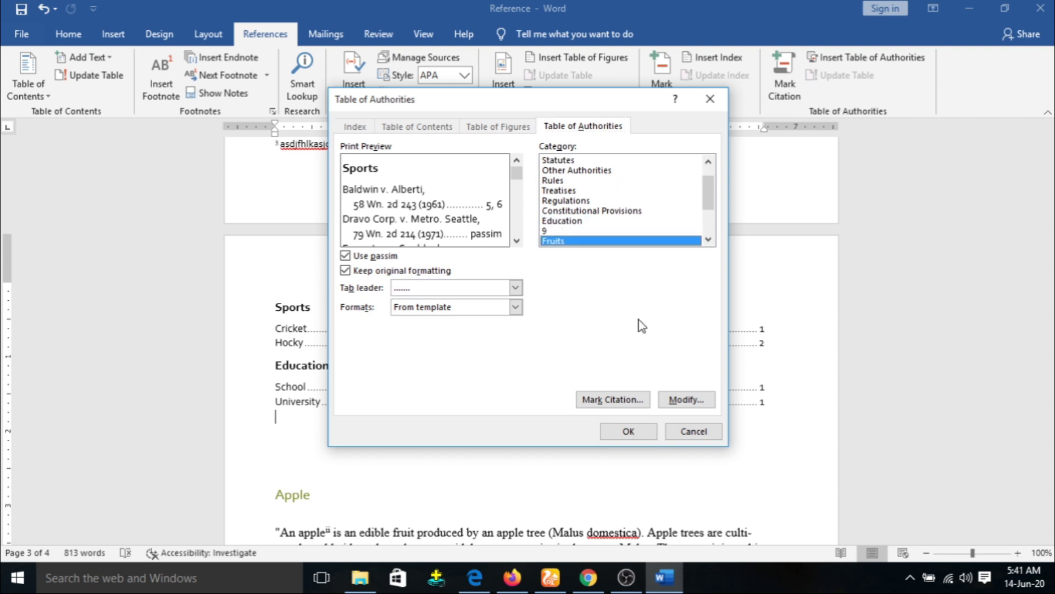
pyautogui.click(625, 429)
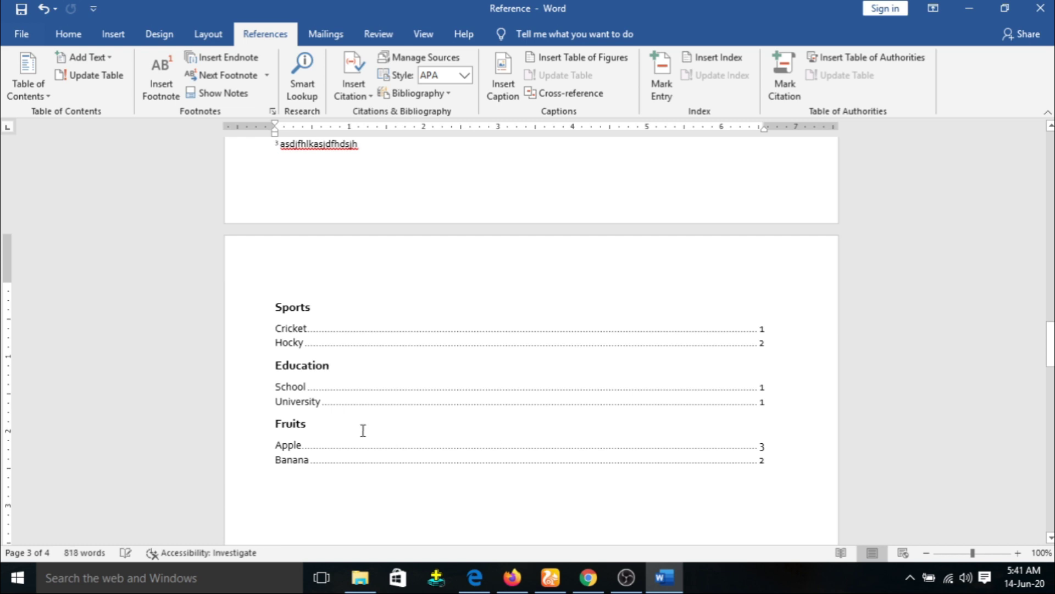